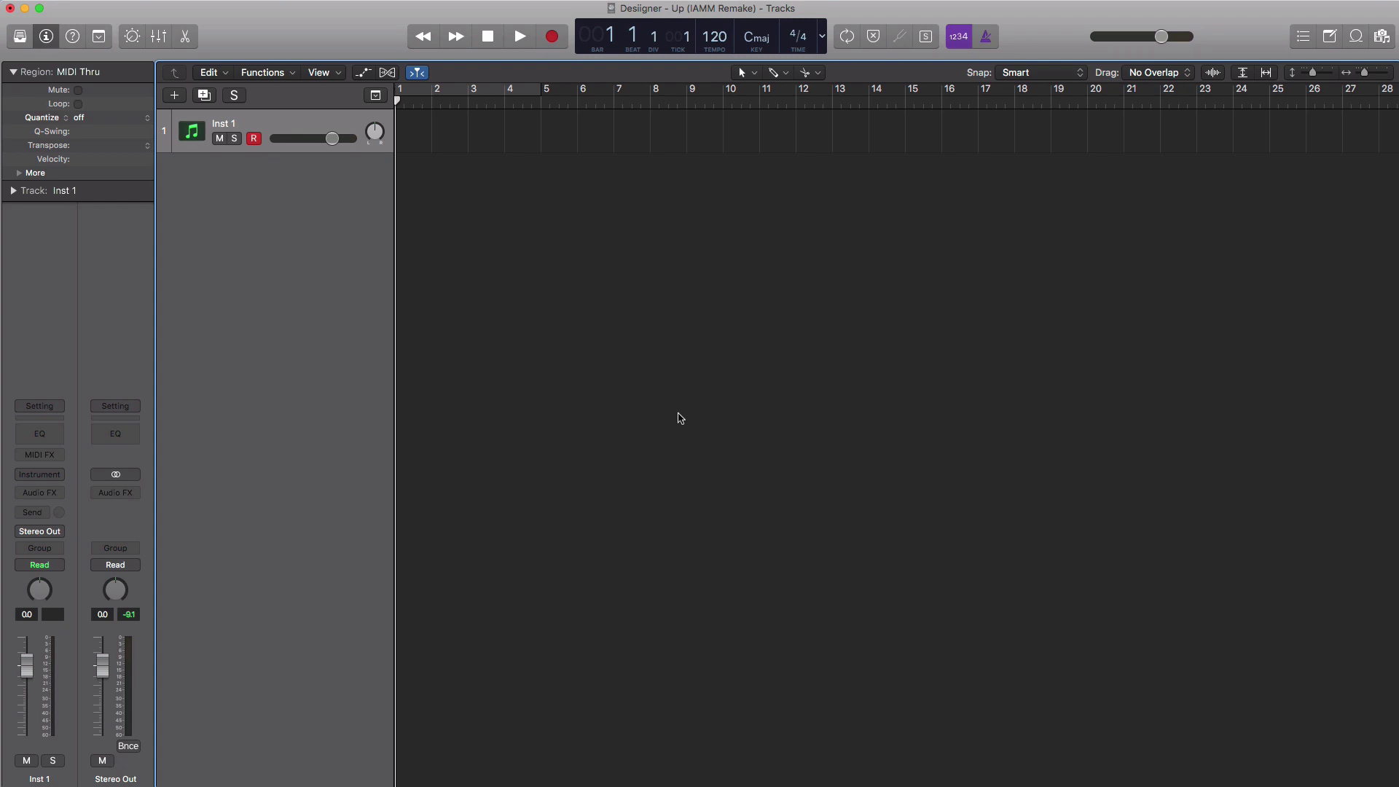
# Step: Change the project tempo from 120 to 72 BPM
pyautogui.doubleClick(720, 40)
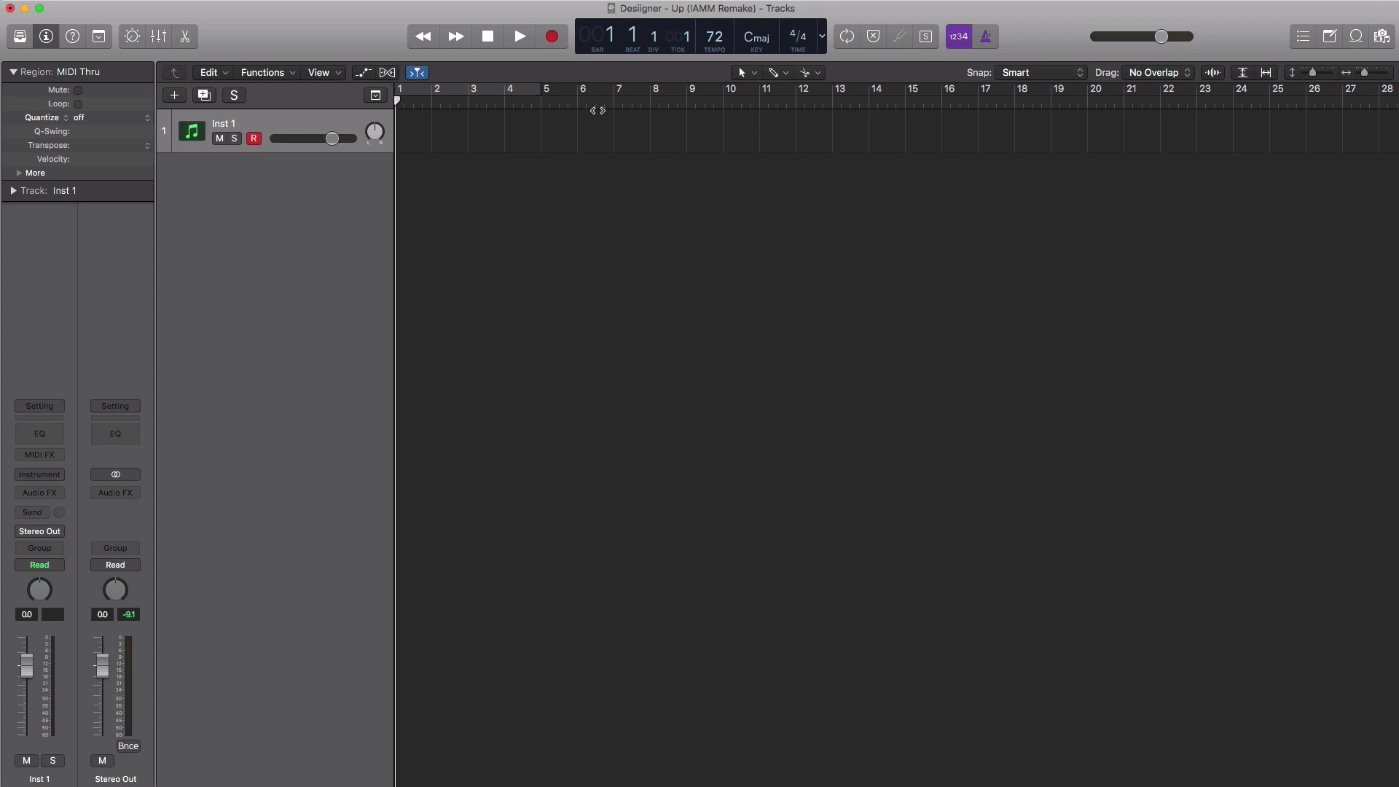
# Step: Cycle bars 6–8, pencil in a region spanning them, and load Steinway Grand Piano
pyautogui.click(586, 95)
pyautogui.moveTo(583, 91)
pyautogui.mouseDown()
pyautogui.moveTo(648, 91)
pyautogui.moveTo(582, 91)
pyautogui.mouseUp()
pyautogui.click(776, 73)
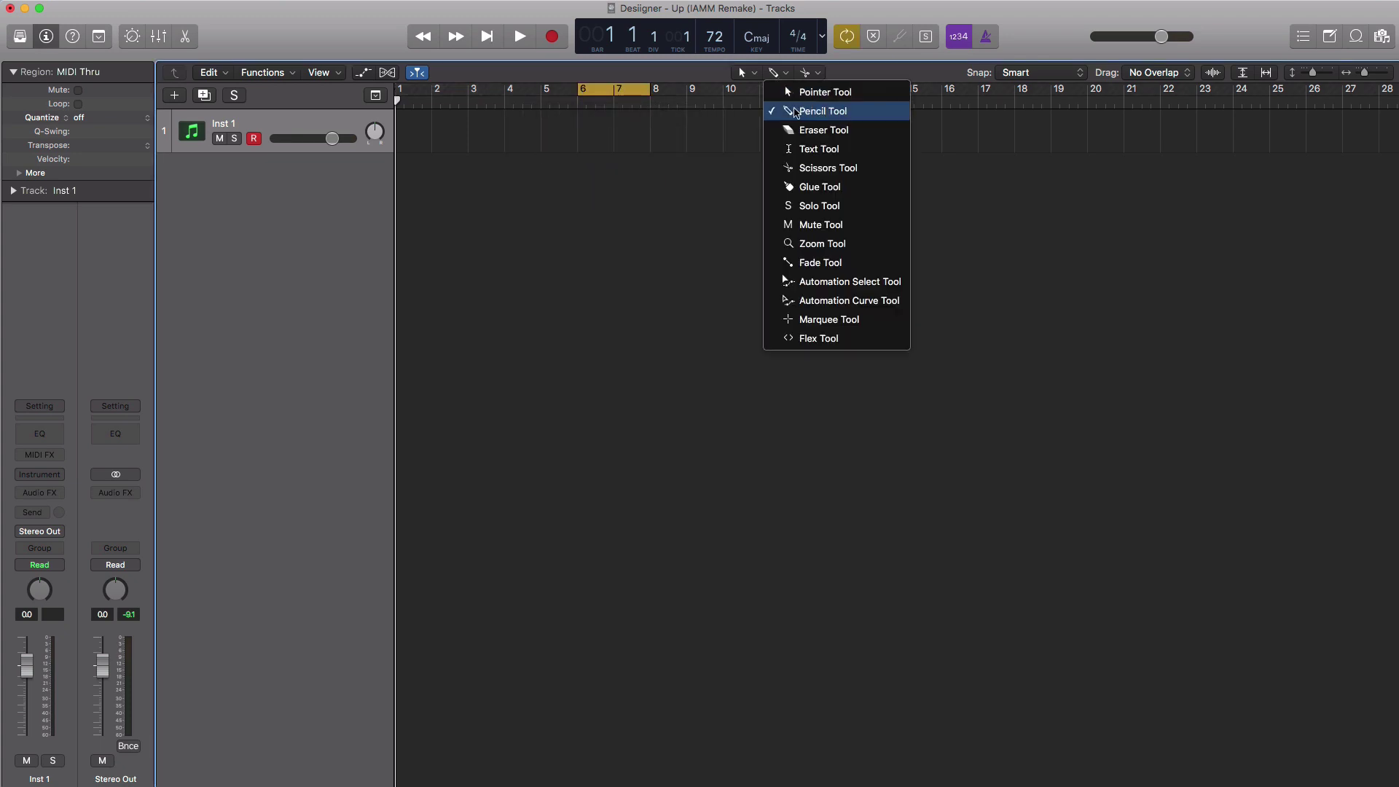
pyautogui.click(699, 142)
pyautogui.moveTo(612, 146); pyautogui.dragTo(649, 141)
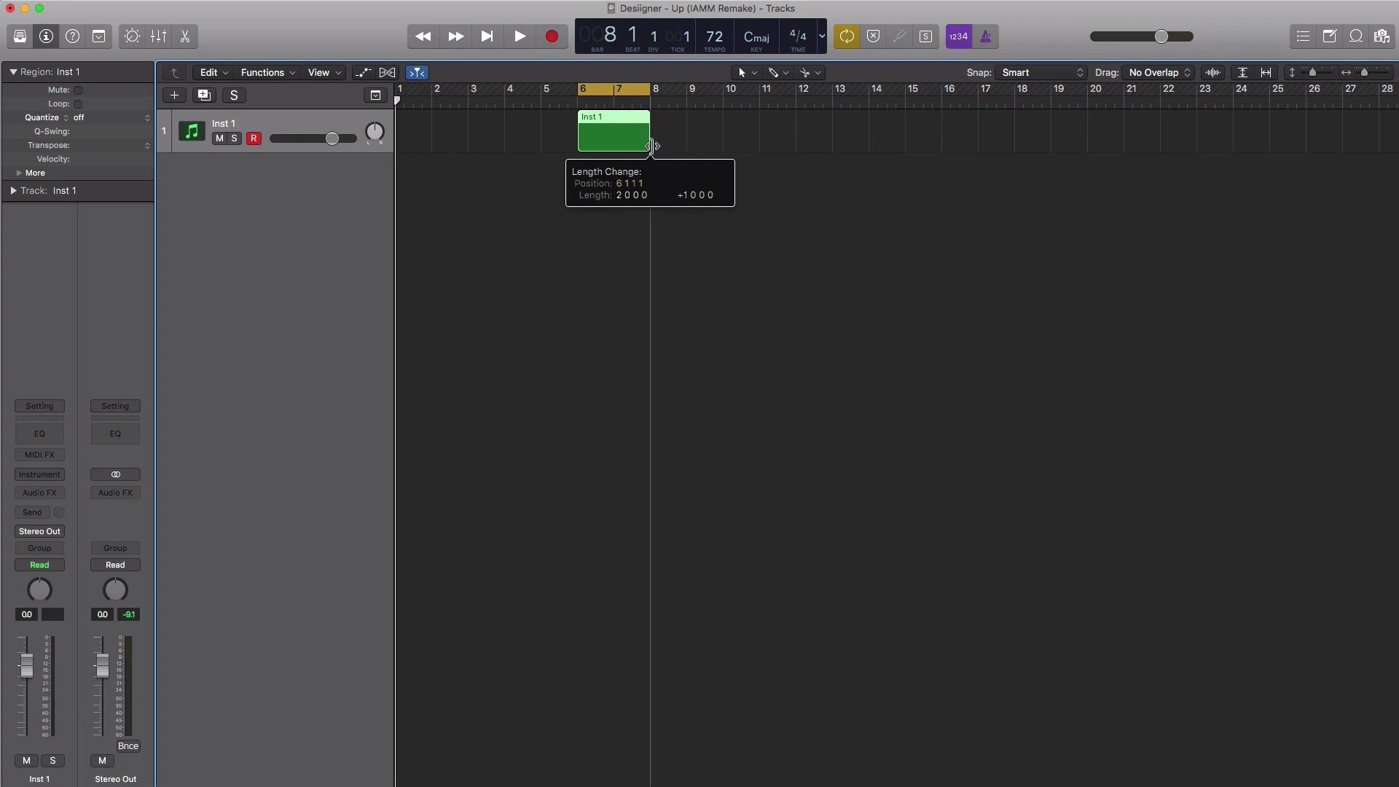
pyautogui.press('y')
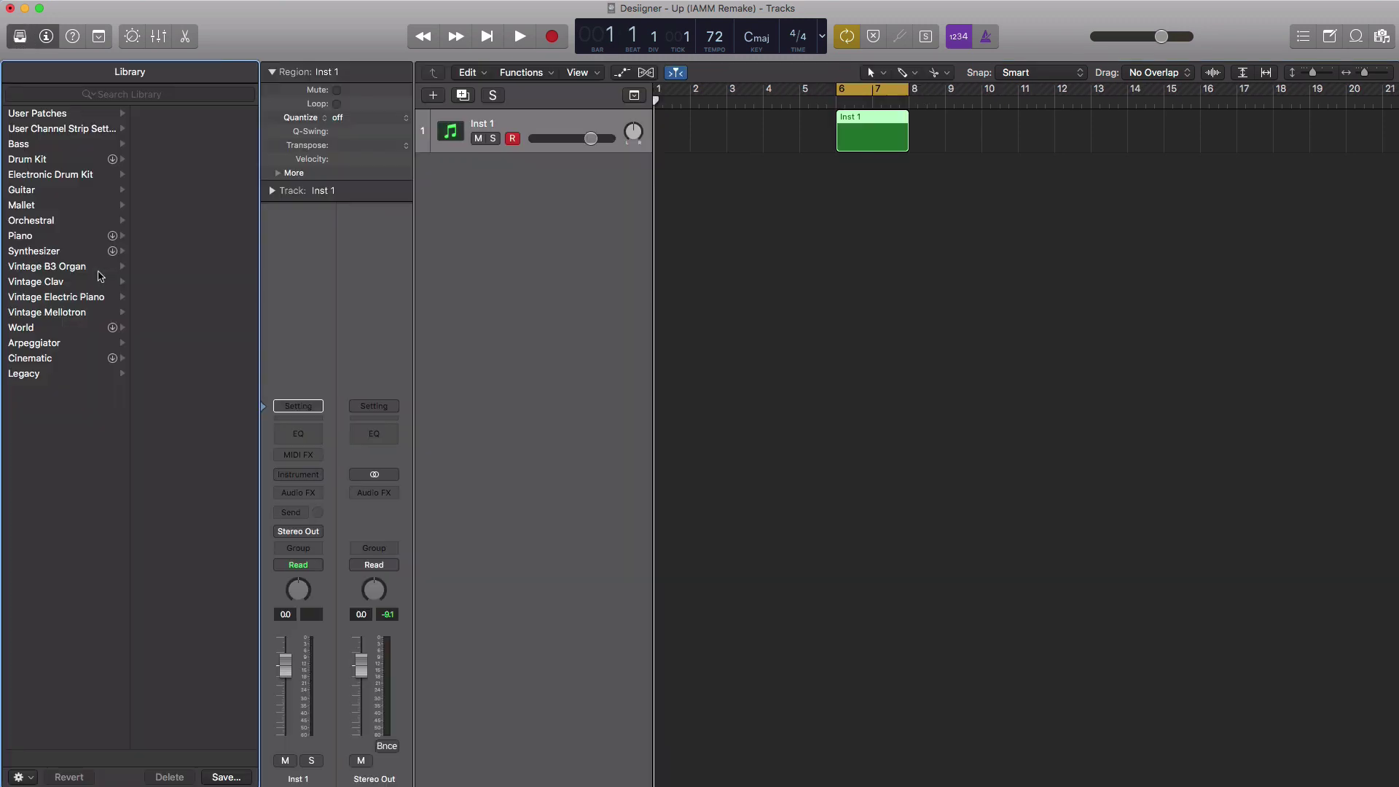
pyautogui.click(62, 239)
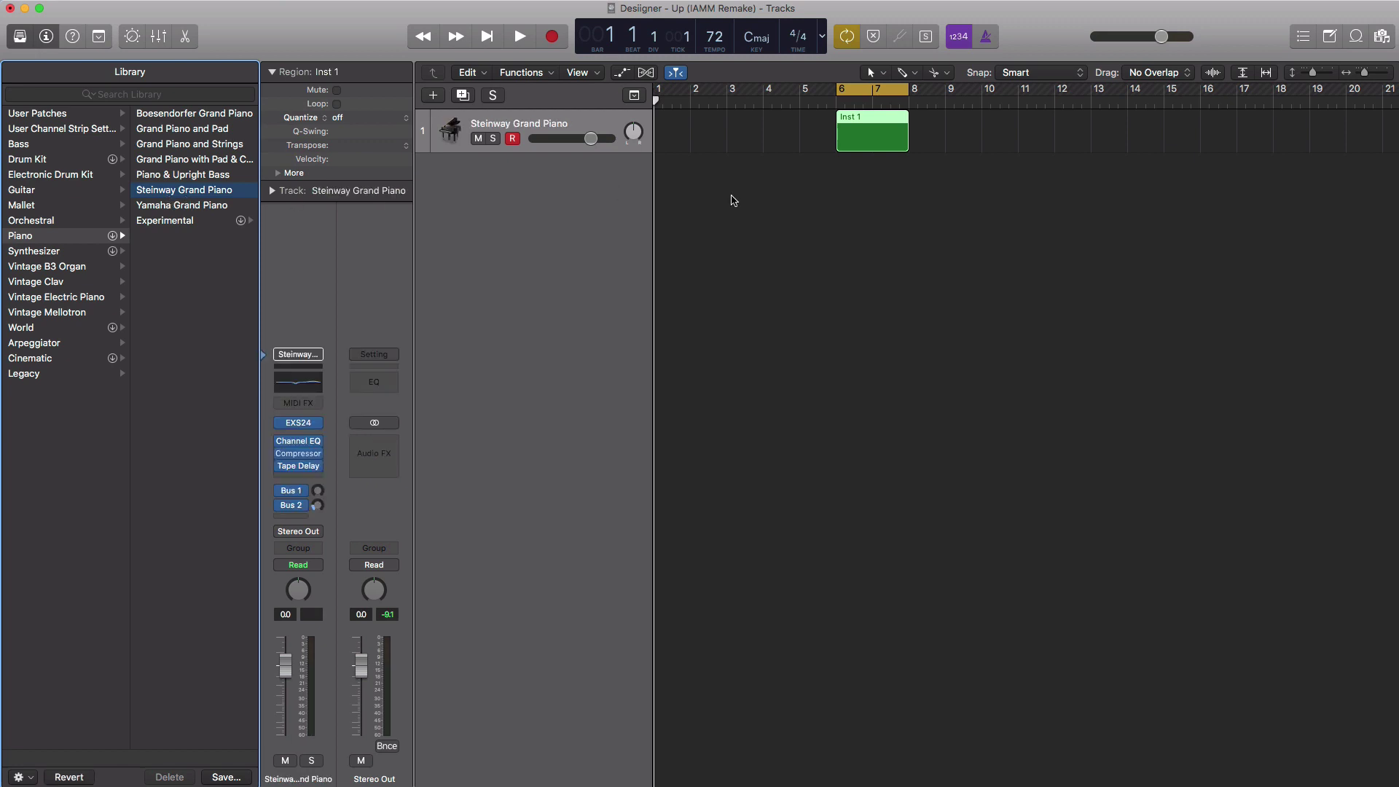
# Step: Open the region in the Piano Roll and draw a half-bar D#2 note at bar 6
pyautogui.doubleClick(892, 144)
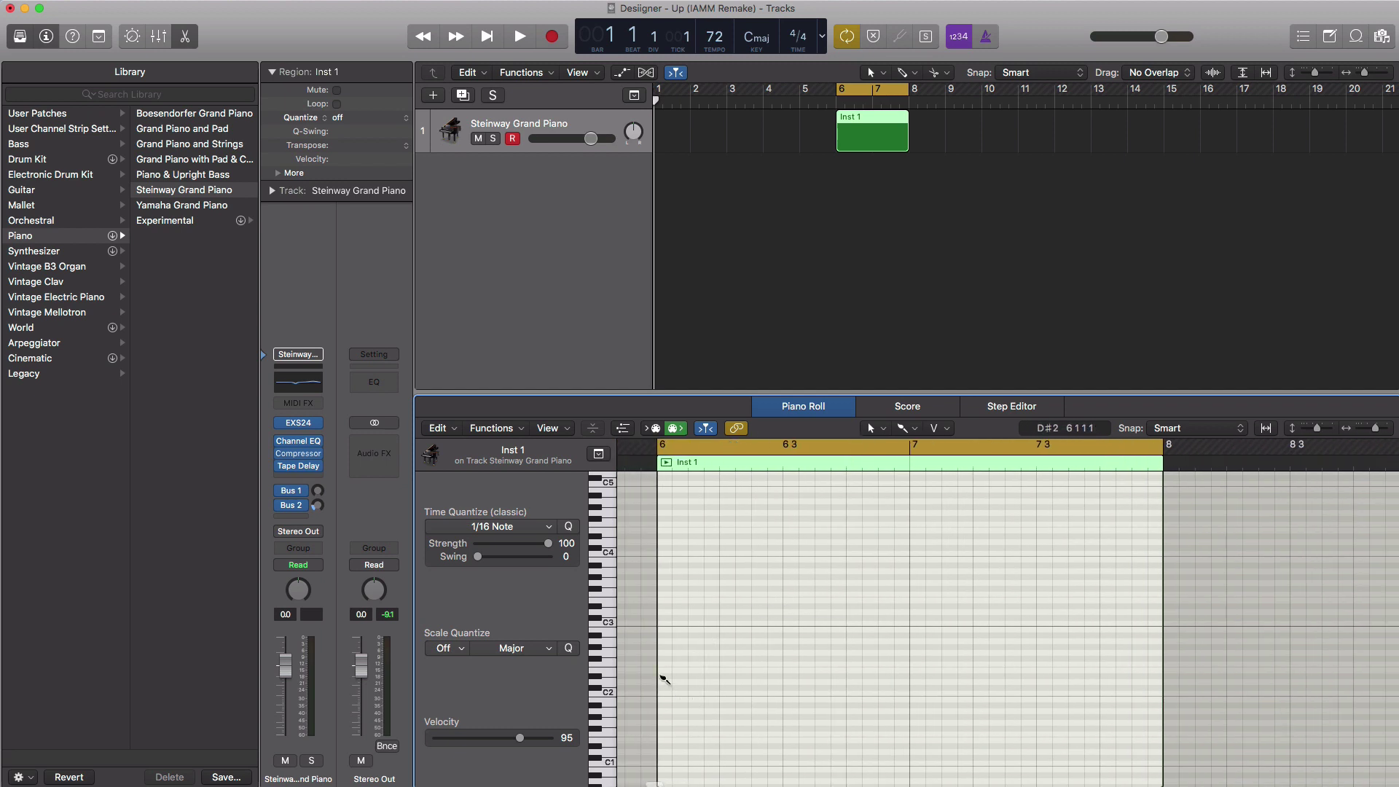
pyautogui.keyDown('super'); pyautogui.click(660, 676); pyautogui.keyUp('super')
pyautogui.moveTo(668, 676); pyautogui.dragTo(731, 575)
pyautogui.press('space')
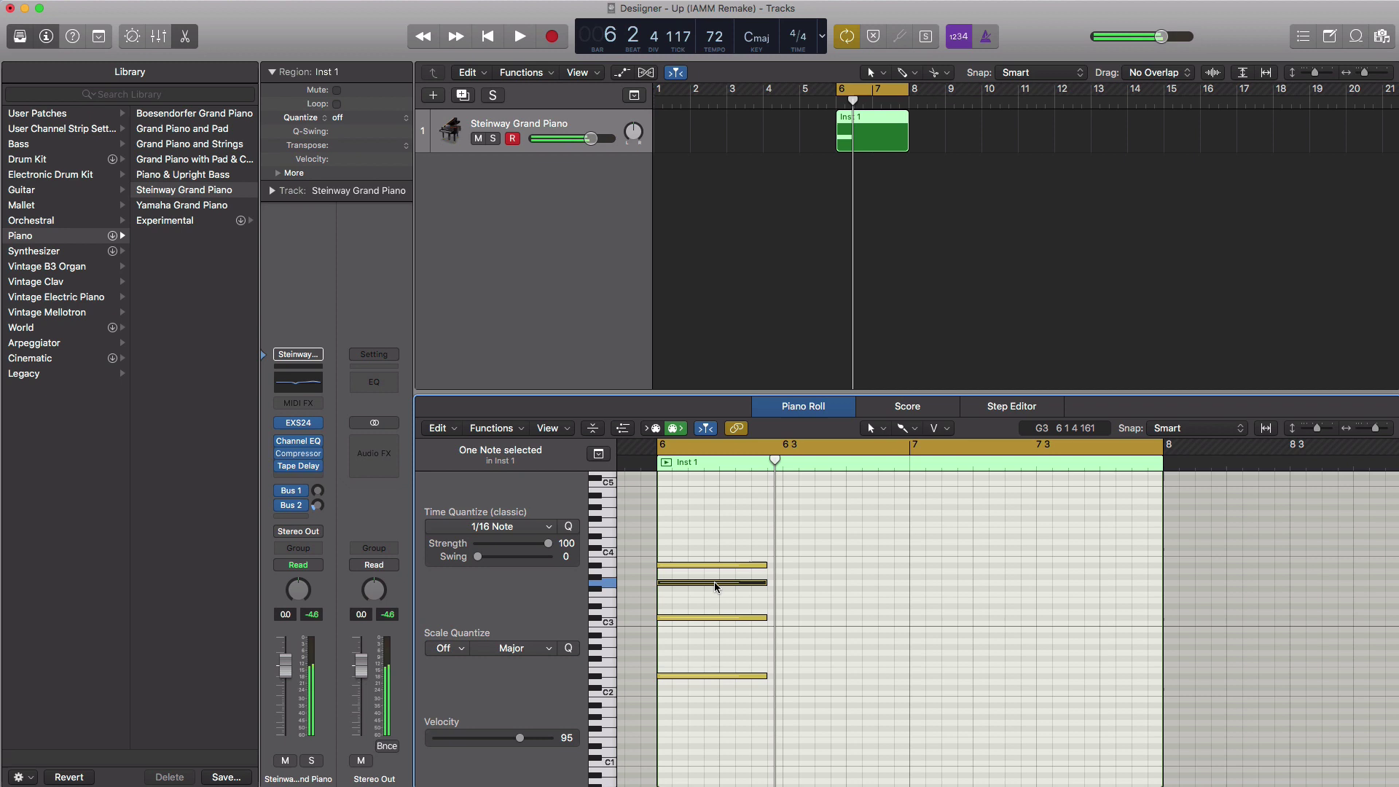
pyautogui.click(716, 587)
pyautogui.press('space')
# Step: Raise the chord's C#3 note to D#3 and audition the chord
pyautogui.click(707, 617)
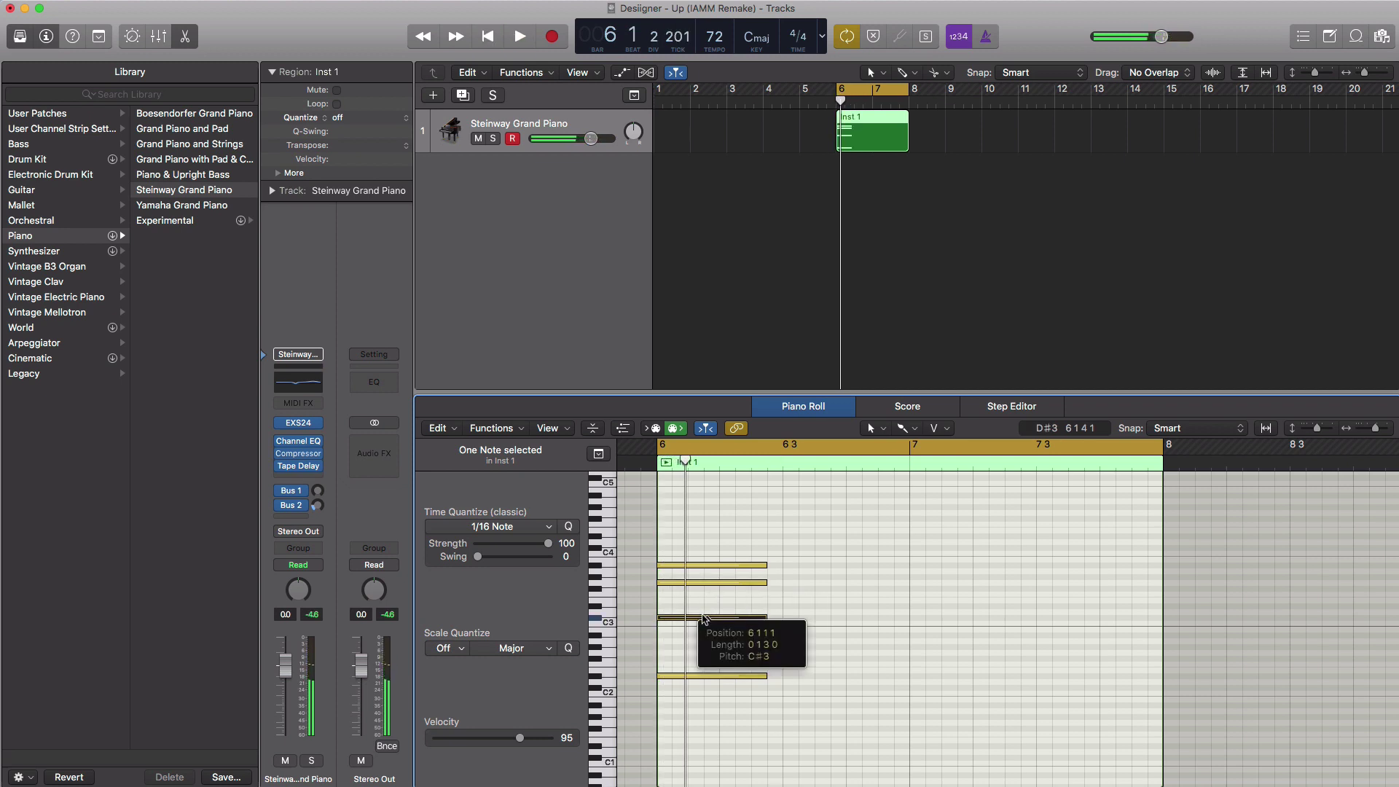
pyautogui.moveTo(703, 618); pyautogui.dragTo(700, 608)
pyautogui.press('space')
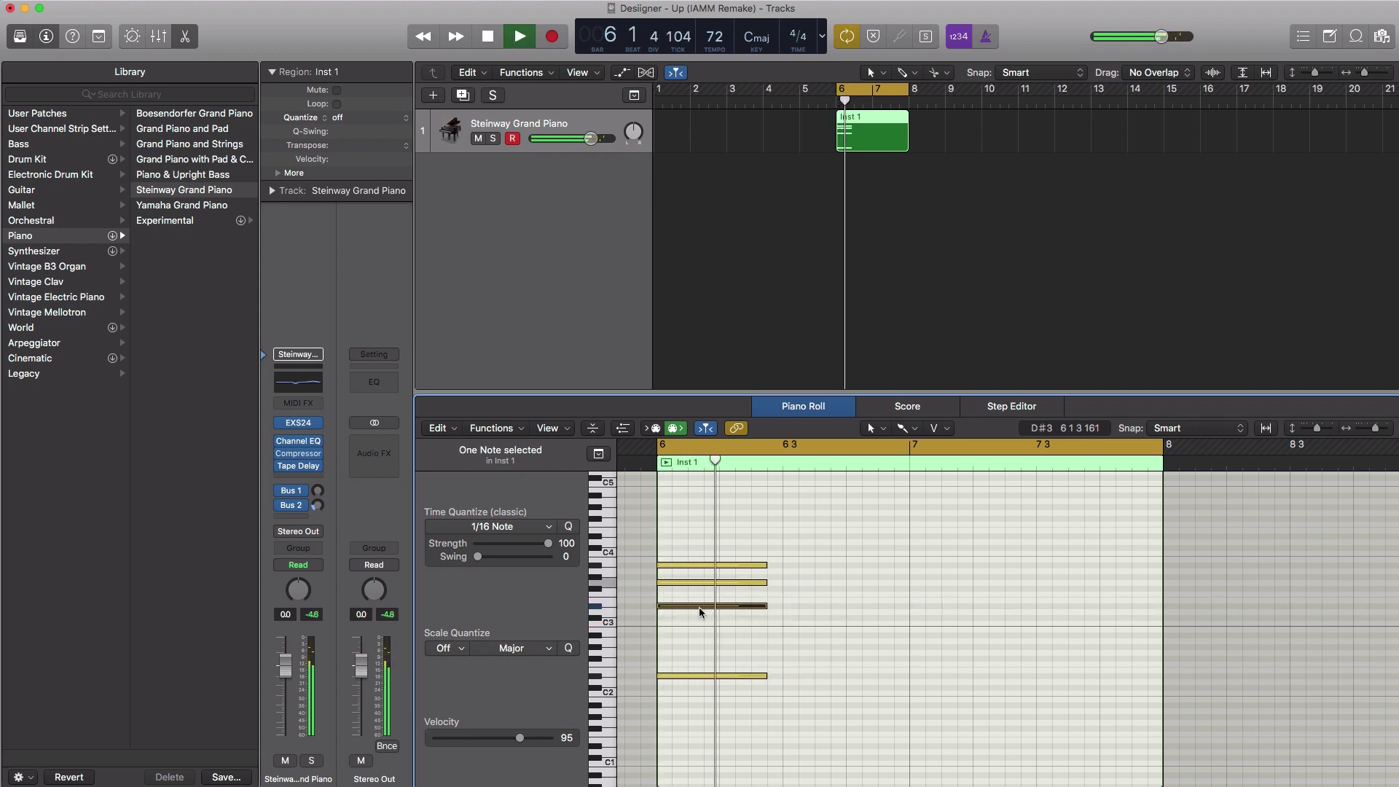
pyautogui.press('space')
pyautogui.press('space')
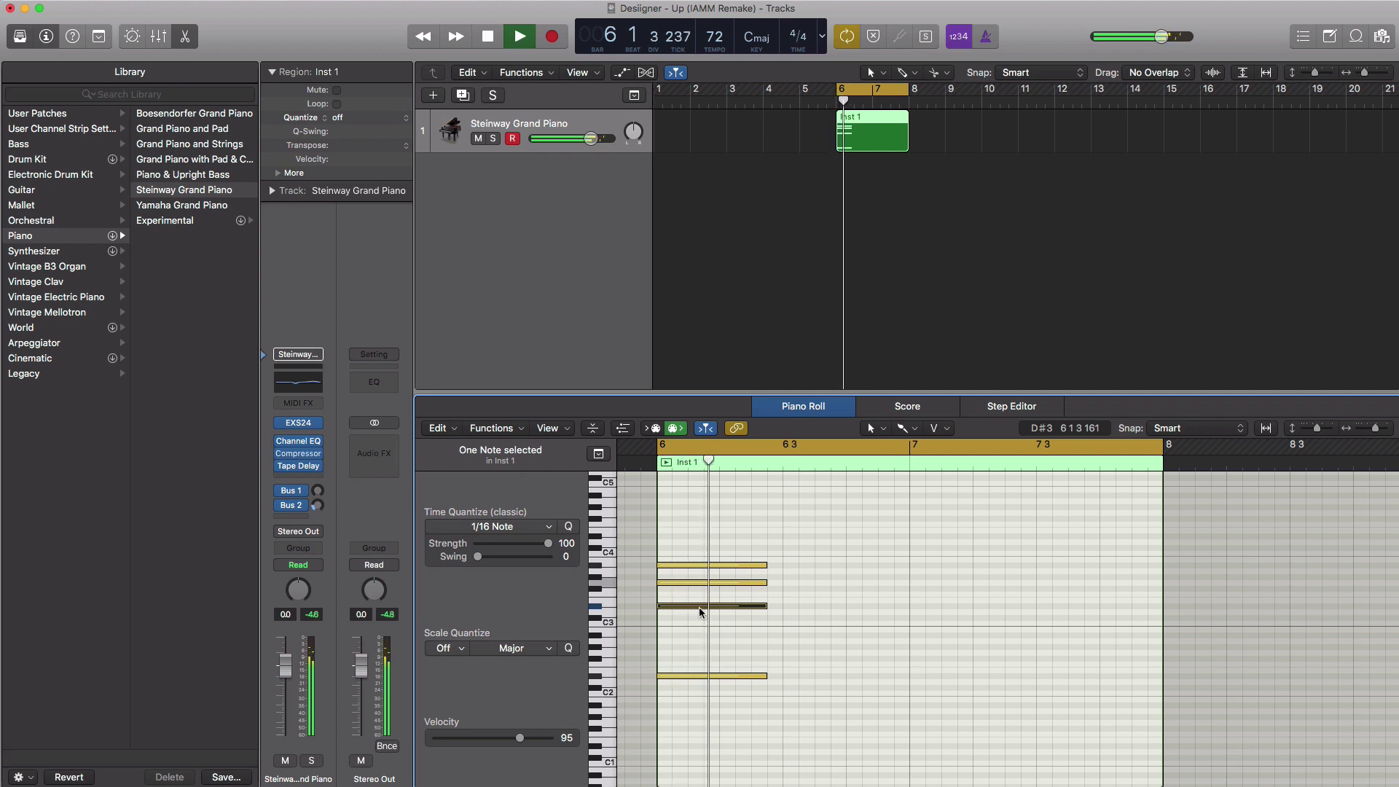
pyautogui.click(700, 607)
pyautogui.press('space')
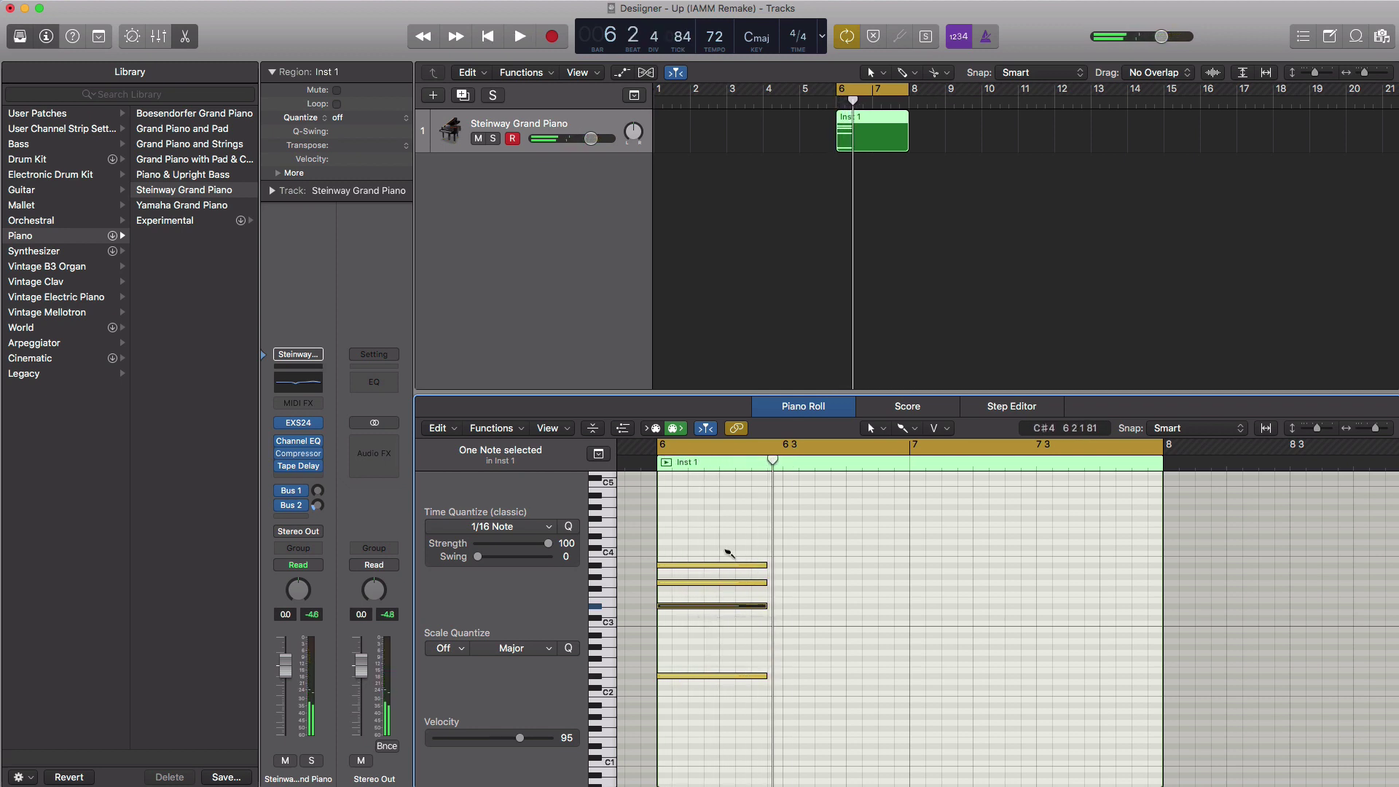
# Step: Add a lengthened high C#4 melody note and audition it
pyautogui.click(722, 548)
pyautogui.moveTo(737, 548); pyautogui.dragTo(773, 518)
pyautogui.press('space')
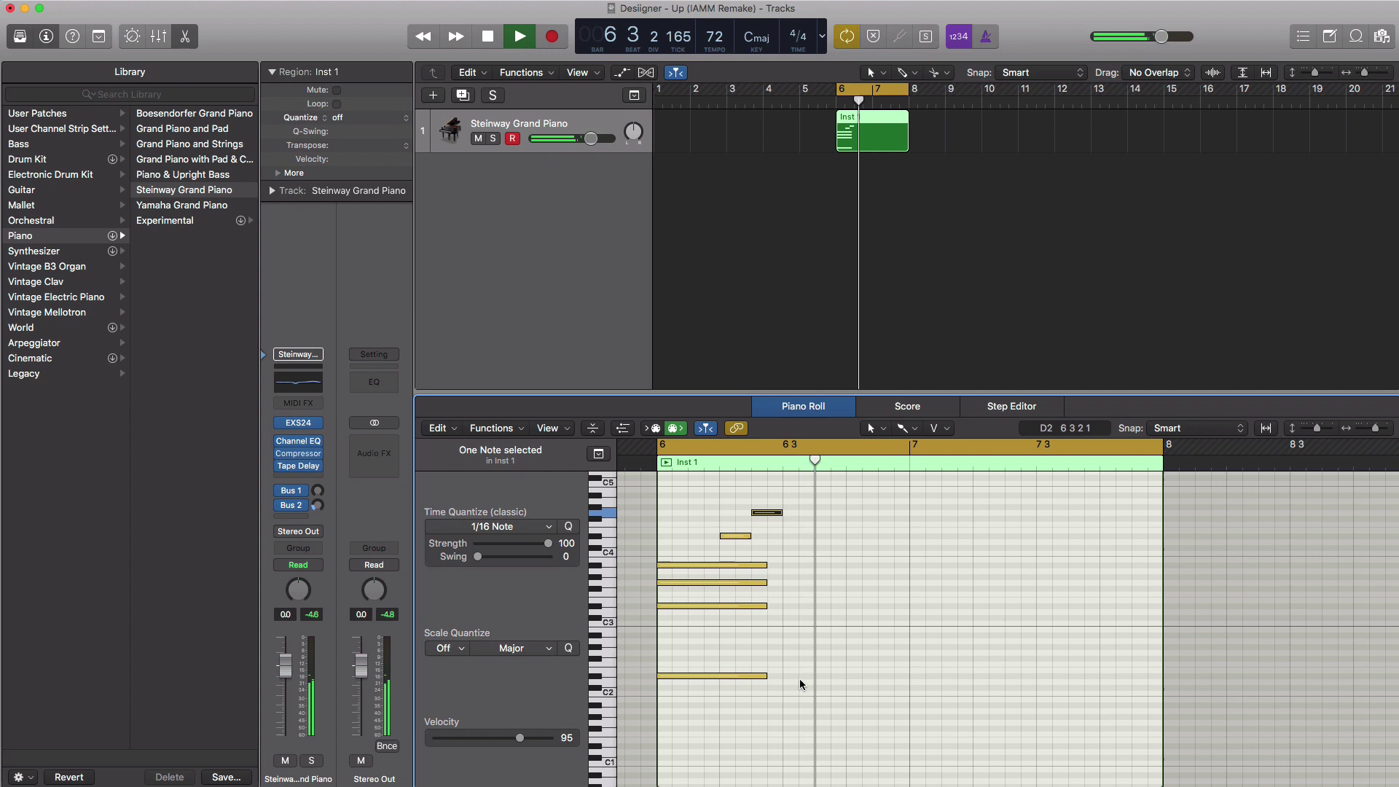
pyautogui.press('space')
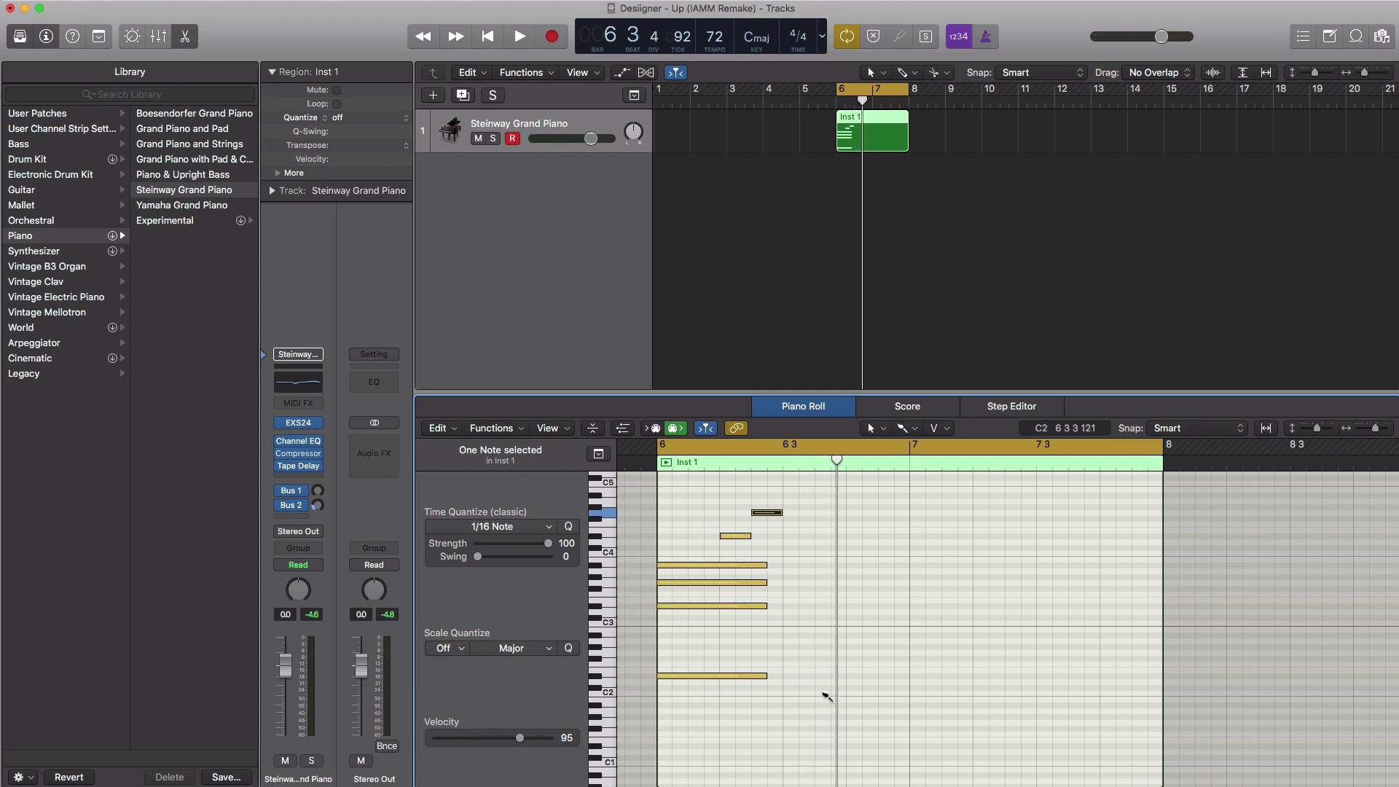
# Step: Add a low C2 note on beat 3 for the second chord
pyautogui.click(822, 693)
pyautogui.moveTo(831, 692)
pyautogui.mouseDown()
pyautogui.moveTo(893, 697)
pyautogui.moveTo(849, 642)
pyautogui.moveTo(849, 594)
pyautogui.mouseUp()
pyautogui.press('space')
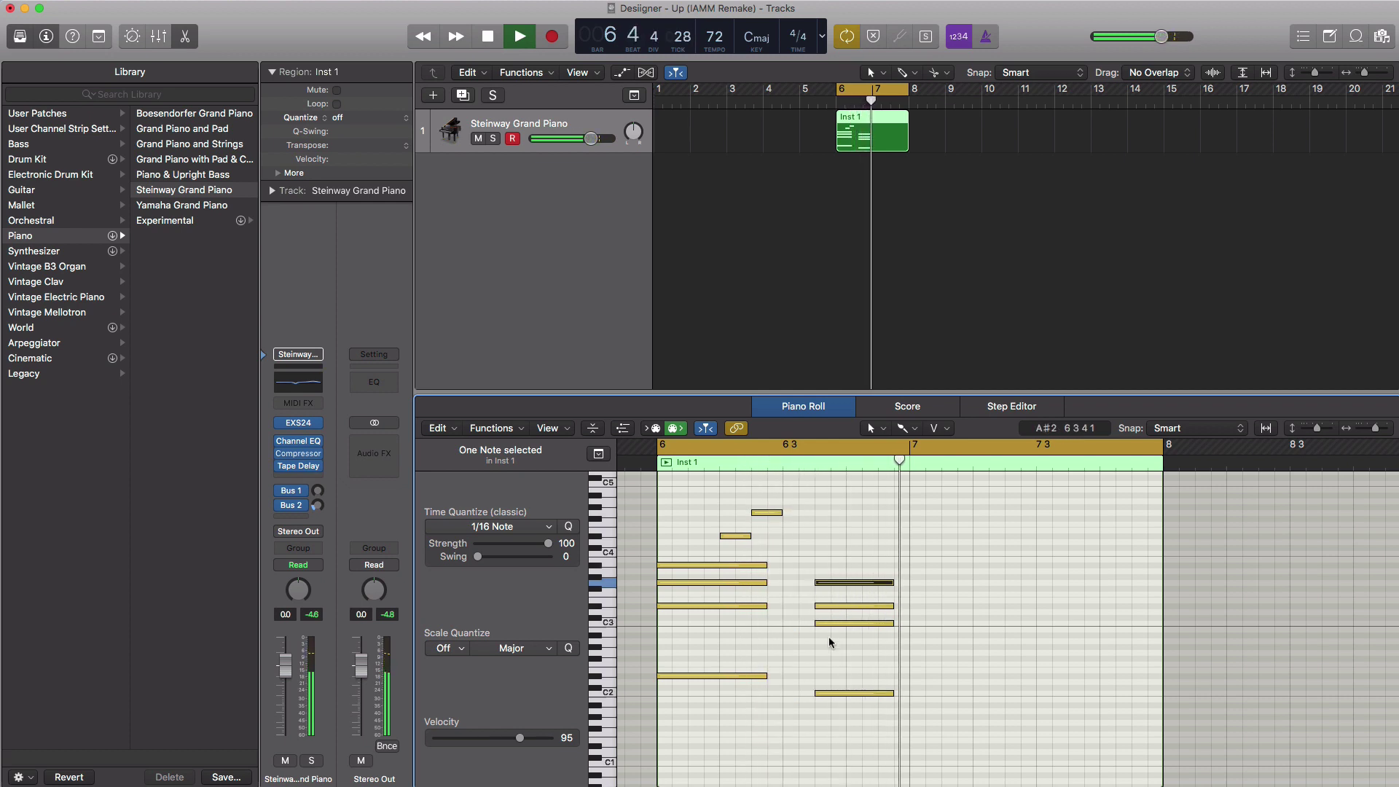
# Step: Copy the first chord to bar 7 and drop one copied note an octave to D2
pyautogui.moveTo(777, 643); pyautogui.dragTo(703, 561)
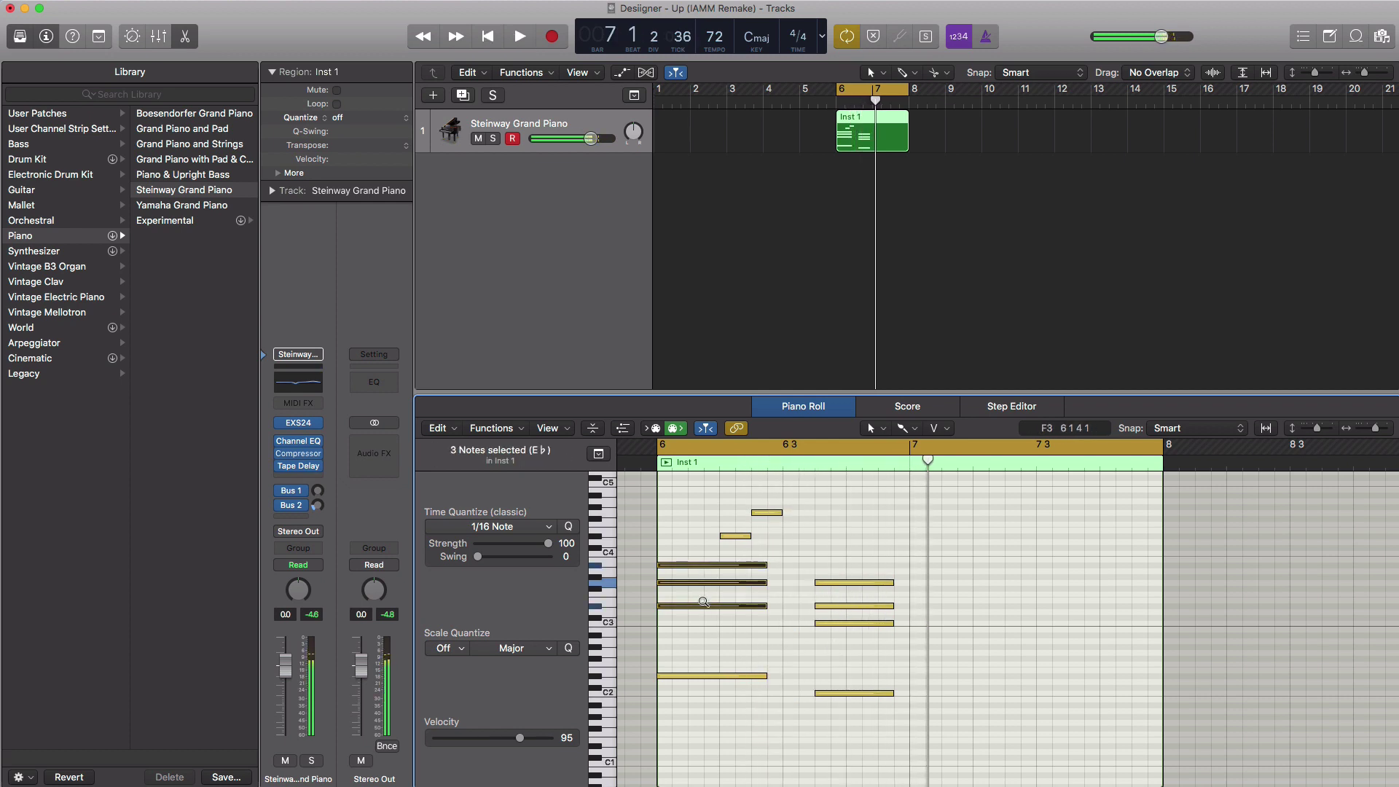
pyautogui.moveTo(707, 609); pyautogui.dragTo(946, 612)
pyautogui.click(945, 606)
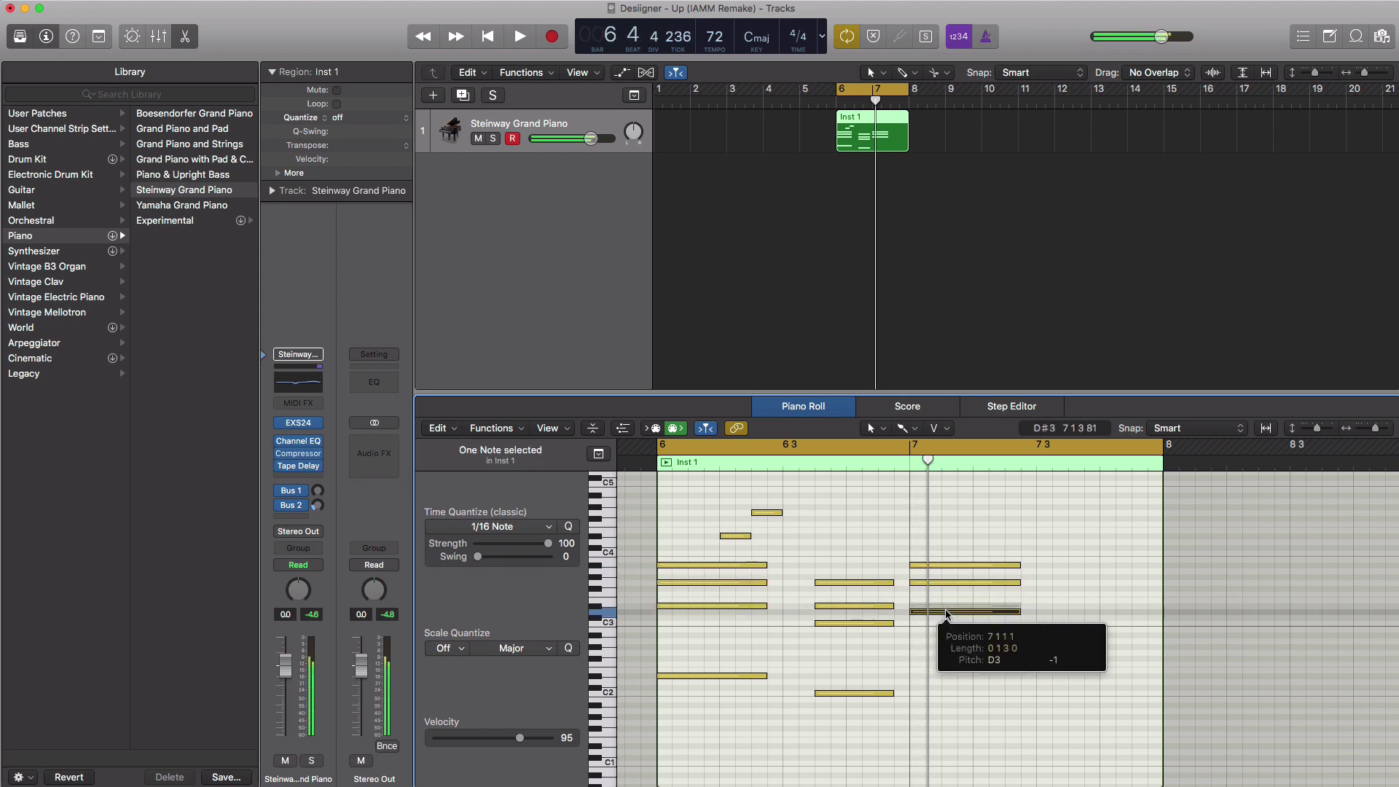
pyautogui.moveTo(783, 446); pyautogui.dragTo(1152, 464)
pyautogui.press('space')
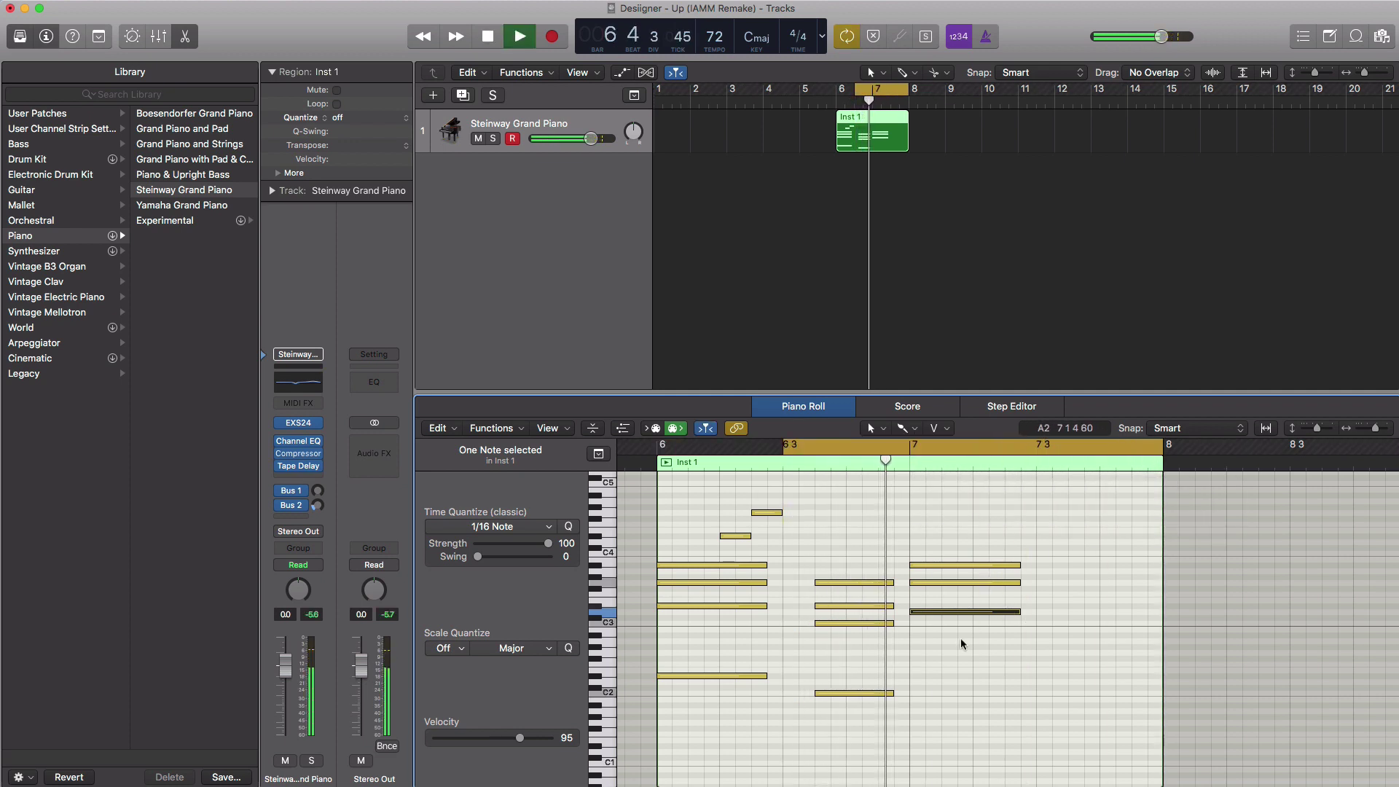
pyautogui.press('space')
pyautogui.moveTo(927, 614); pyautogui.dragTo(929, 685)
pyautogui.press('space')
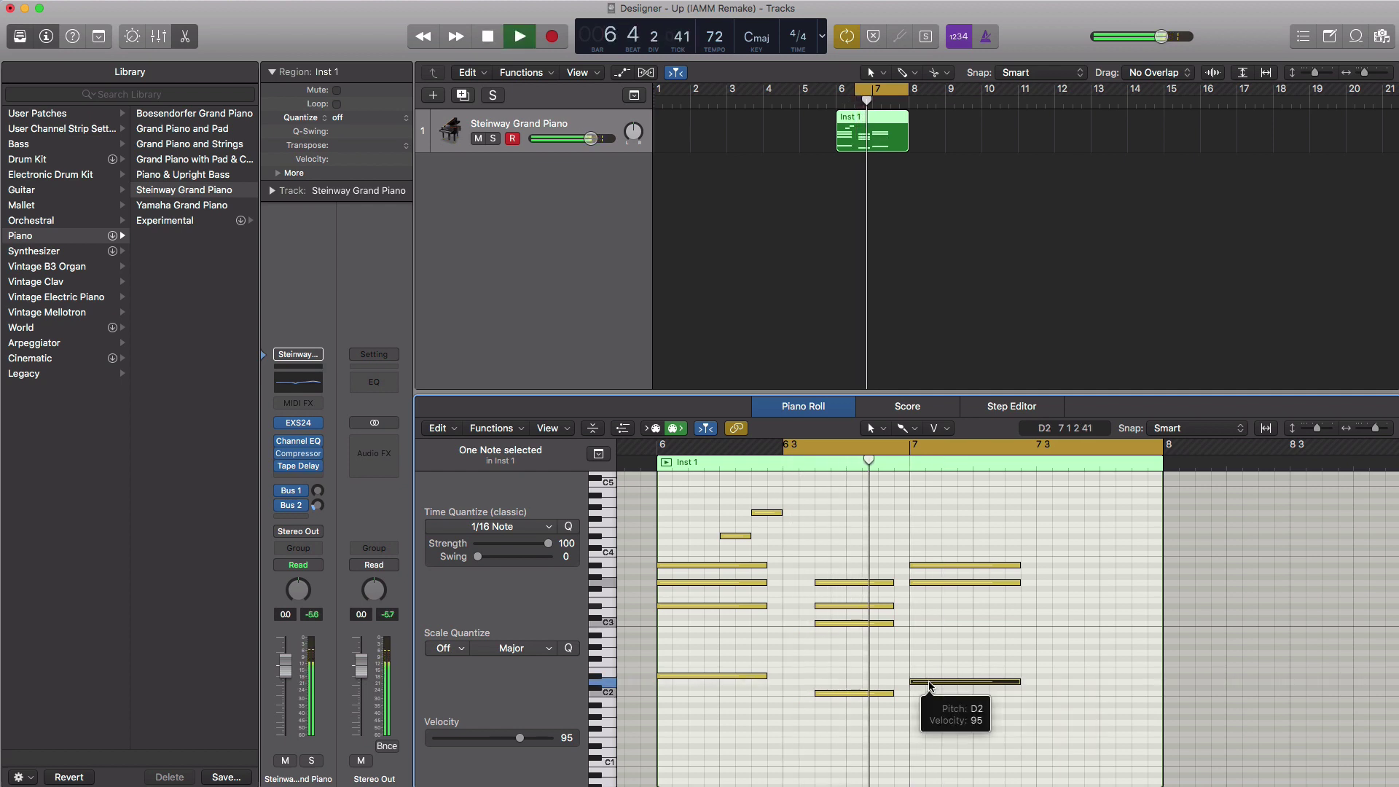
pyautogui.press('space')
# Step: Double the D2 note with a copy an octave up at D3
pyautogui.moveTo(931, 683); pyautogui.dragTo(933, 615)
pyautogui.press('space')
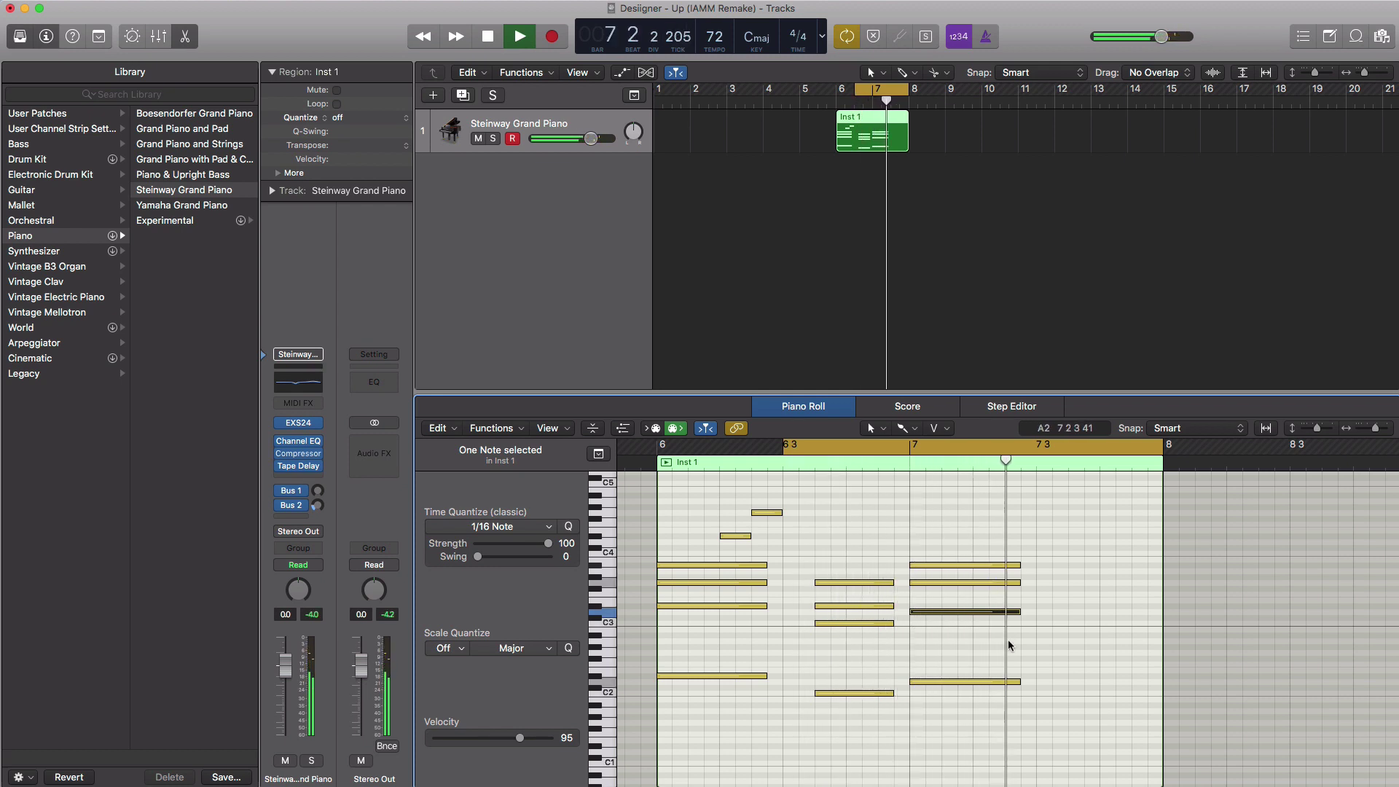
pyautogui.click(975, 647)
pyautogui.press('space')
pyautogui.click(974, 644)
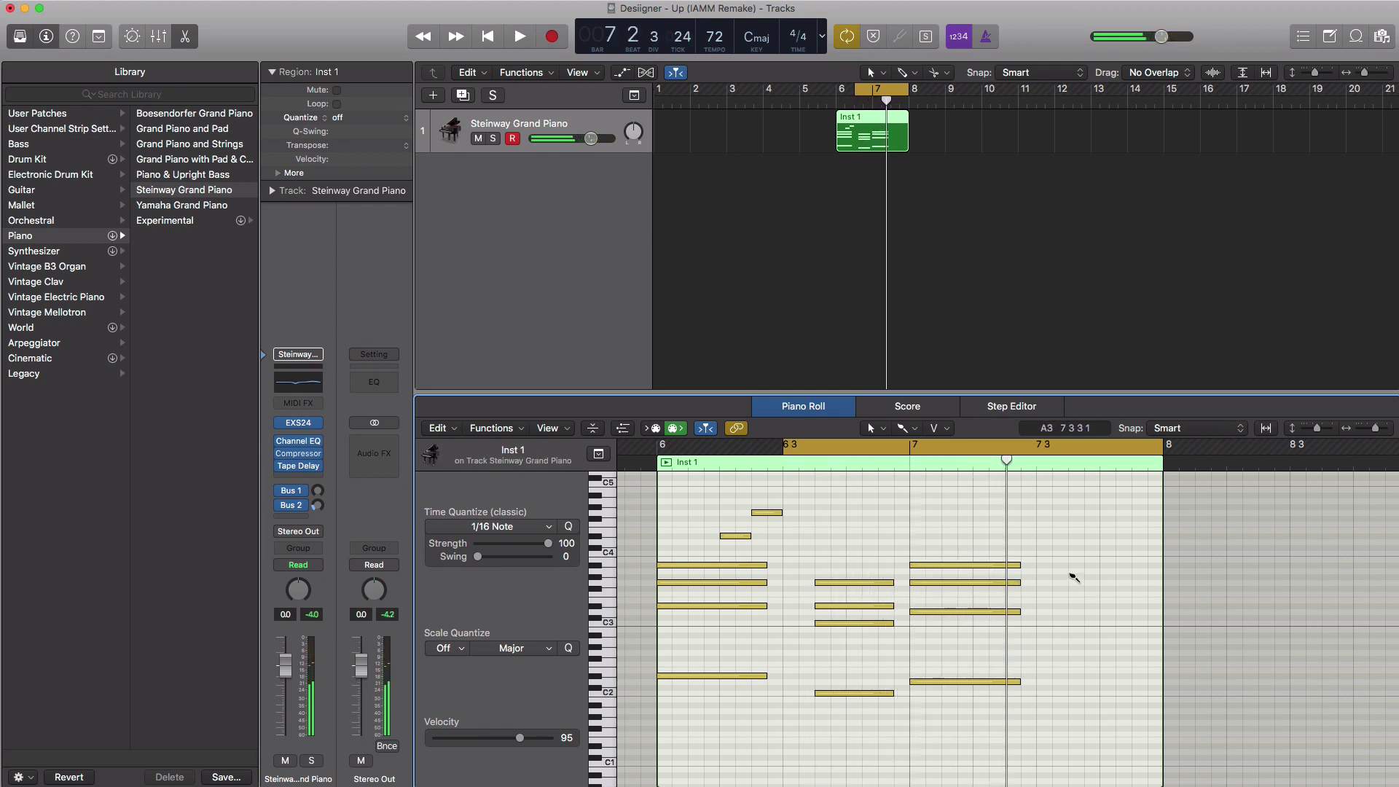
# Step: Draw an A#3 chord note late in bar 7 and play the loop
pyautogui.click(1070, 565)
pyautogui.moveTo(1080, 569); pyautogui.dragTo(1084, 686)
pyautogui.press('space')
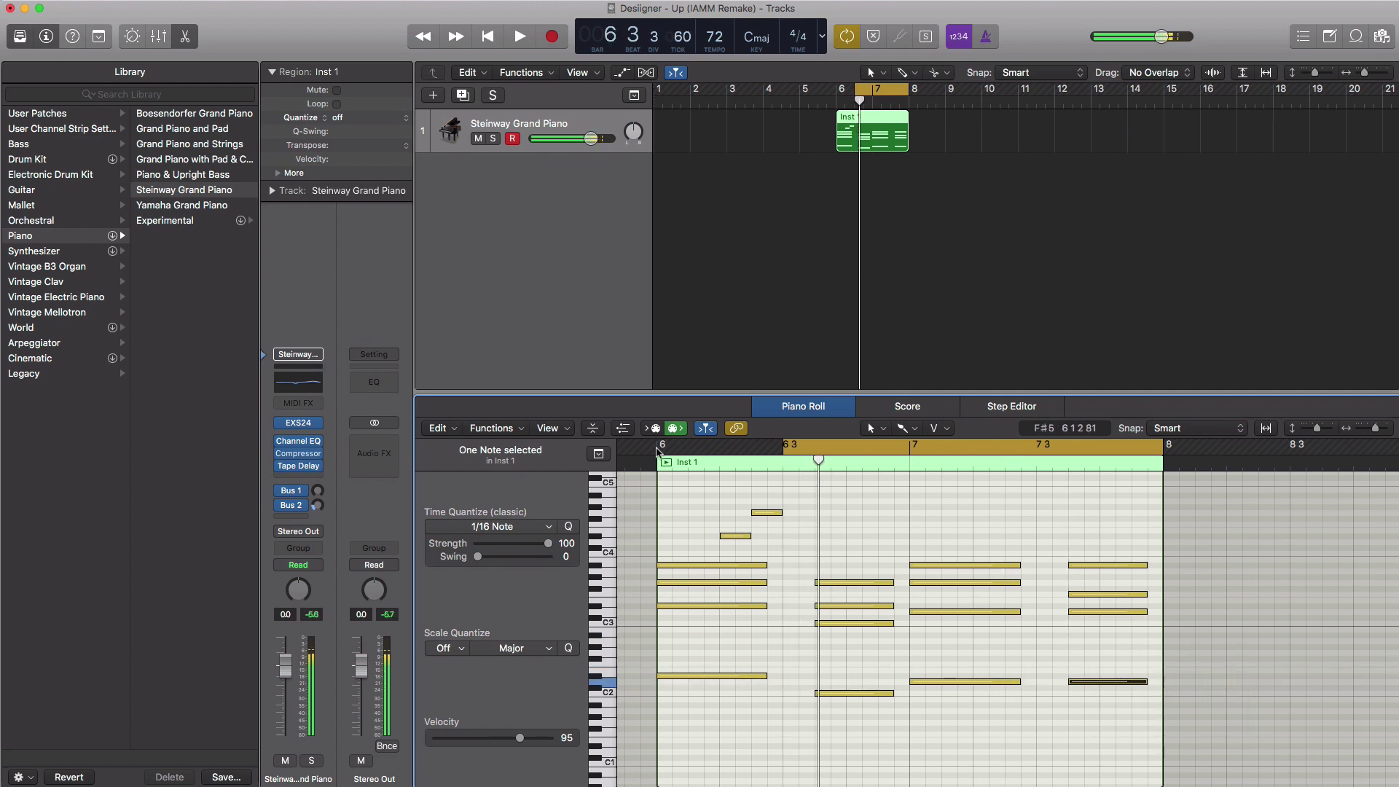
# Step: Recycle bars 6–8 and drop the two high melody notes' velocity from 95 to 61
pyautogui.moveTo(658, 450); pyautogui.dragTo(1021, 503)
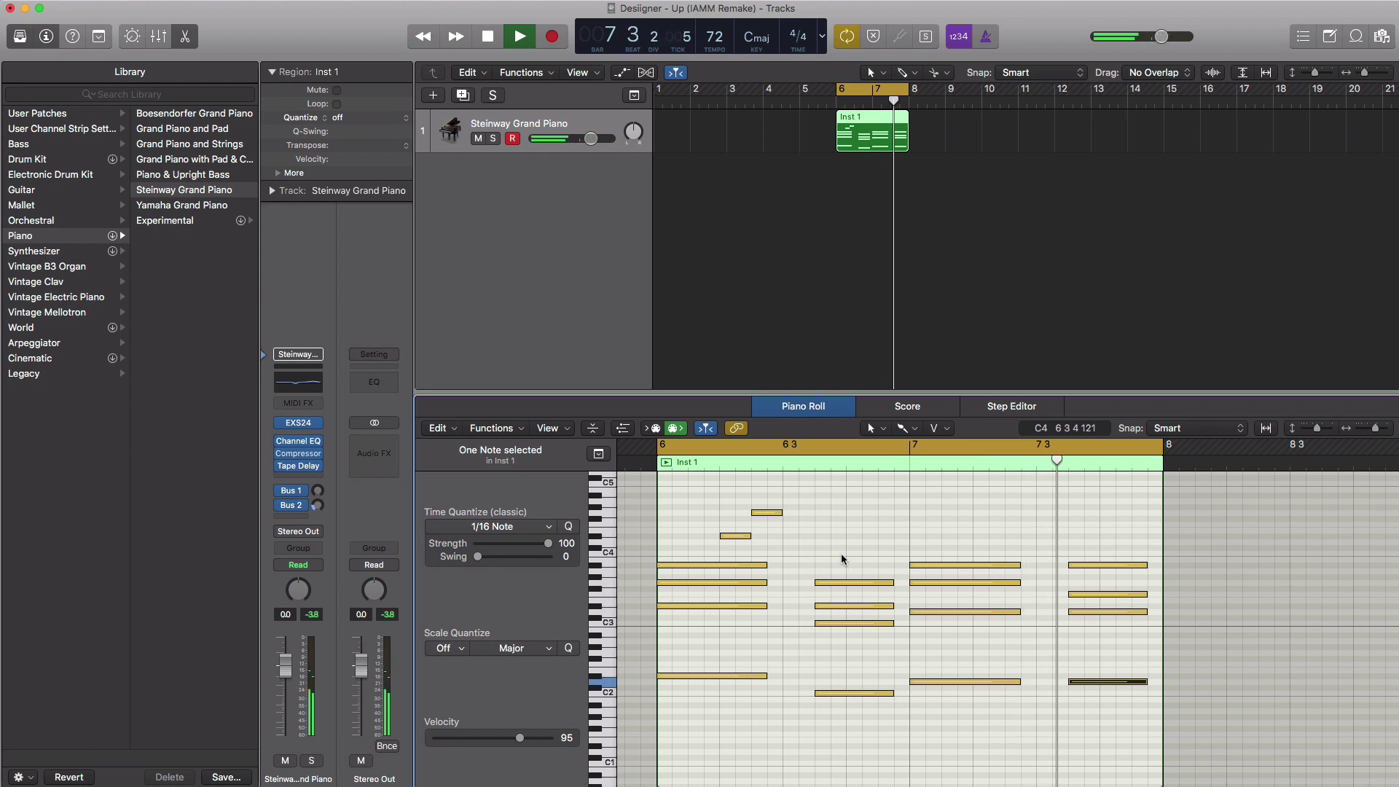
pyautogui.press('space')
pyautogui.moveTo(710, 546); pyautogui.dragTo(784, 490)
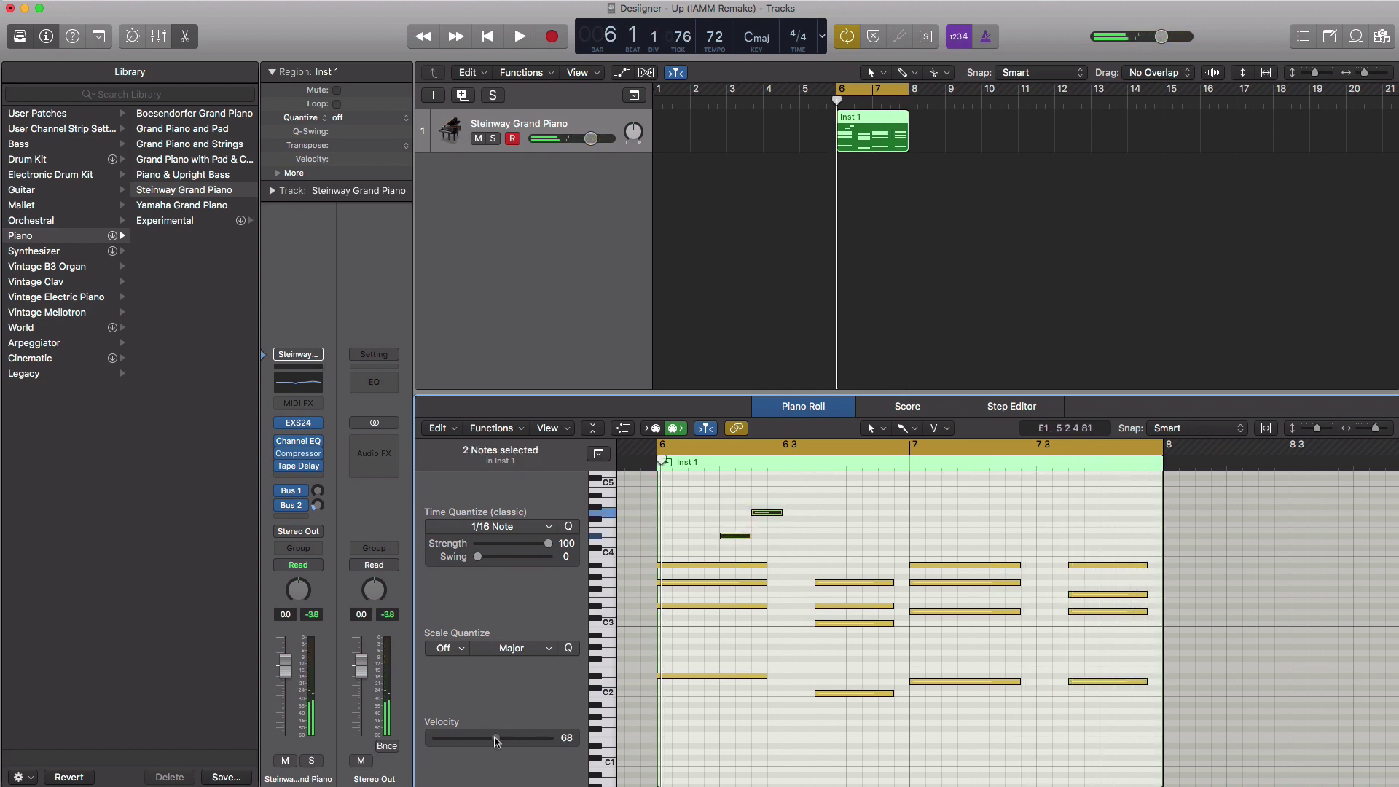
pyautogui.press('space')
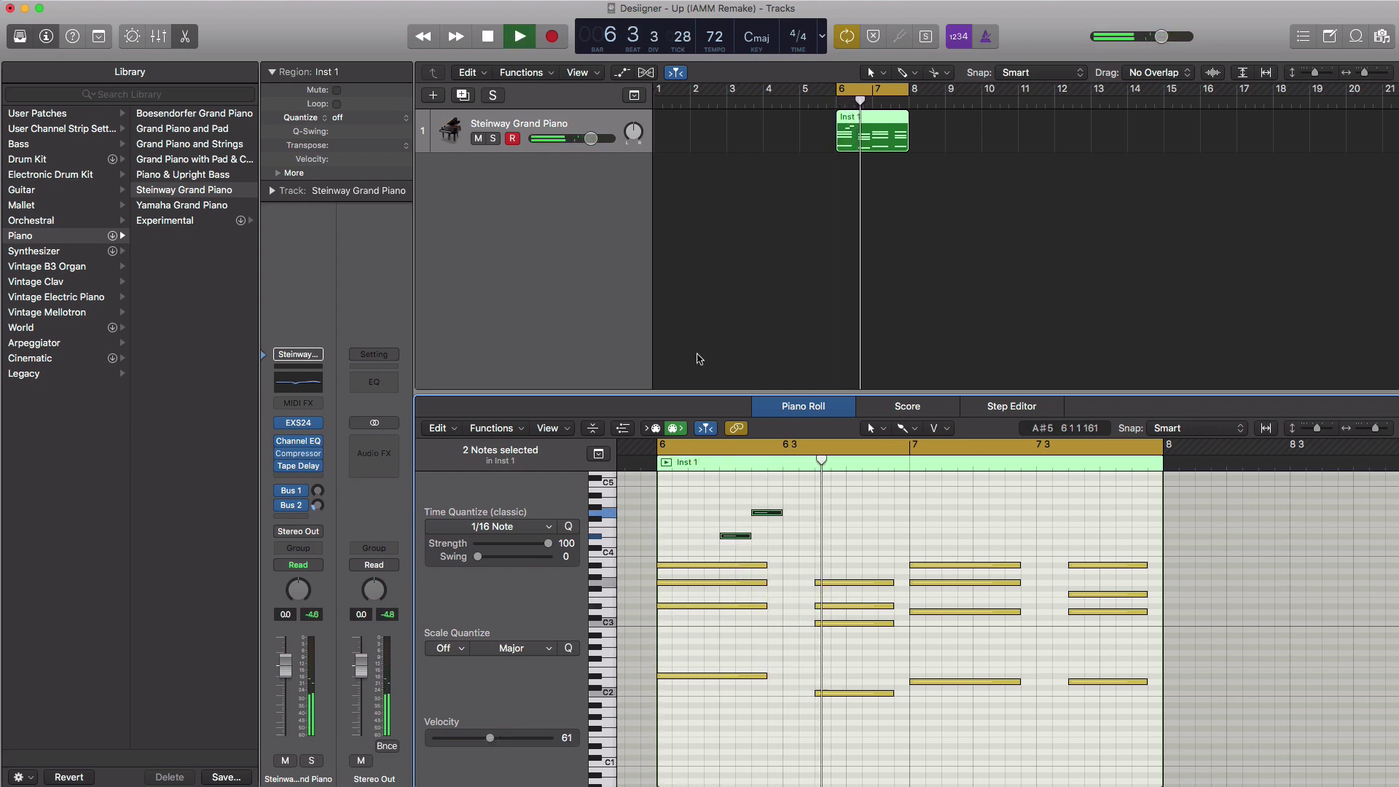
pyautogui.press('space')
pyautogui.click(561, 133)
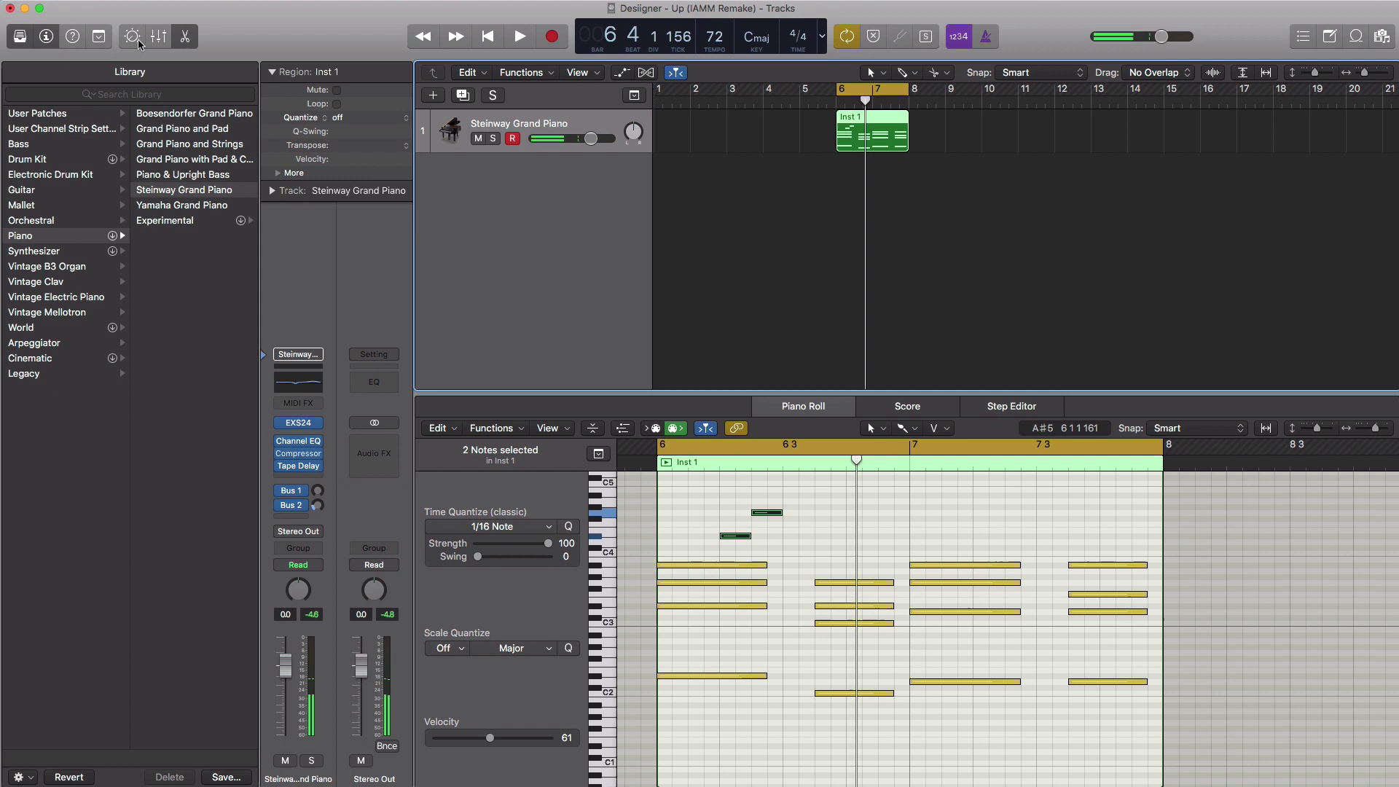
# Step: Add a little ambience to the piano in Smart Controls, settling around 4 %
pyautogui.click(133, 40)
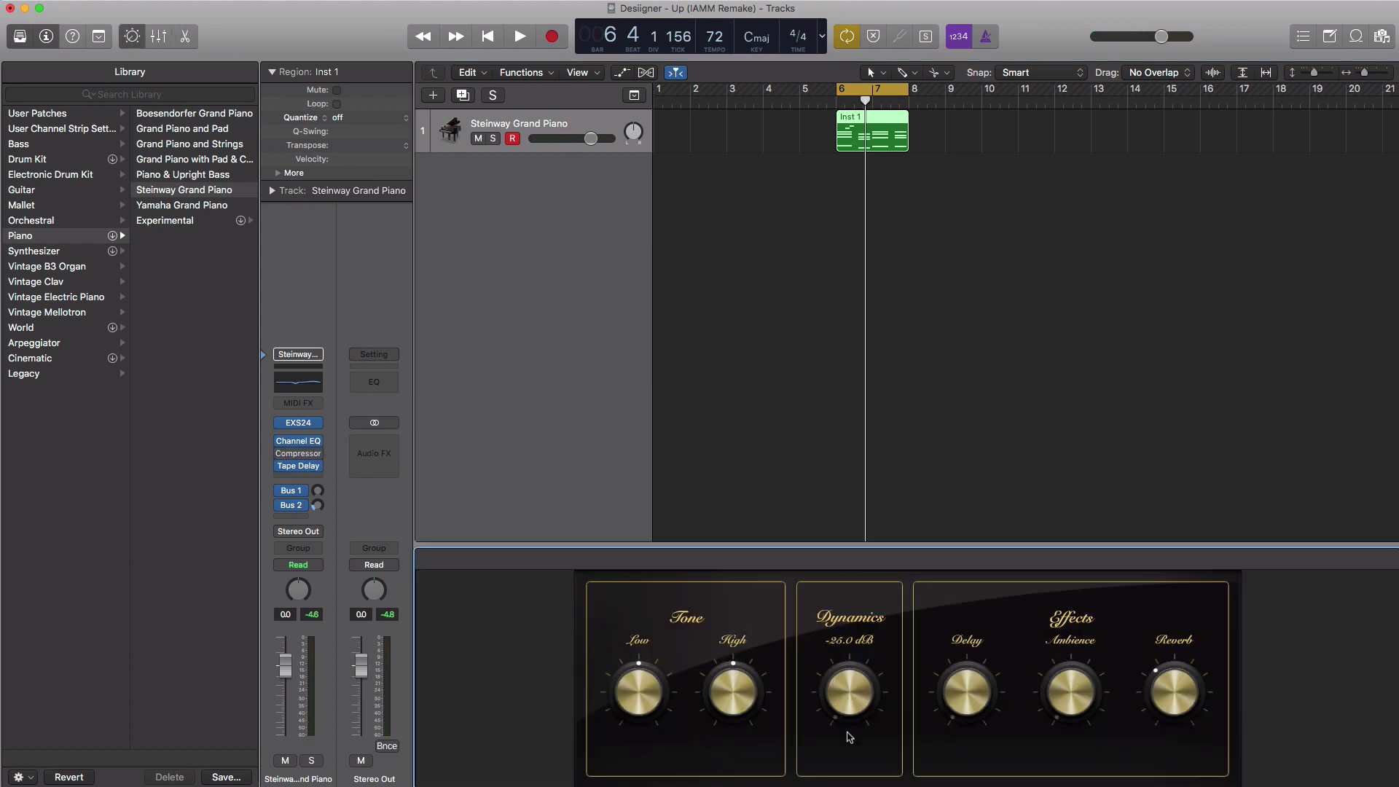
pyautogui.press('space')
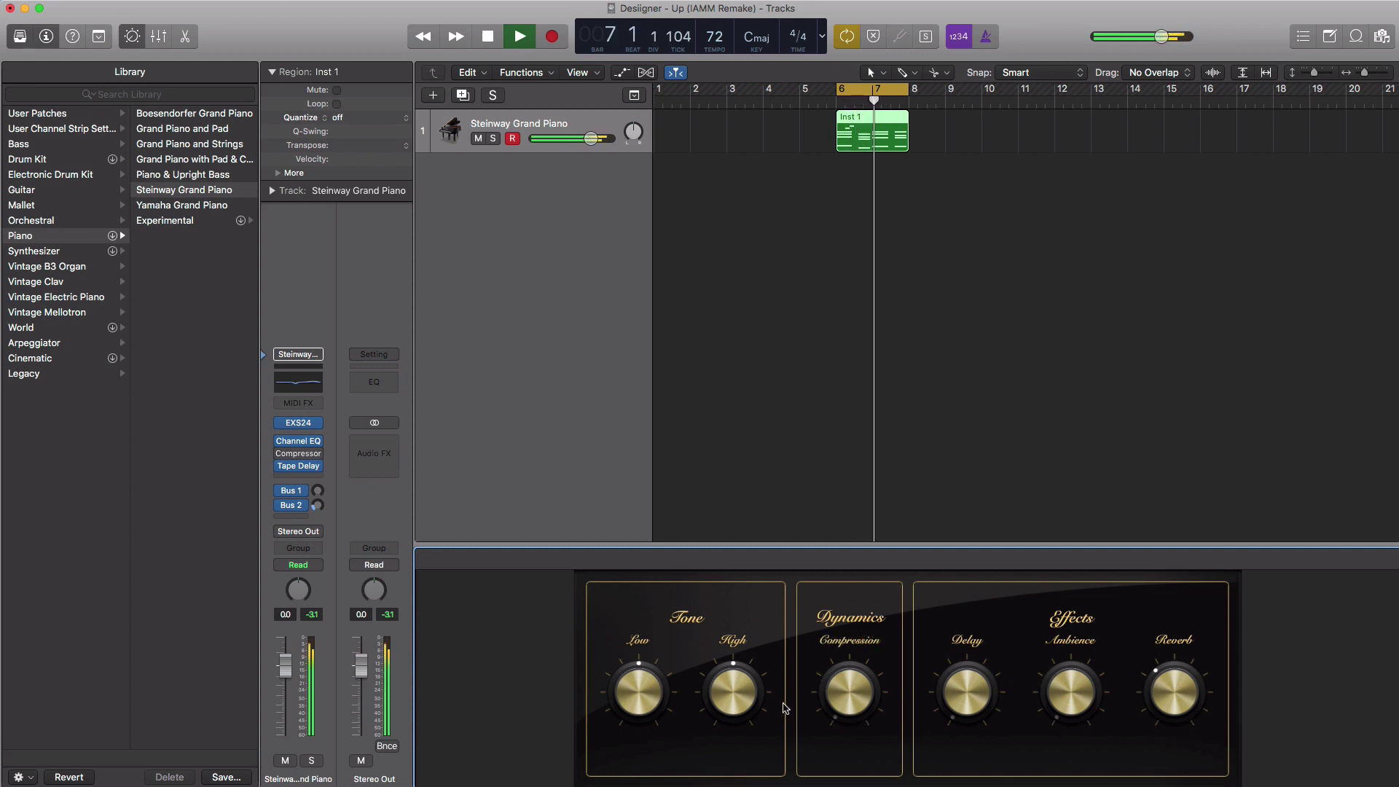
pyautogui.press('space')
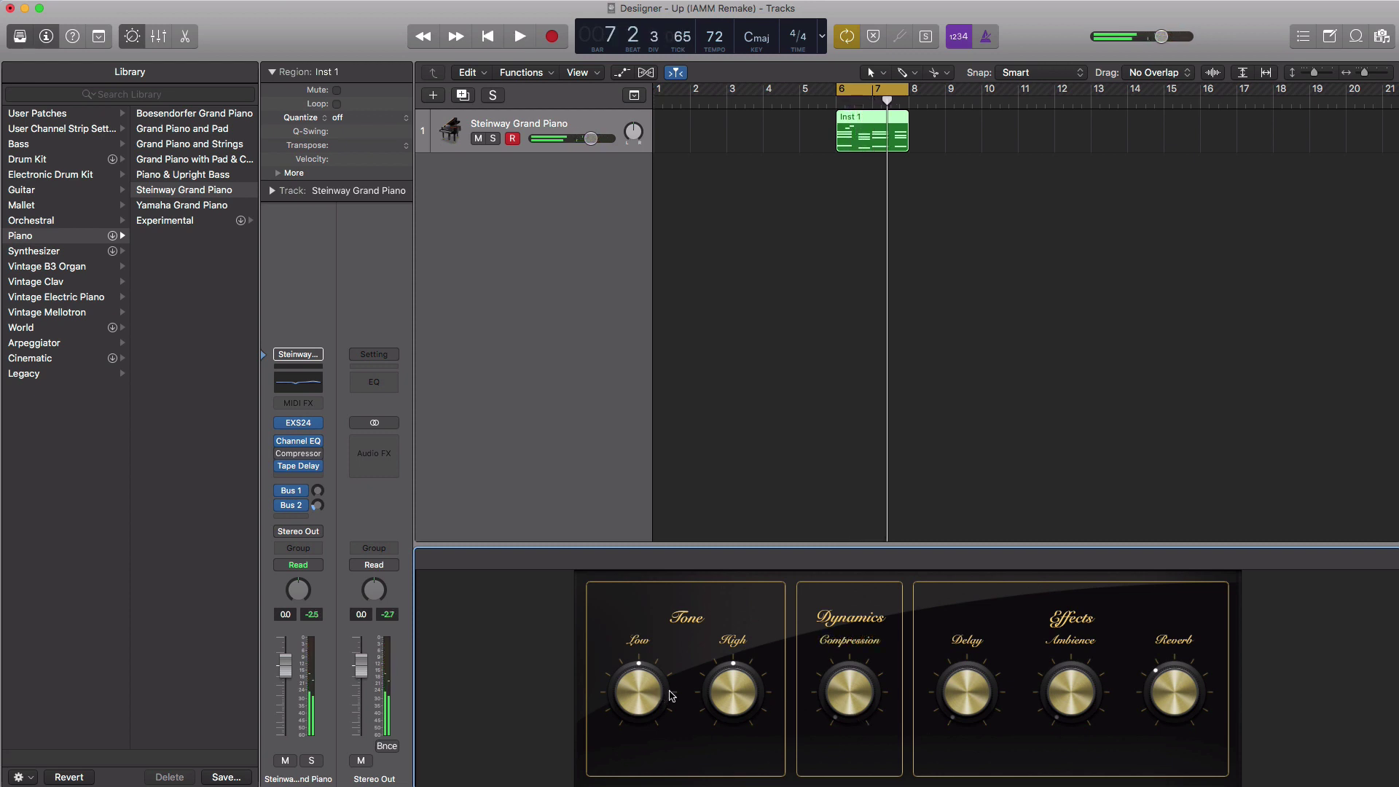
pyautogui.moveTo(976, 701); pyautogui.dragTo(967, 686)
pyautogui.press('space')
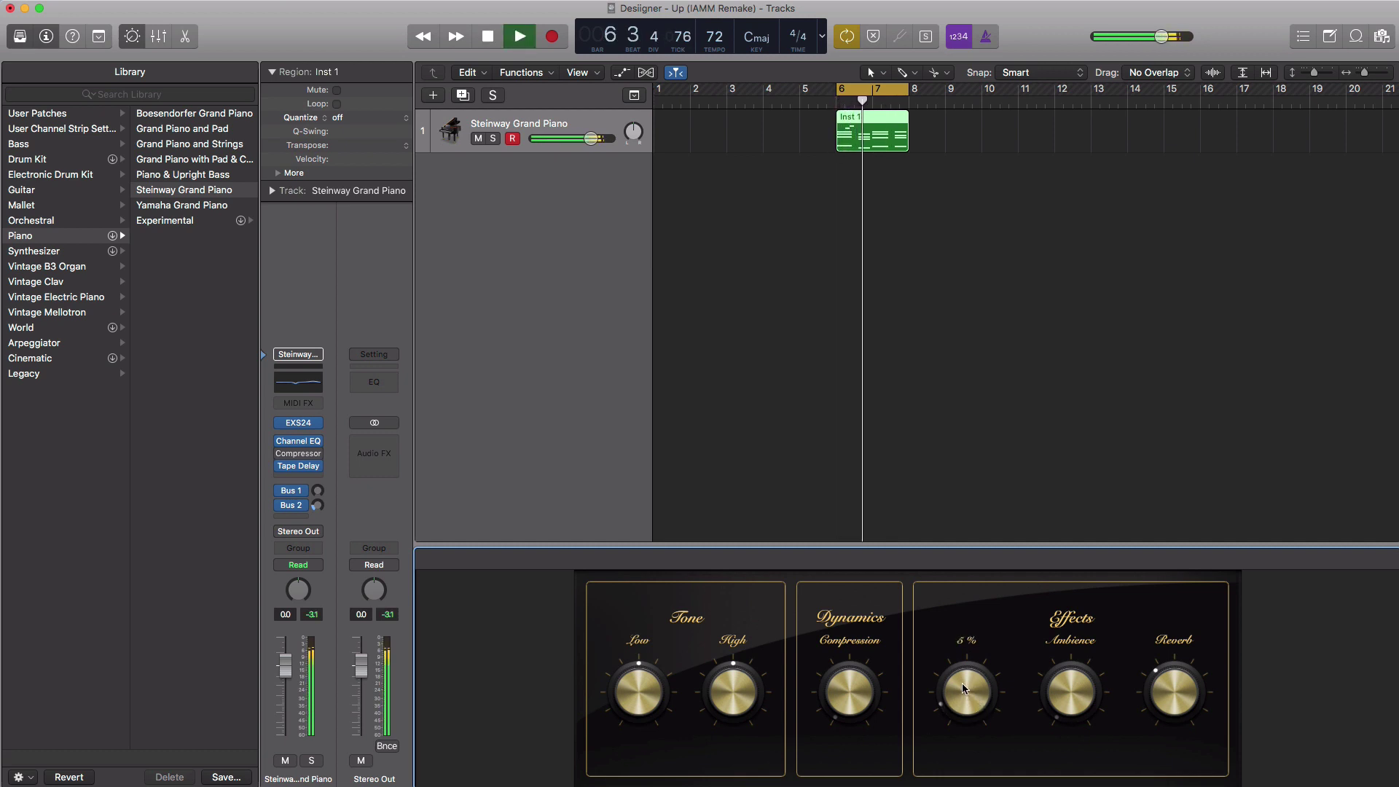
pyautogui.moveTo(959, 691); pyautogui.dragTo(959, 701)
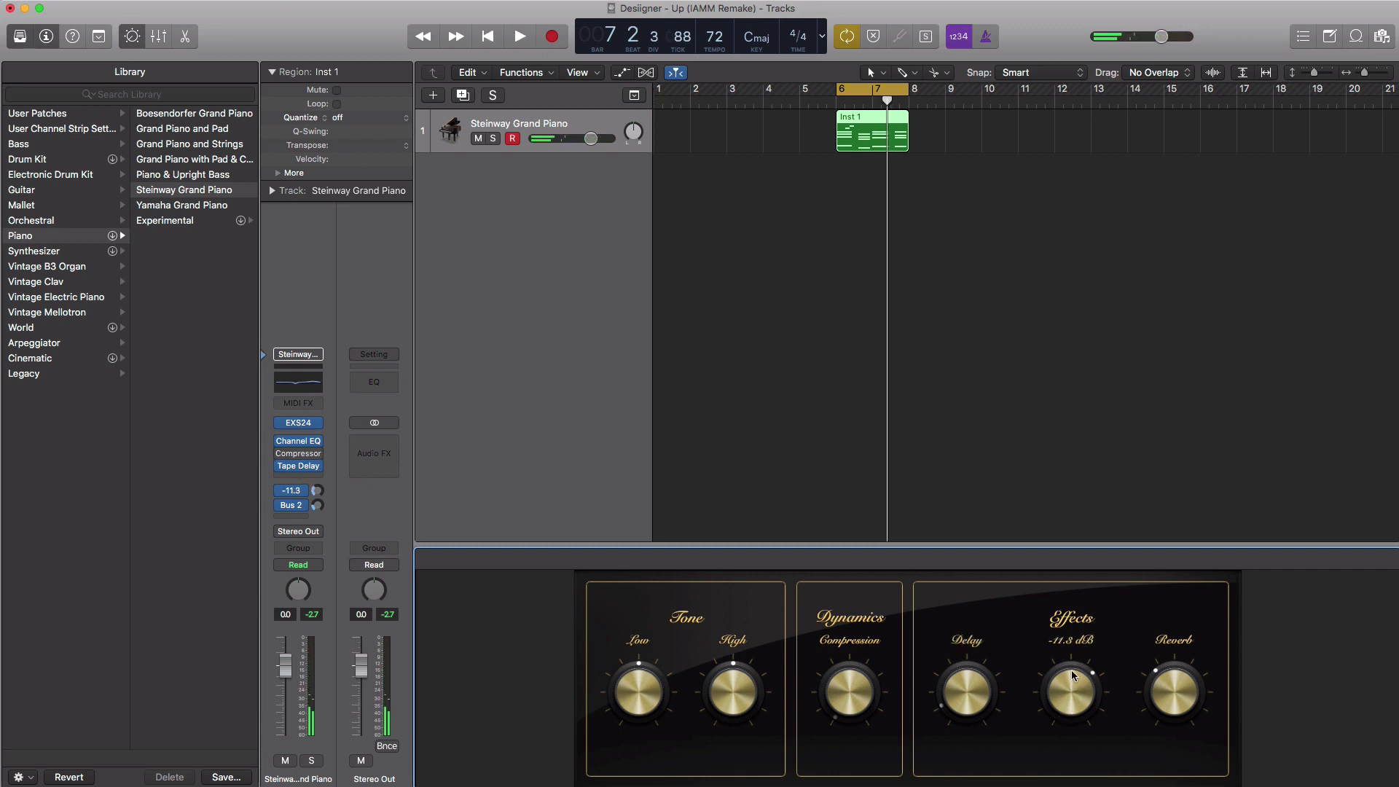
# Step: Adjust the piano's delay send, set reverb send to -12.5 dB, and volume to about -4.6 dB
pyautogui.press('space')
pyautogui.moveTo(1072, 676); pyautogui.dragTo(1074, 685)
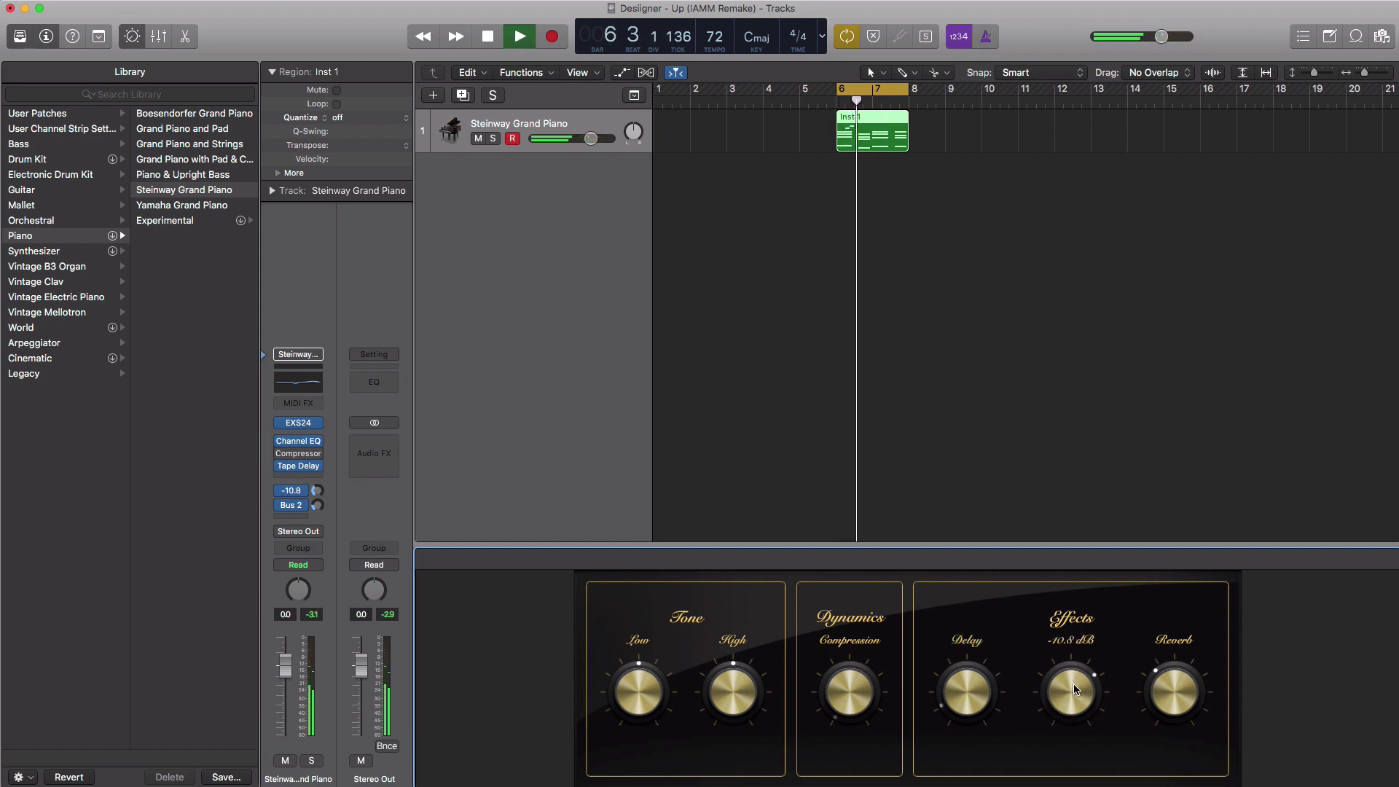
pyautogui.press('space')
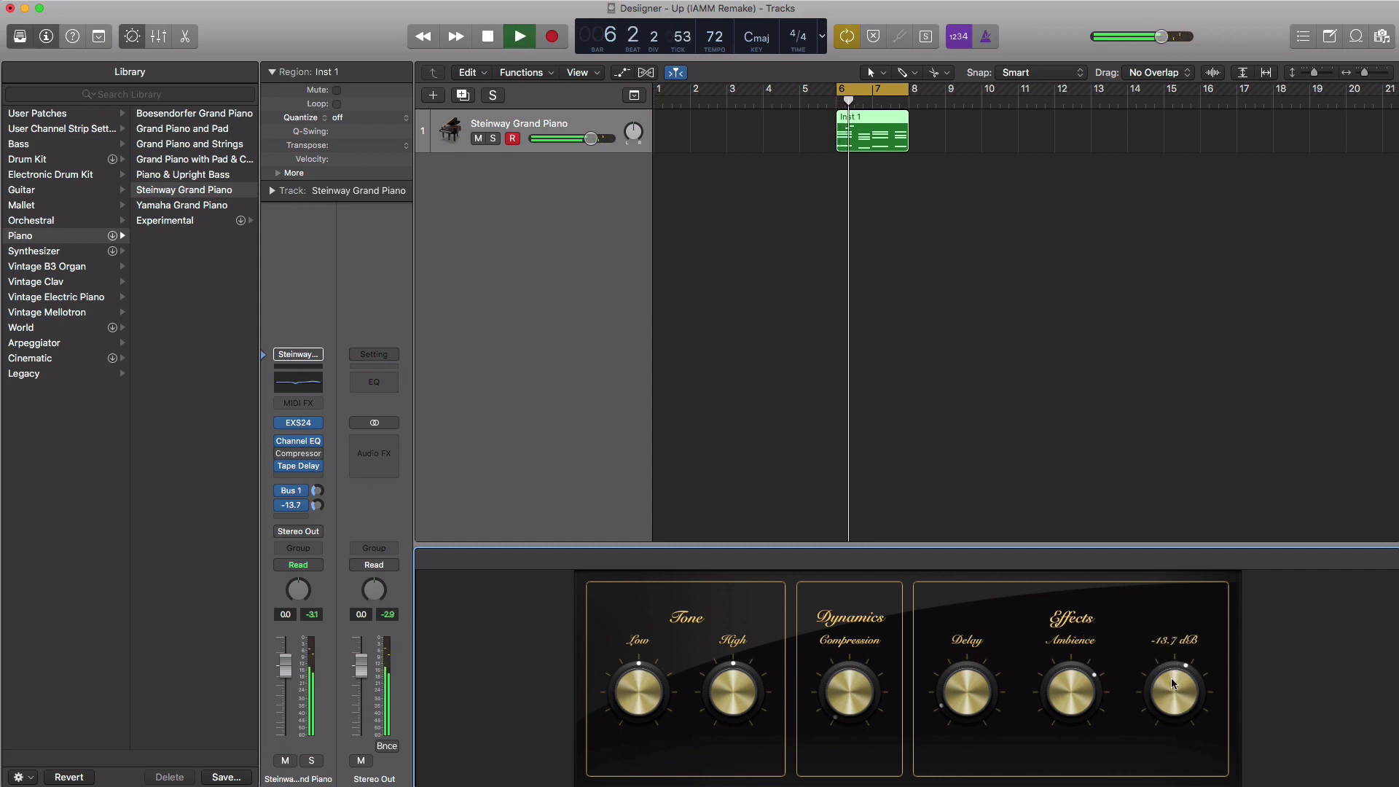
pyautogui.moveTo(1170, 678); pyautogui.dragTo(1170, 669)
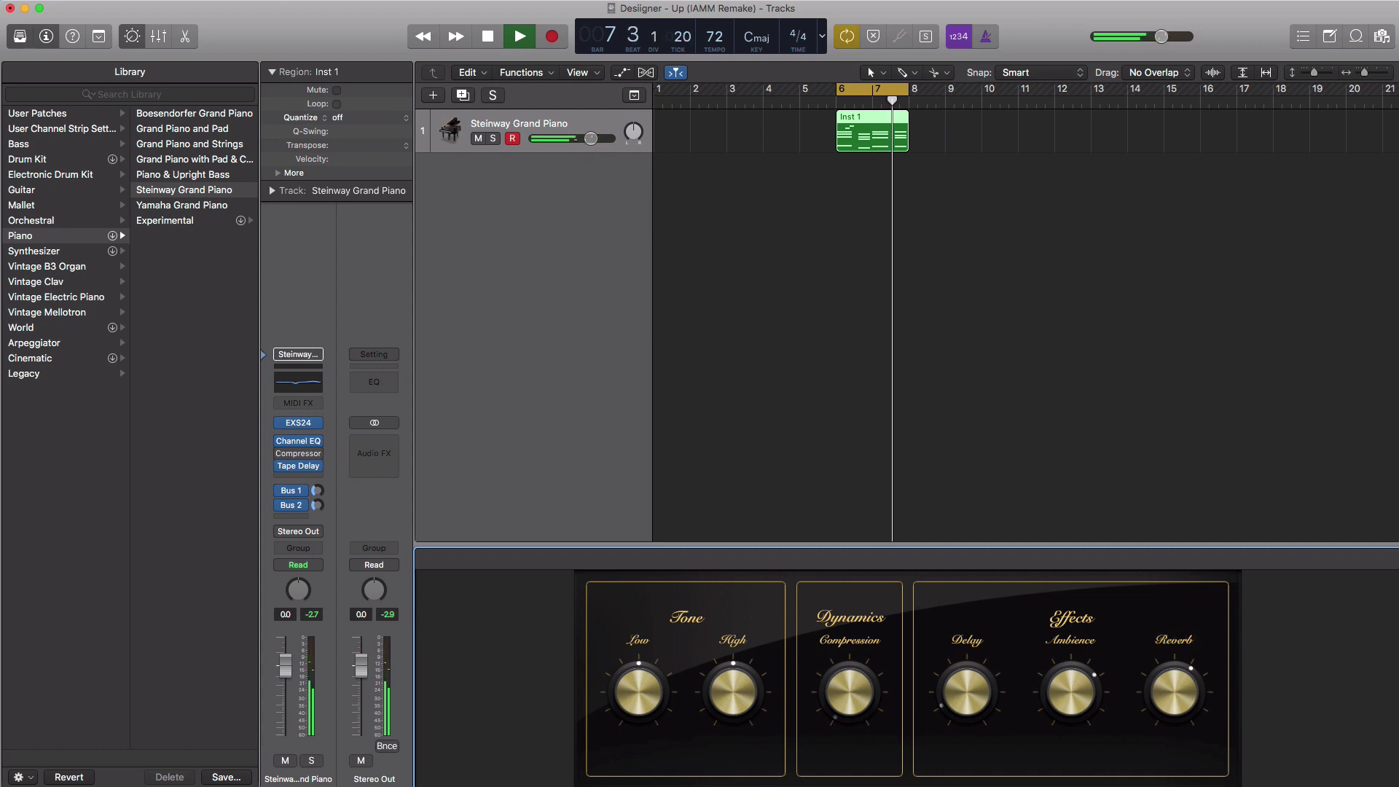
pyautogui.moveTo(591, 138); pyautogui.dragTo(575, 139)
pyautogui.press('space')
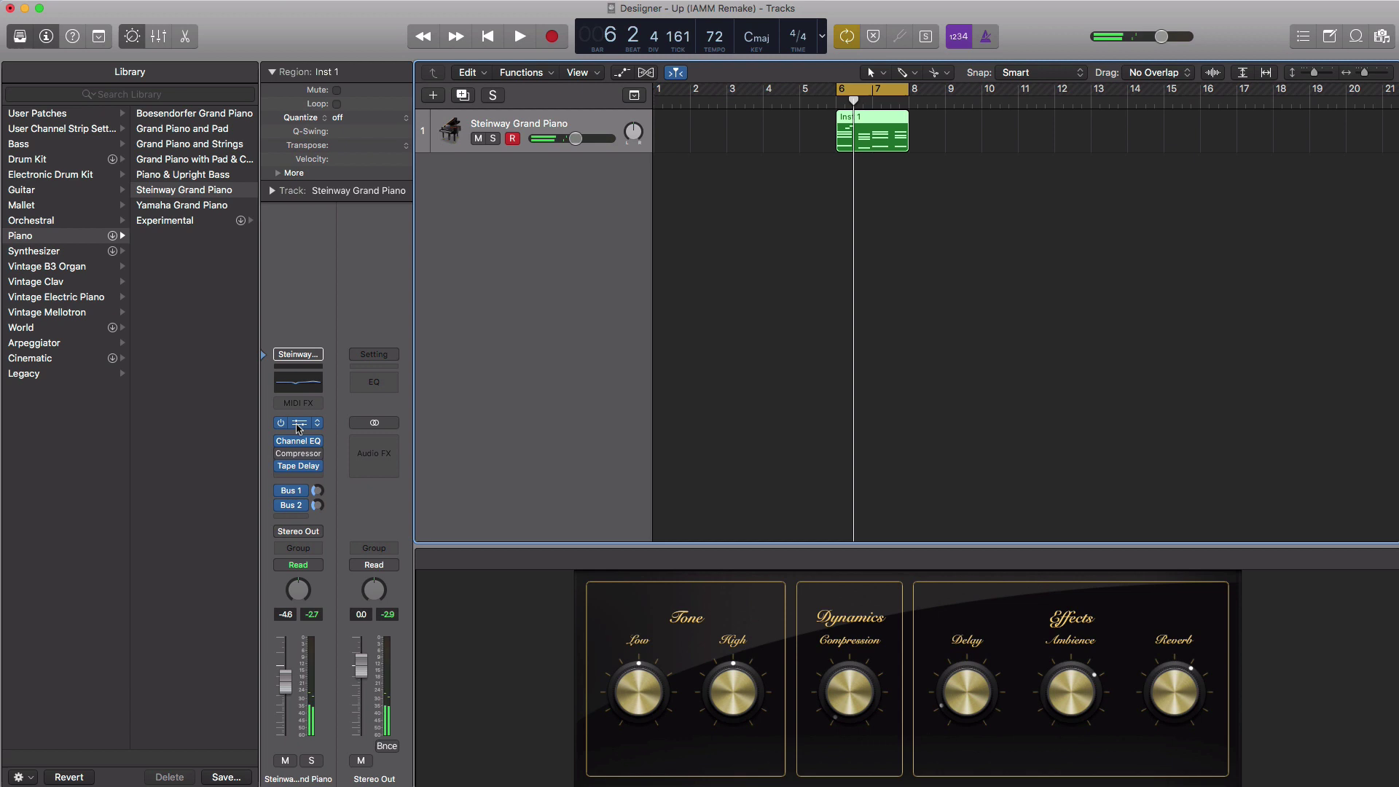
# Step: Audition the piano with its EXS24 sampler window open, then close it
pyautogui.click(299, 425)
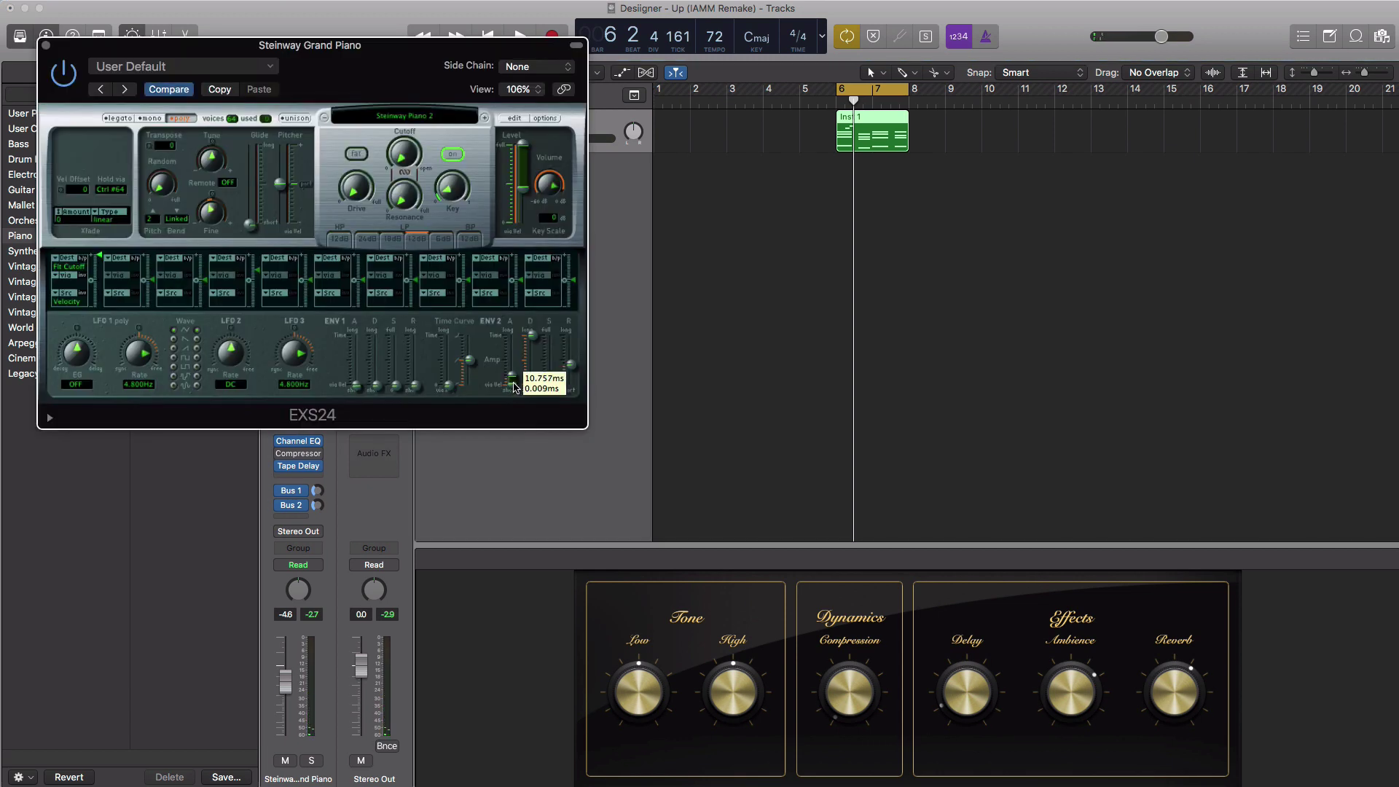
pyautogui.press('space')
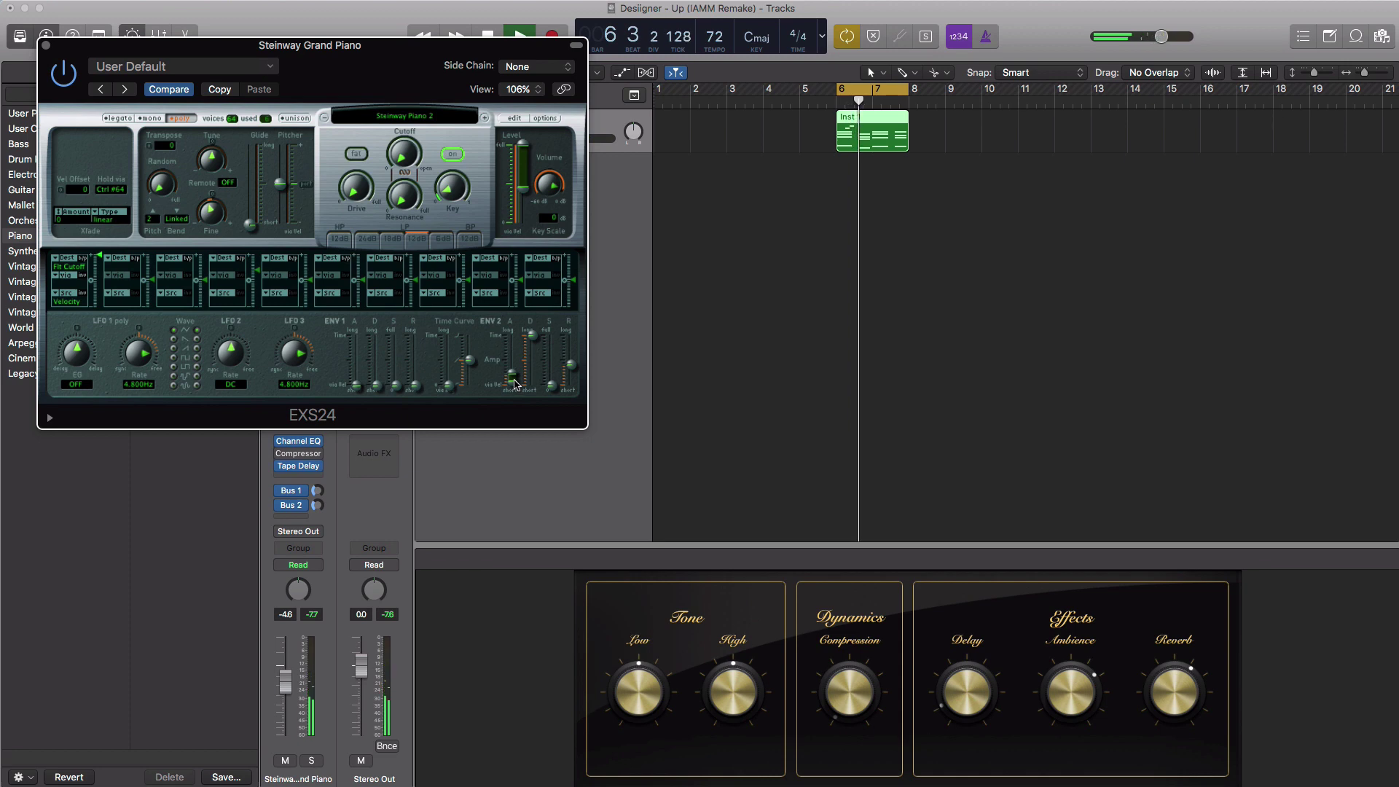
pyautogui.click(46, 46)
pyautogui.press('space')
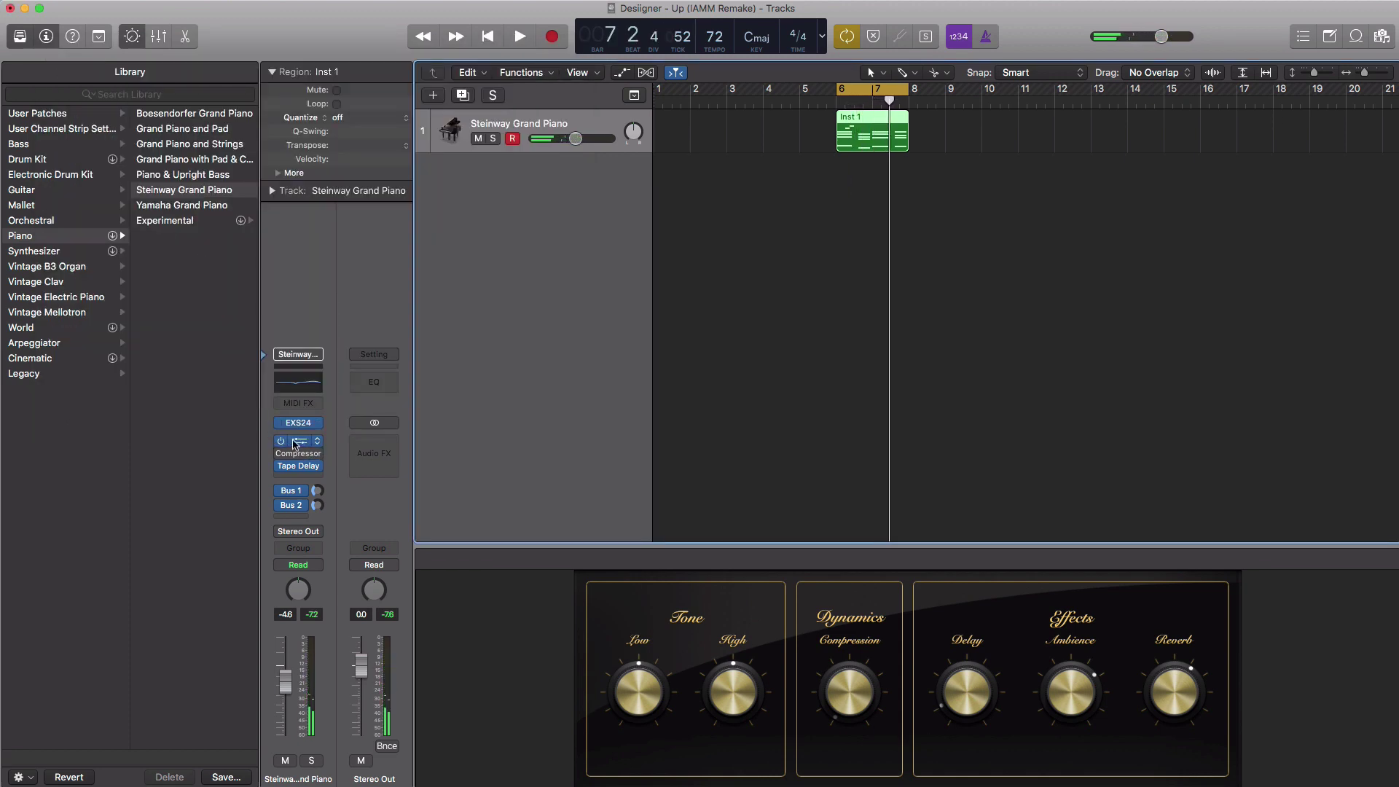
# Step: Lower the piano Channel EQ's high cut from 17000 Hz to about 7200 Hz
pyautogui.click(298, 441)
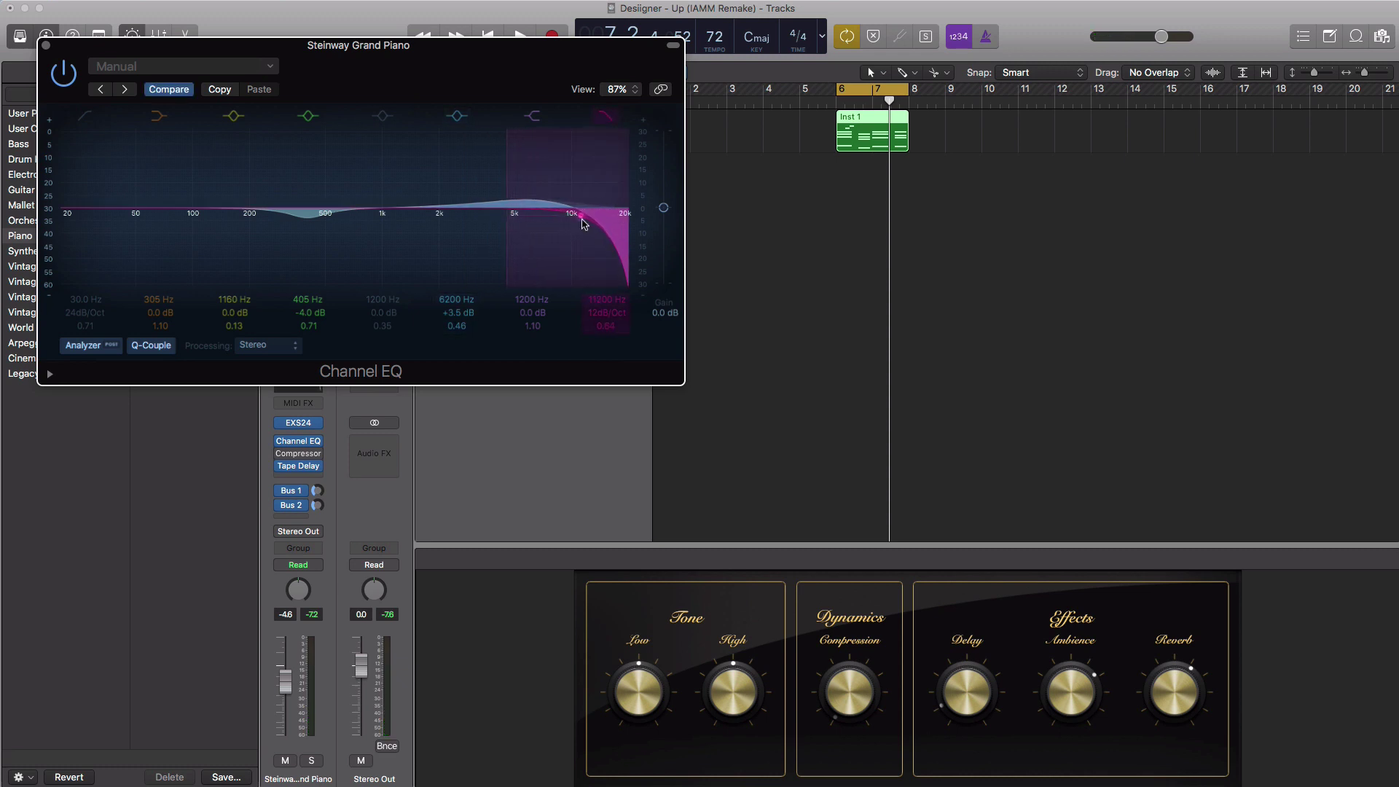
pyautogui.press('space')
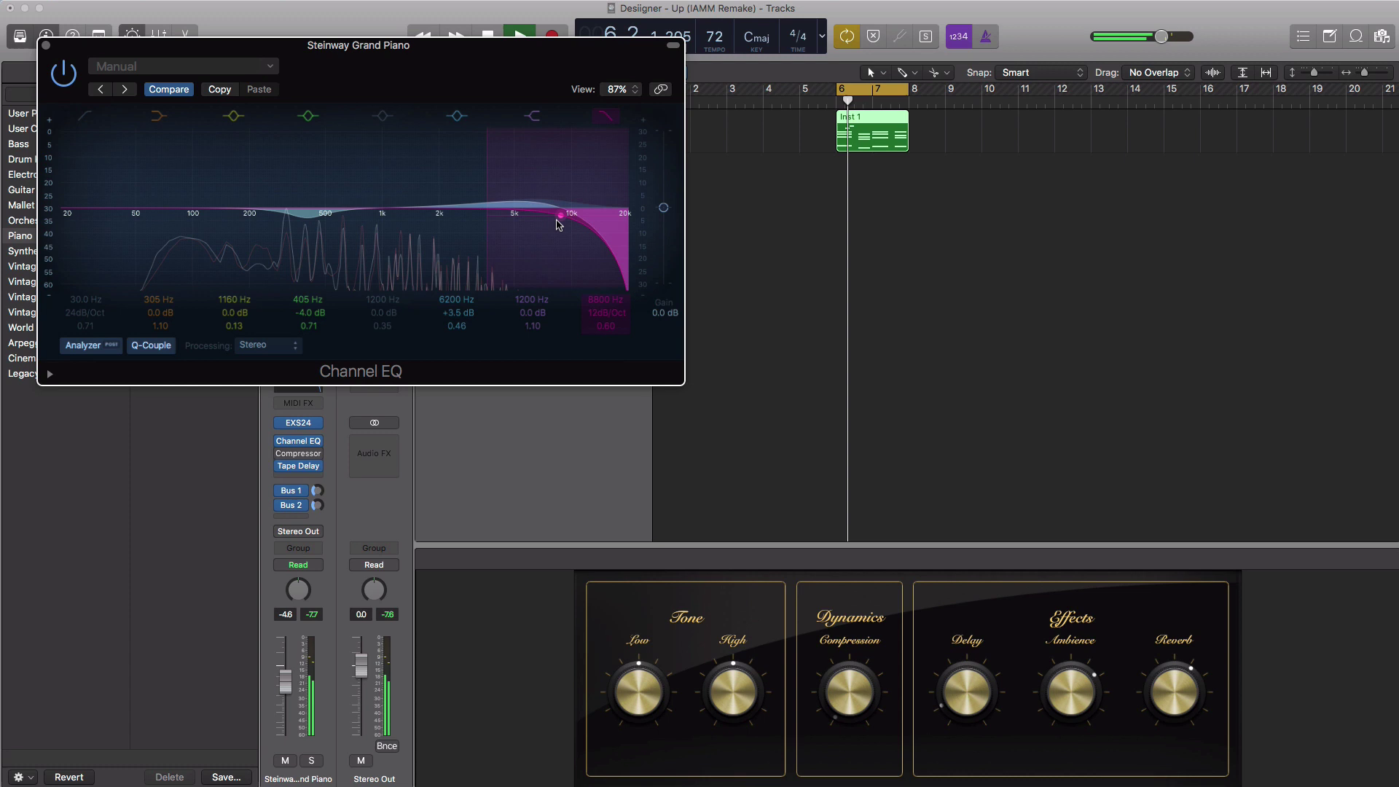
pyautogui.moveTo(575, 223); pyautogui.dragTo(544, 223)
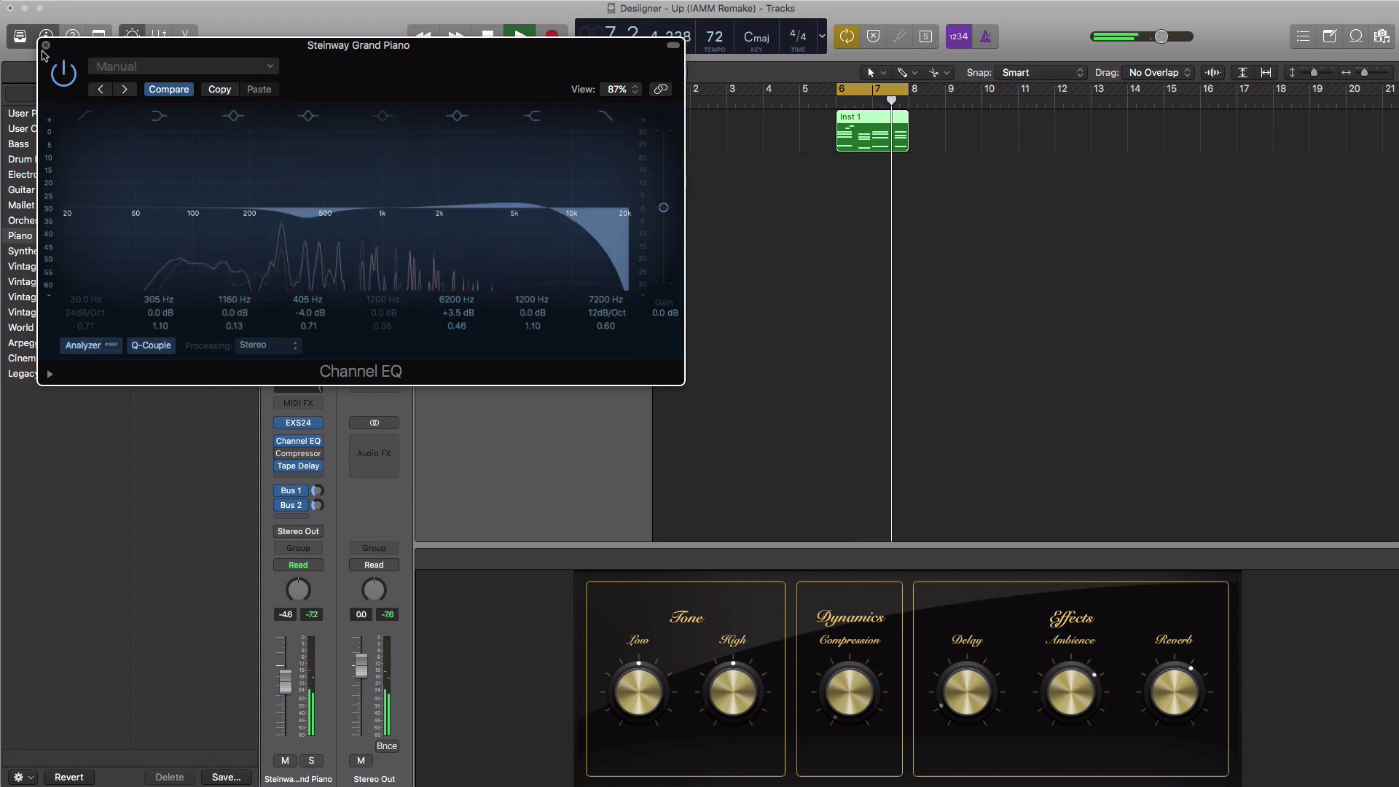
pyautogui.press('super+w')
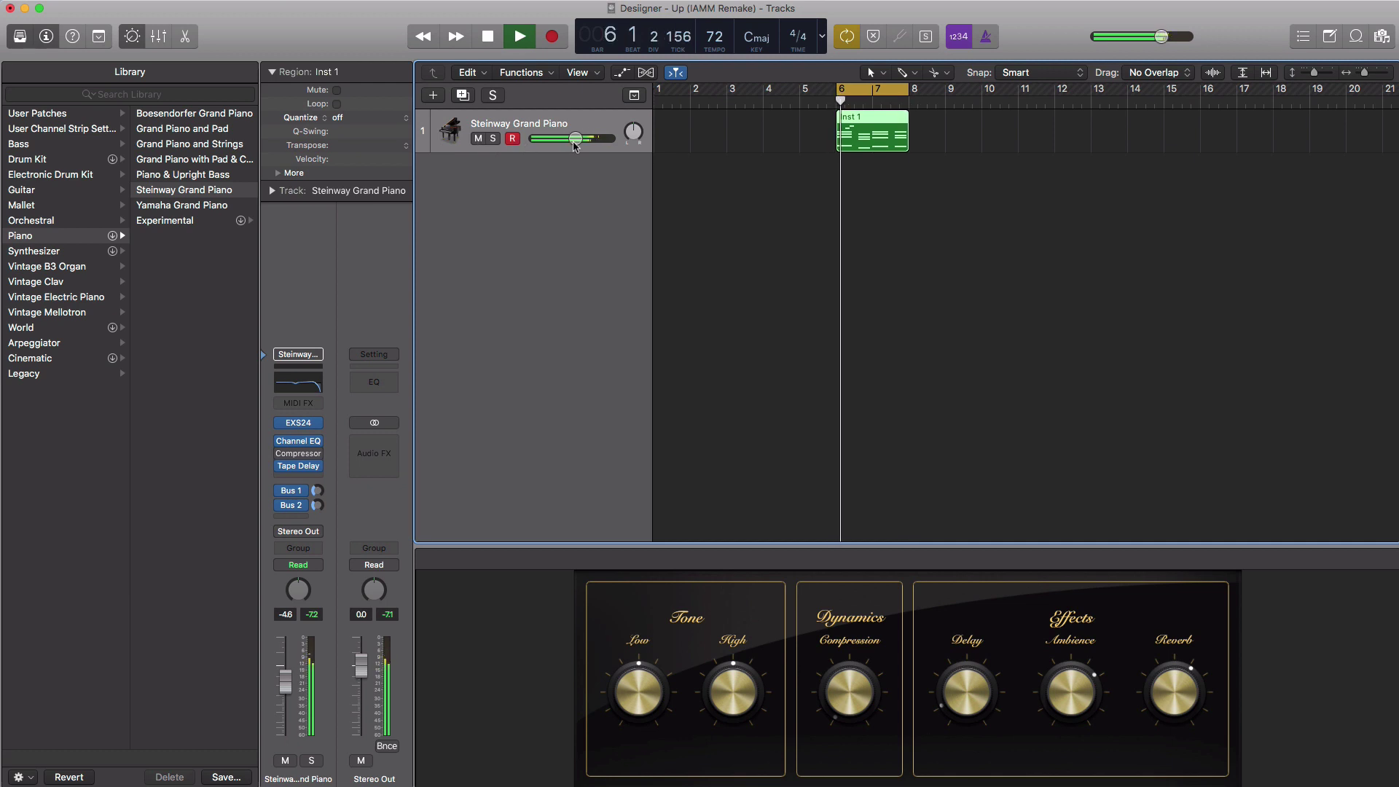
# Step: Trim the piano volume to -5.0 dB and create a new software instrument track
pyautogui.moveTo(577, 138); pyautogui.dragTo(573, 138)
pyautogui.press('space')
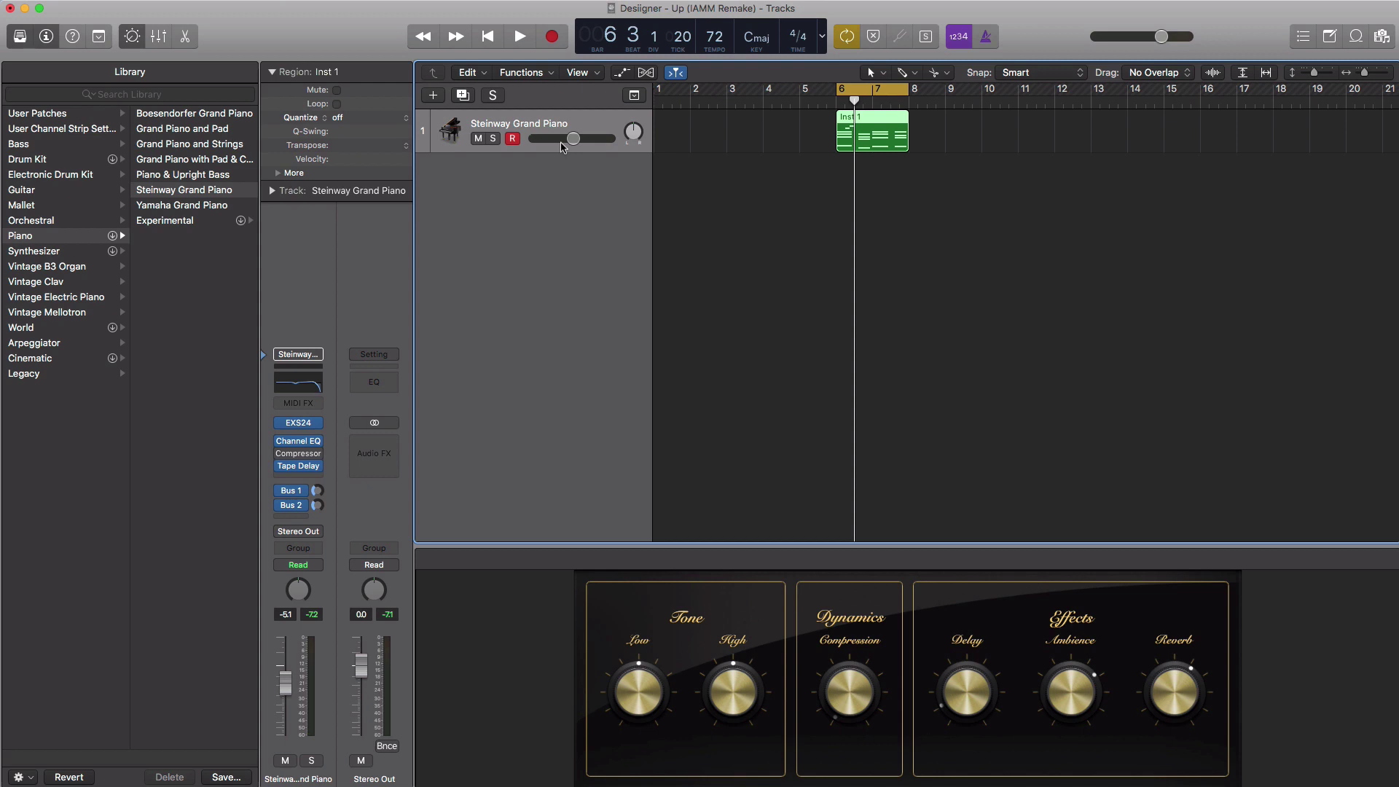
pyautogui.click(438, 100)
pyautogui.press('Return')
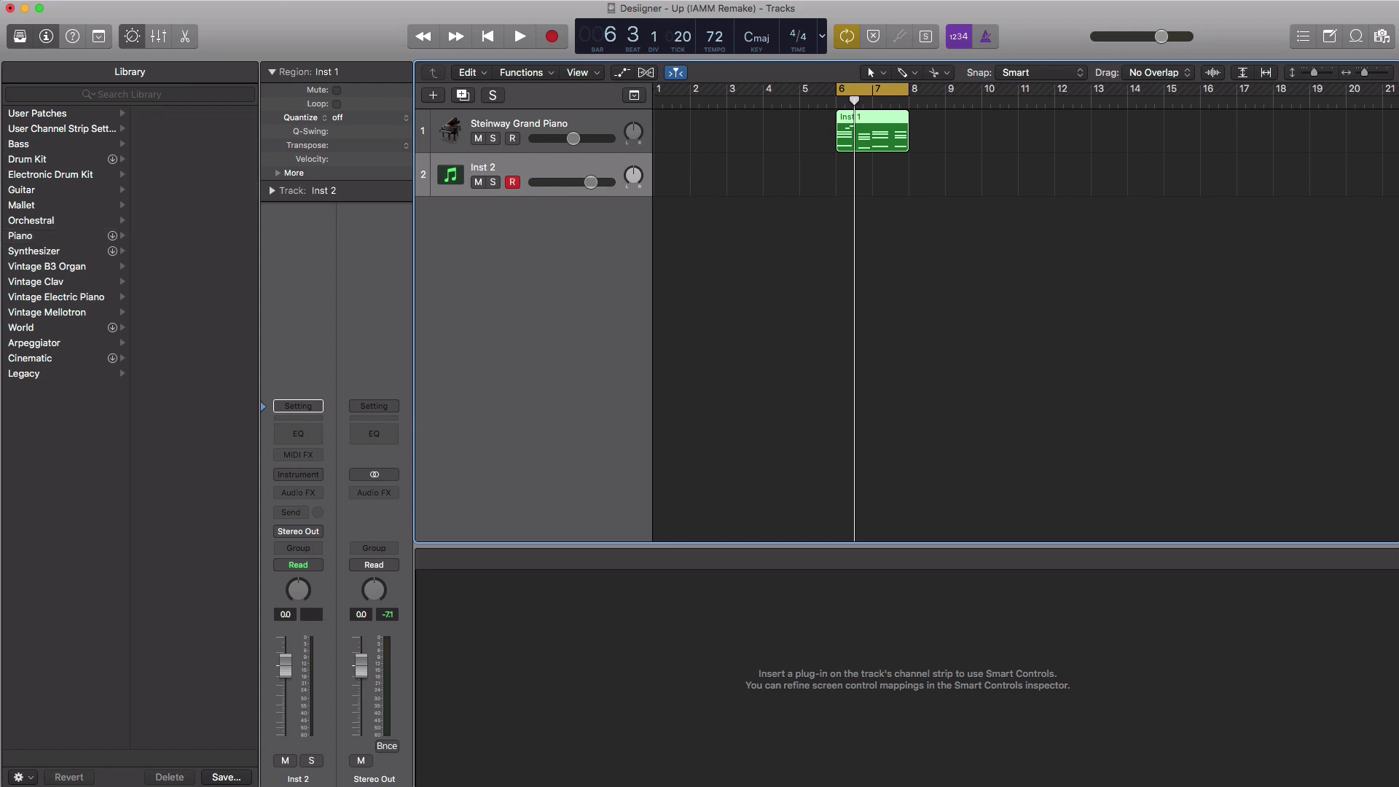
# Step: Load the Axwell Ingroso Pad channel strip setting on track 2
pyautogui.click(487, 210)
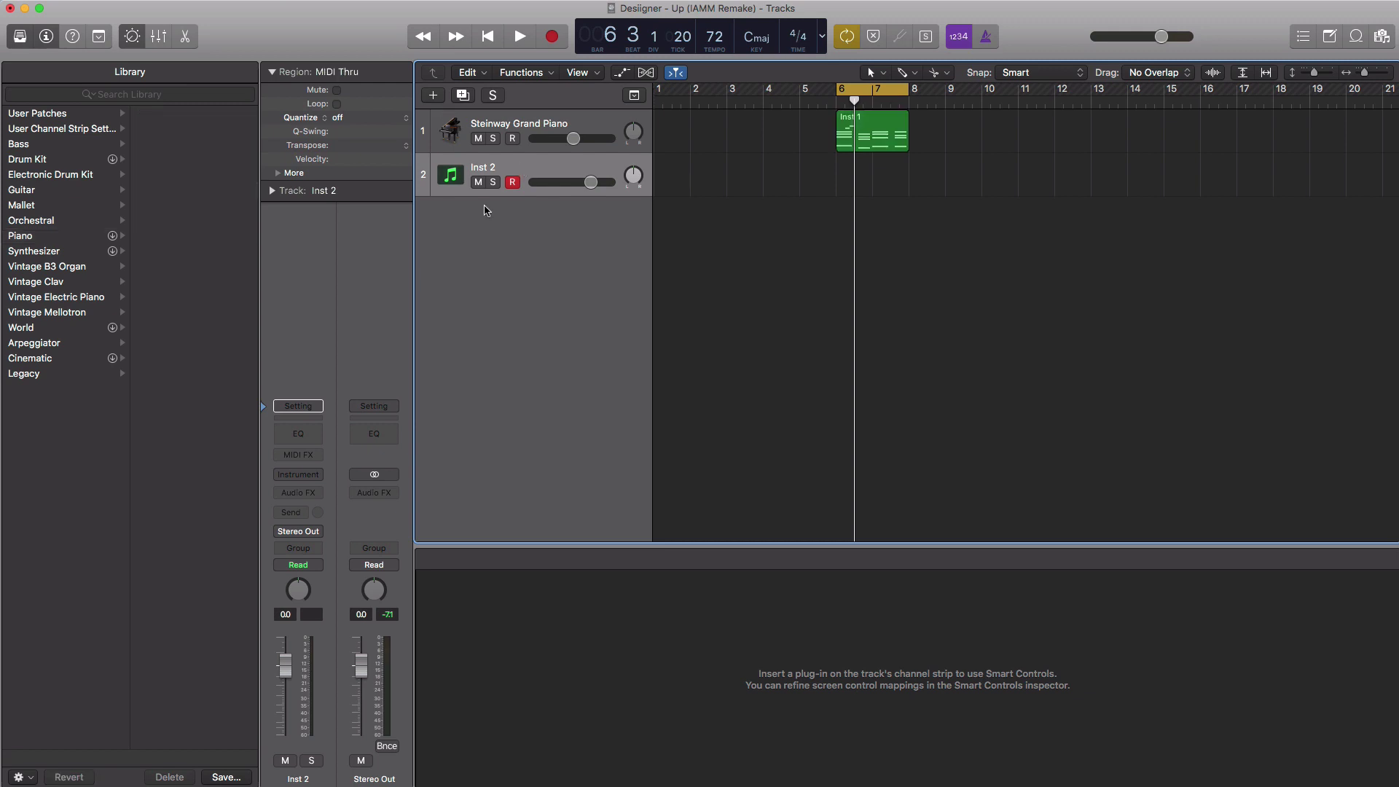
pyautogui.click(298, 405)
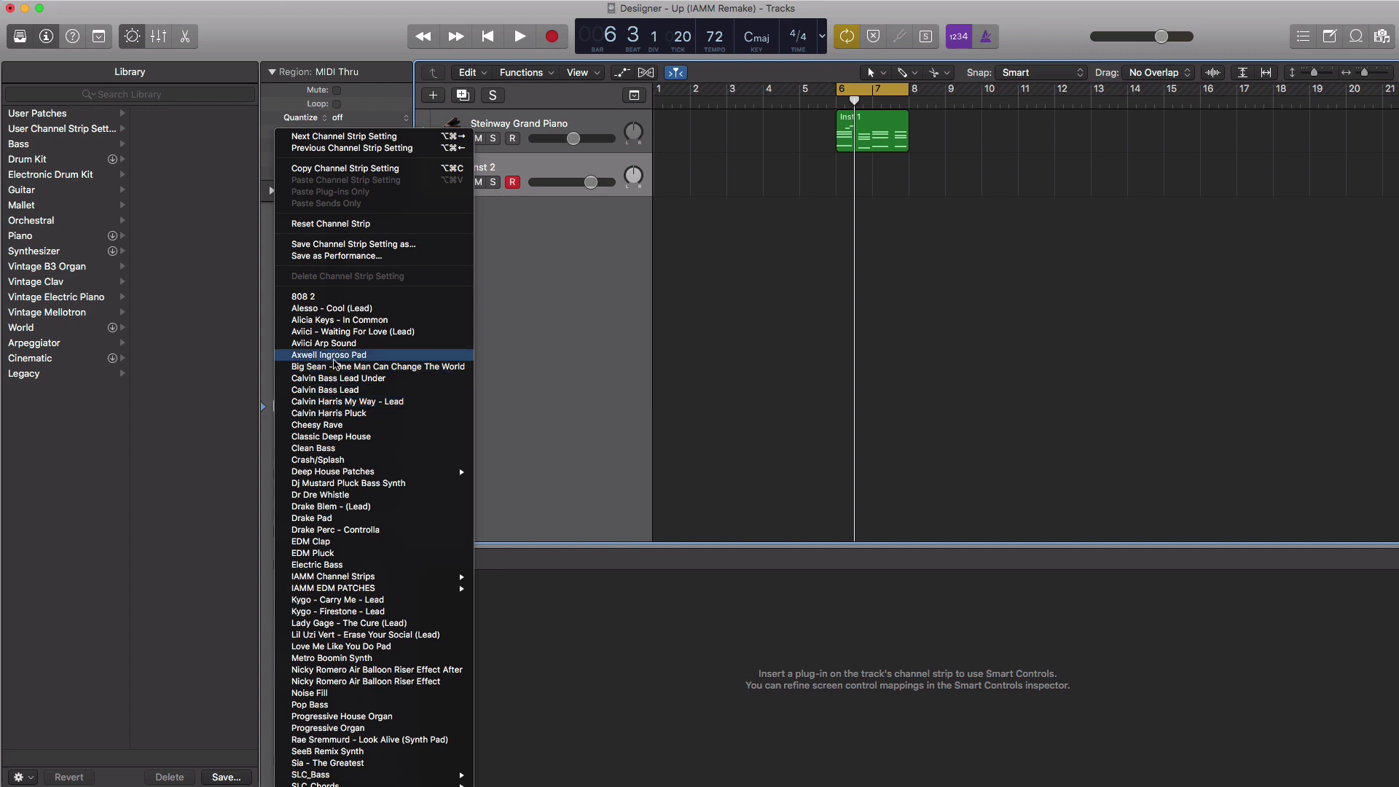
pyautogui.click(333, 354)
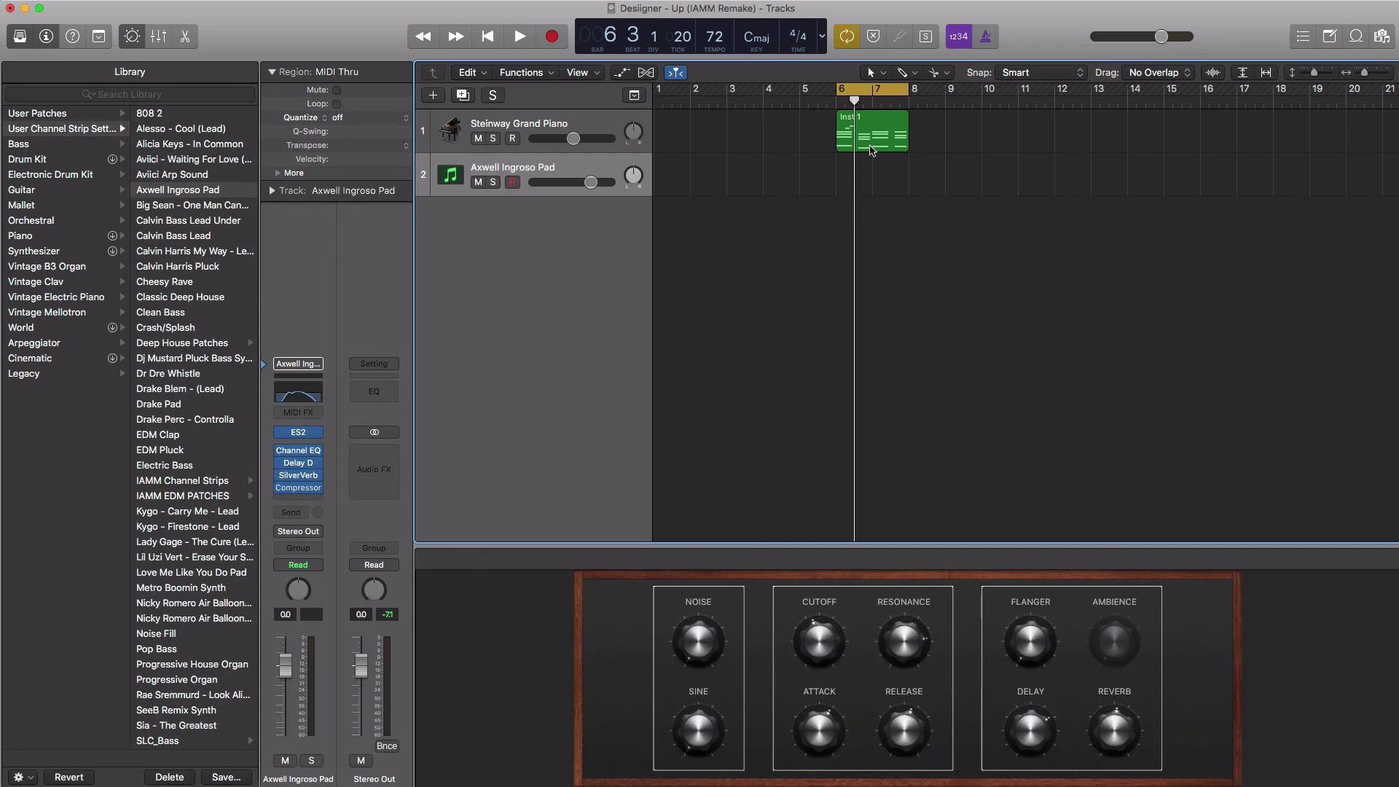
# Step: Copy the piano region onto the pad track and delete its two highest notes
pyautogui.moveTo(871, 150); pyautogui.dragTo(877, 179)
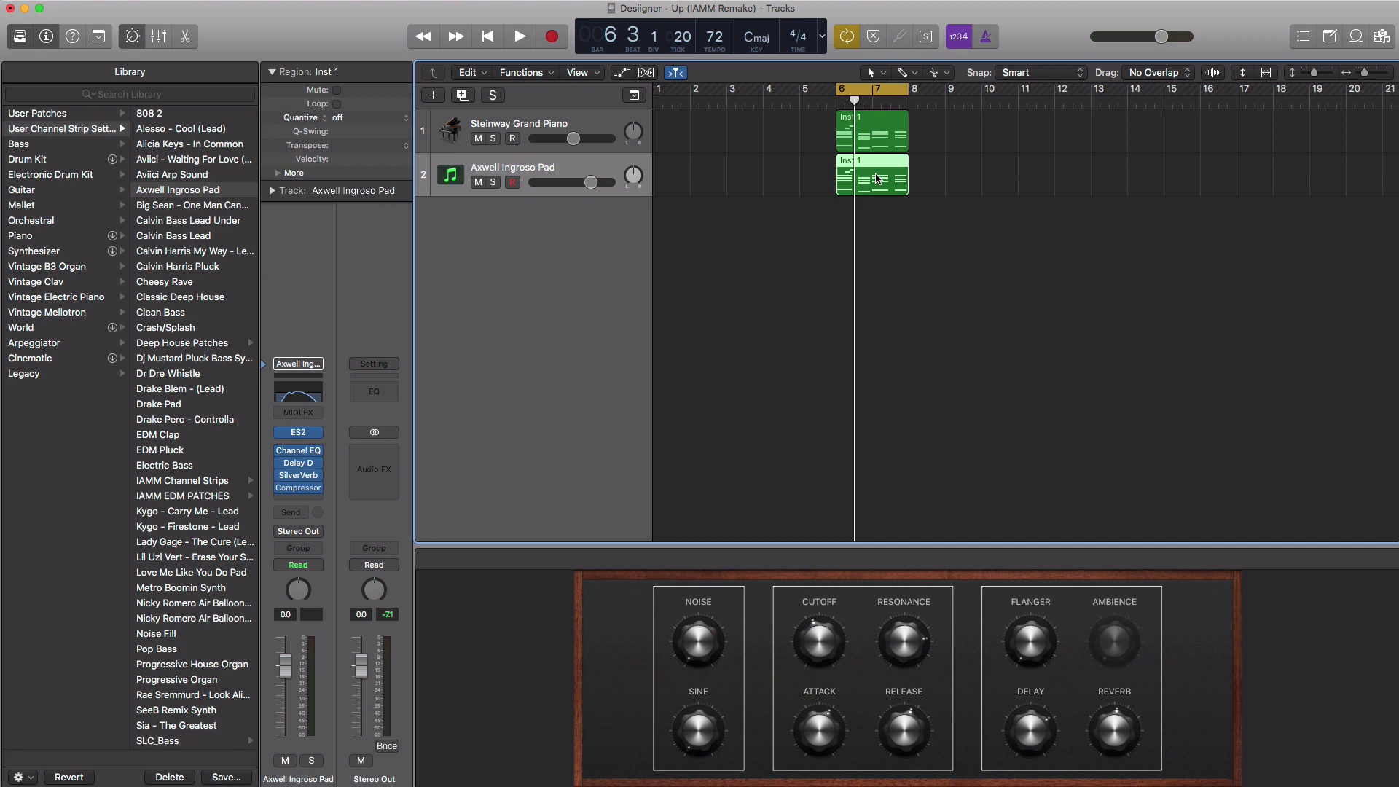
pyautogui.doubleClick(864, 191)
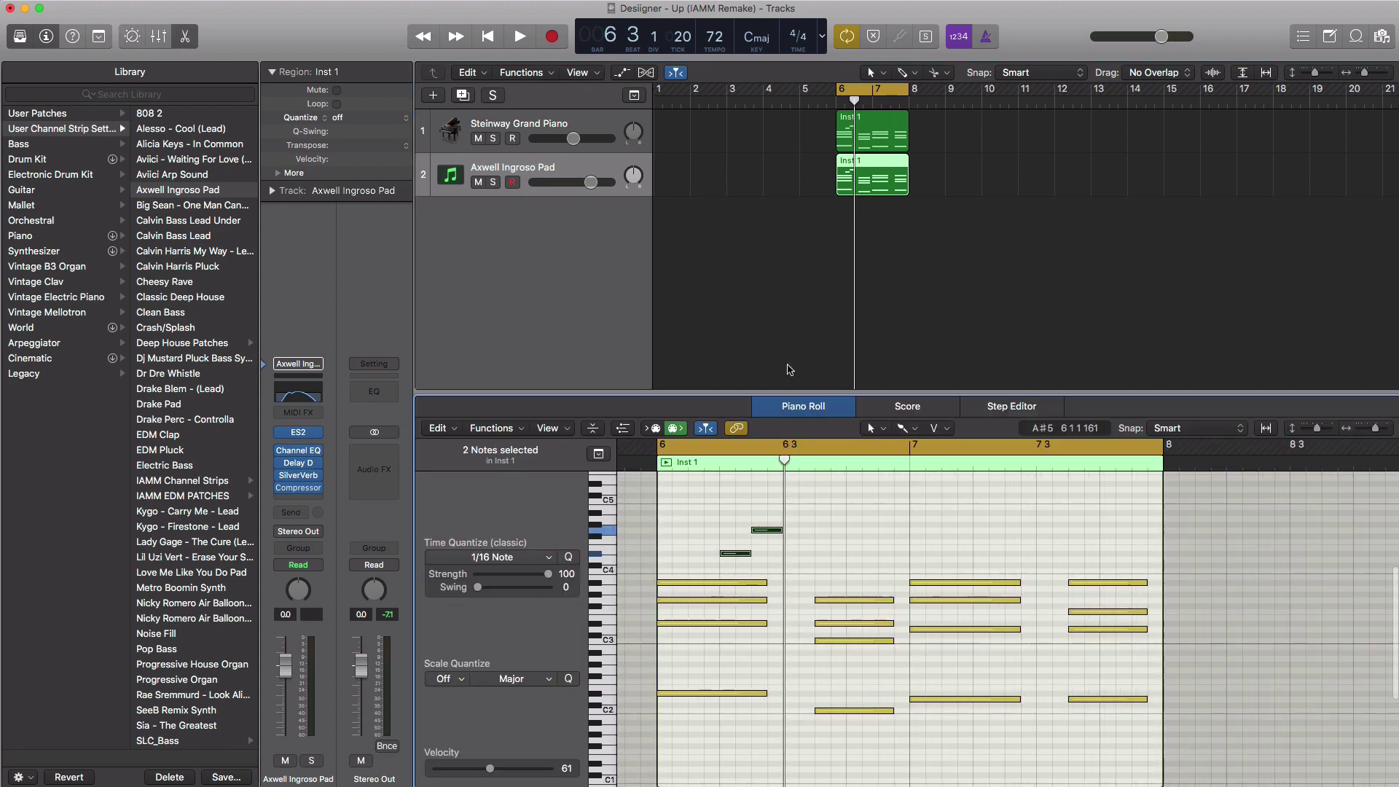
pyautogui.moveTo(710, 542); pyautogui.dragTo(704, 530)
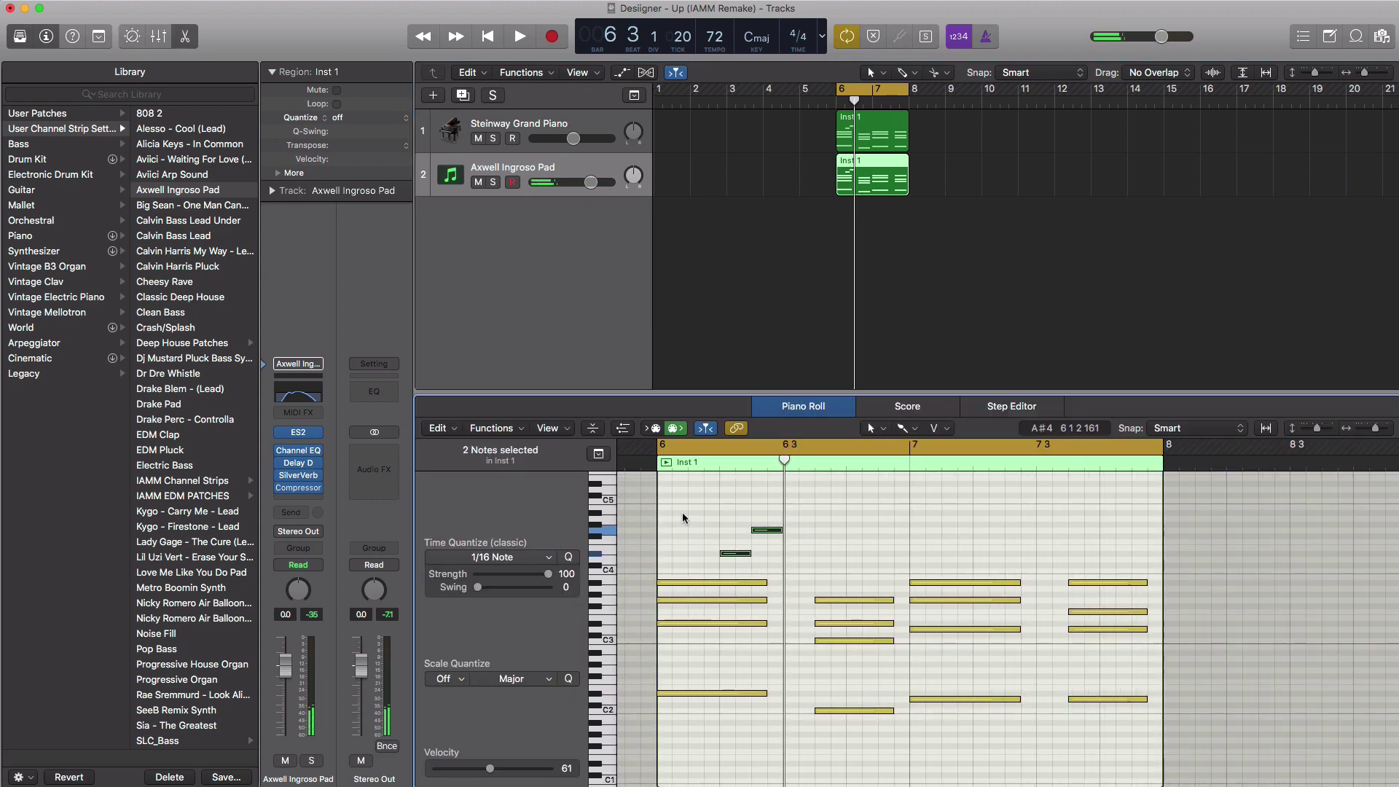
pyautogui.press('Delete')
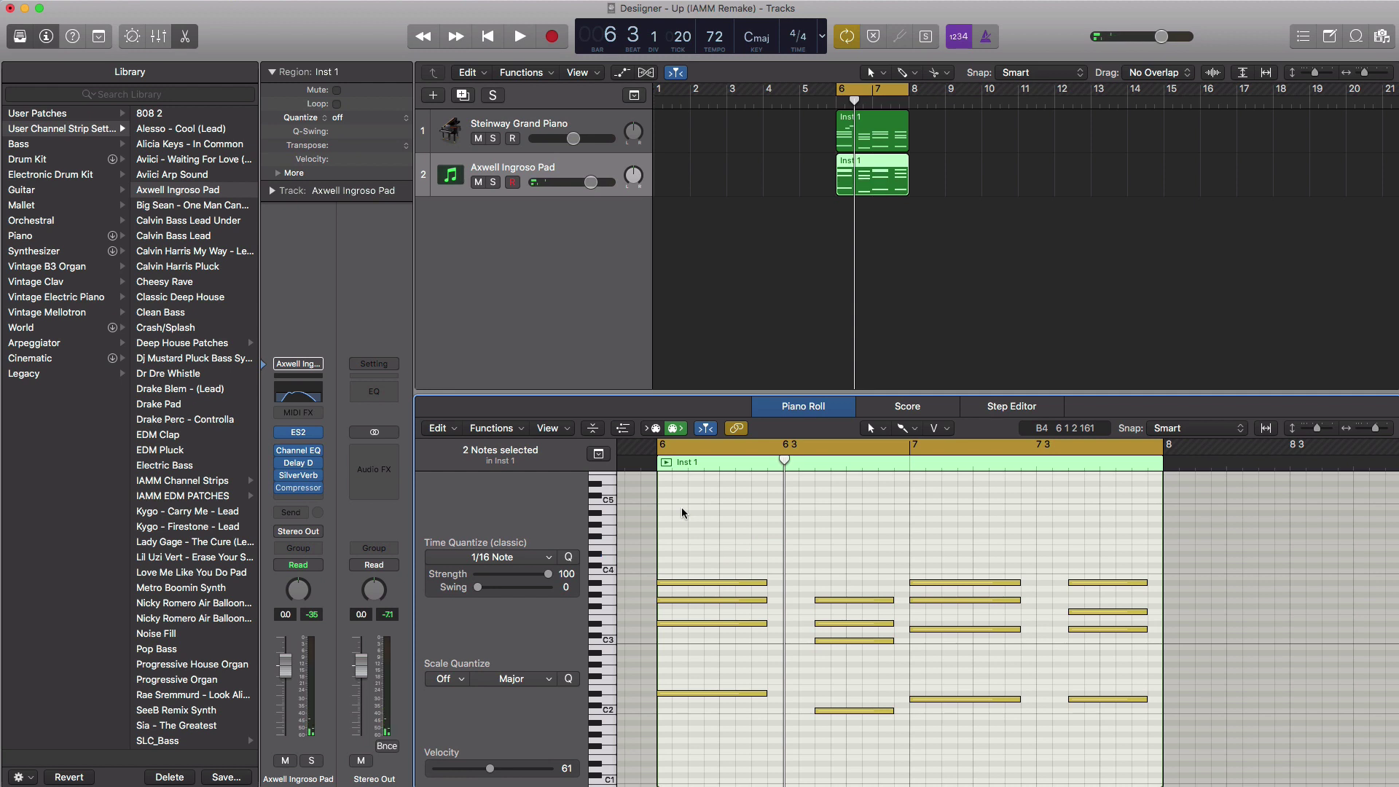
pyautogui.press('space')
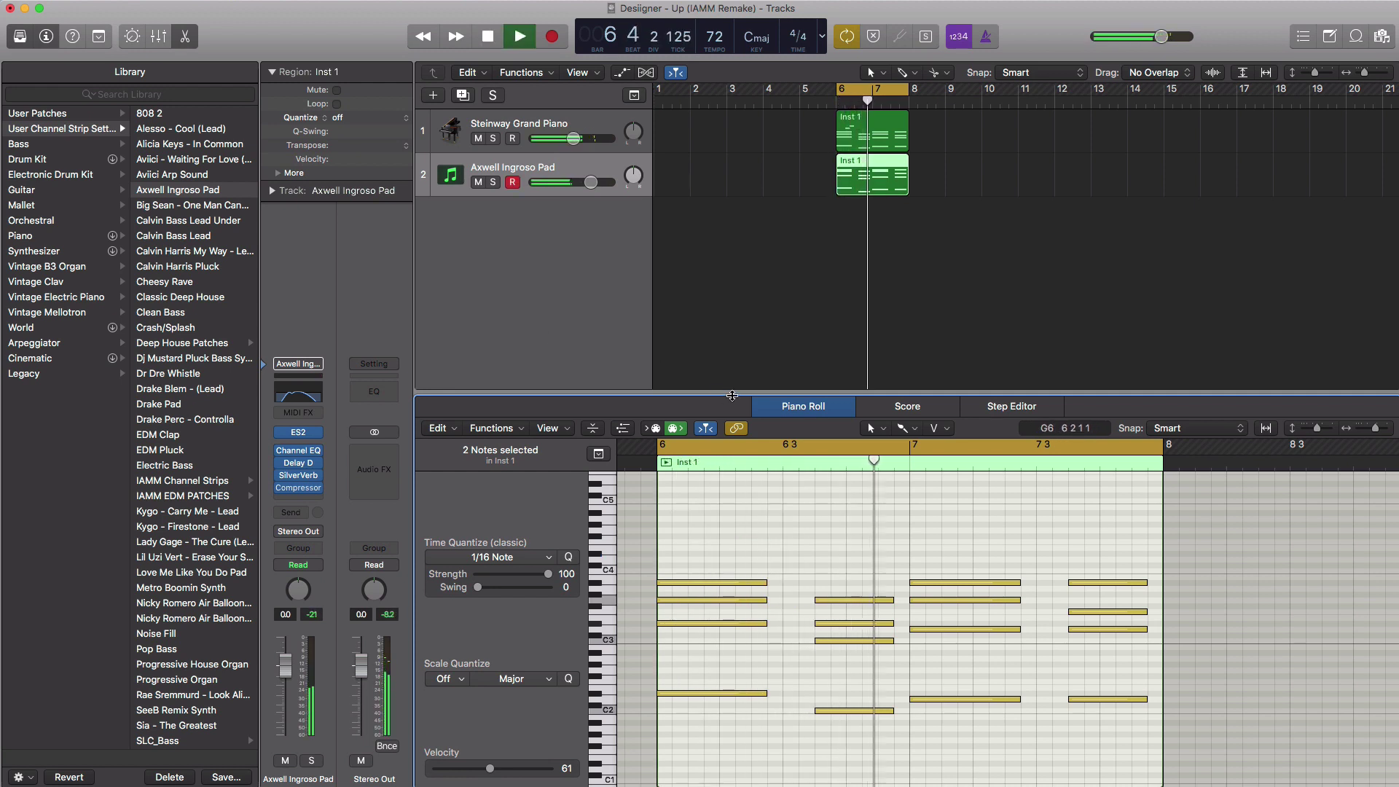
pyautogui.press('space')
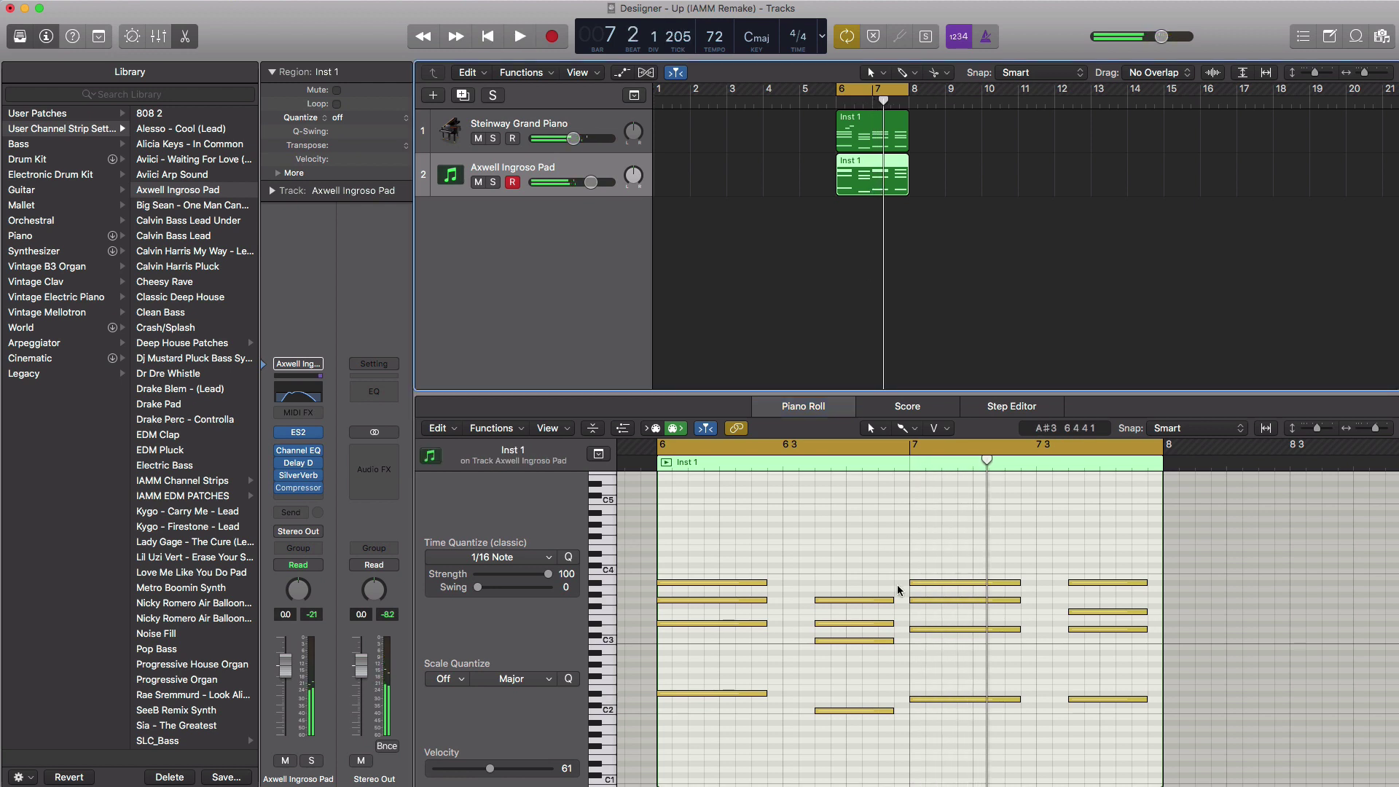
# Step: Drop all pad notes one octave and lower the pad volume to -2.8 dB
pyautogui.press('super+a')
pyautogui.hotkey('alt', 'shift', 'Down')
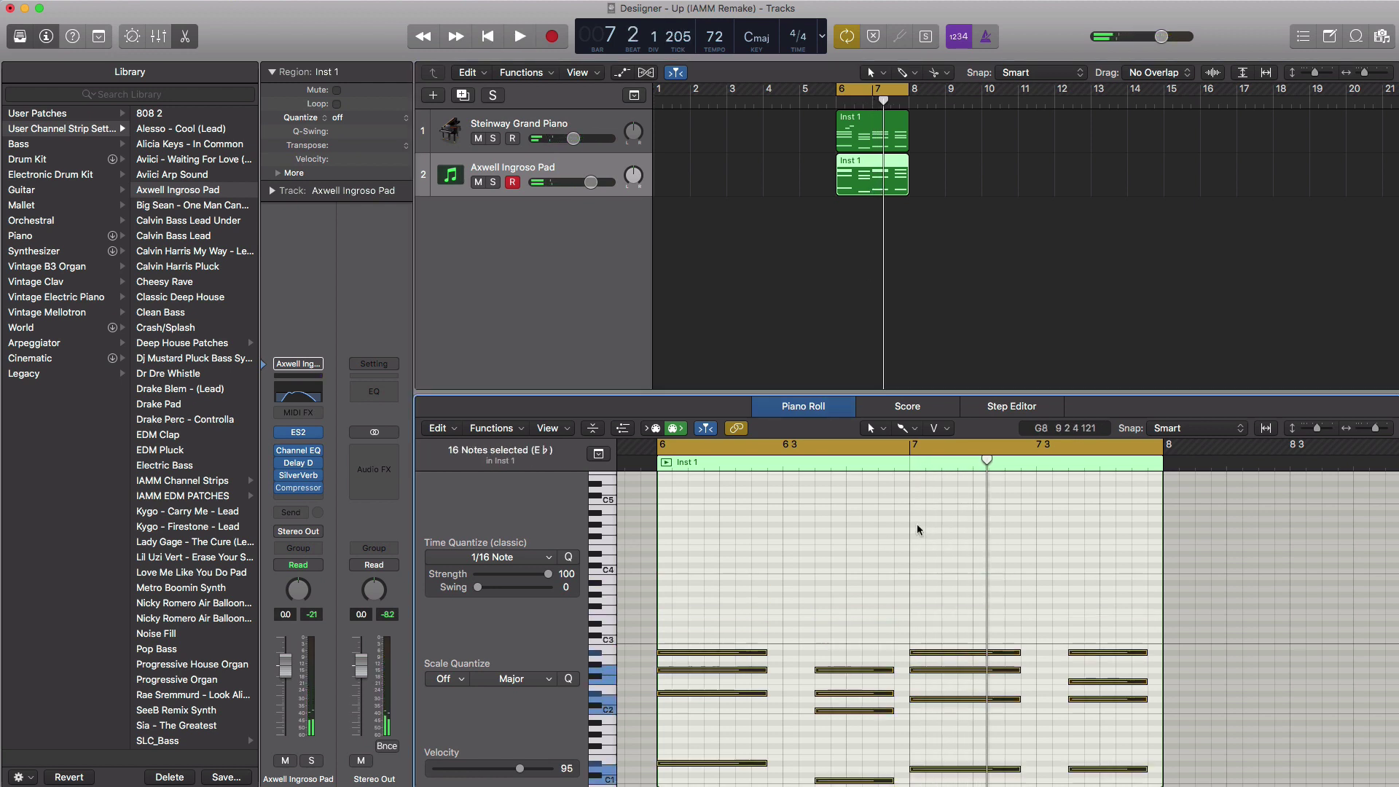
pyautogui.press('space')
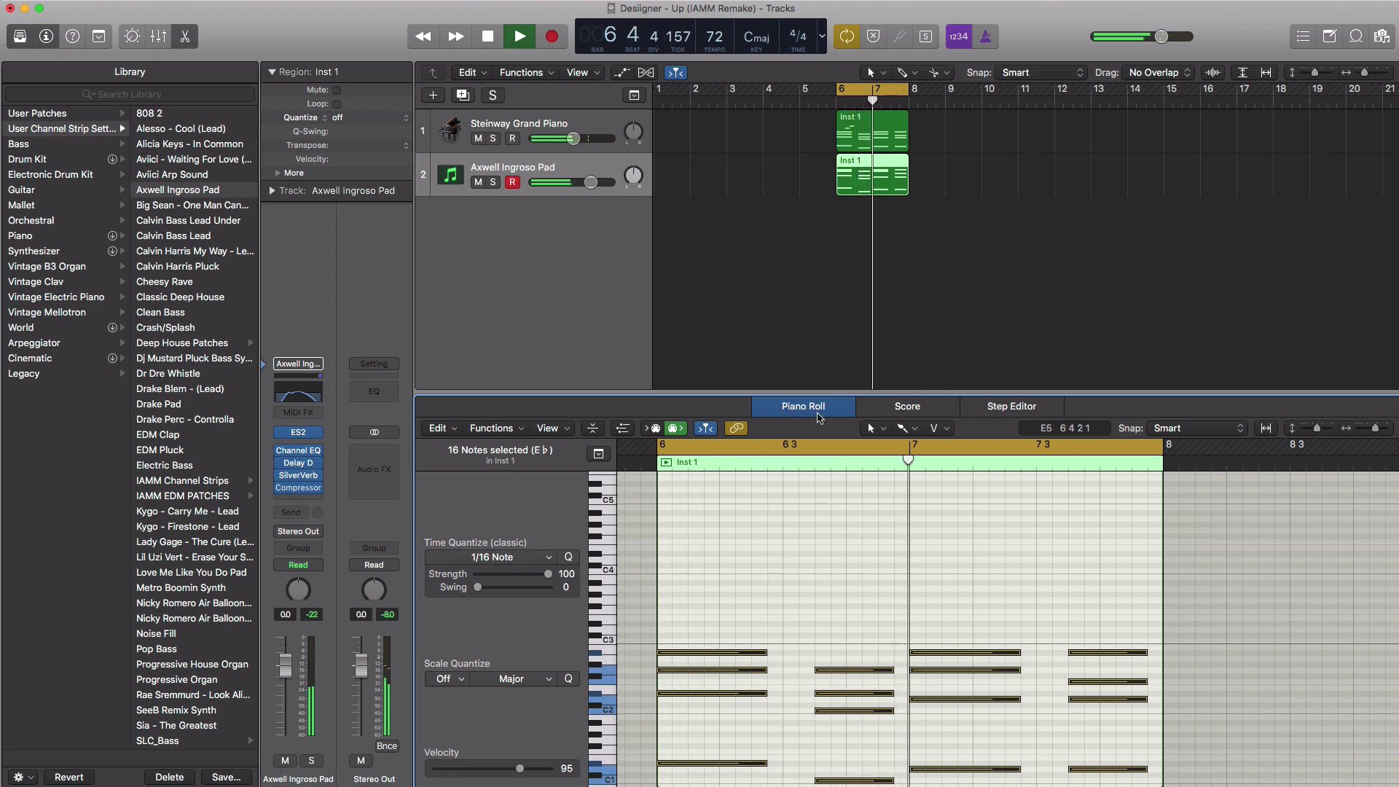
pyautogui.moveTo(591, 182); pyautogui.dragTo(580, 182)
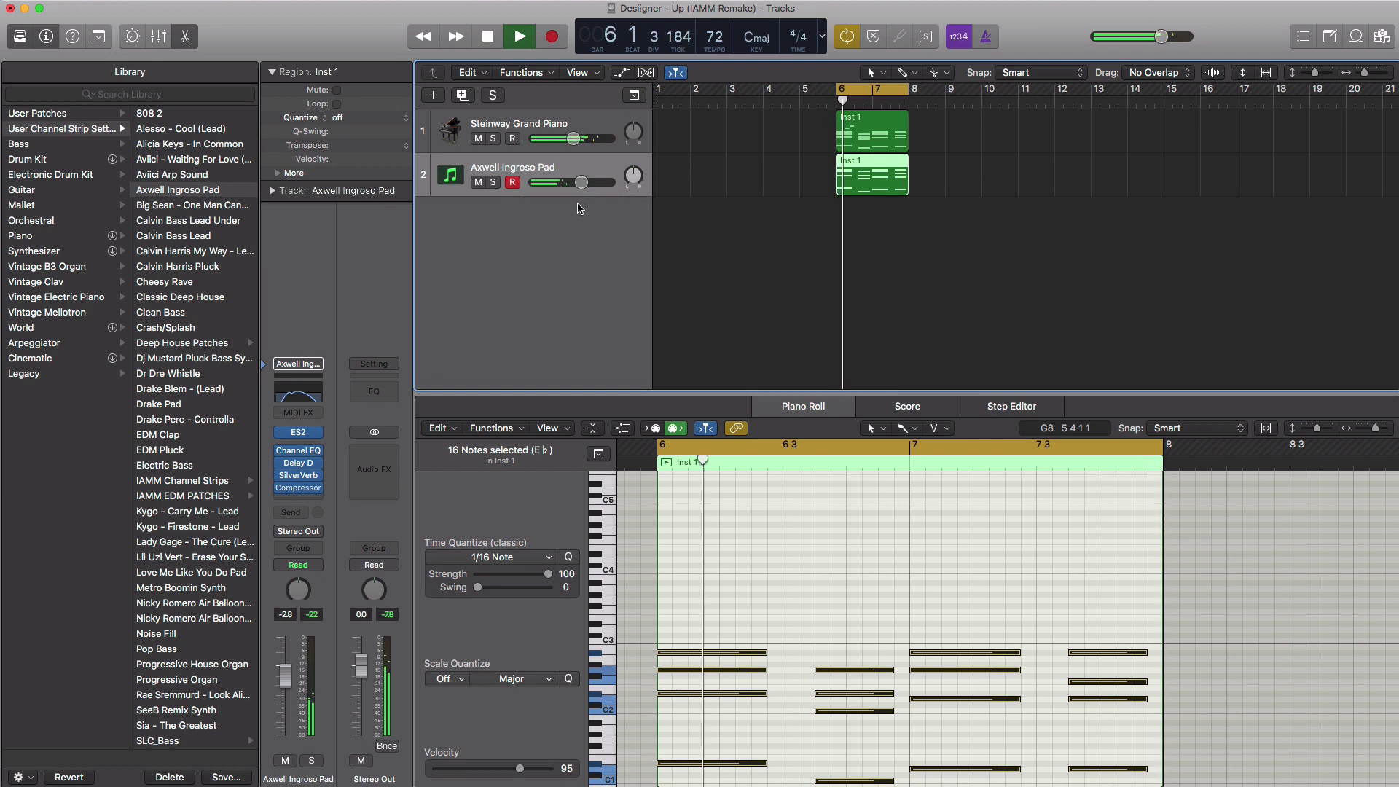
pyautogui.press('space')
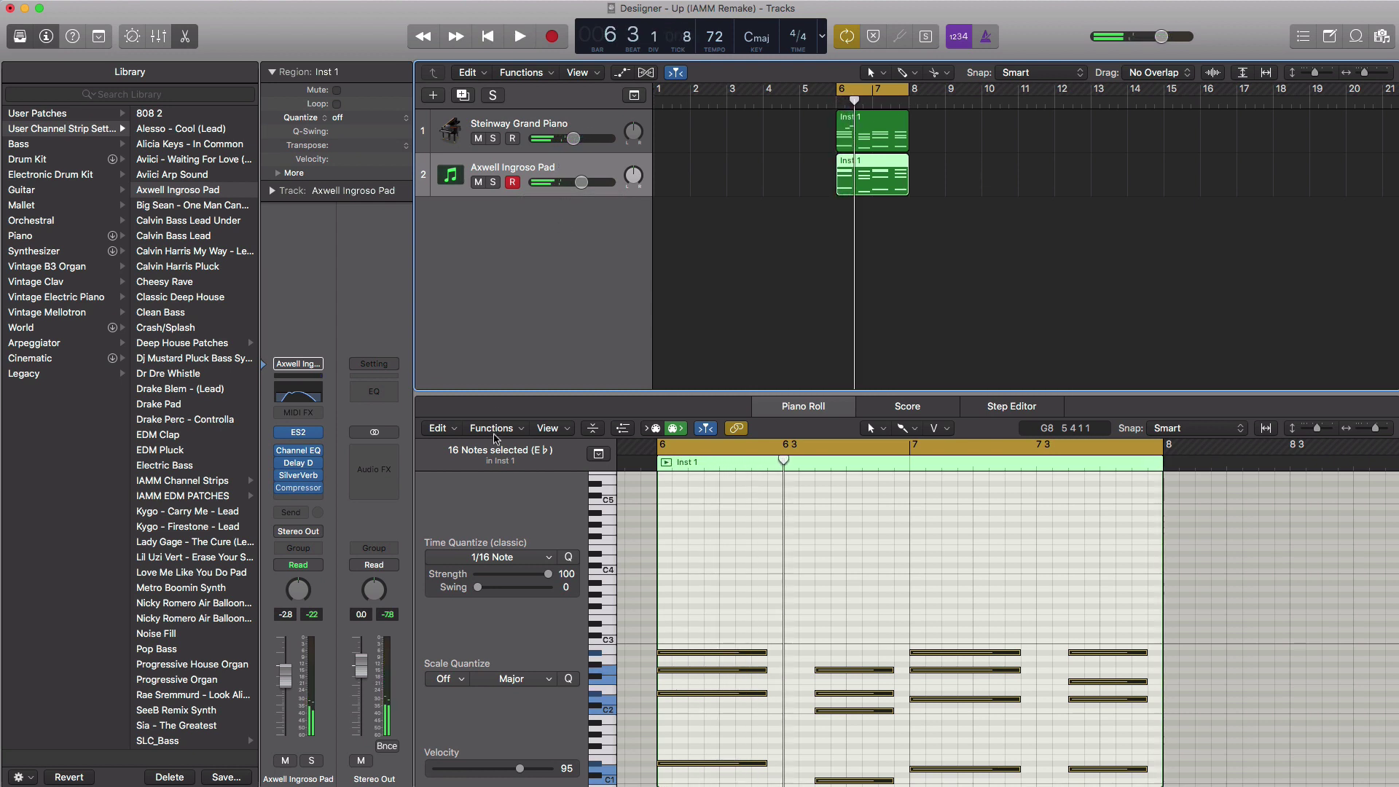
# Step: Insert a stereo Space Designer on the pad with the 04.4s Big Plate preset
pyautogui.click(298, 475)
pyautogui.moveTo(306, 701)
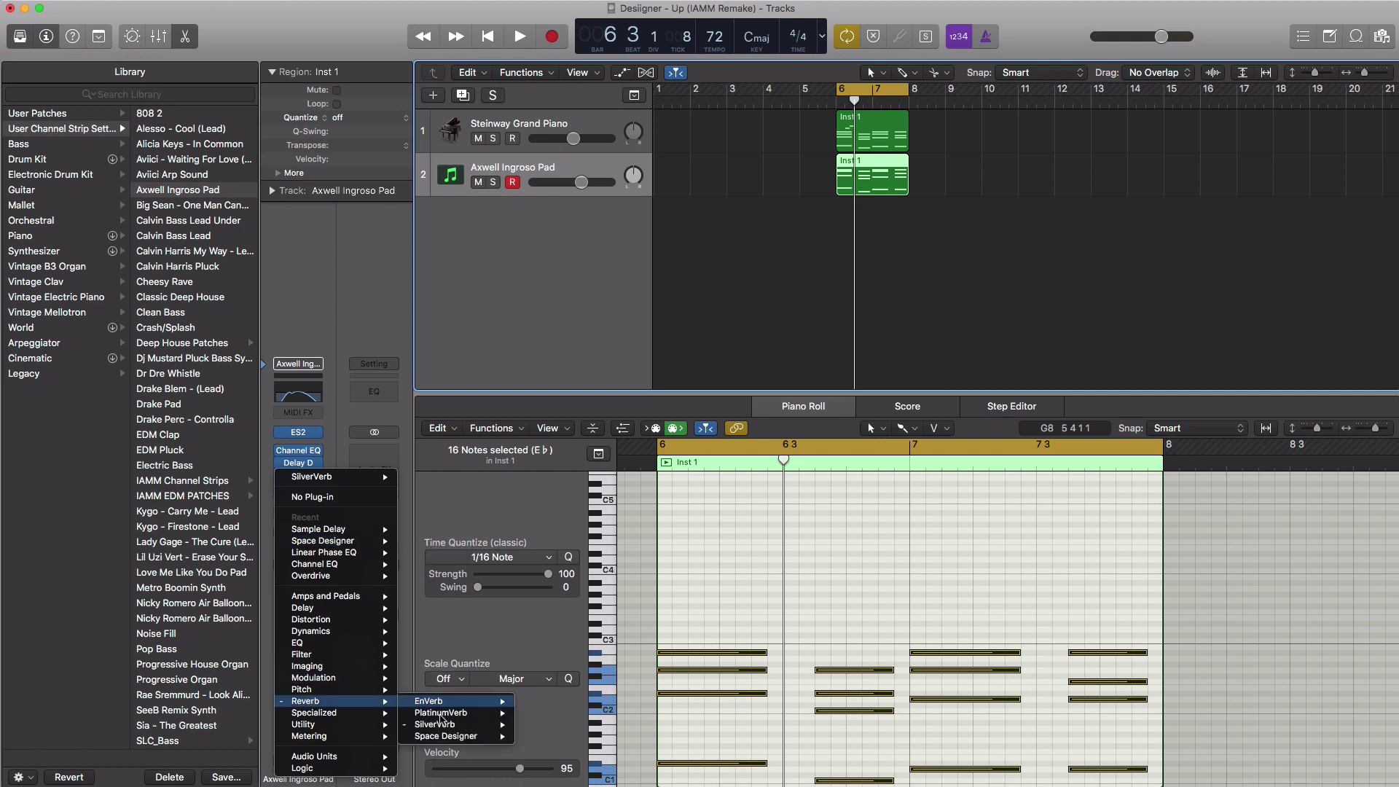
pyautogui.moveTo(444, 738)
pyautogui.click(539, 738)
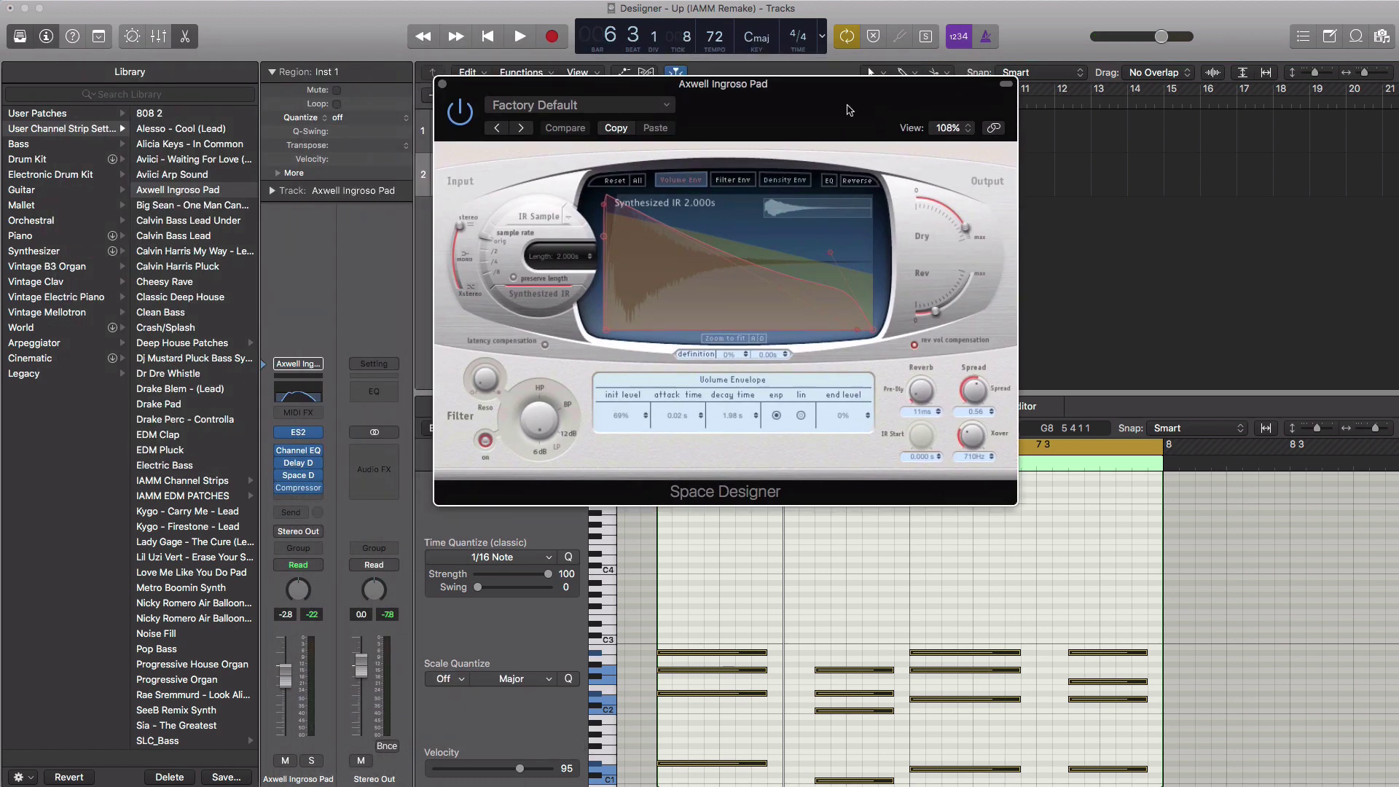
pyautogui.moveTo(847, 110); pyautogui.dragTo(899, 134)
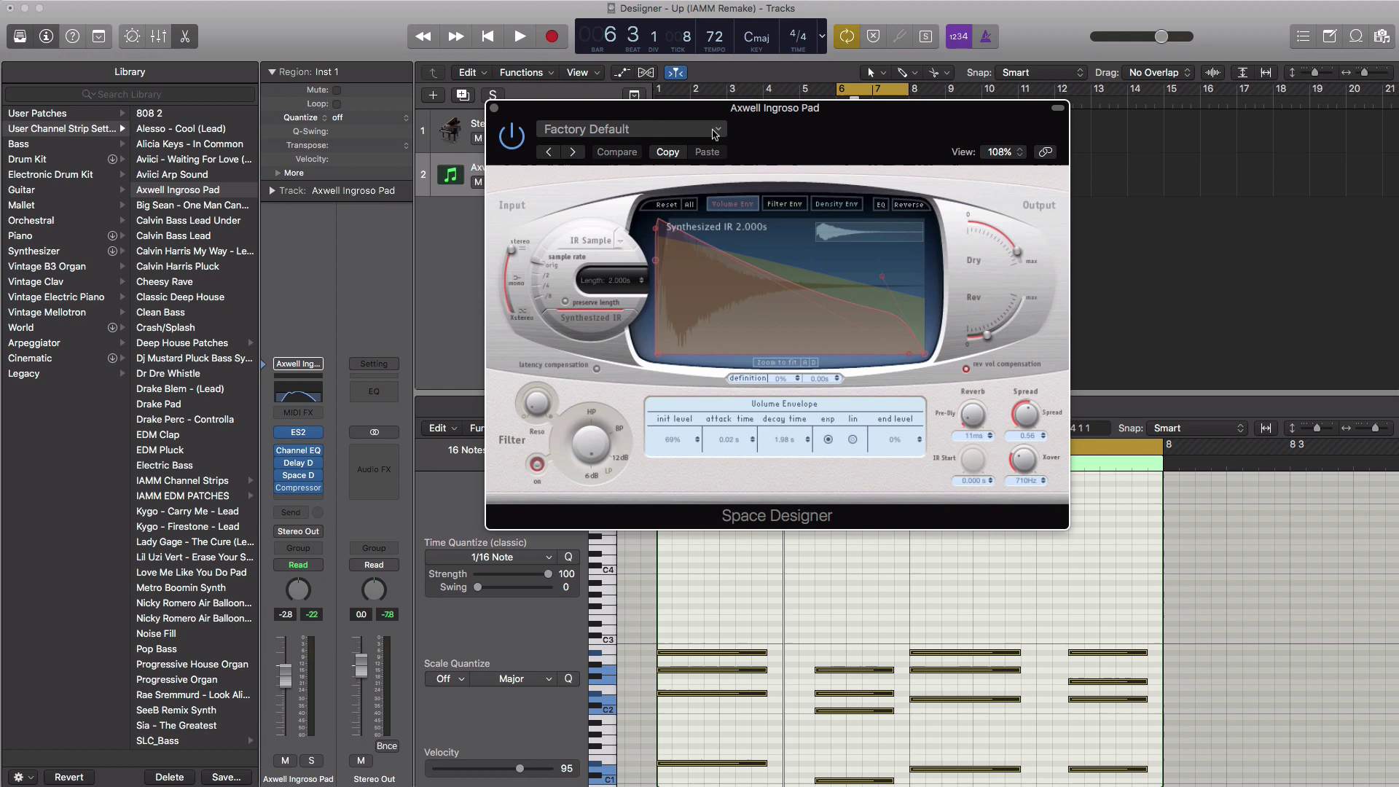
pyautogui.click(627, 129)
pyautogui.moveTo(590, 352)
pyautogui.moveTo(748, 397)
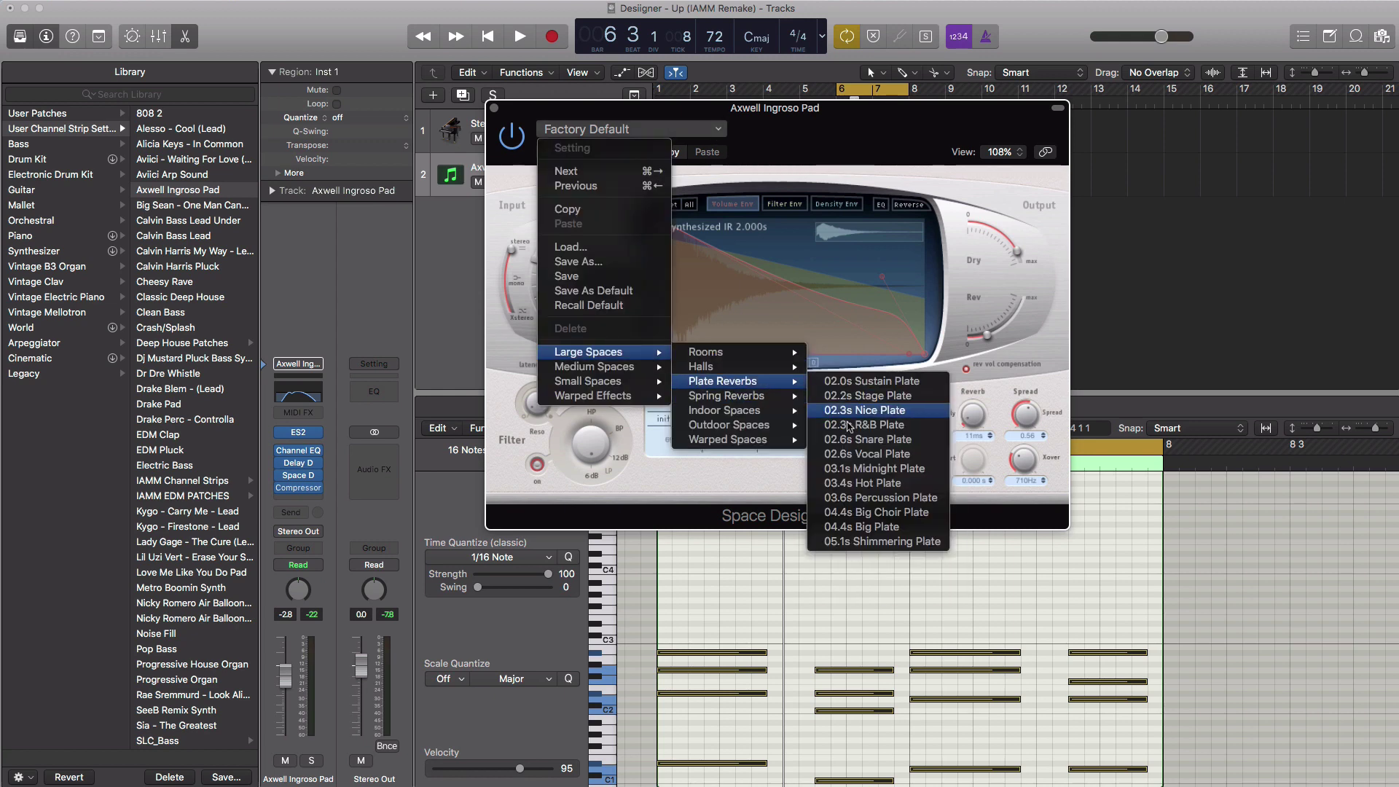
pyautogui.click(874, 527)
pyautogui.press('space')
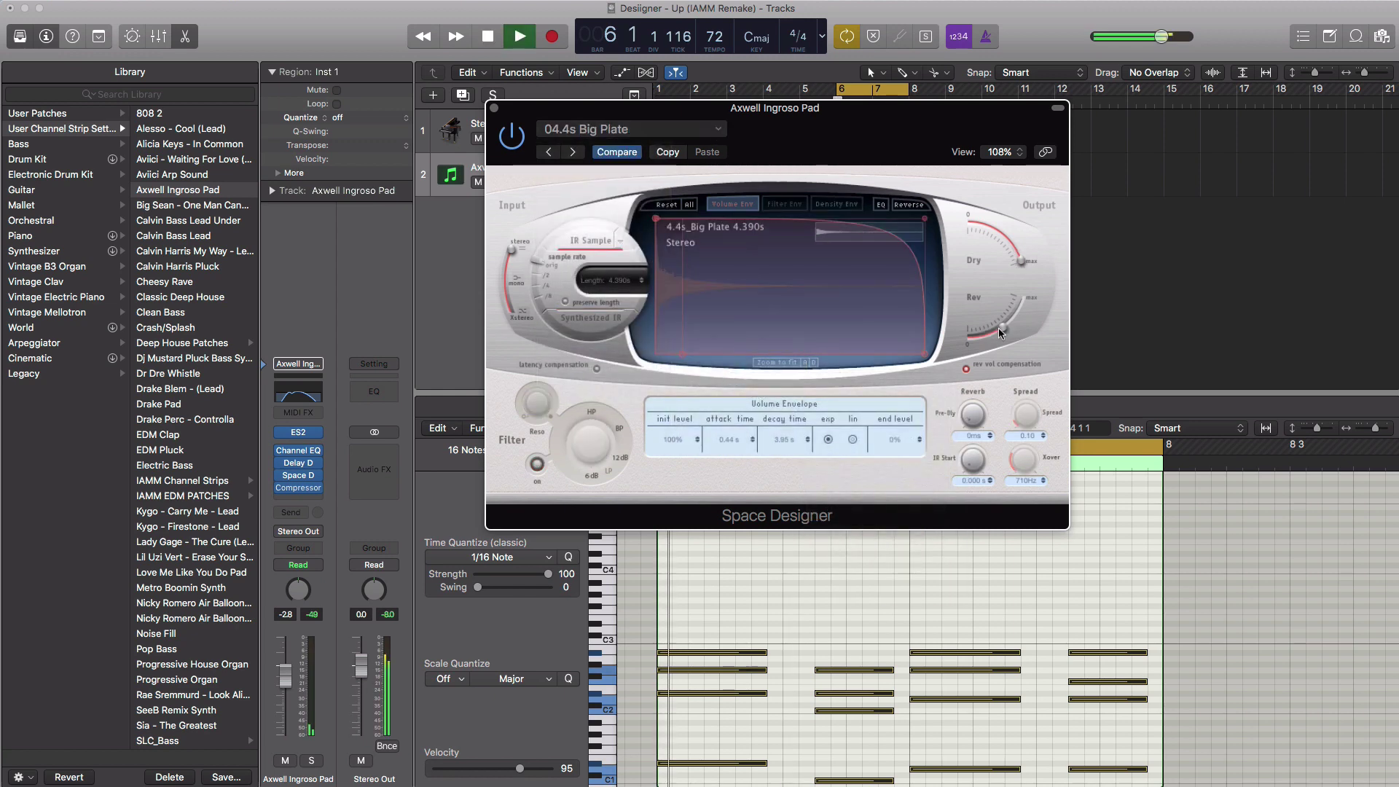
# Step: Set the reverb level to -21 dB, dry to -3.2 dB, and pad volume to -4.7 dB
pyautogui.moveTo(998, 326)
pyautogui.mouseDown()
pyautogui.moveTo(991, 341)
pyautogui.moveTo(999, 325)
pyautogui.mouseUp()
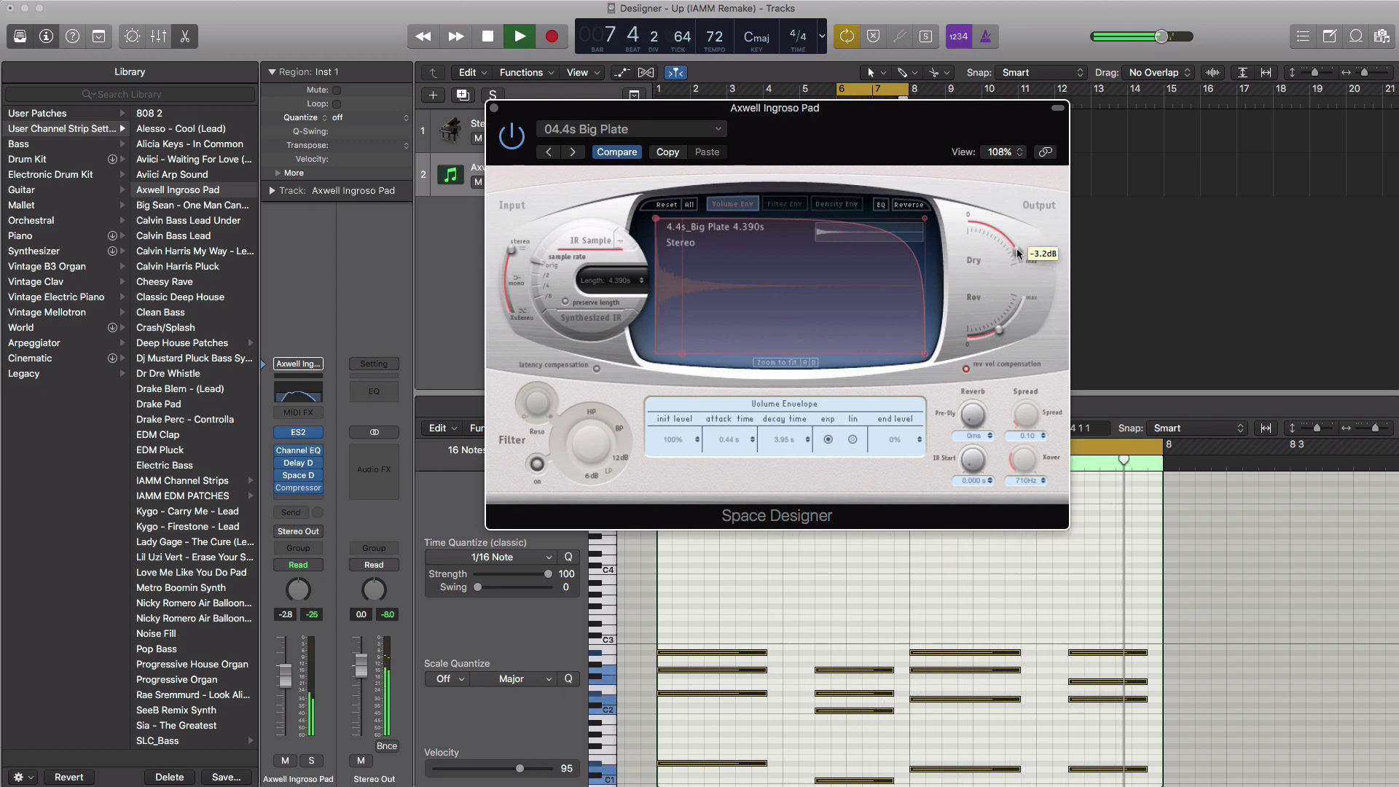
pyautogui.moveTo(1018, 264); pyautogui.dragTo(1017, 273)
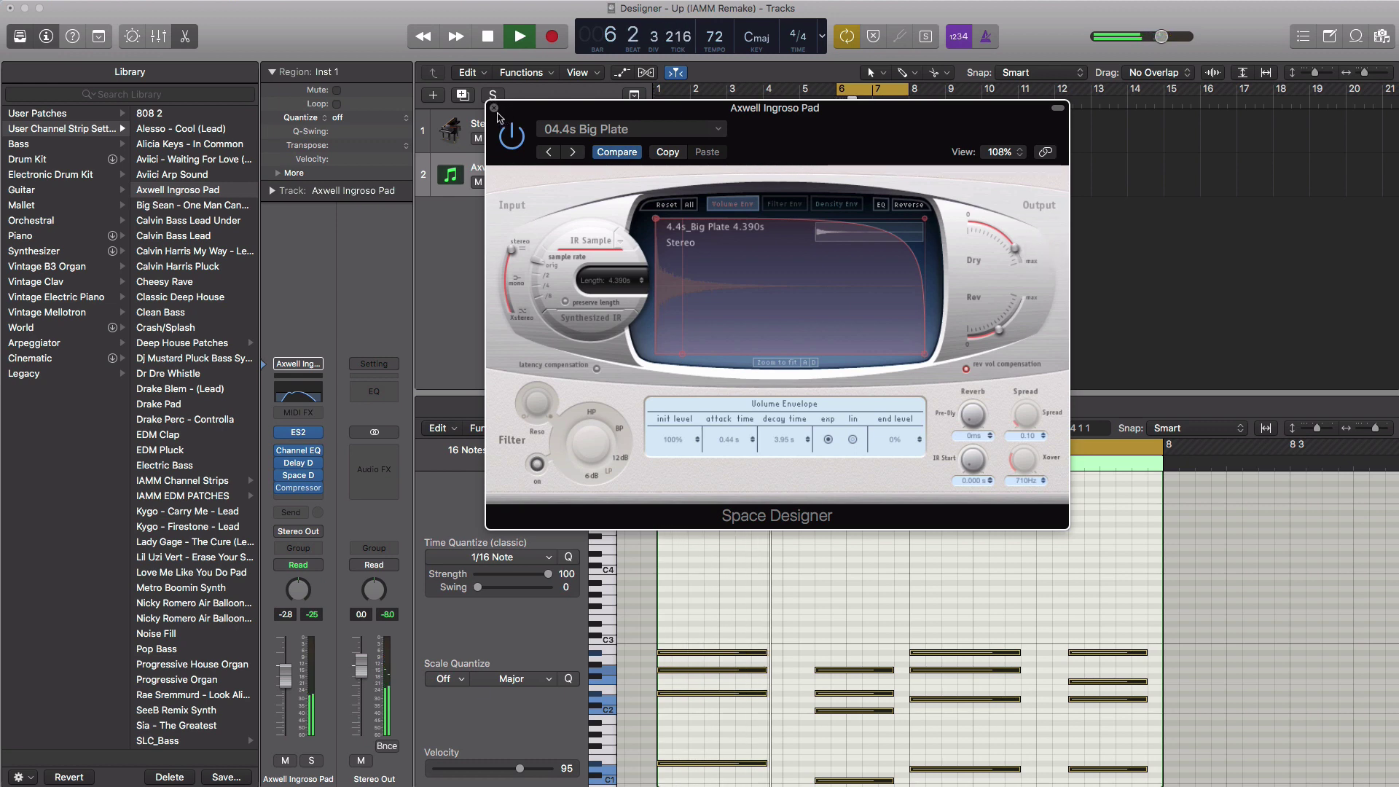
pyautogui.press('super+w')
pyautogui.moveTo(551, 185); pyautogui.dragTo(513, 185)
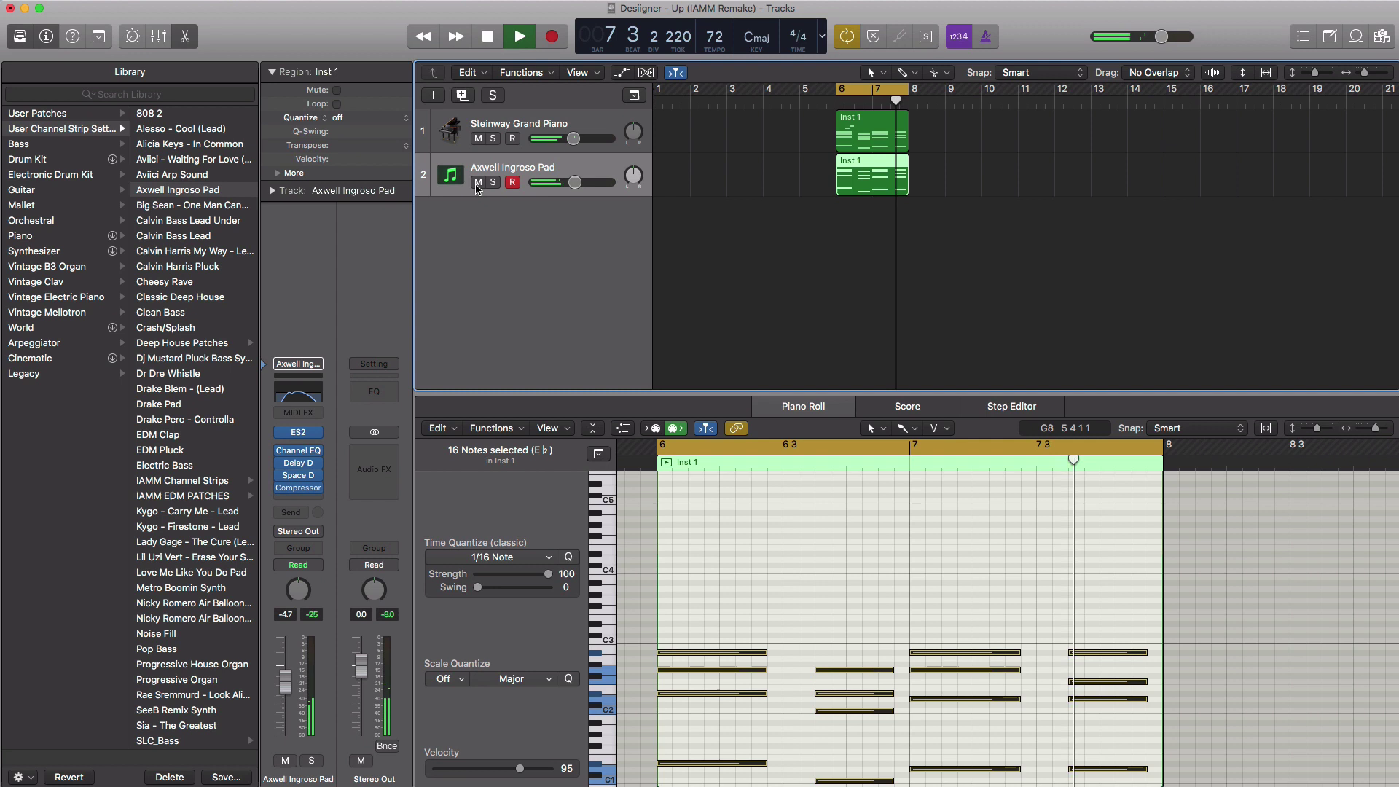
pyautogui.press('space')
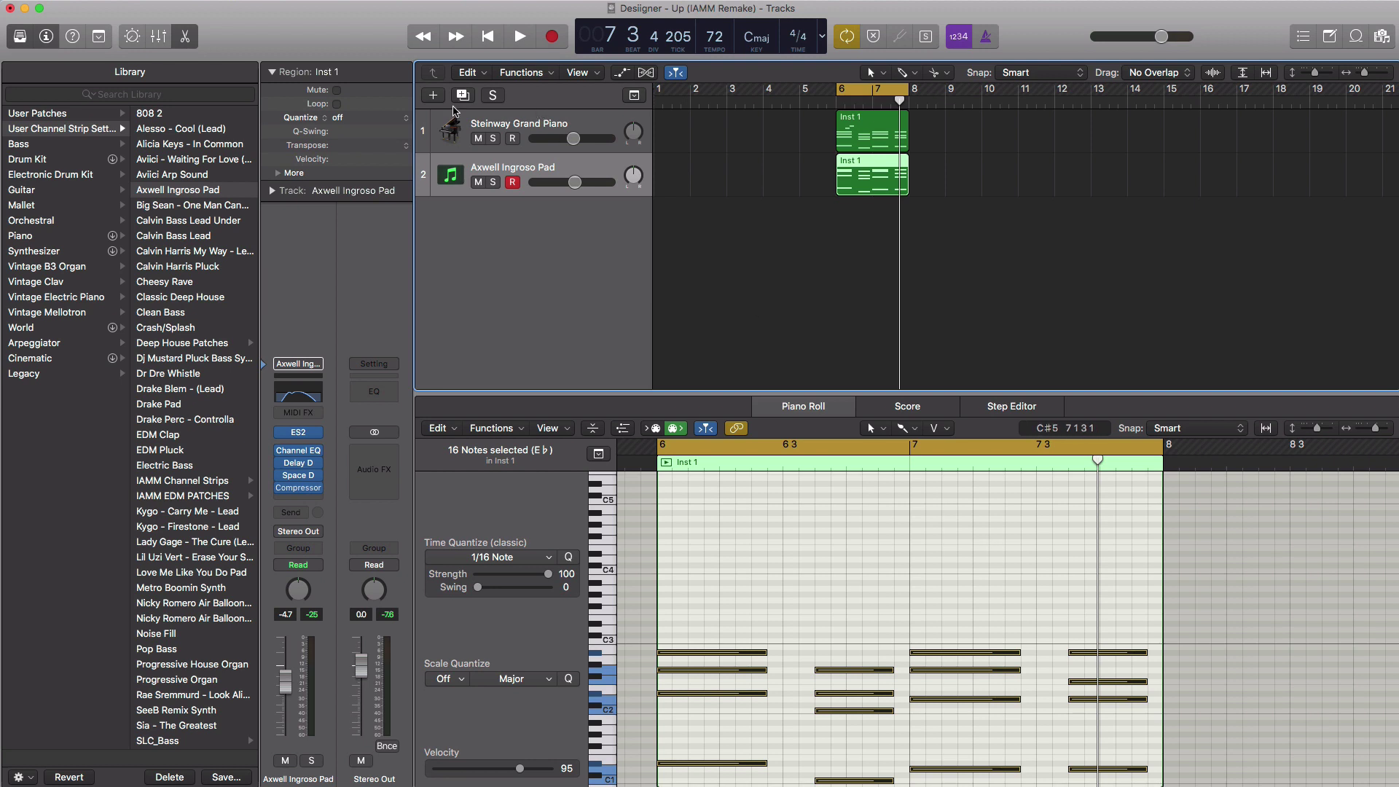
# Step: Add a third software instrument track running EXS24 (Stereo) loaded with the Up Drum Kit1 kit
pyautogui.click(434, 96)
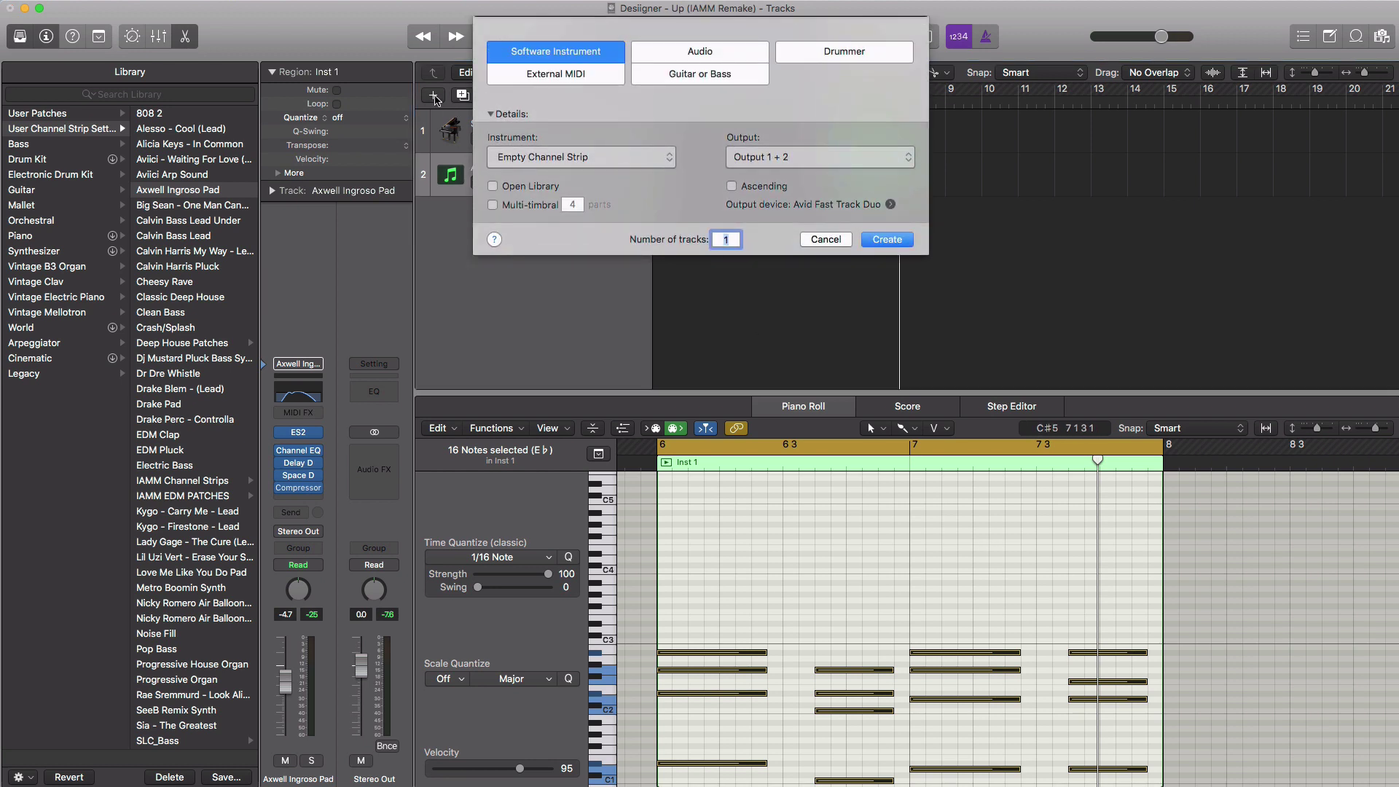
pyautogui.press('Return')
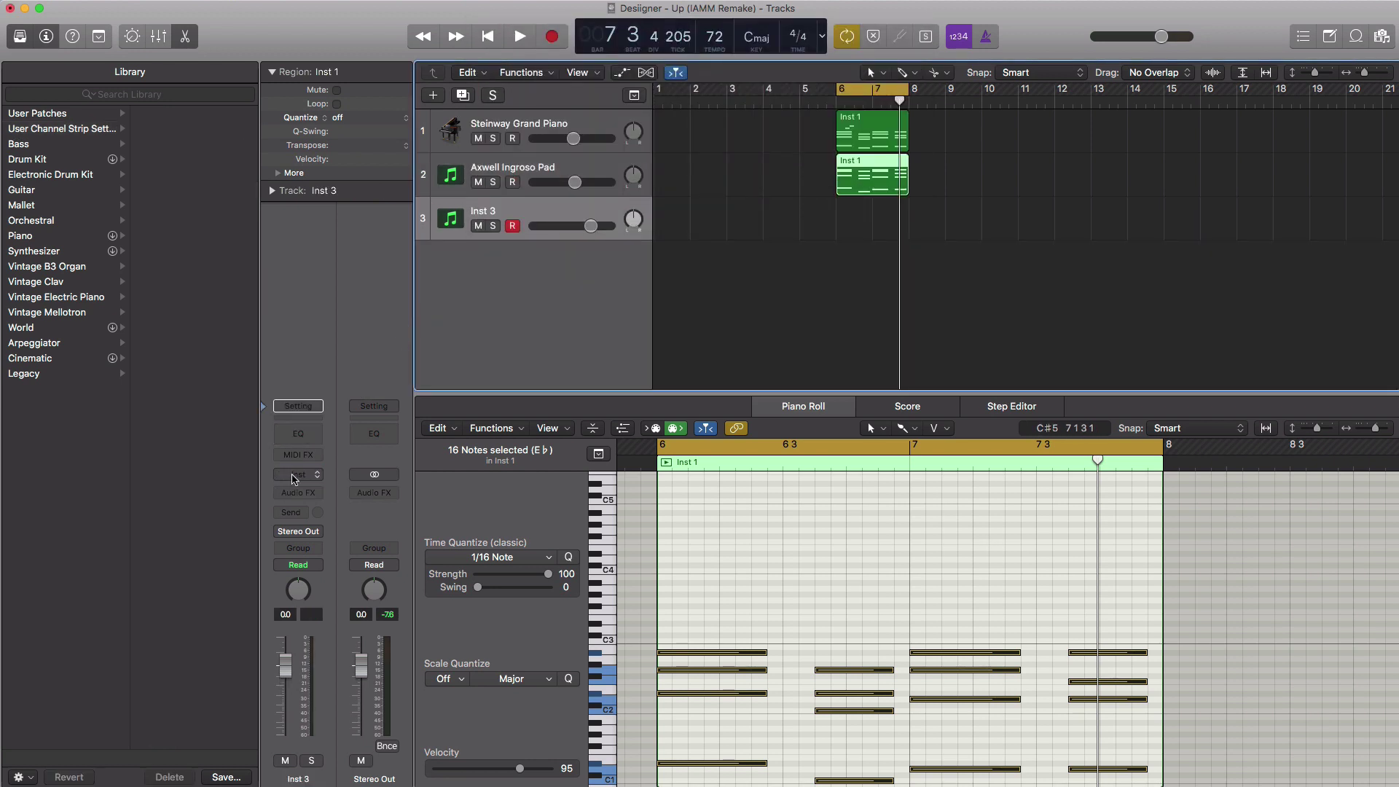
pyautogui.click(295, 478)
pyautogui.moveTo(326, 520)
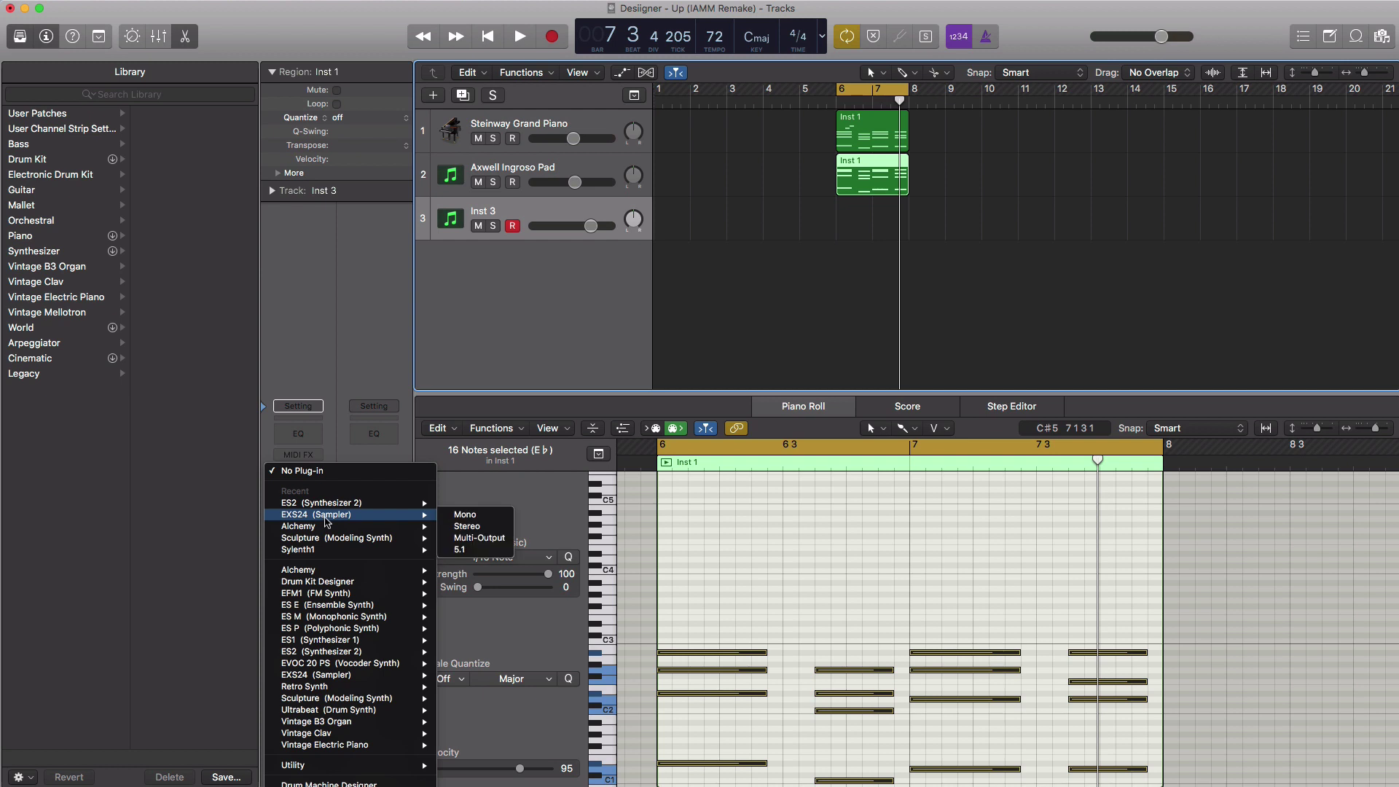
pyautogui.click(465, 526)
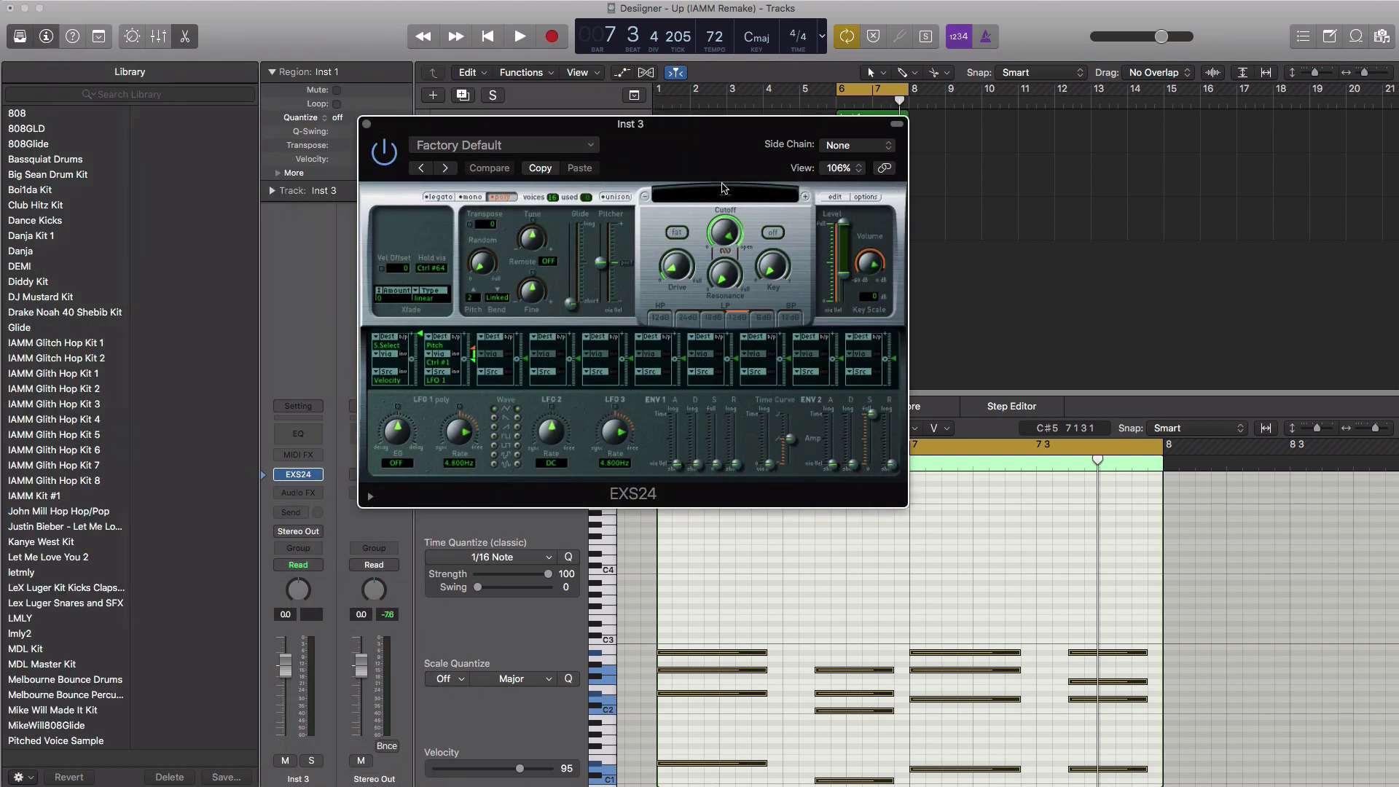
pyautogui.click(724, 188)
pyautogui.moveTo(754, 300)
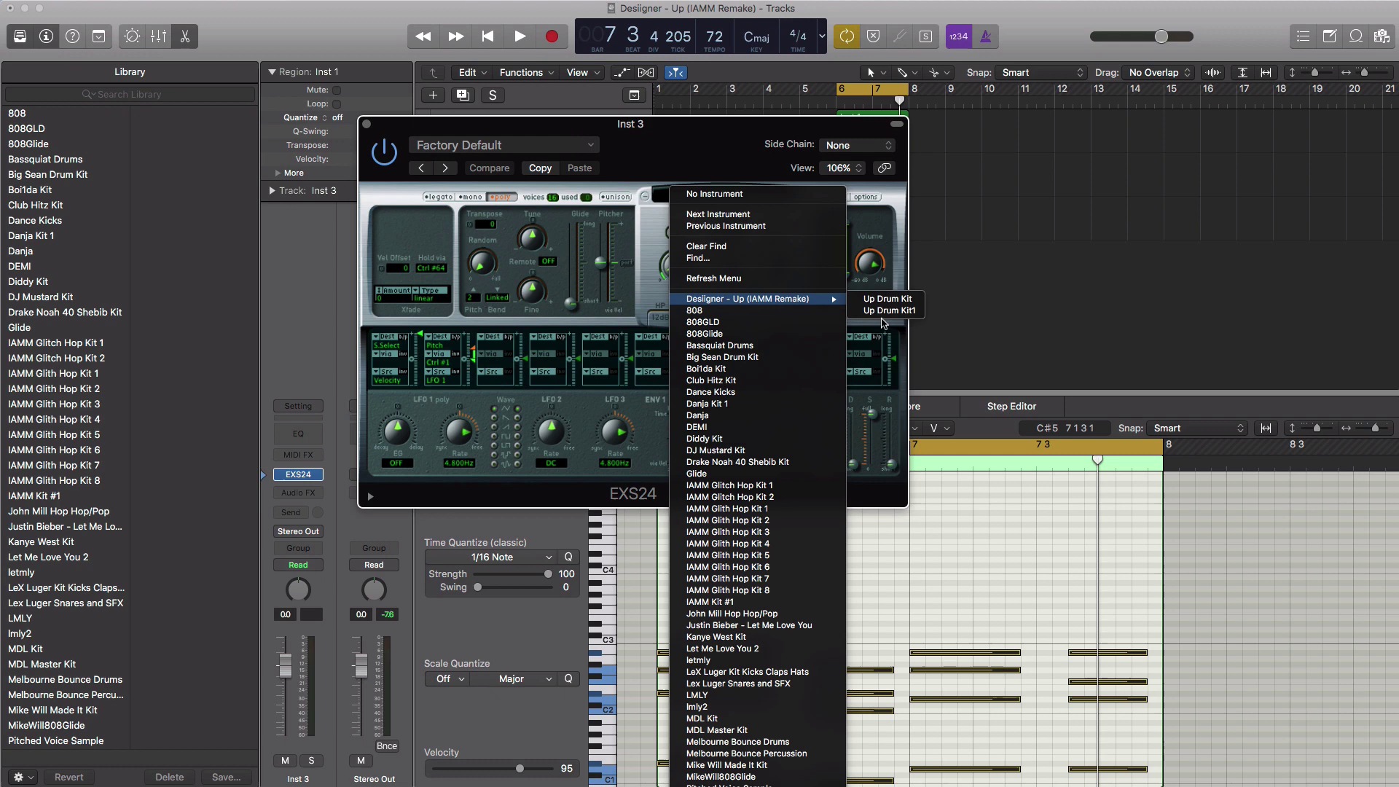
pyautogui.click(888, 311)
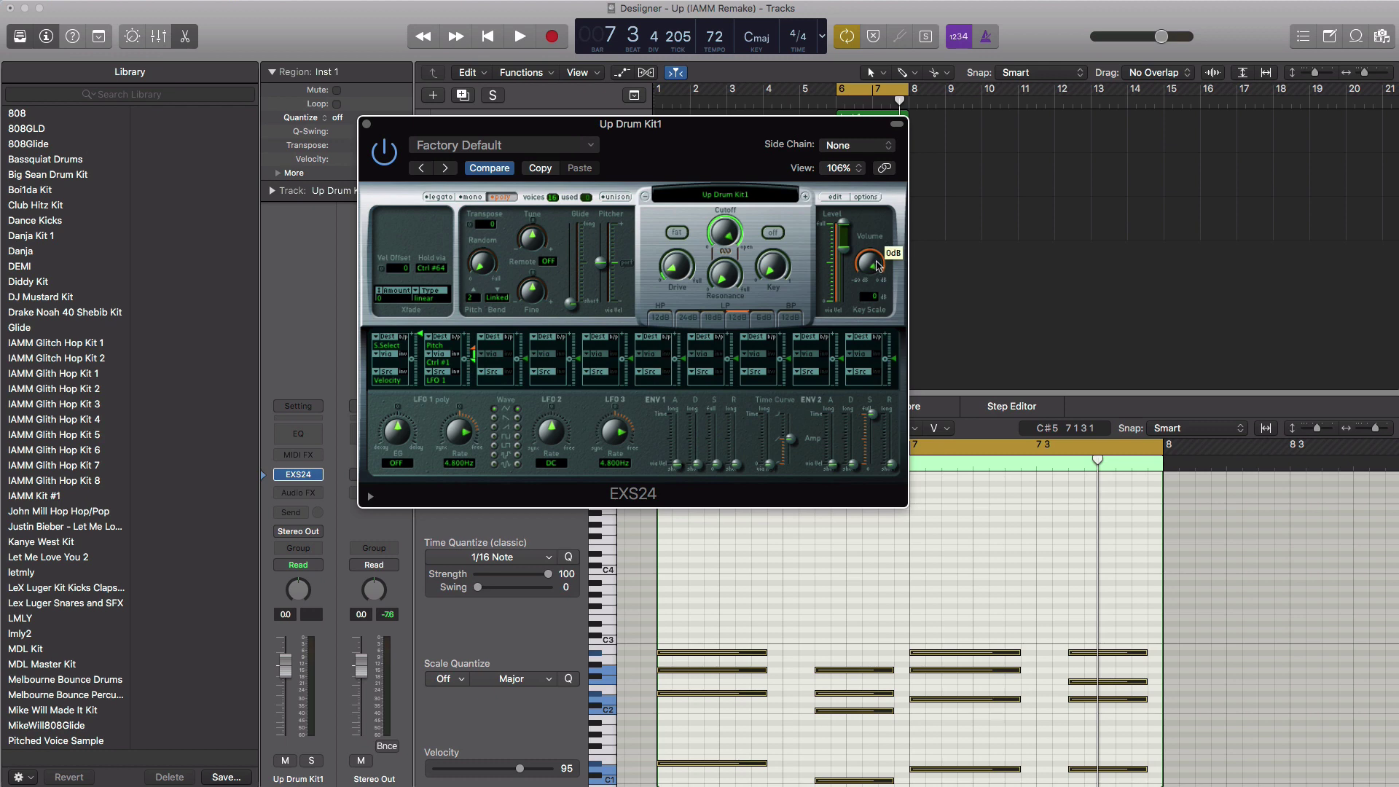
pyautogui.press('super+w')
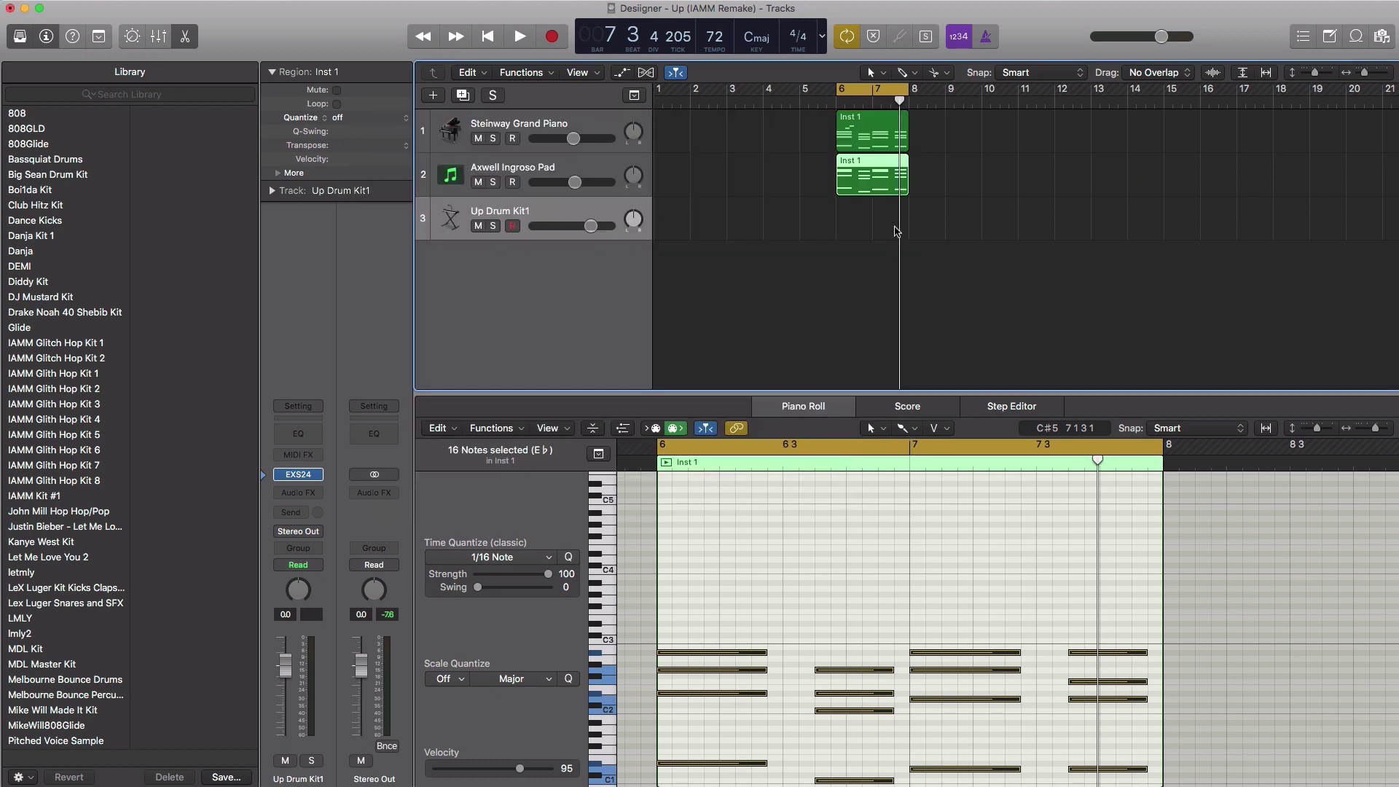
# Step: Create a bars 6–8 region on the drum track and brush-paint a continuous row of hi-hat notes
pyautogui.keyDown('super'); pyautogui.click(843, 231); pyautogui.keyUp('super')
pyautogui.moveTo(890, 234); pyautogui.dragTo(904, 234)
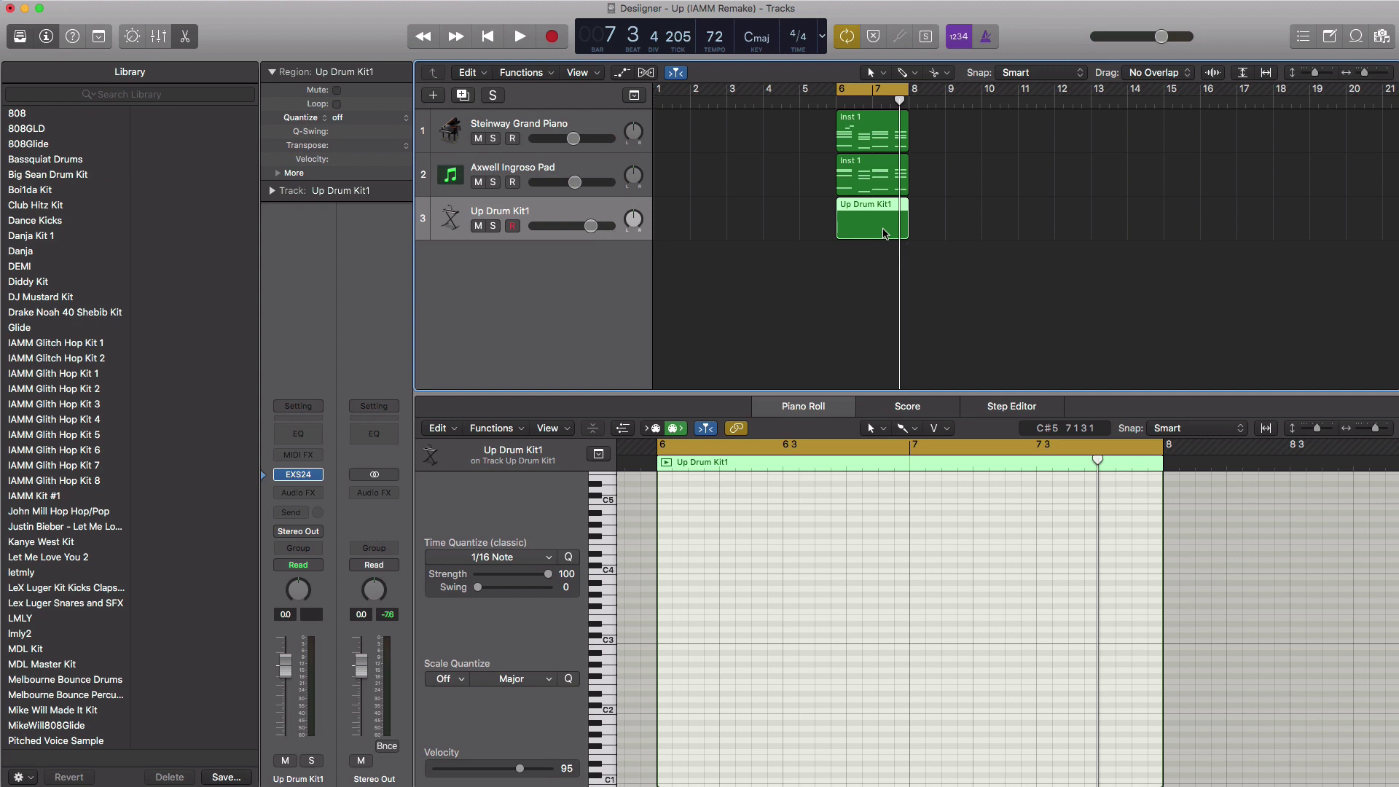
pyautogui.click(910, 436)
pyautogui.click(940, 675)
pyautogui.scroll(-4, 703, 669)
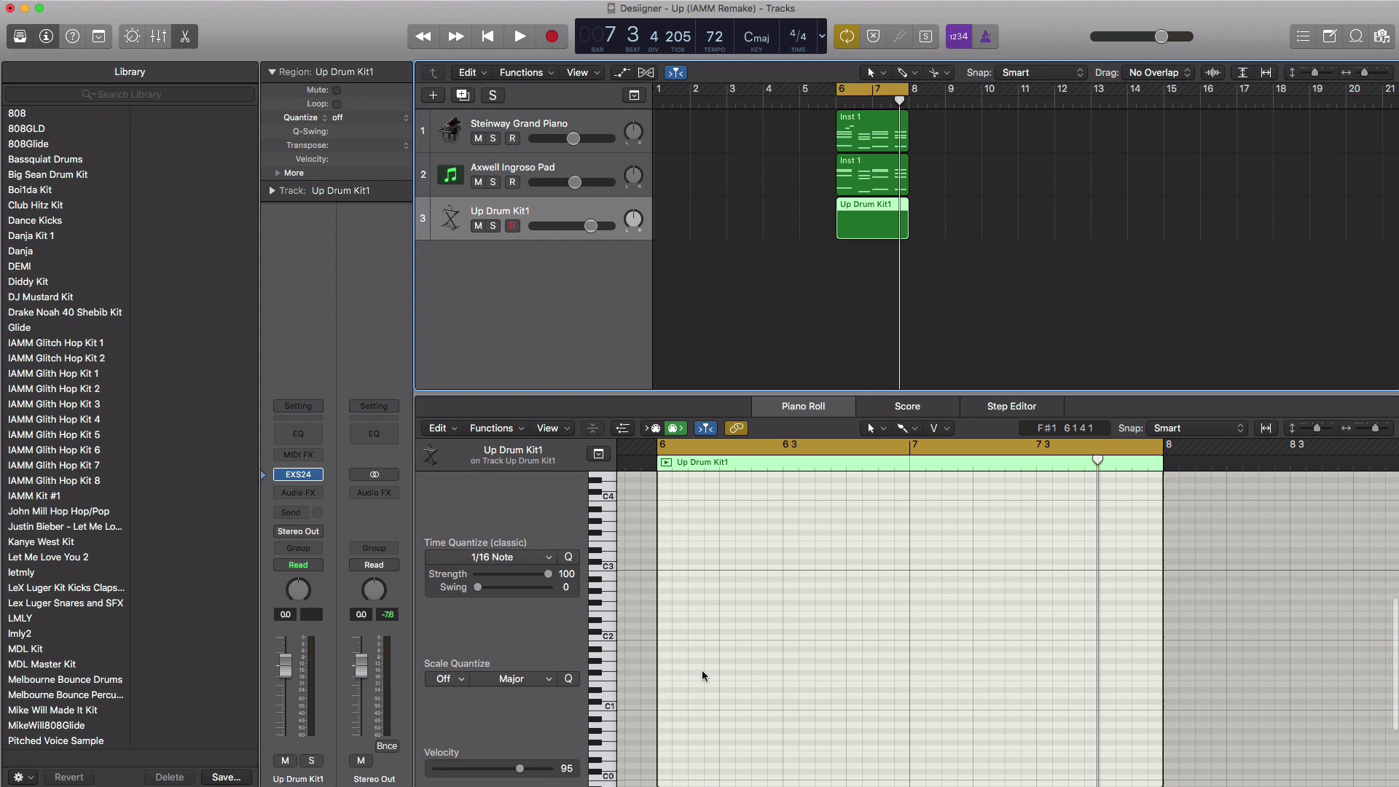
pyautogui.moveTo(665, 694); pyautogui.dragTo(717, 690)
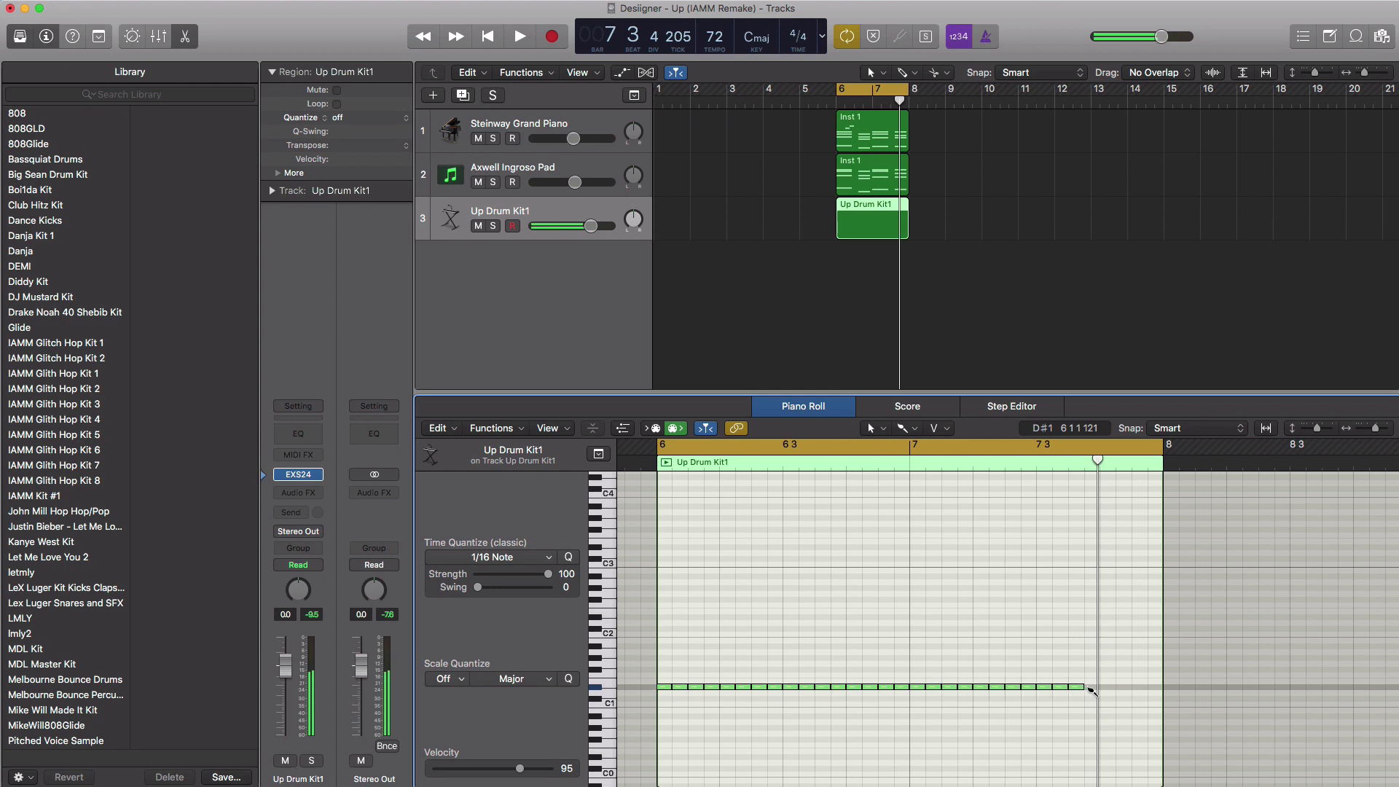
# Step: Raise the painted hi-hat notes' velocity to 97 and audition the pattern from bar 6
pyautogui.press('space')
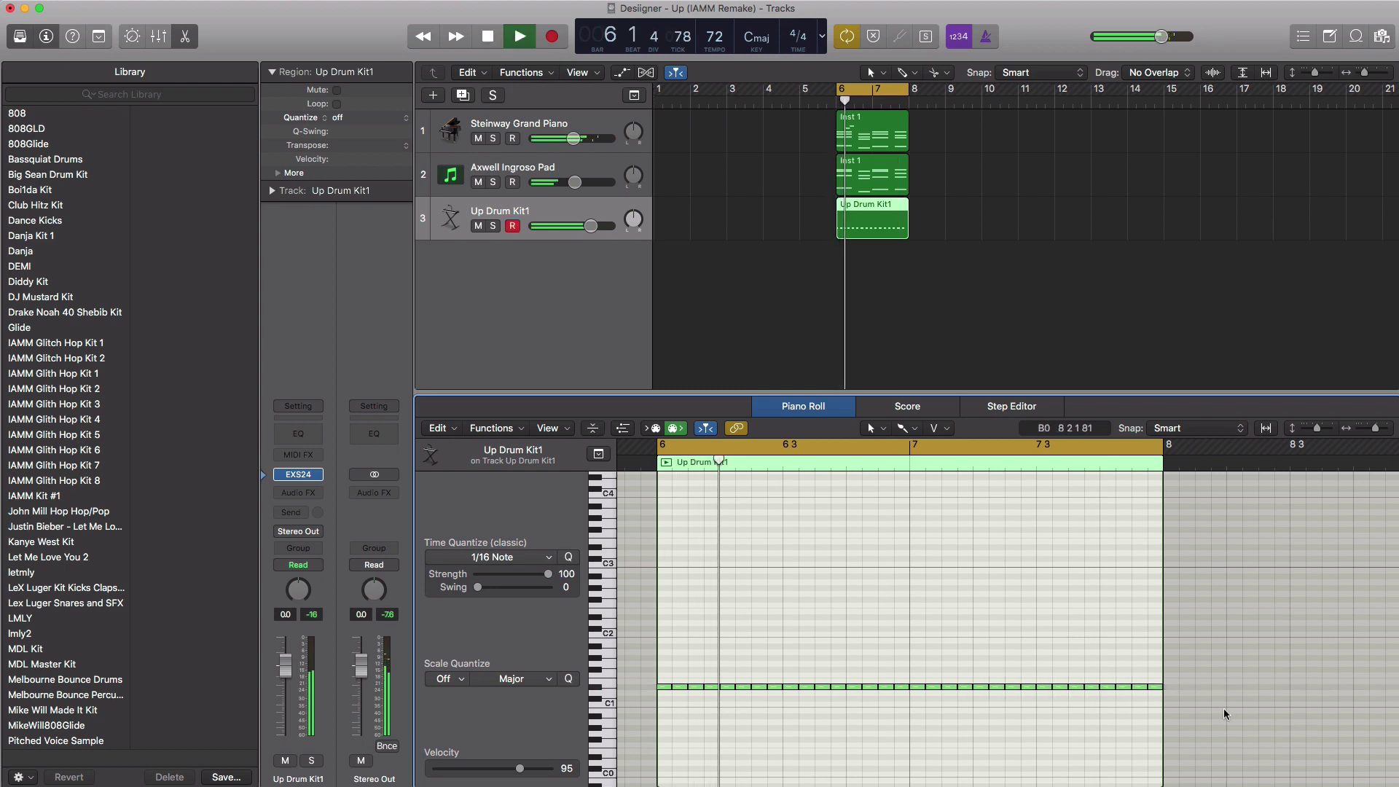
pyautogui.moveTo(1218, 708); pyautogui.dragTo(621, 631)
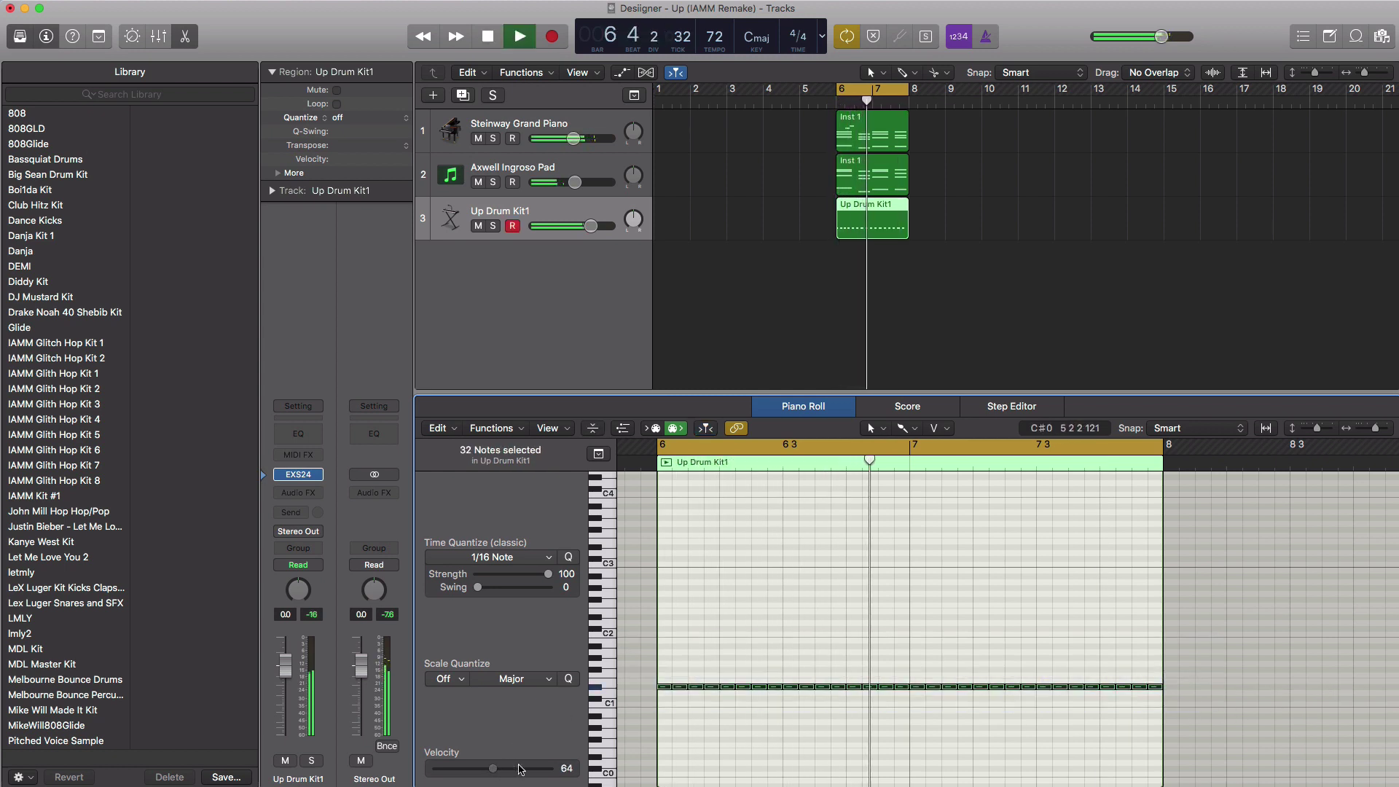
pyautogui.moveTo(489, 767); pyautogui.dragTo(524, 770)
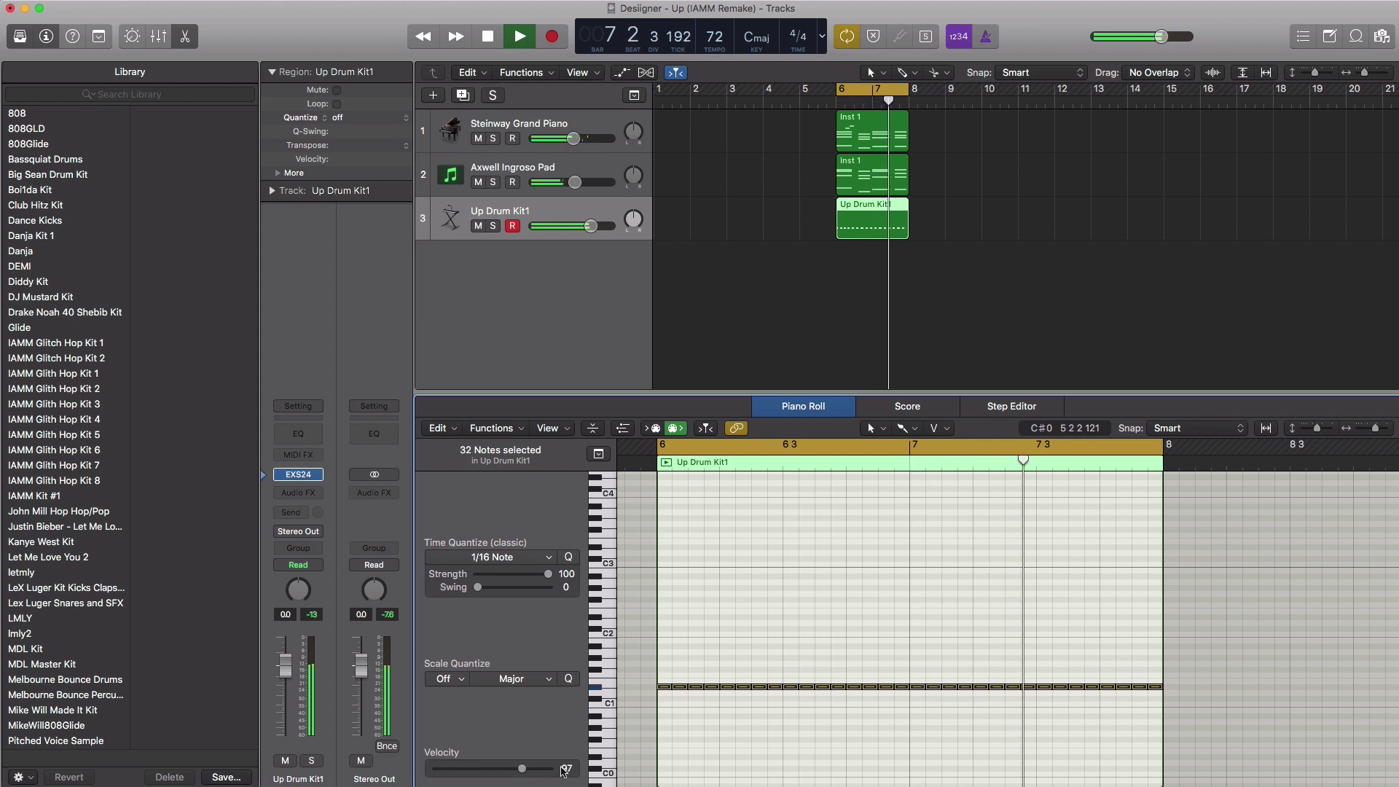
pyautogui.click(755, 711)
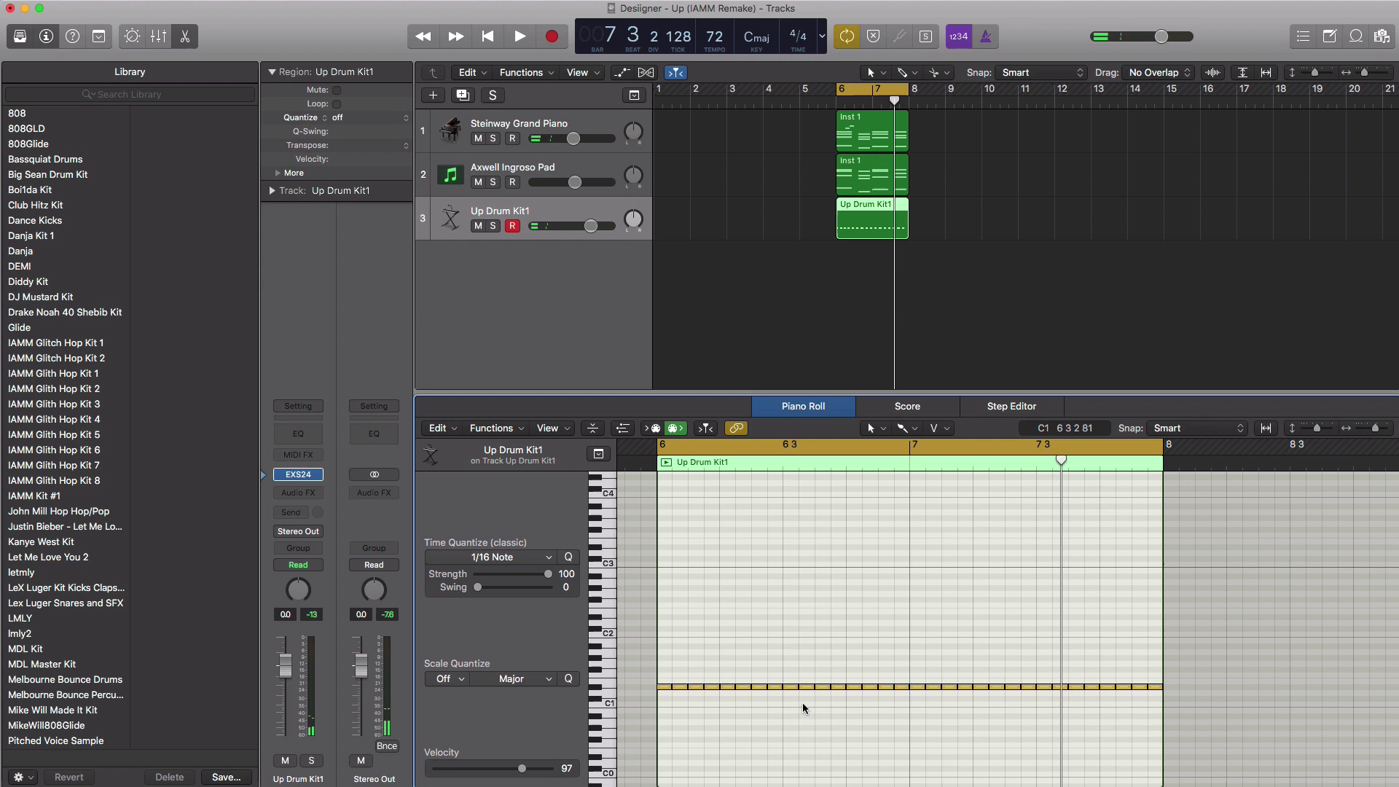
pyautogui.press('space')
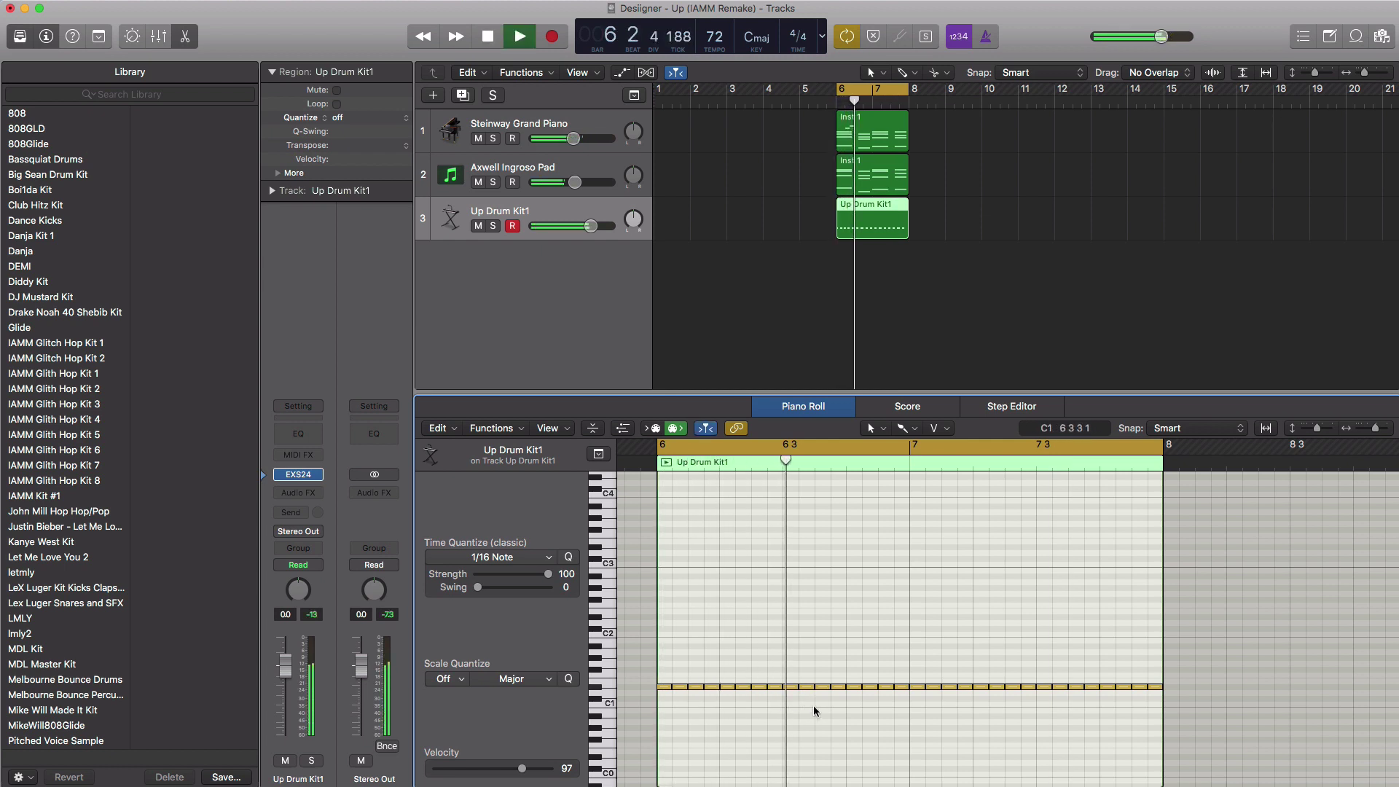
pyautogui.press('space')
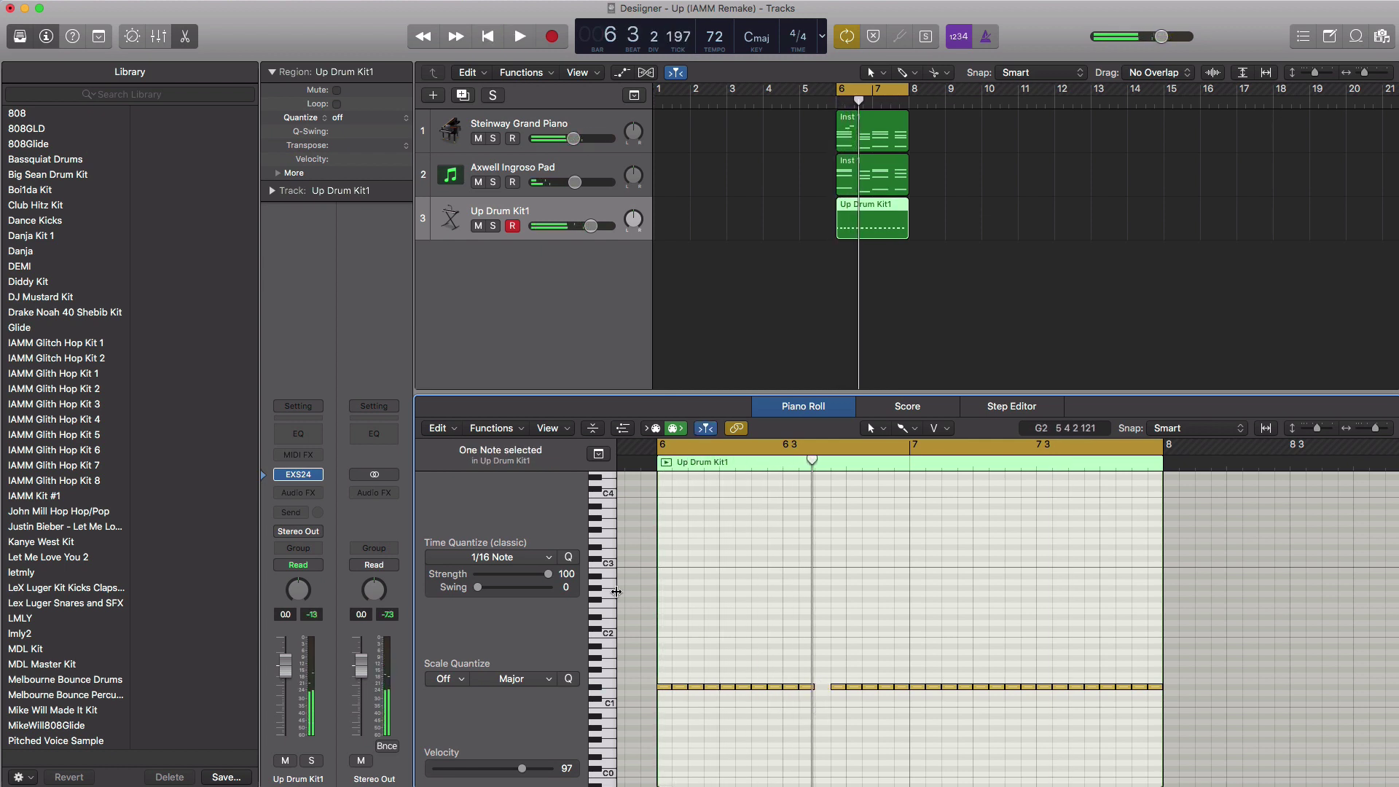
# Step: Quantize to 1/32 Note and add quick hi-hat rolls near the end of bar 7
pyautogui.click(502, 556)
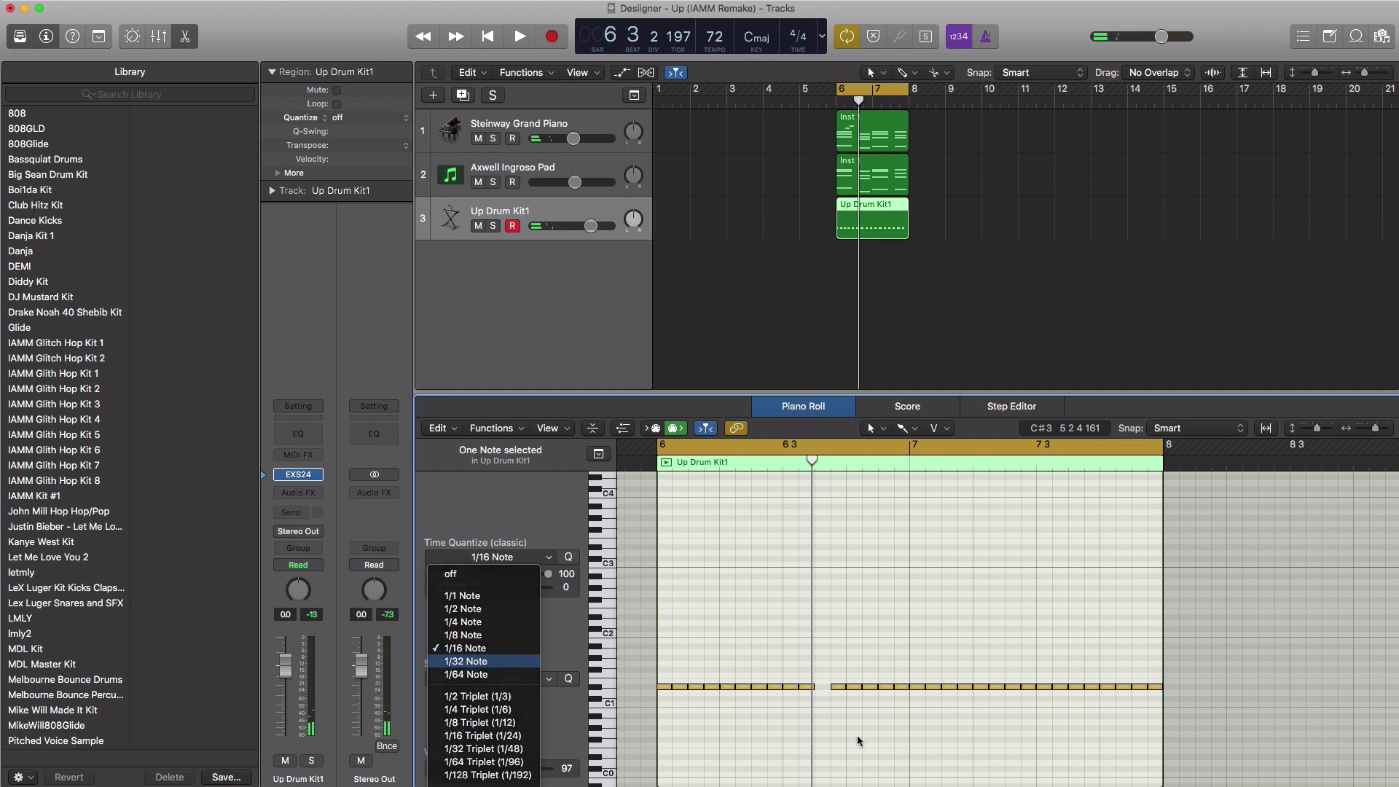
pyautogui.press('Return')
pyautogui.click(881, 700)
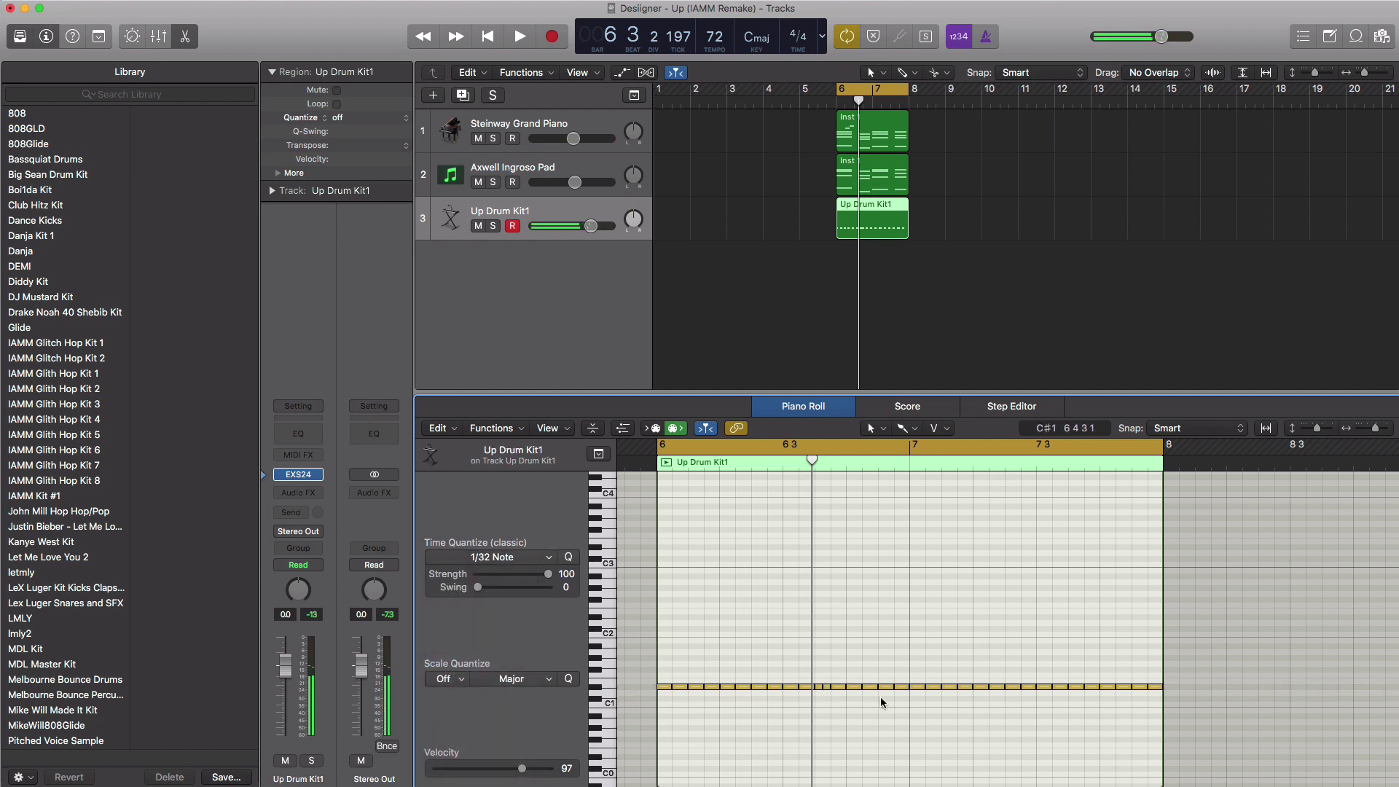
pyautogui.click(1075, 687)
pyautogui.click(1074, 693)
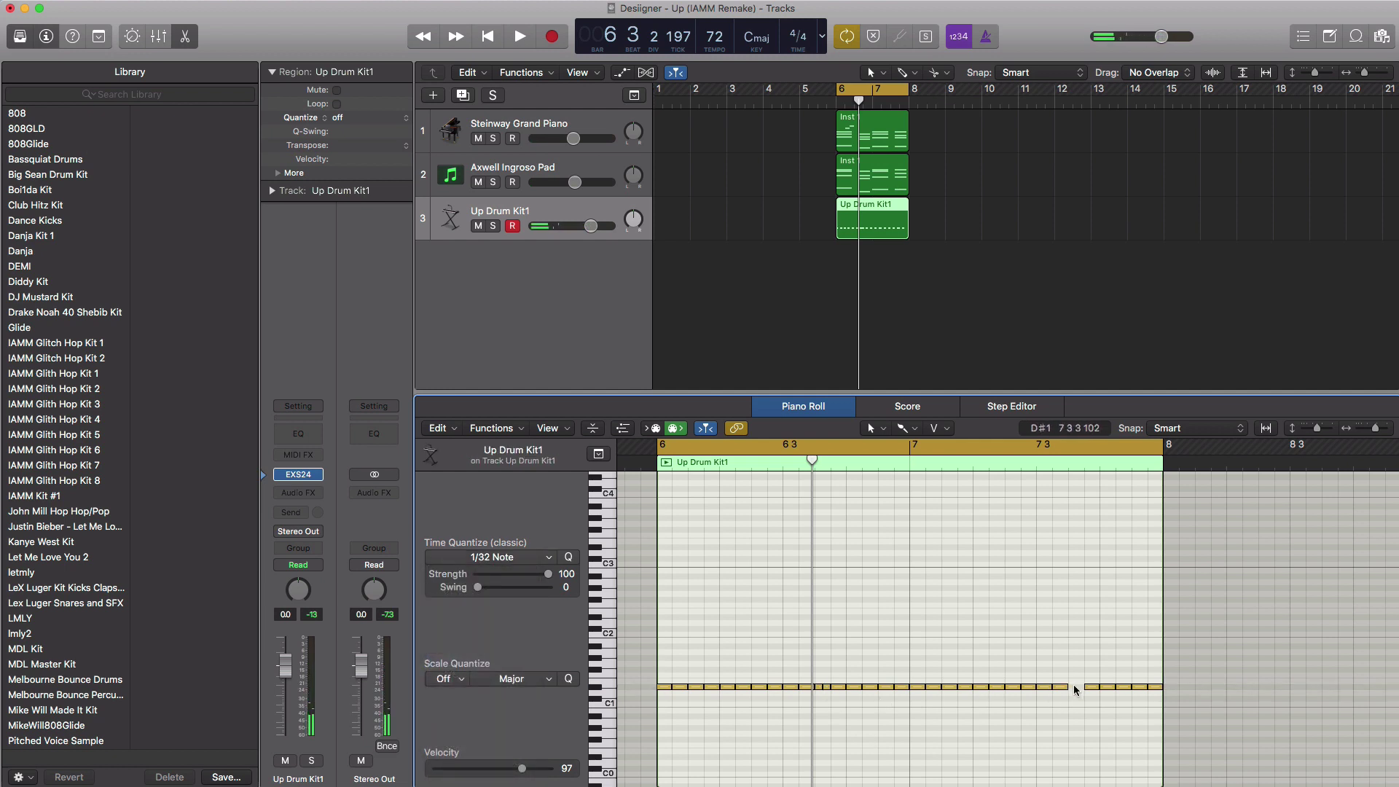
pyautogui.click(1081, 686)
pyautogui.press('space')
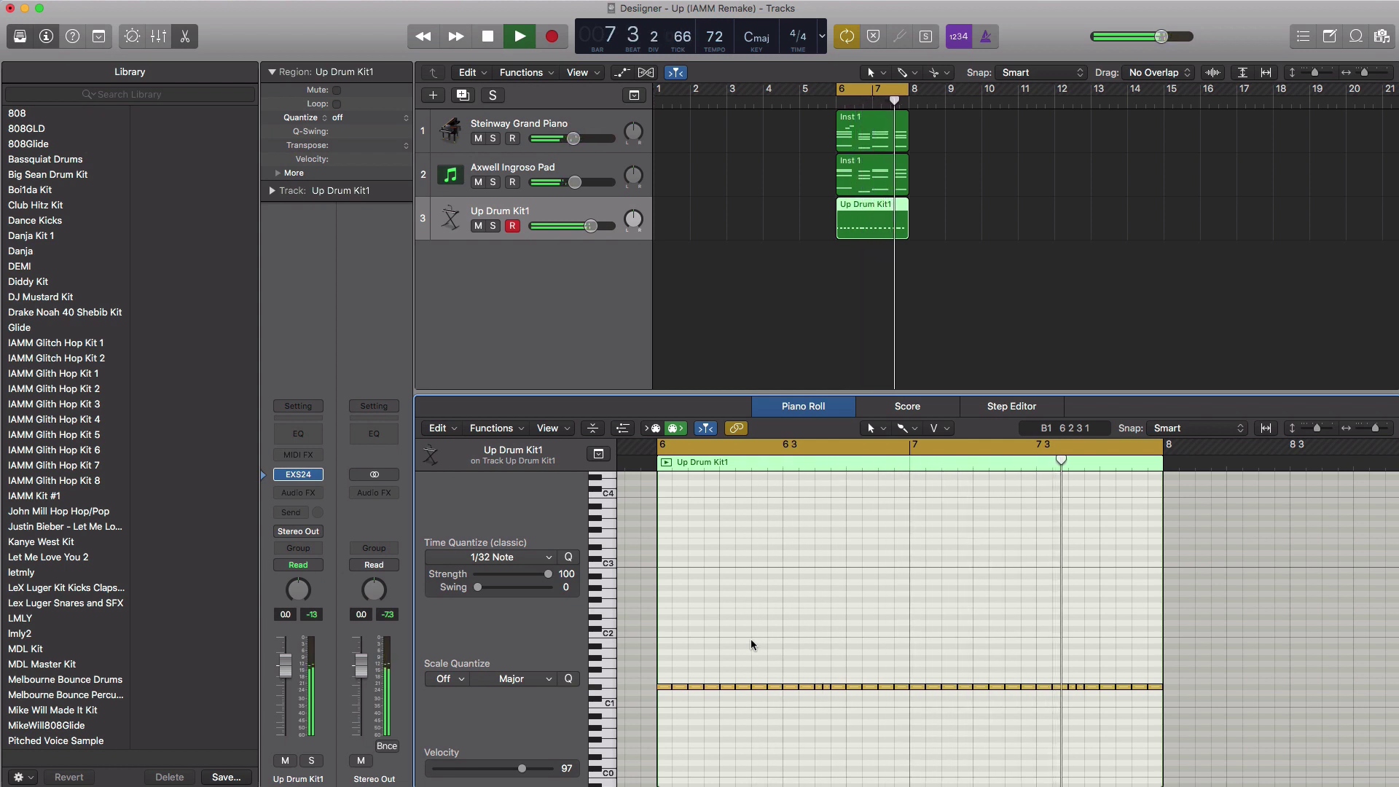
# Step: Add a fourth Up Drum Kit1 track with an empty region spanning bars 6–8
pyautogui.press('space')
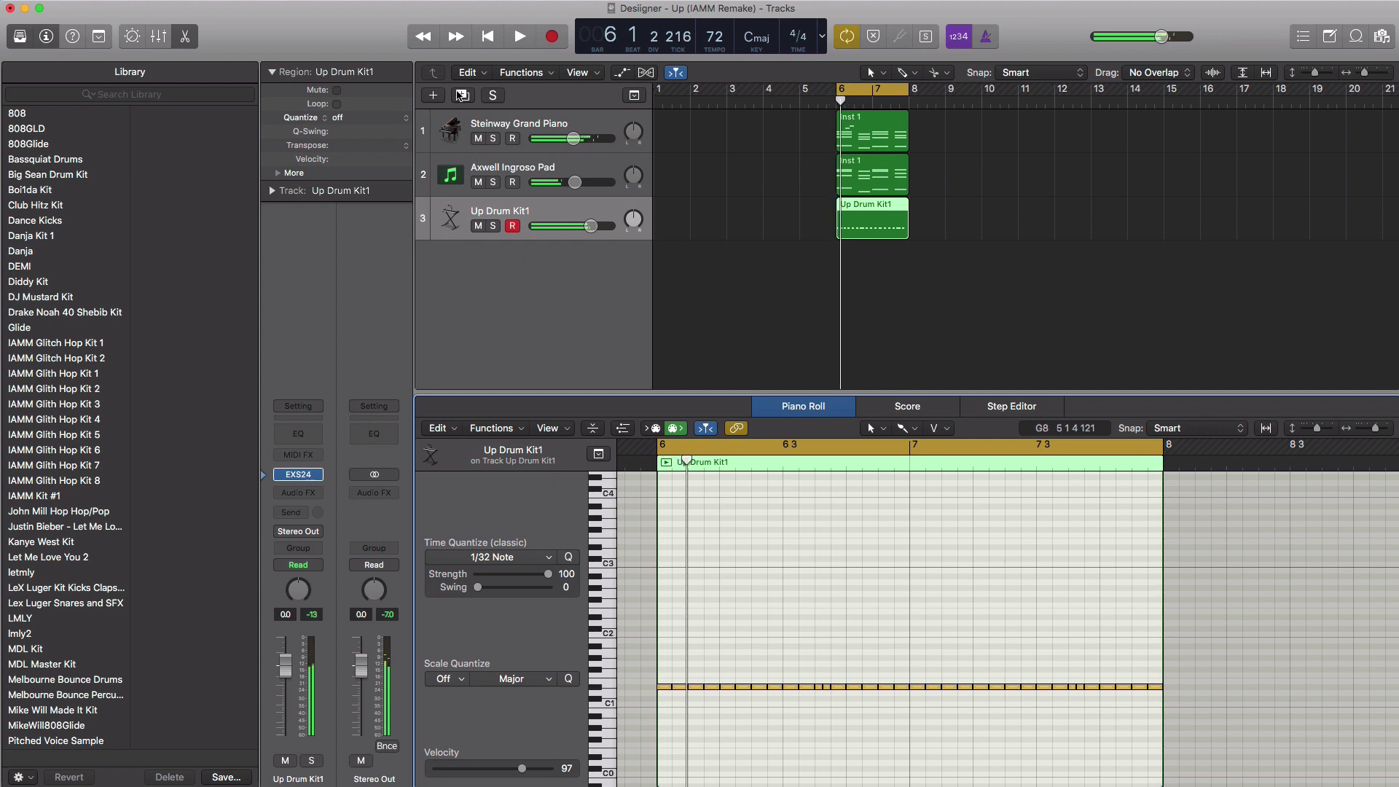
pyautogui.click(462, 96)
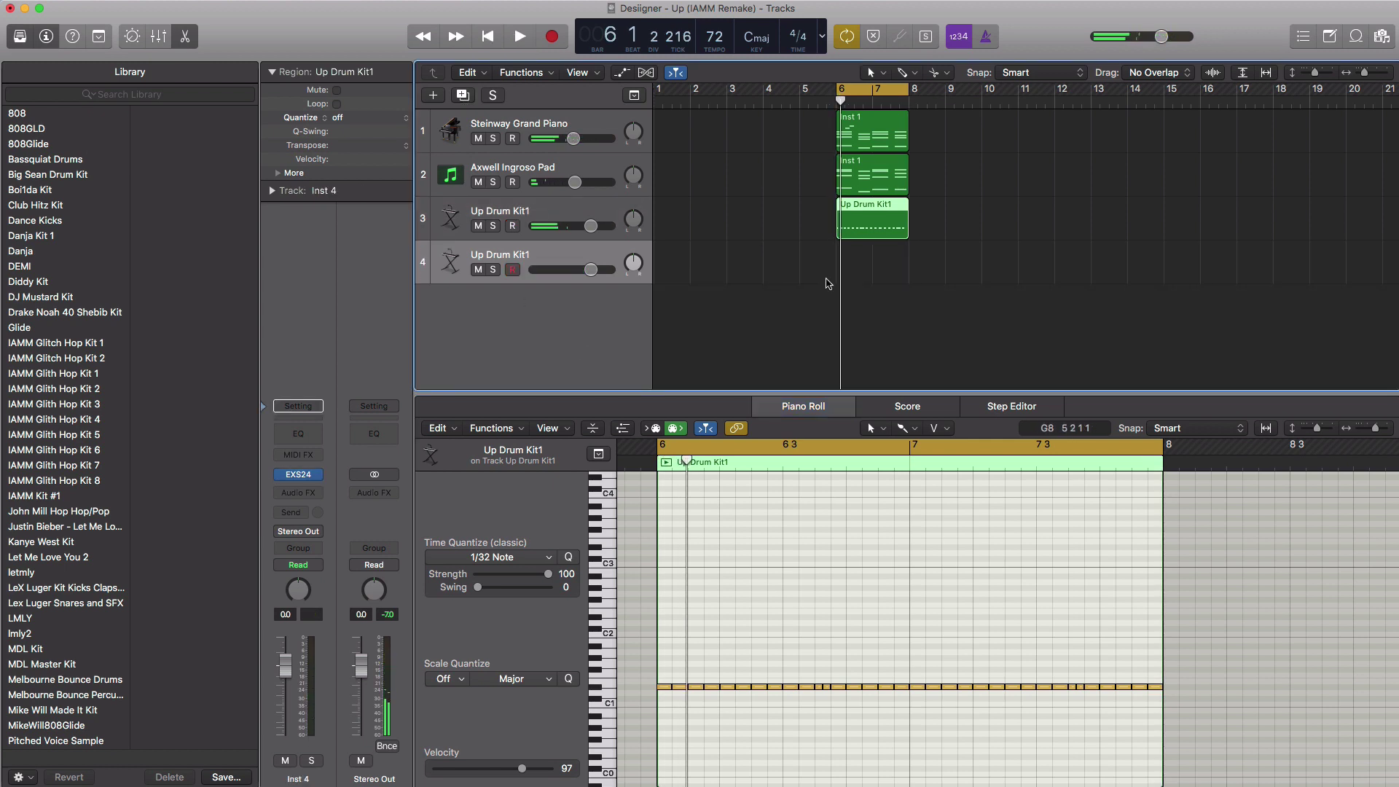
pyautogui.doubleClick(864, 277)
pyautogui.moveTo(871, 277); pyautogui.dragTo(909, 278)
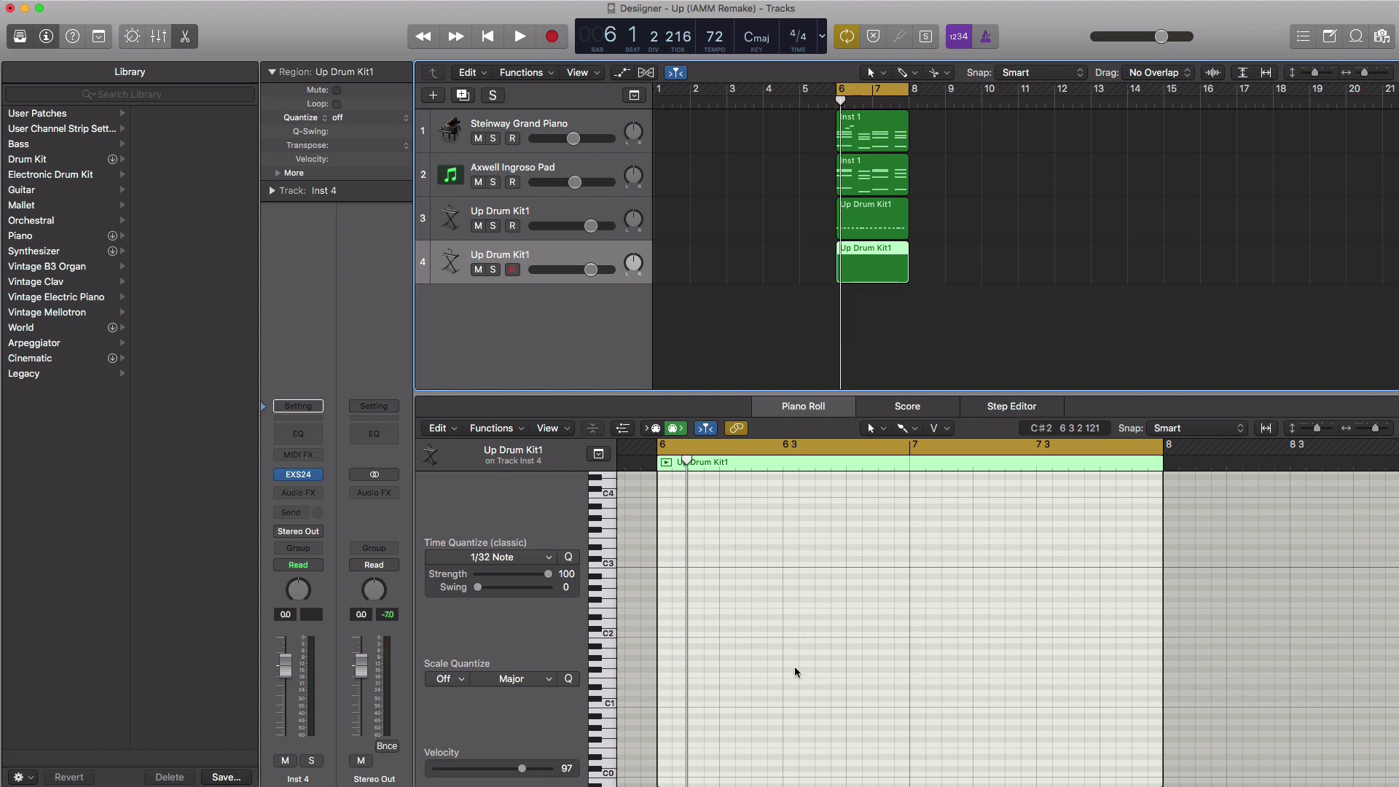
# Step: Pencil in hits on beats 2 and 4 and raise track 4's volume to +0.3 dB
pyautogui.keyDown('super'); pyautogui.click(725, 689); pyautogui.keyUp('super')
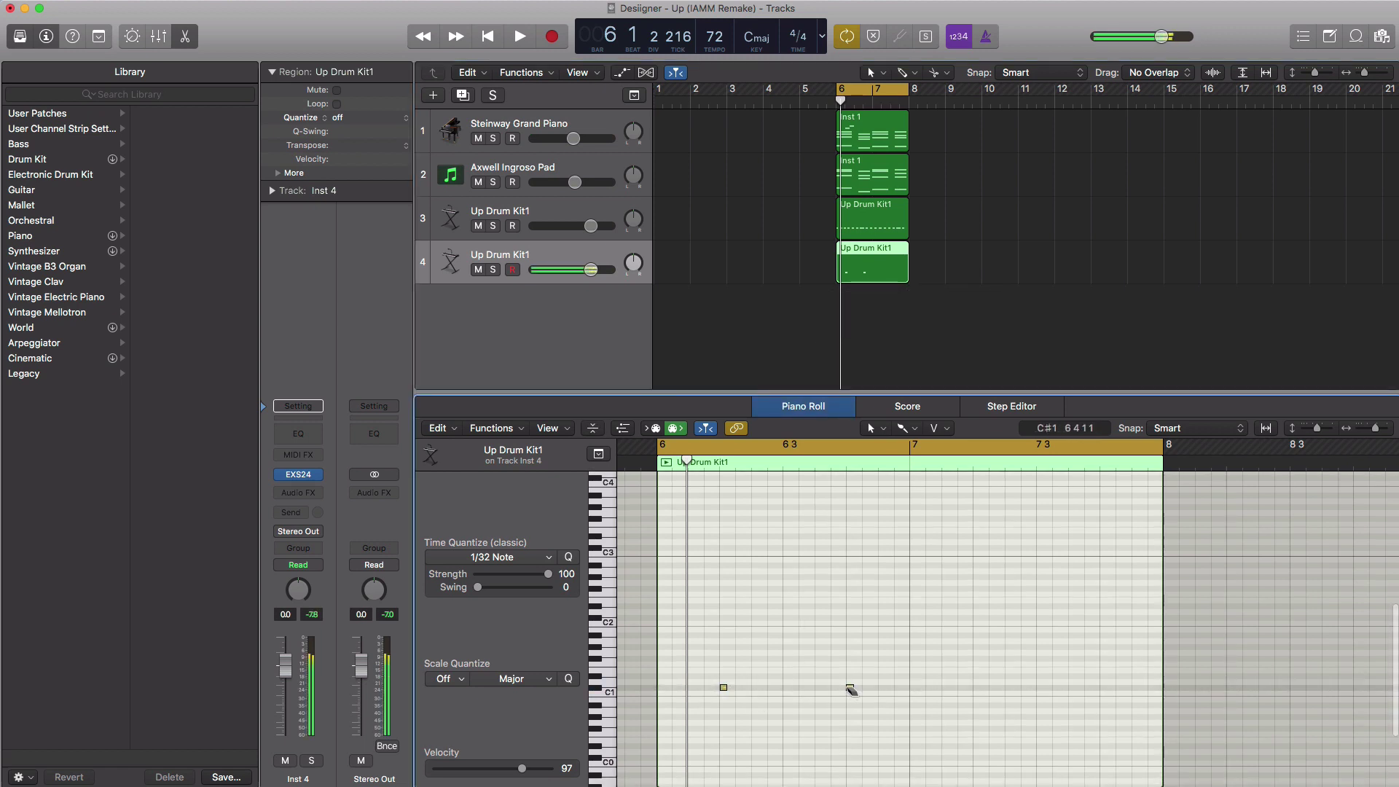
pyautogui.keyDown('super'); pyautogui.click(977, 688); pyautogui.keyUp('super')
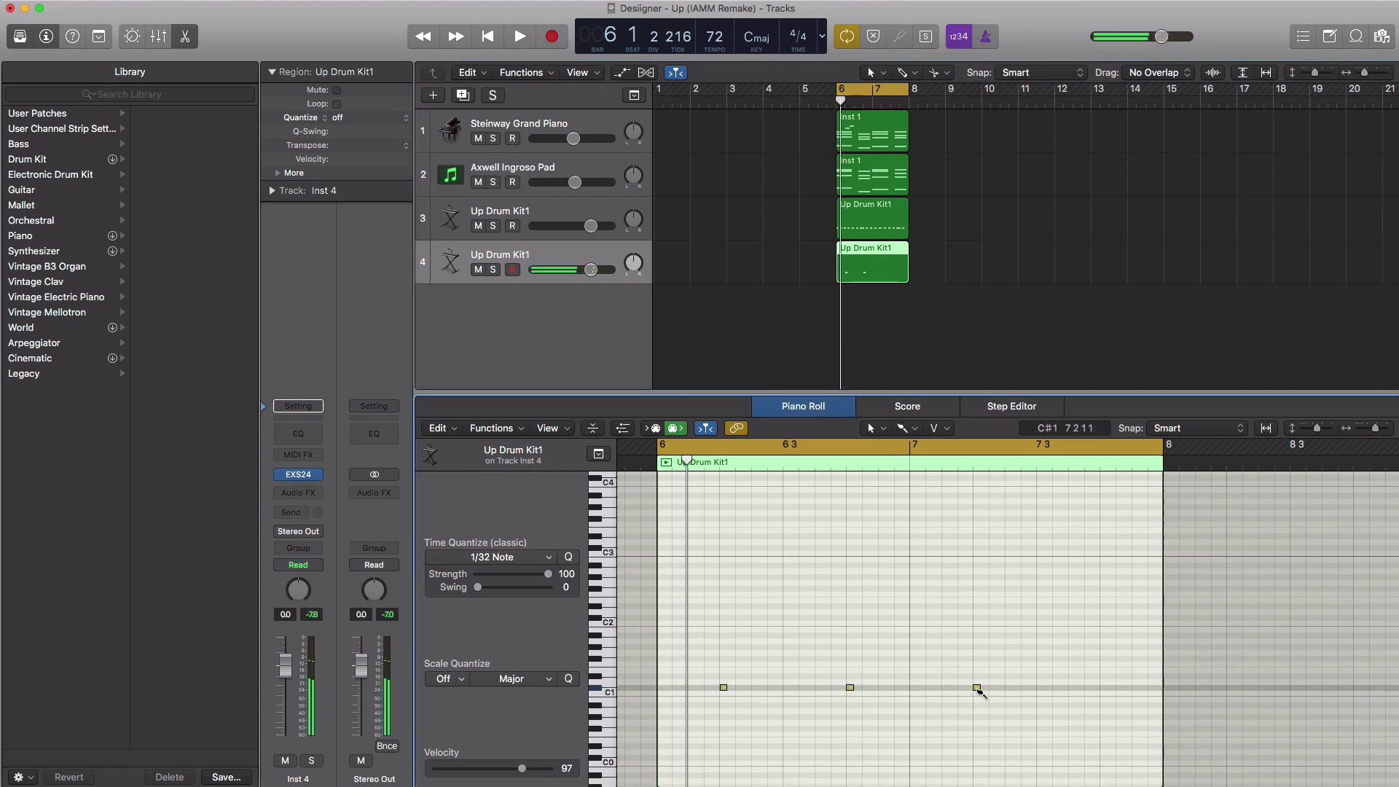
pyautogui.keyDown('super'); pyautogui.click(1104, 688); pyautogui.keyUp('super')
pyautogui.press('space')
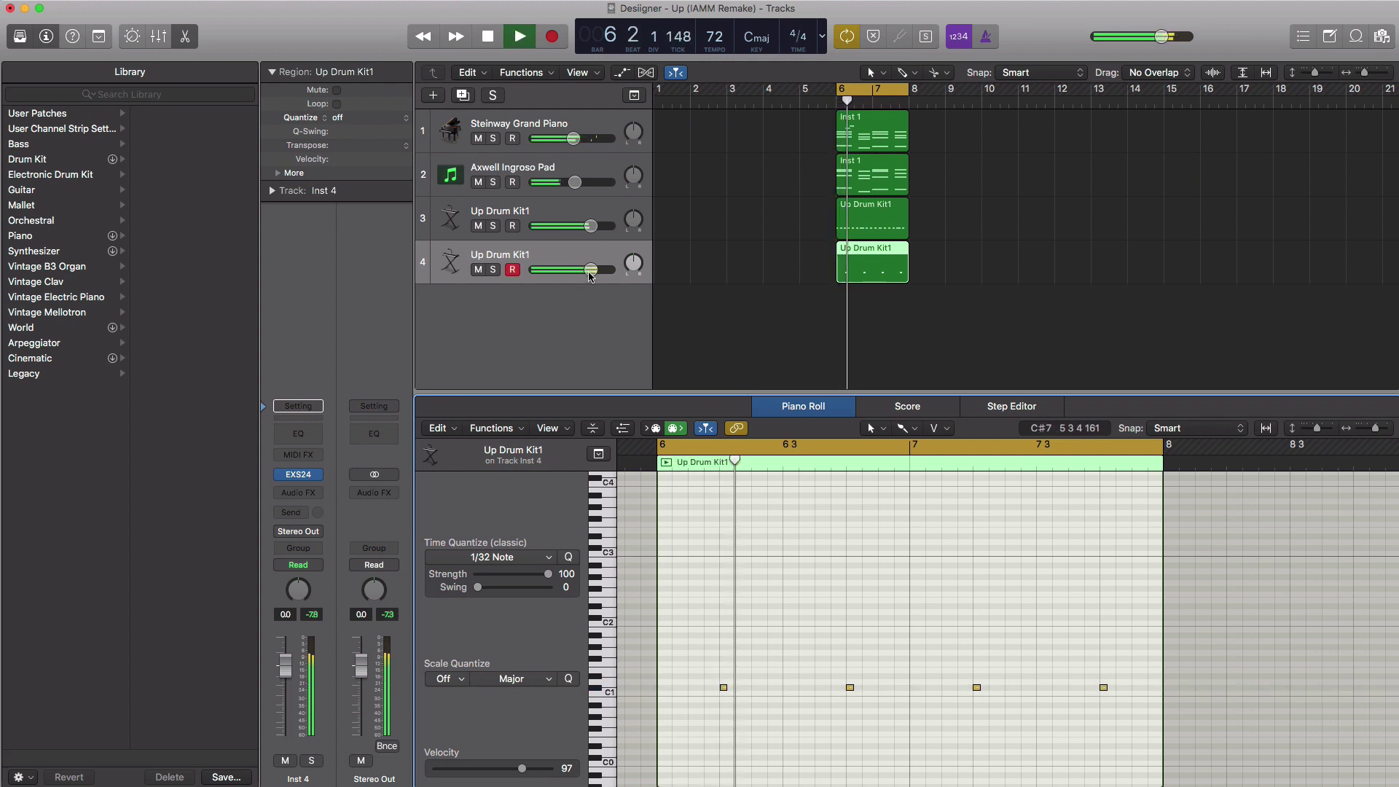
pyautogui.moveTo(591, 270); pyautogui.dragTo(593, 276)
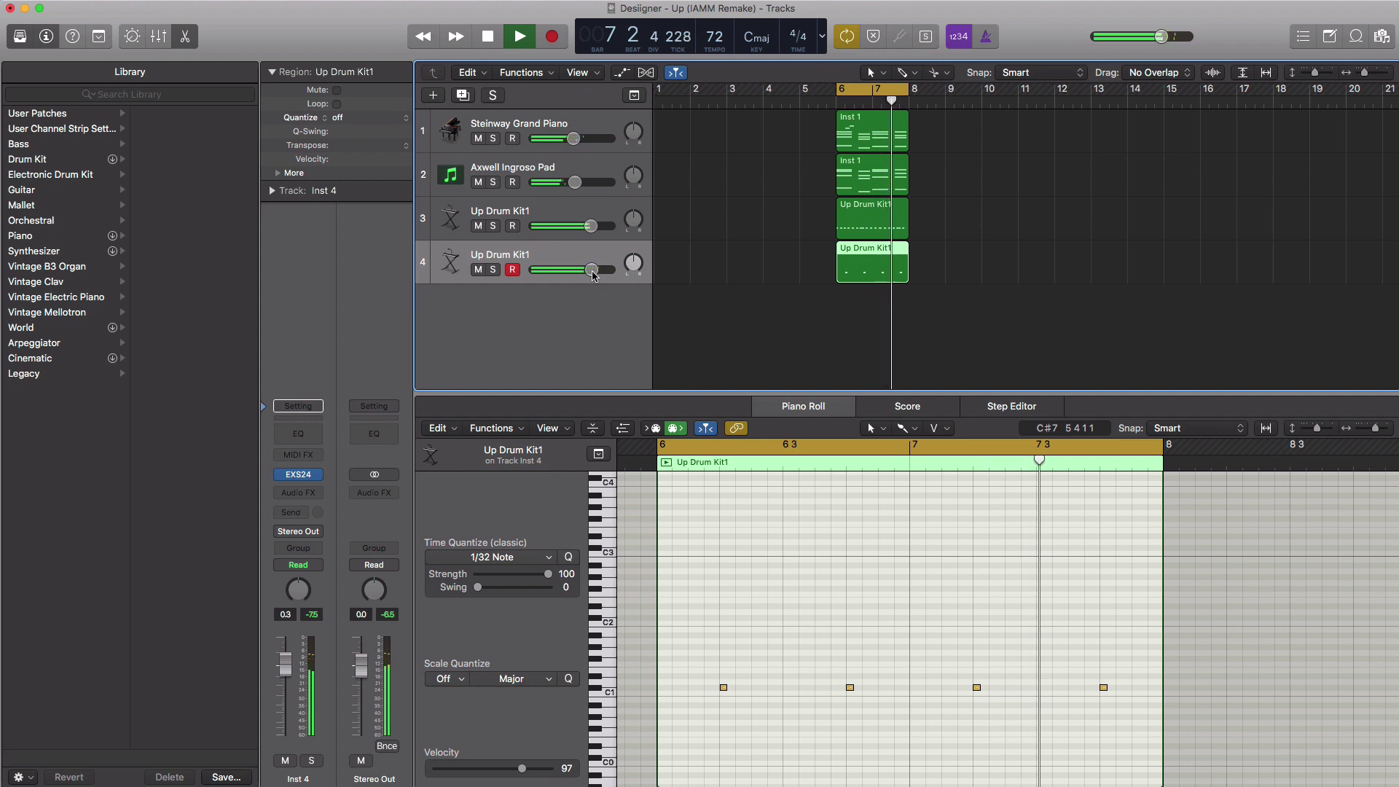
# Step: Duplicate the drum track and create a bars 6–8 region on track 5
pyautogui.press('space')
pyautogui.click(464, 95)
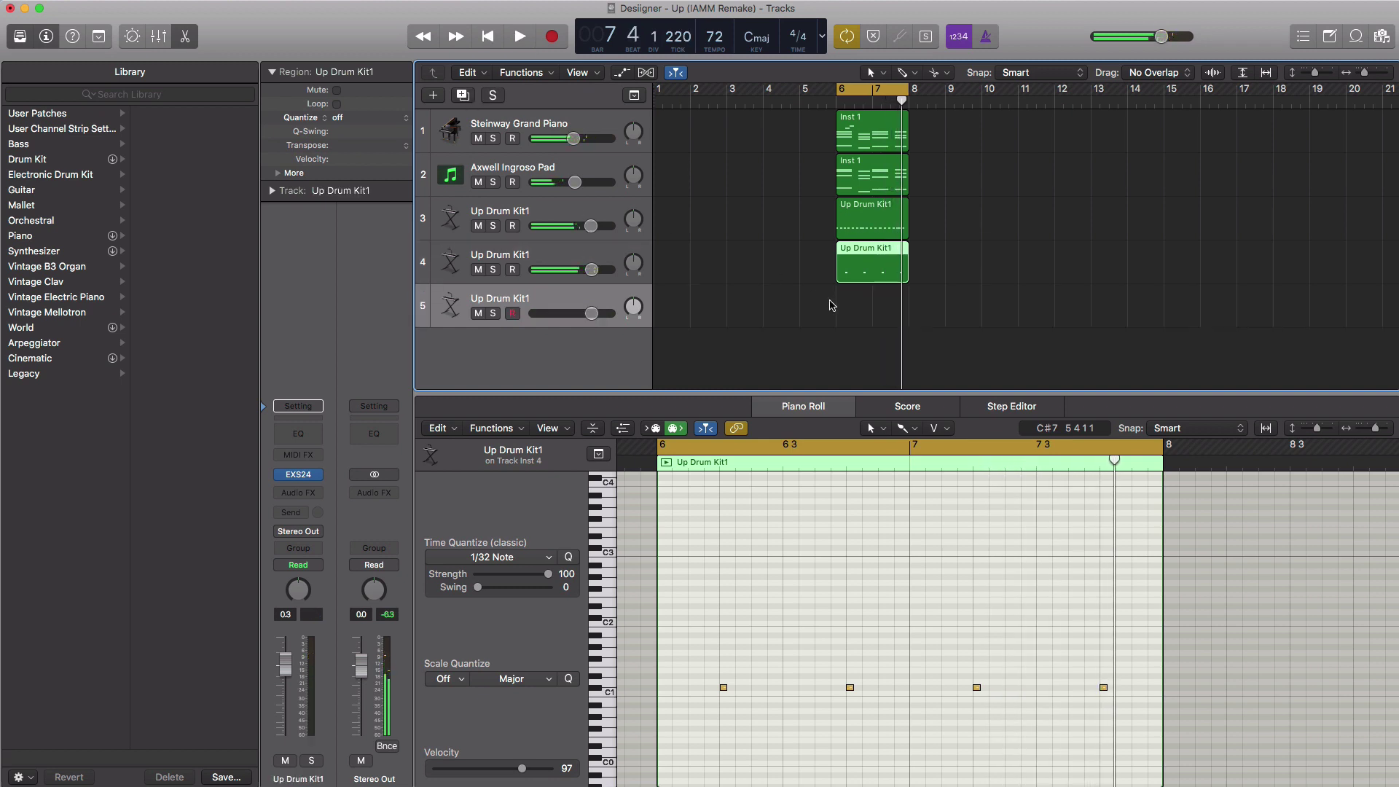
pyautogui.click(847, 321)
pyautogui.moveTo(871, 321); pyautogui.dragTo(907, 320)
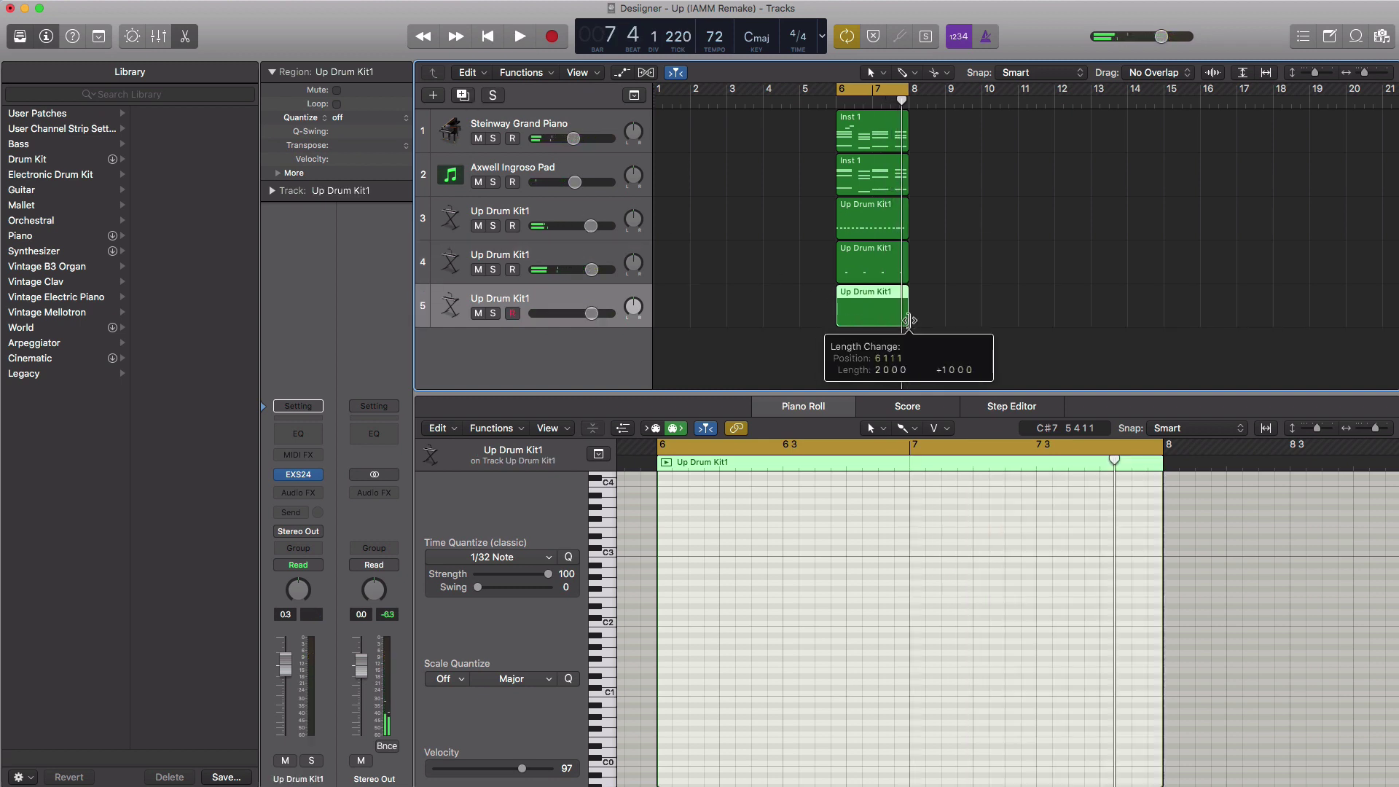
# Step: Add a D1 hit at the start of bar 6 and audition the loop
pyautogui.press('space')
pyautogui.press('space')
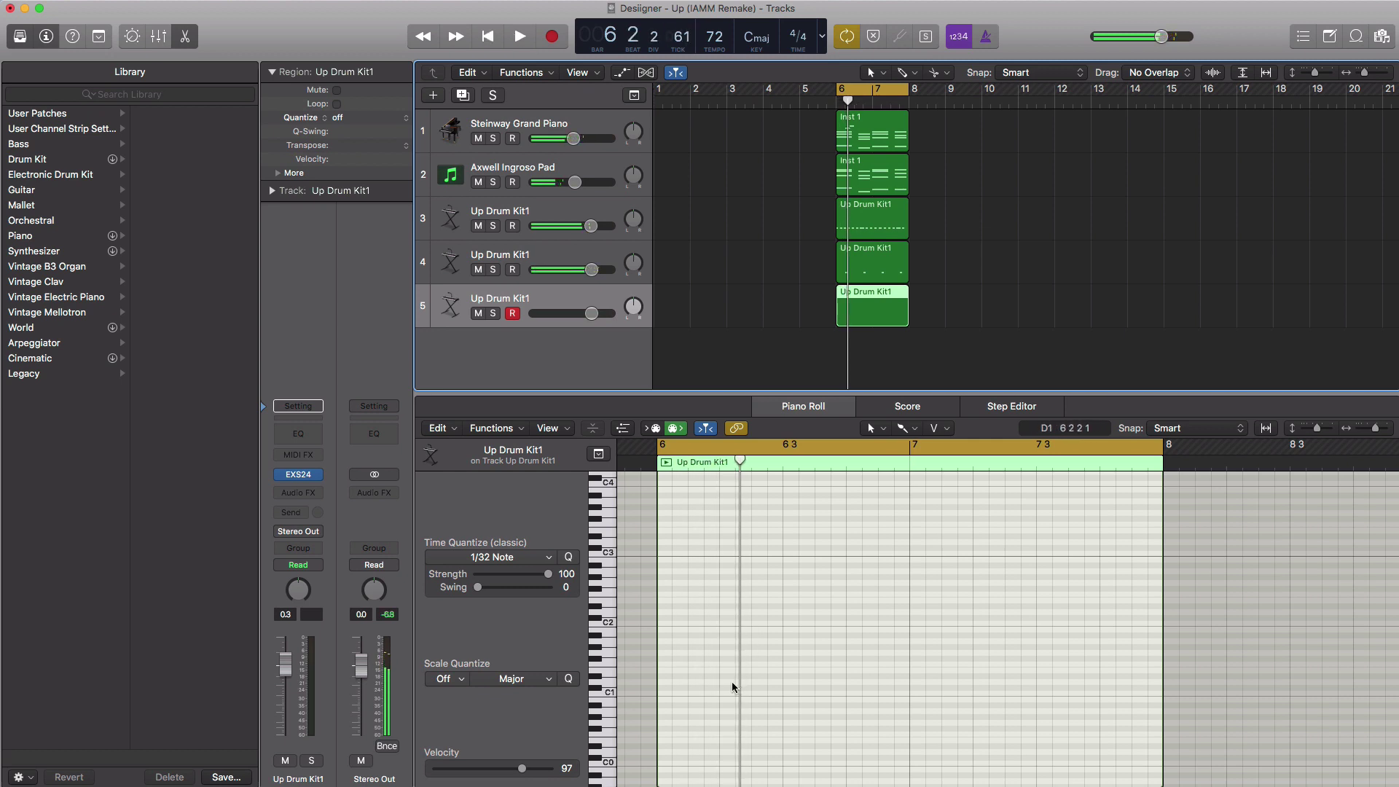
pyautogui.click(723, 681)
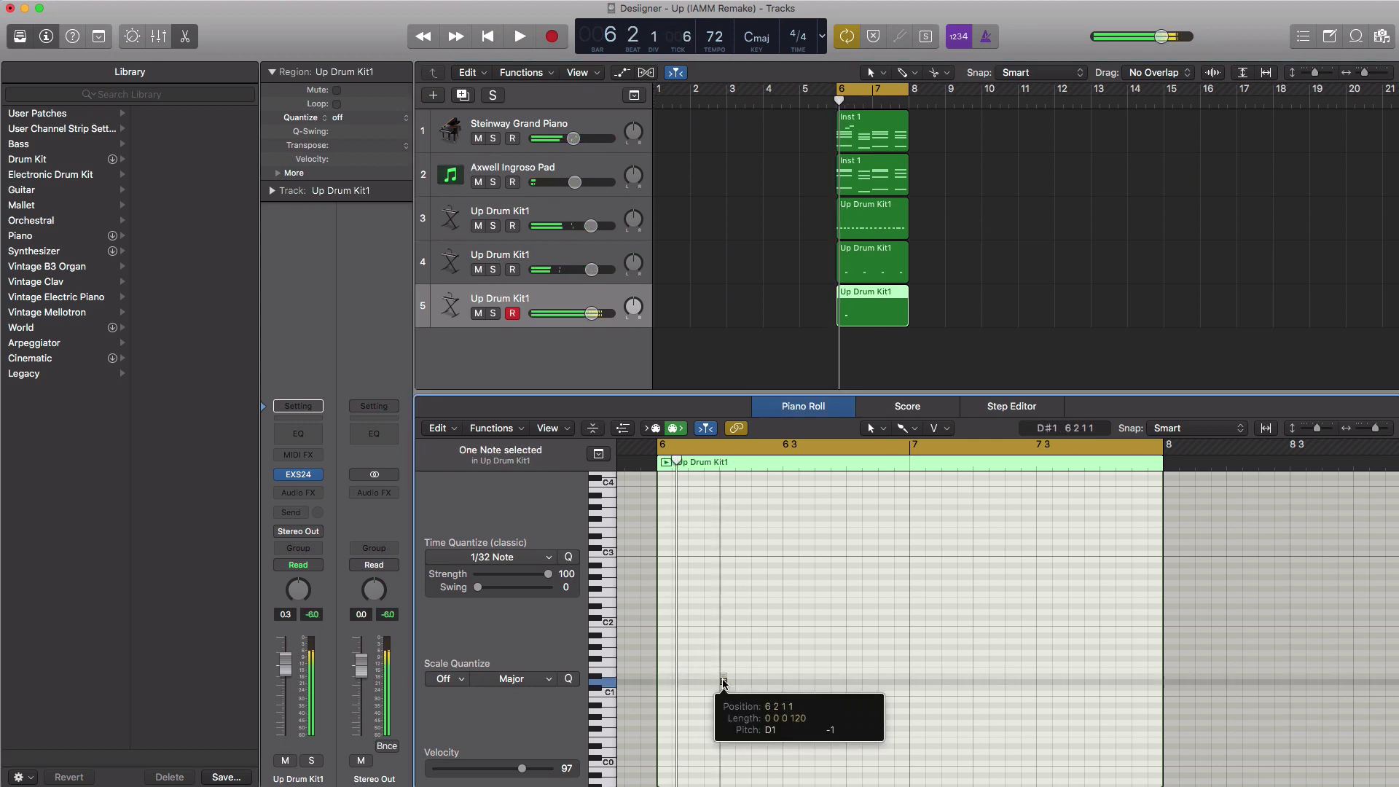
pyautogui.press('space')
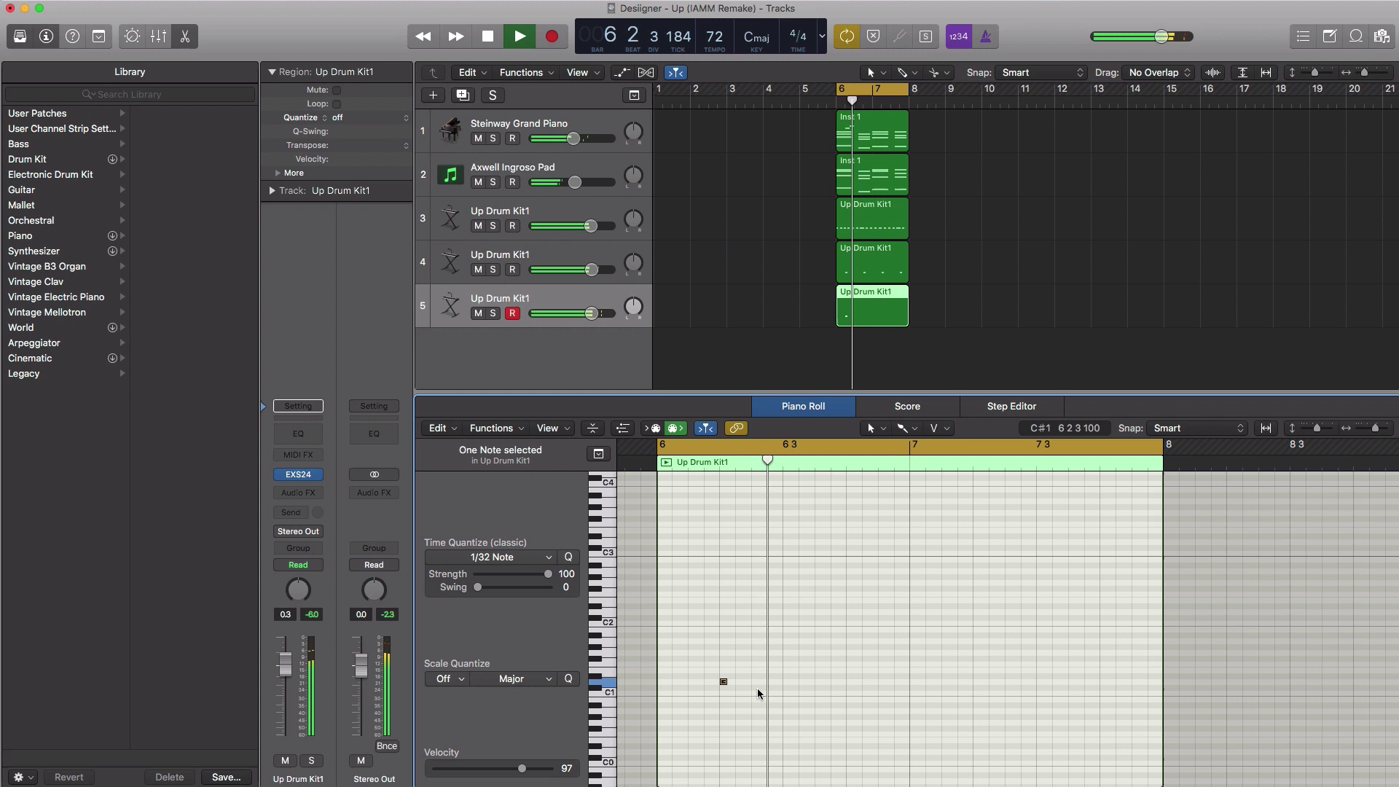
pyautogui.press('space')
pyautogui.press('space')
pyautogui.press('space')
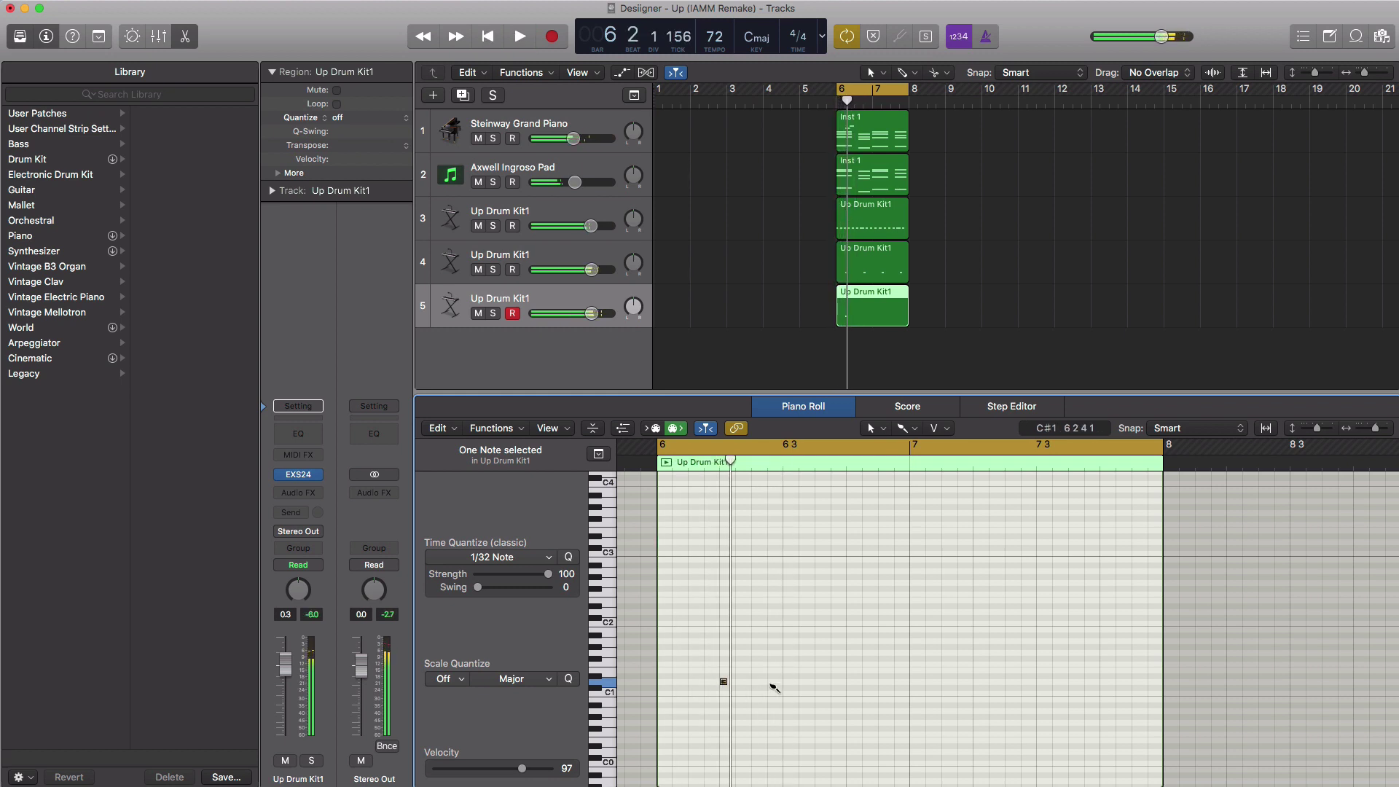
pyautogui.press('space')
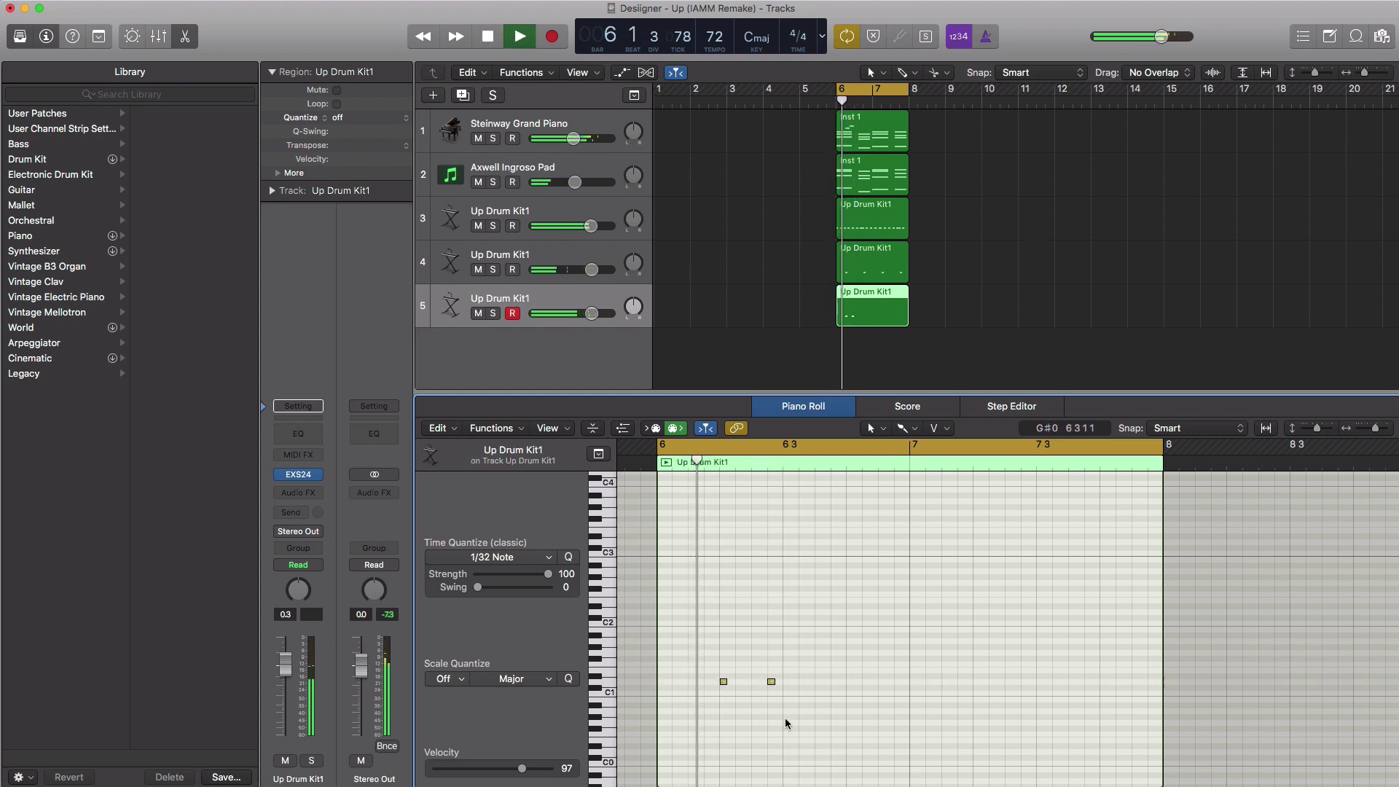
pyautogui.press('space')
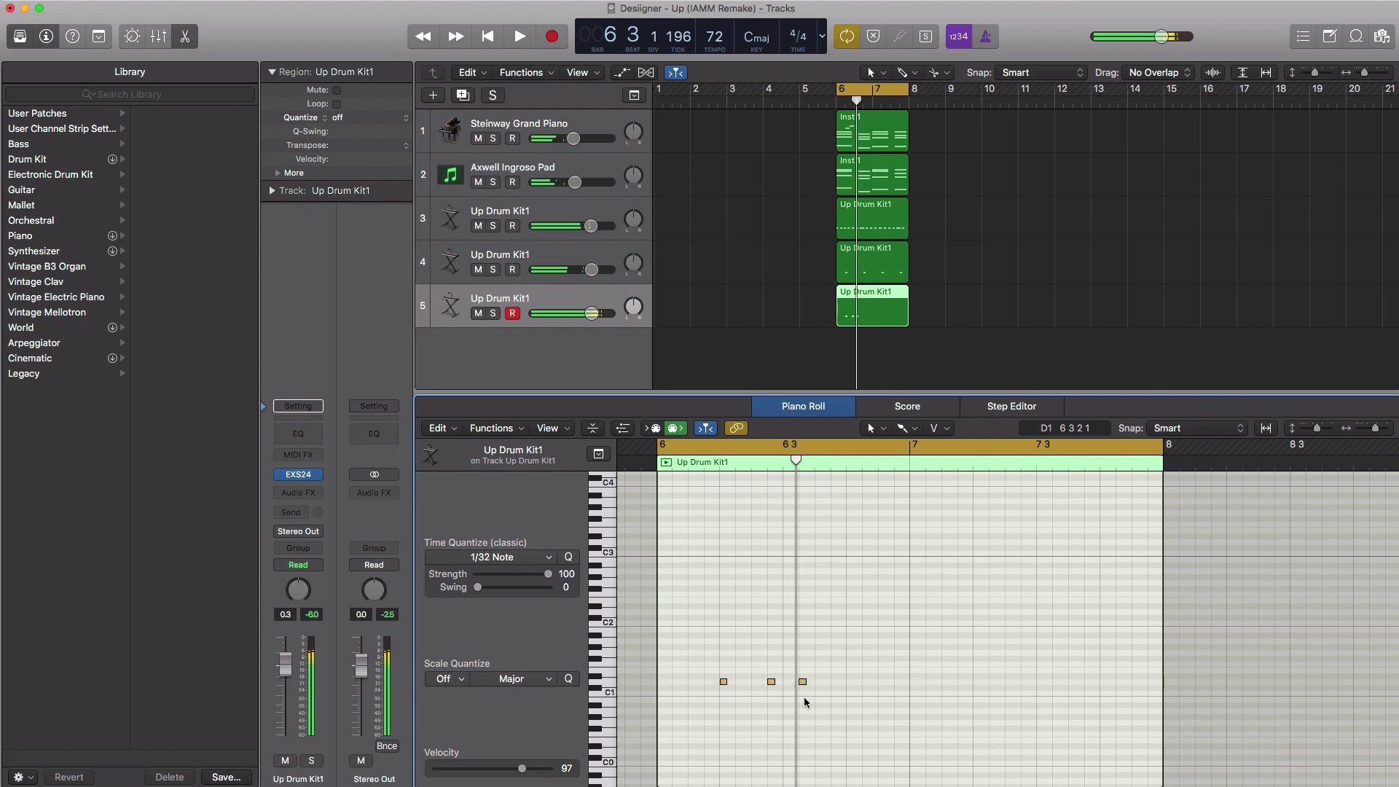
pyautogui.press('space')
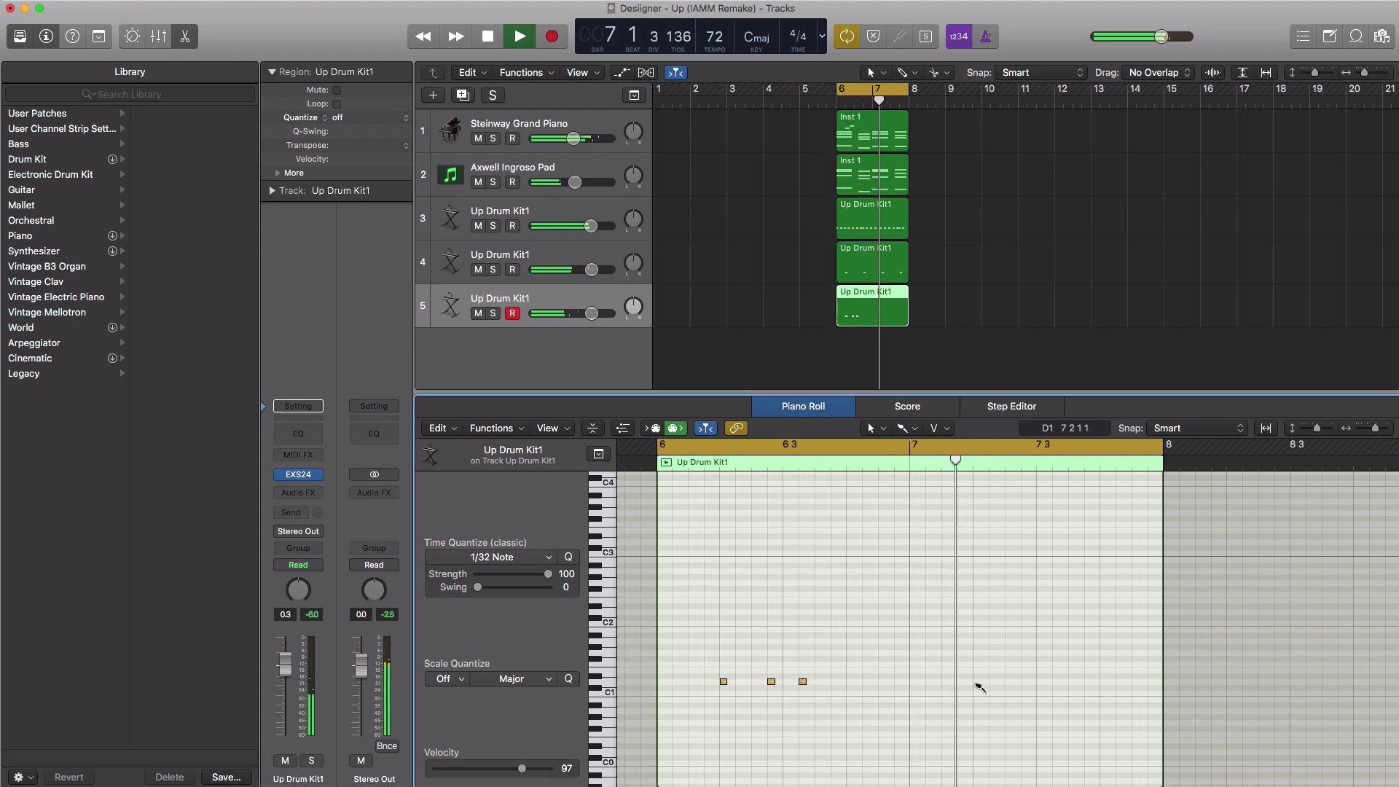
# Step: Add more D1 hits across bars 6 and 7, then lower track 5 to -1.7 dB
pyautogui.click(976, 681)
pyautogui.click(1024, 681)
pyautogui.click(1048, 682)
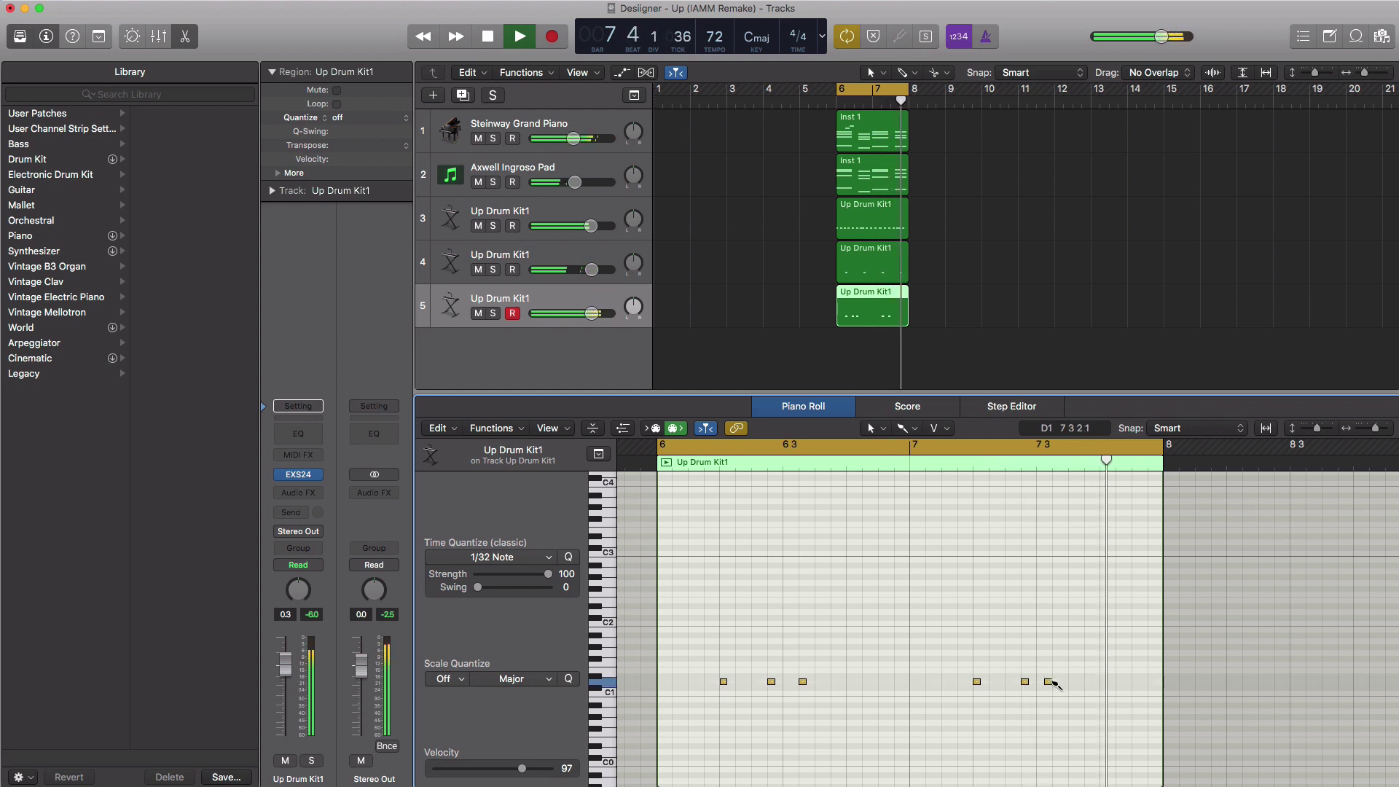
pyautogui.moveTo(1049, 681); pyautogui.dragTo(1058, 683)
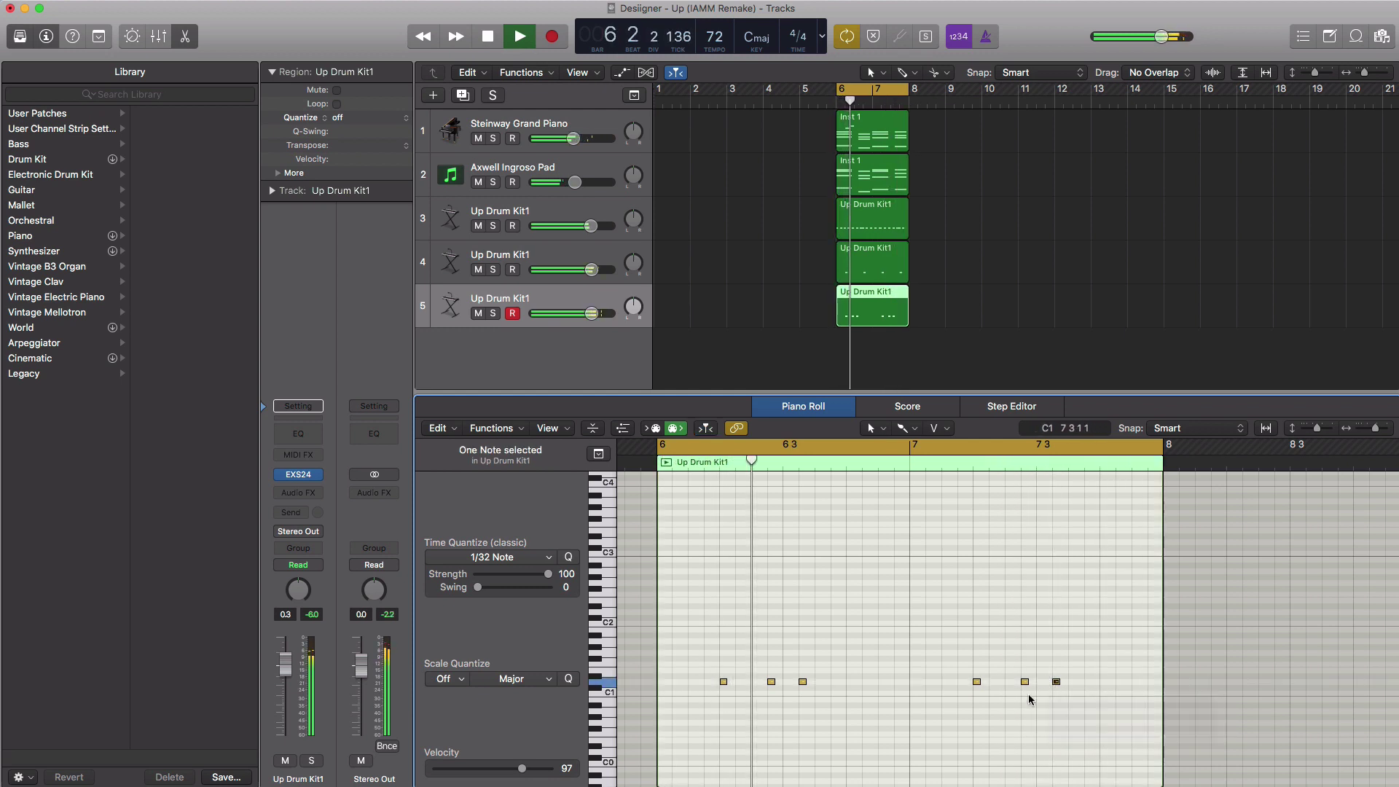
pyautogui.keyDown('super'); pyautogui.click(850, 681); pyautogui.keyUp('super')
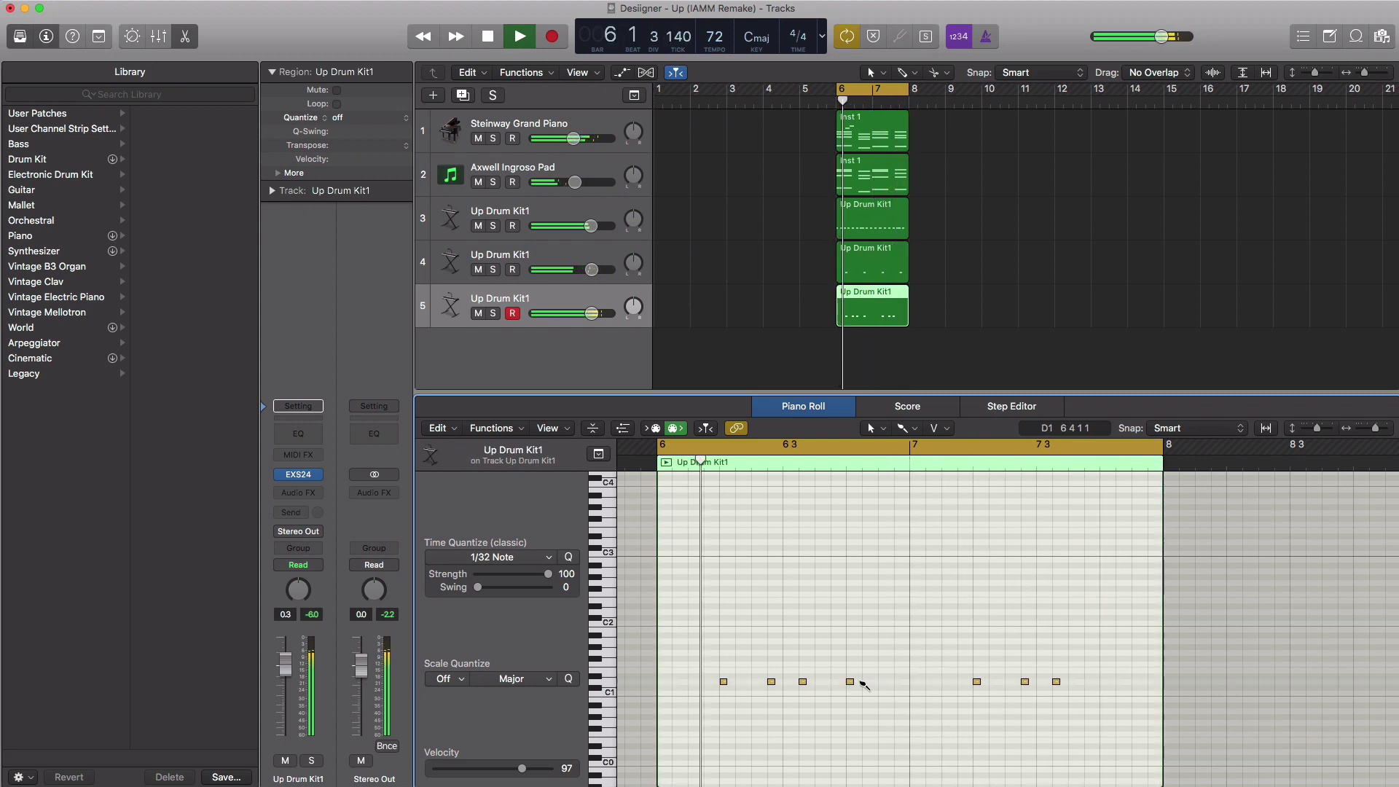
pyautogui.keyDown('super'); pyautogui.click(1103, 681); pyautogui.keyUp('super')
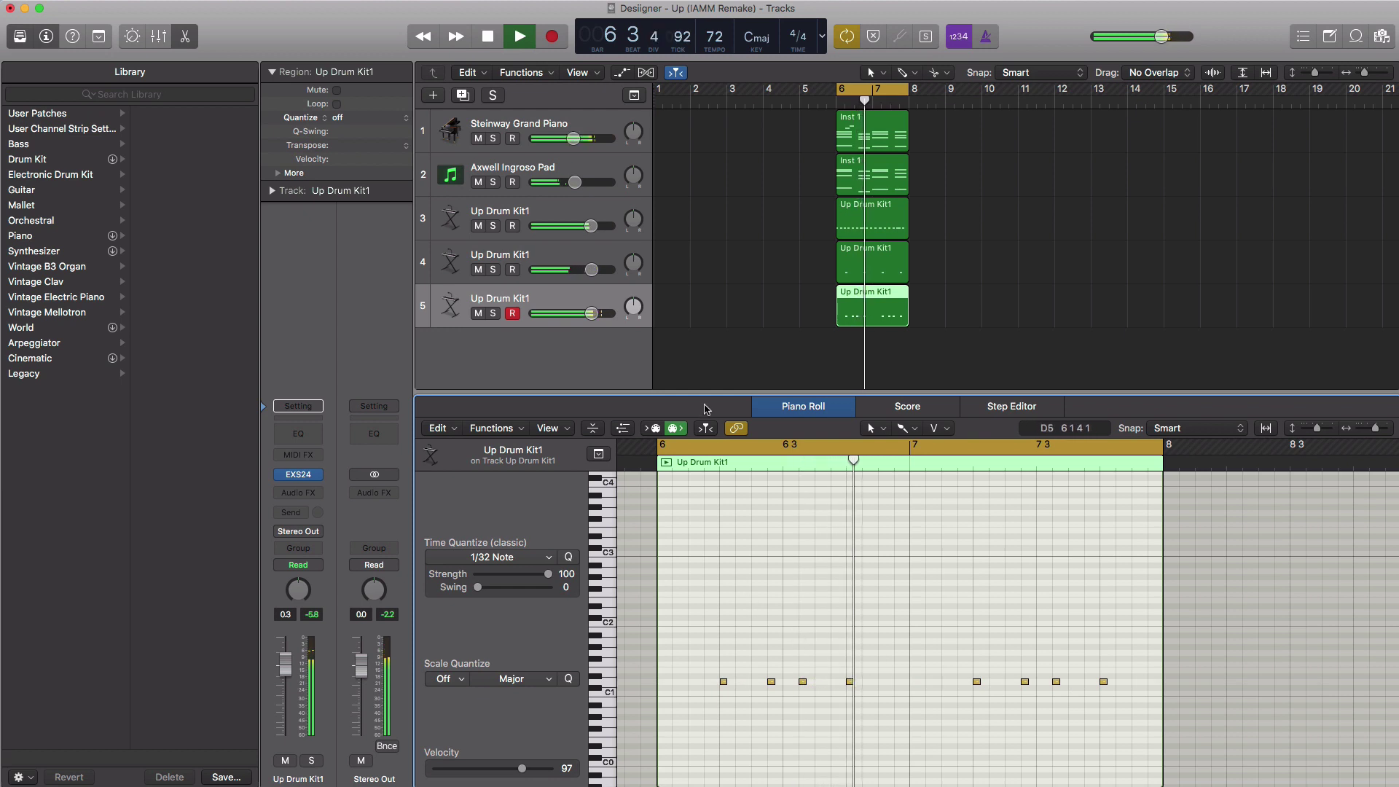
pyautogui.moveTo(591, 313); pyautogui.dragTo(585, 313)
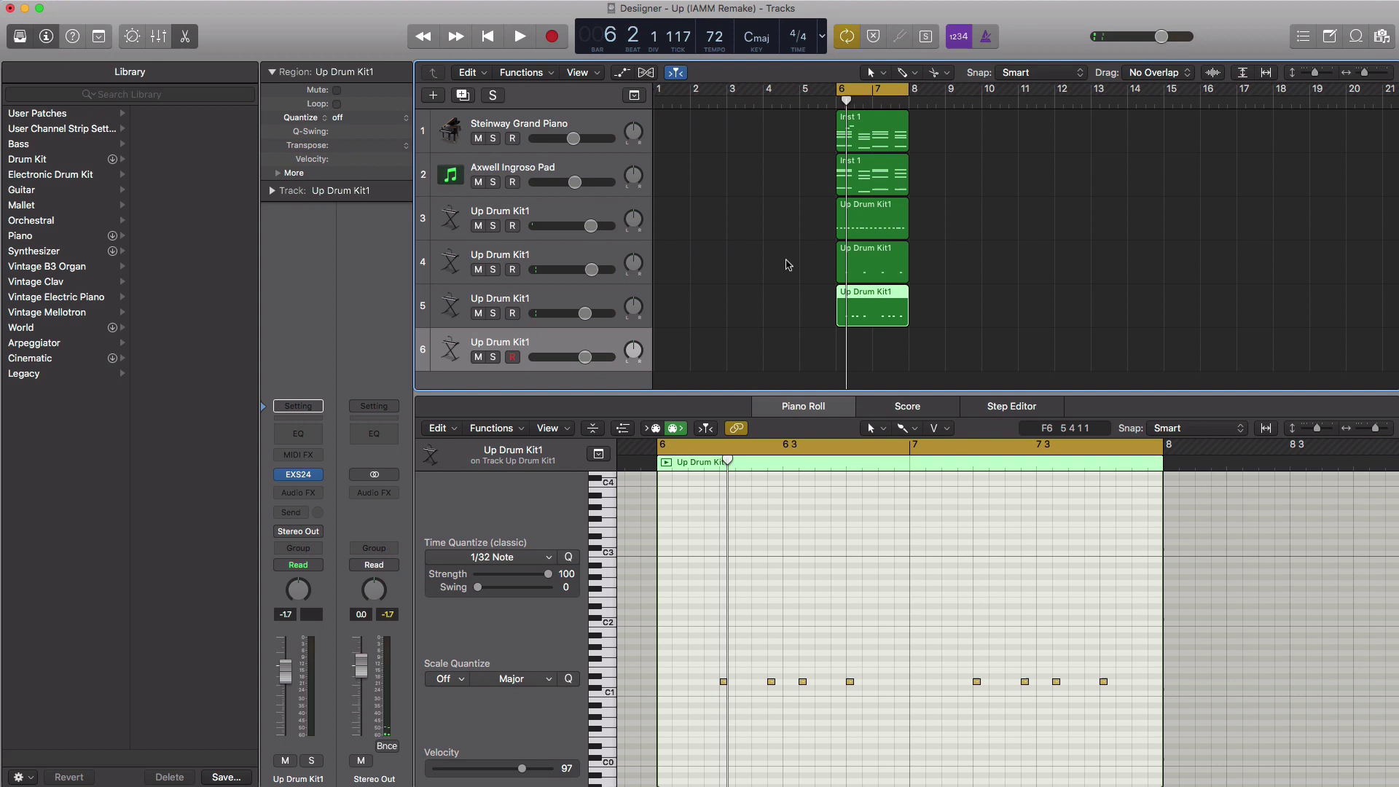
# Step: Create a bars 6–8 region on track 6 and add a C1 hit at its start
pyautogui.click(851, 349)
pyautogui.moveTo(867, 362); pyautogui.dragTo(900, 362)
pyautogui.doubleClick(877, 362)
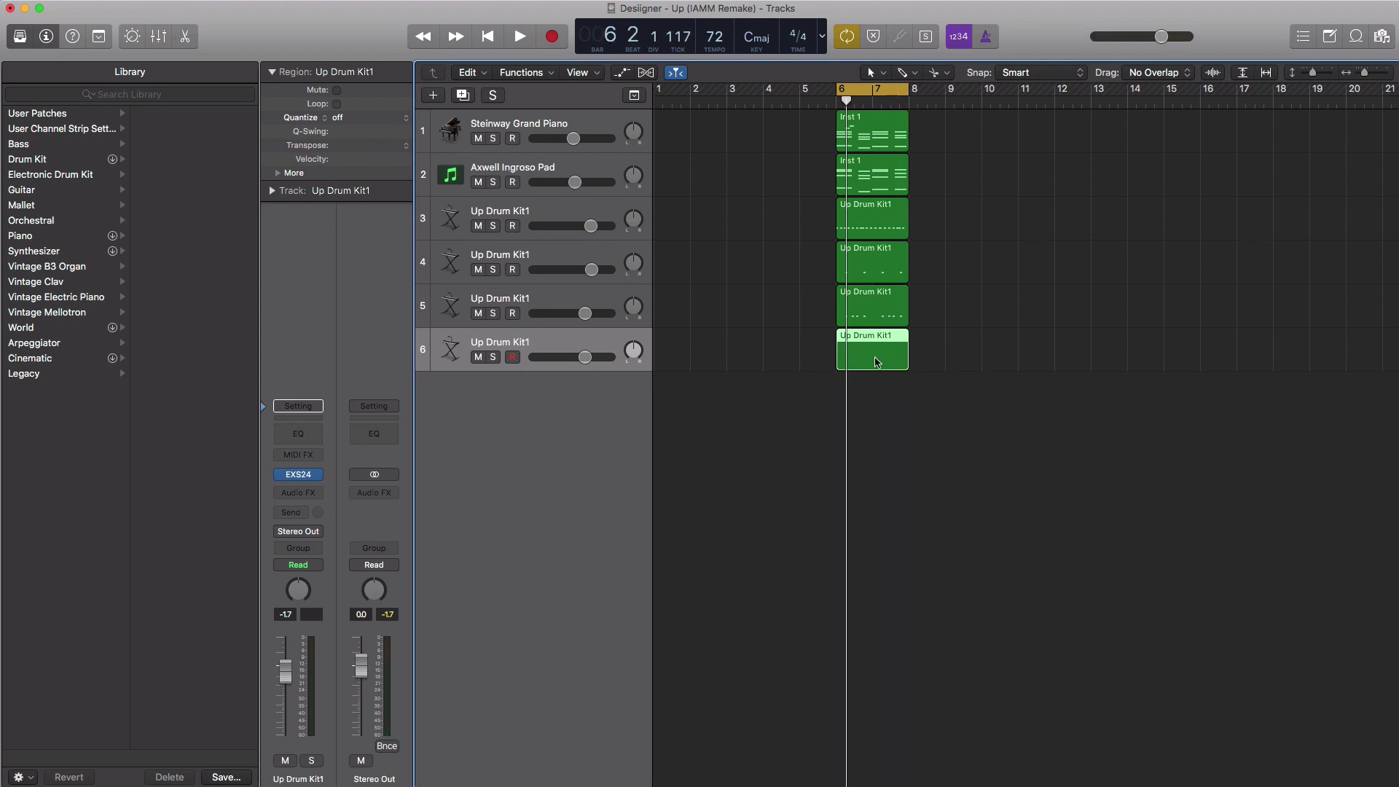
pyautogui.doubleClick(877, 362)
pyautogui.scroll(-2, 778, 594)
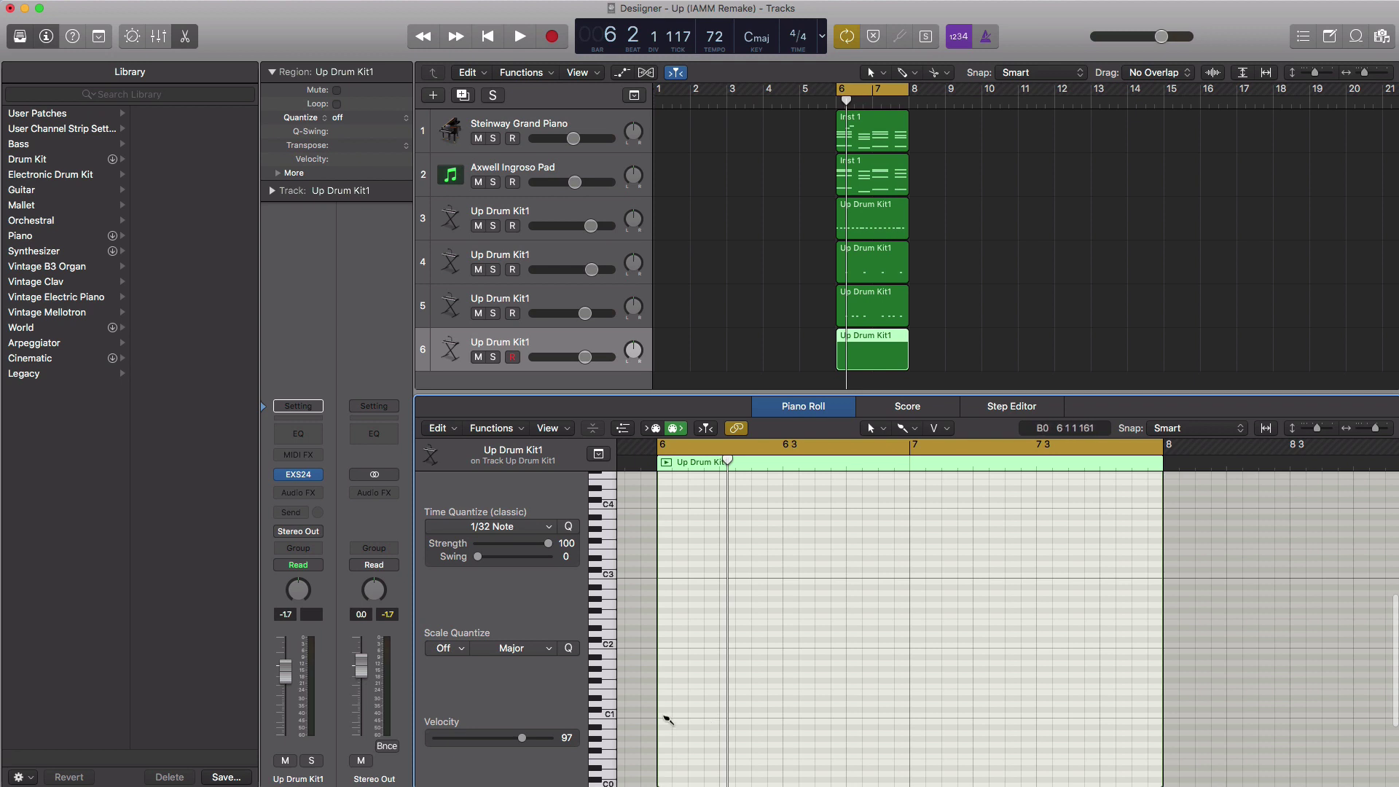
pyautogui.click(664, 716)
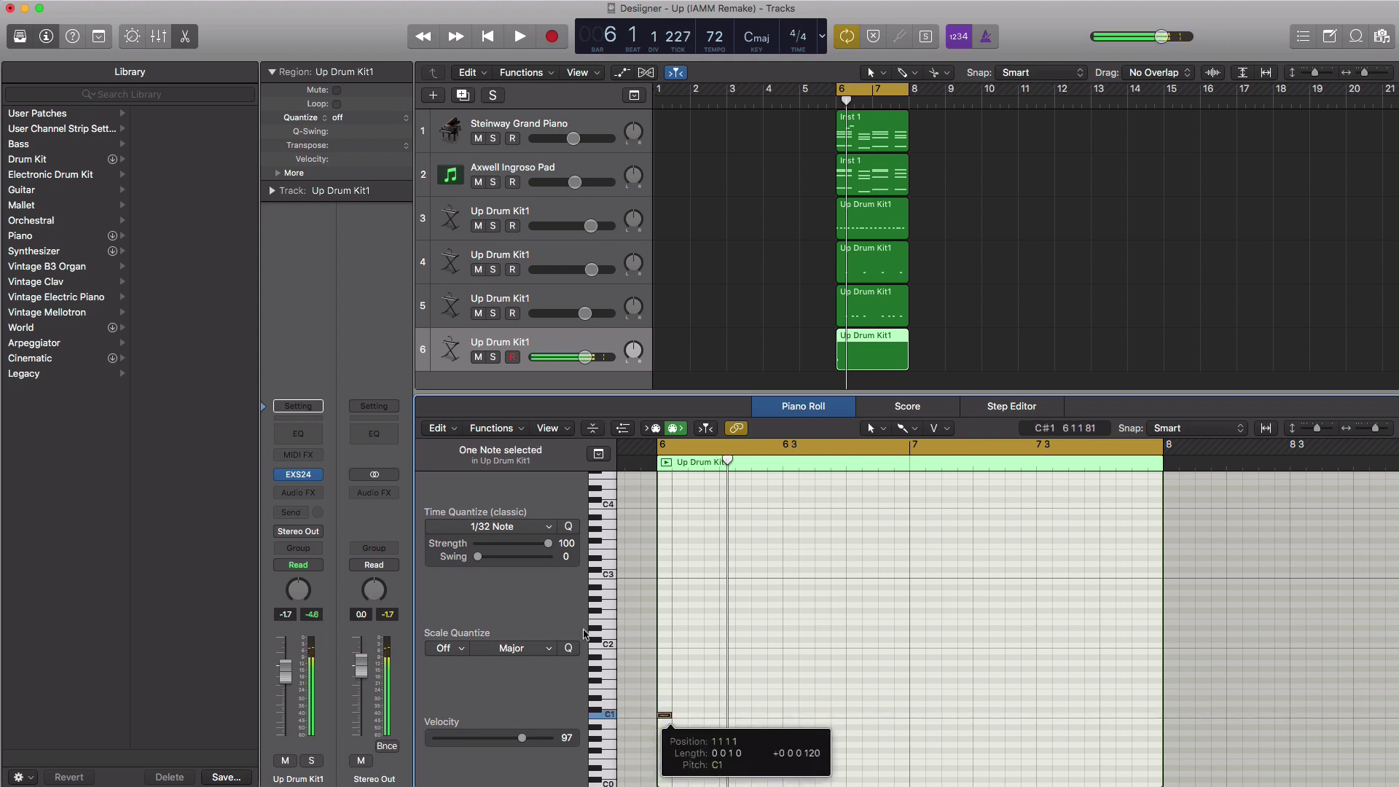
# Step: Set quantize to 1/16 Note and pencil sparse C1 hits through bars 6 and 7
pyautogui.click(510, 526)
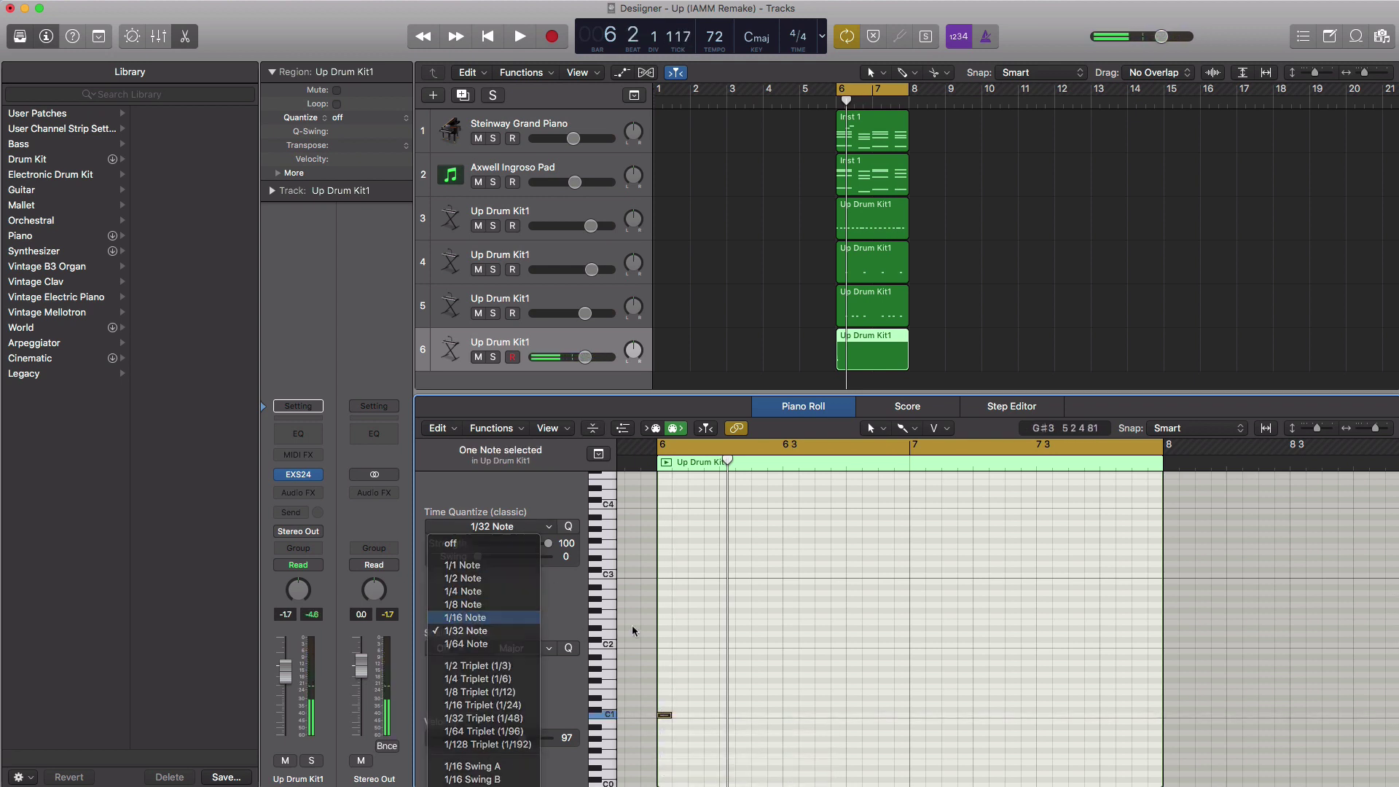
pyautogui.press('Return')
pyautogui.press('space')
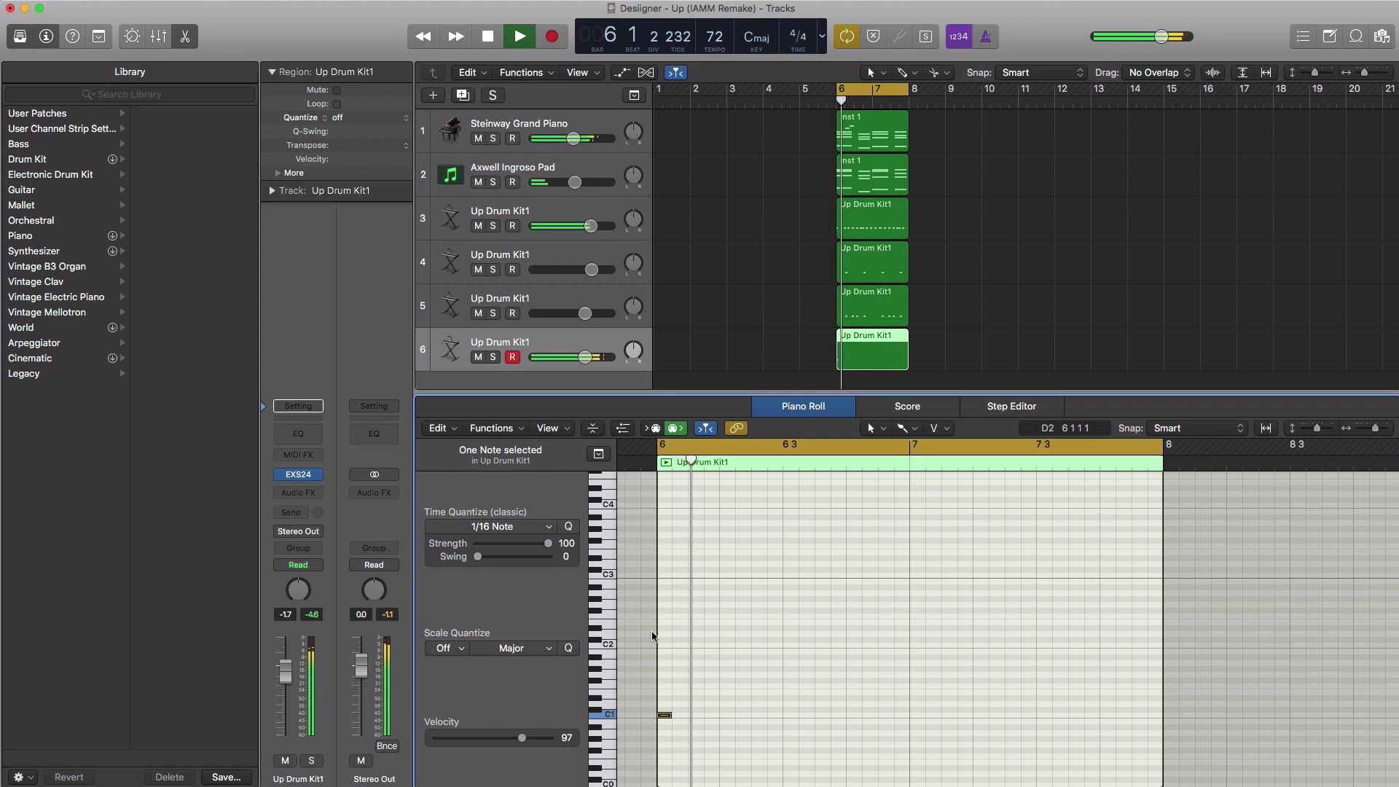
pyautogui.keyDown('super'); pyautogui.click(712, 717); pyautogui.keyUp('super')
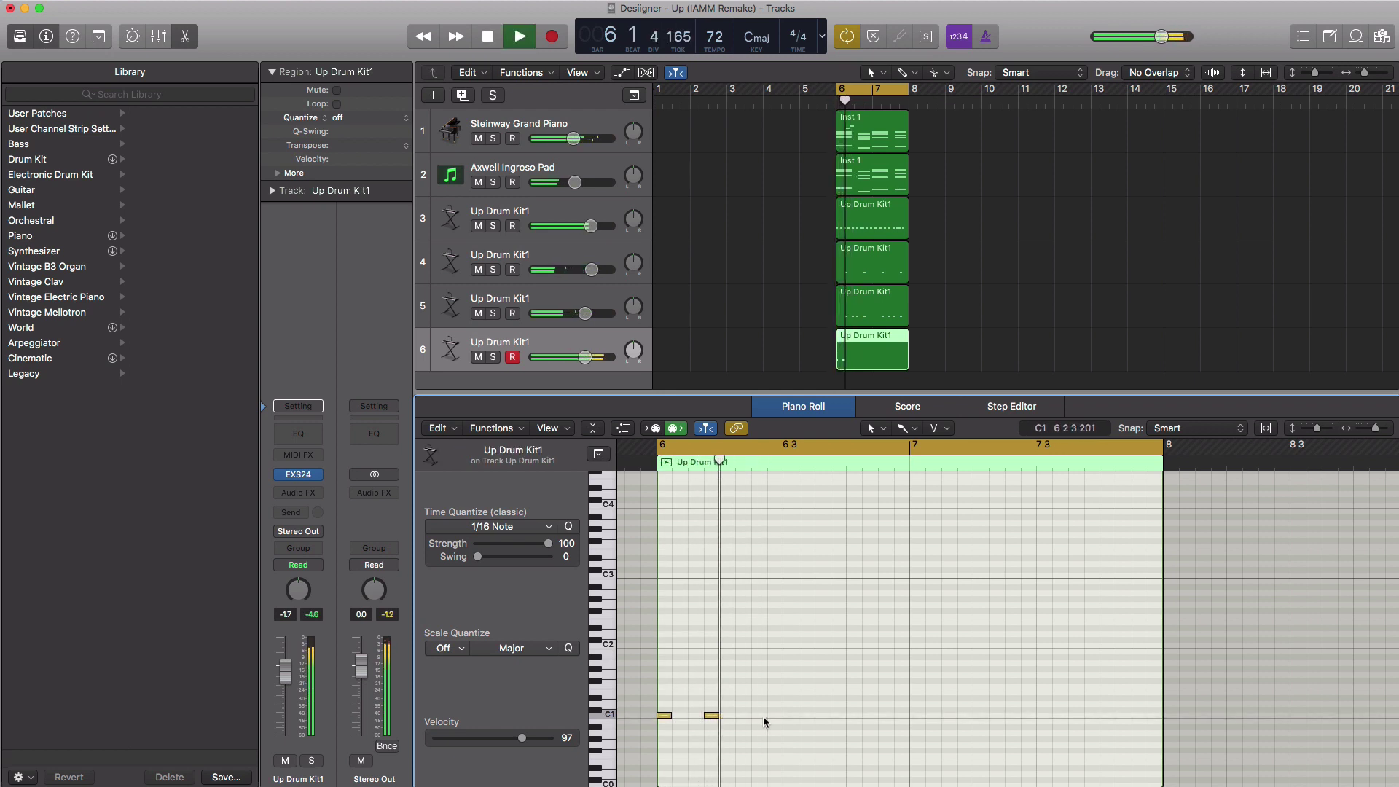
pyautogui.press('space')
pyautogui.keyDown('super'); pyautogui.click(819, 716); pyautogui.keyUp('super')
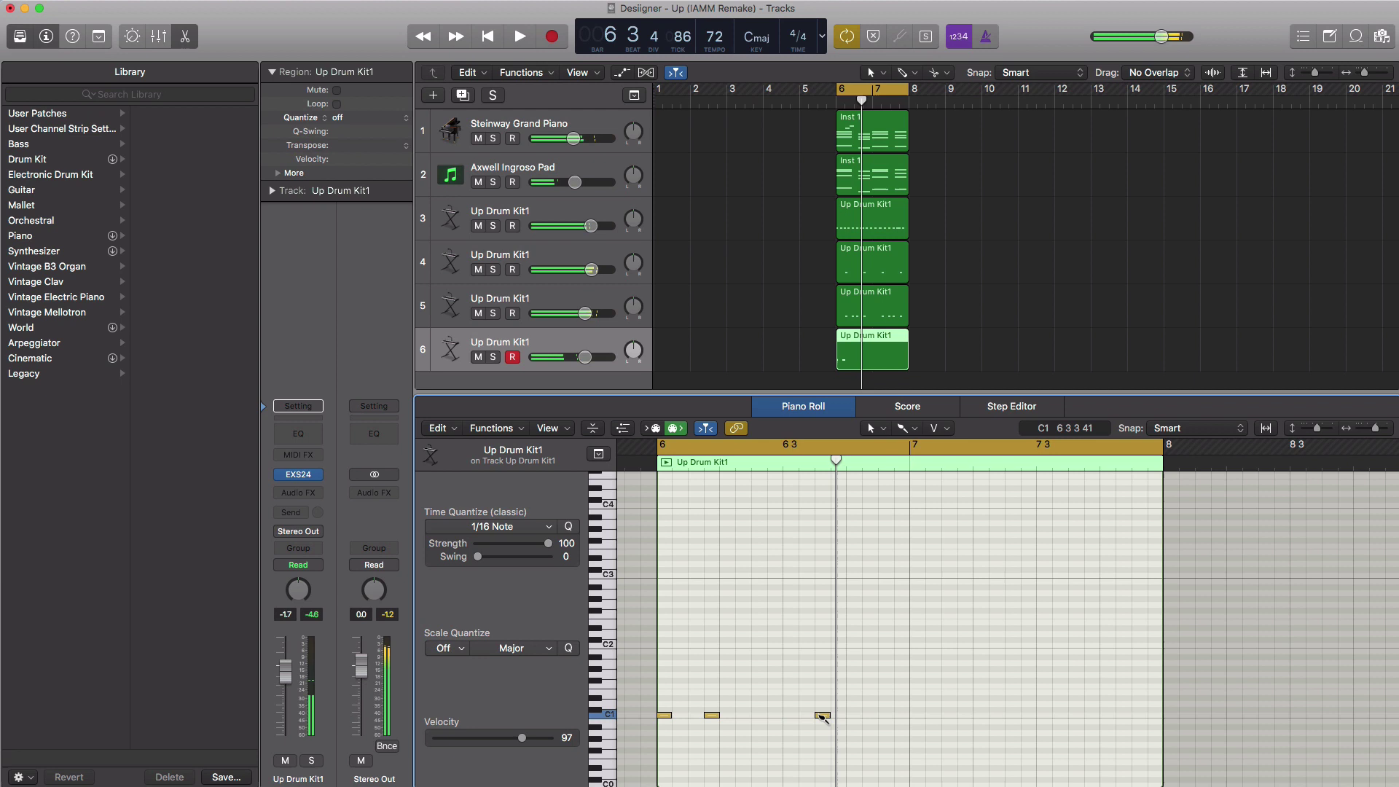
pyautogui.press('space')
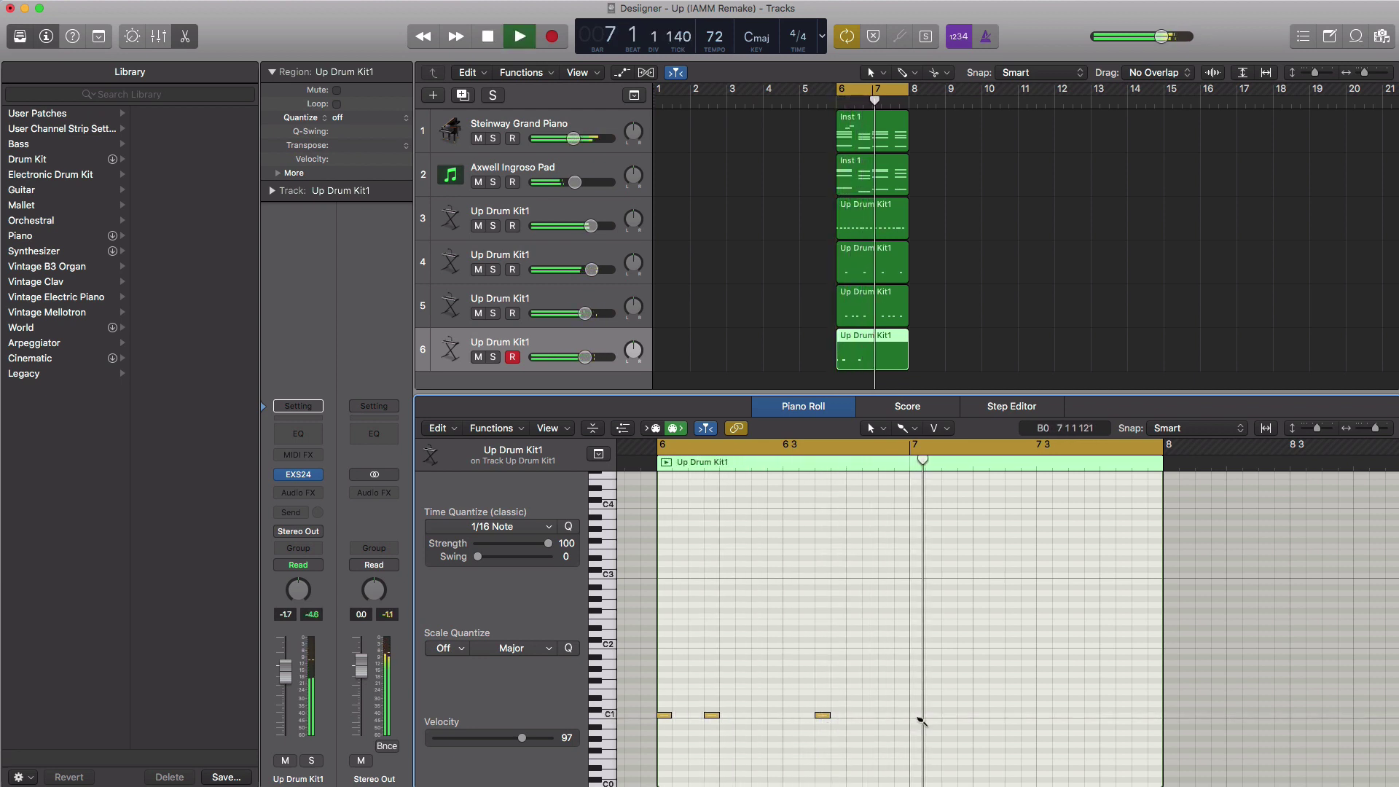
pyautogui.keyDown('super'); pyautogui.click(917, 715); pyautogui.keyUp('super')
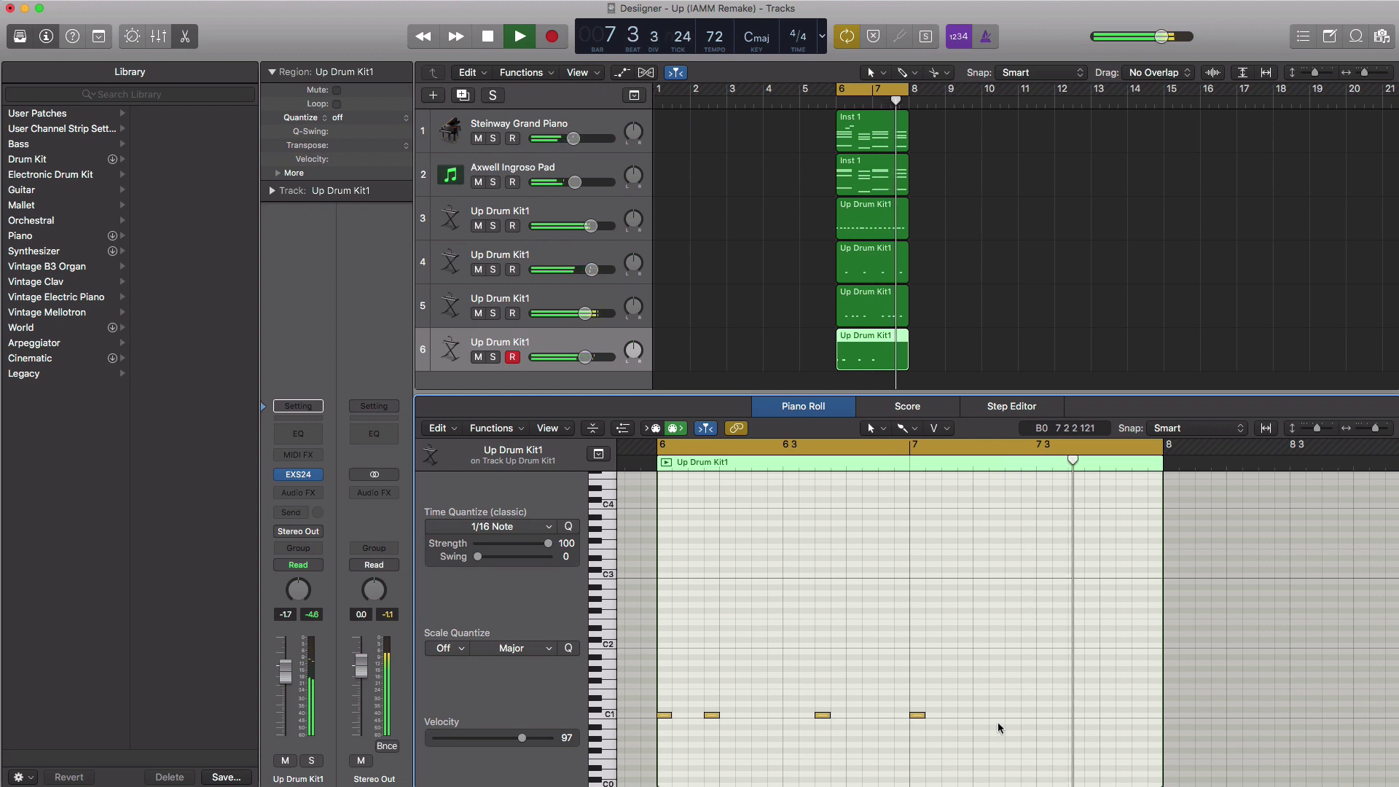
pyautogui.keyDown('super'); pyautogui.click(1058, 714); pyautogui.keyUp('super')
pyautogui.keyDown('super'); pyautogui.click(1074, 714); pyautogui.keyUp('super')
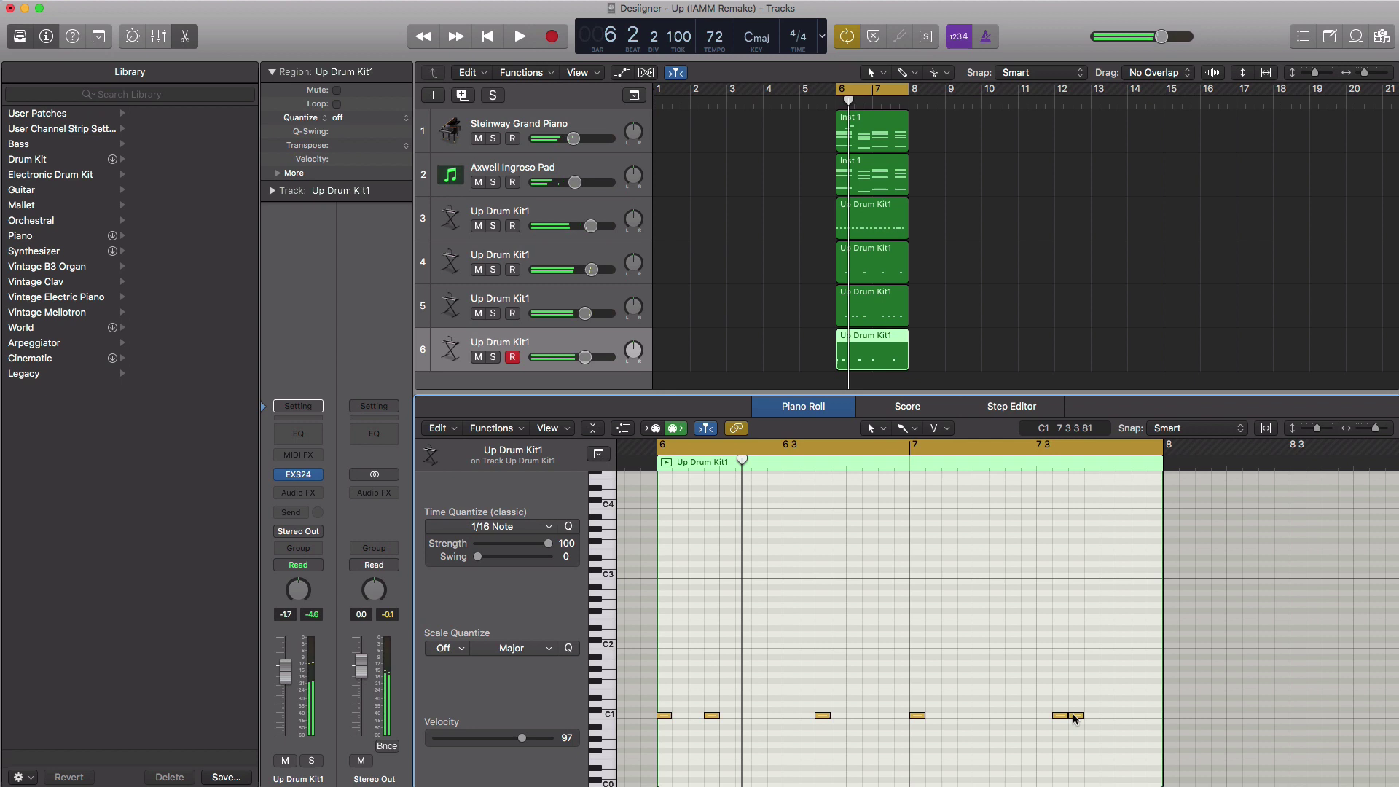
pyautogui.moveTo(1072, 714)
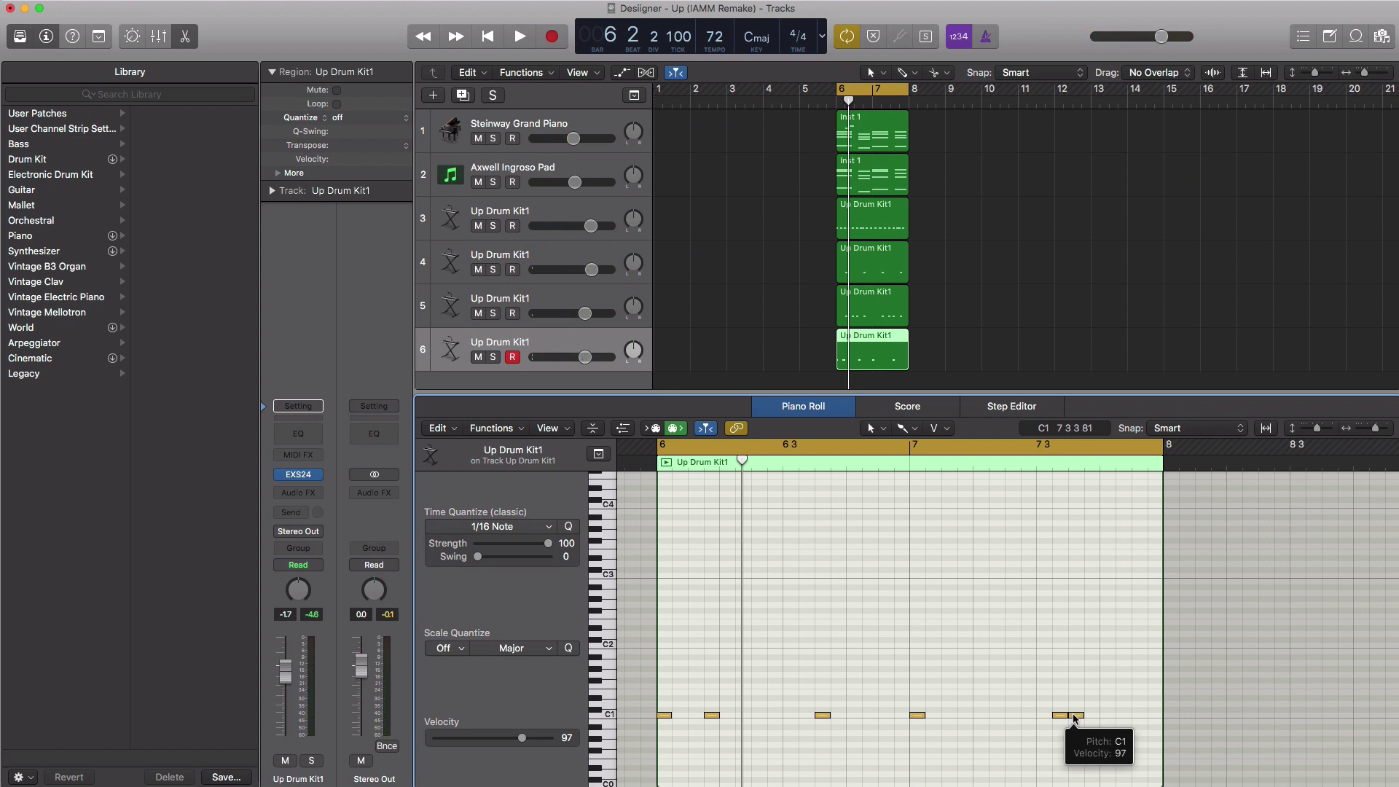
# Step: Add a seventh software instrument track running the ES2 synth with its 808 preset
pyautogui.click(433, 95)
pyautogui.press('Return')
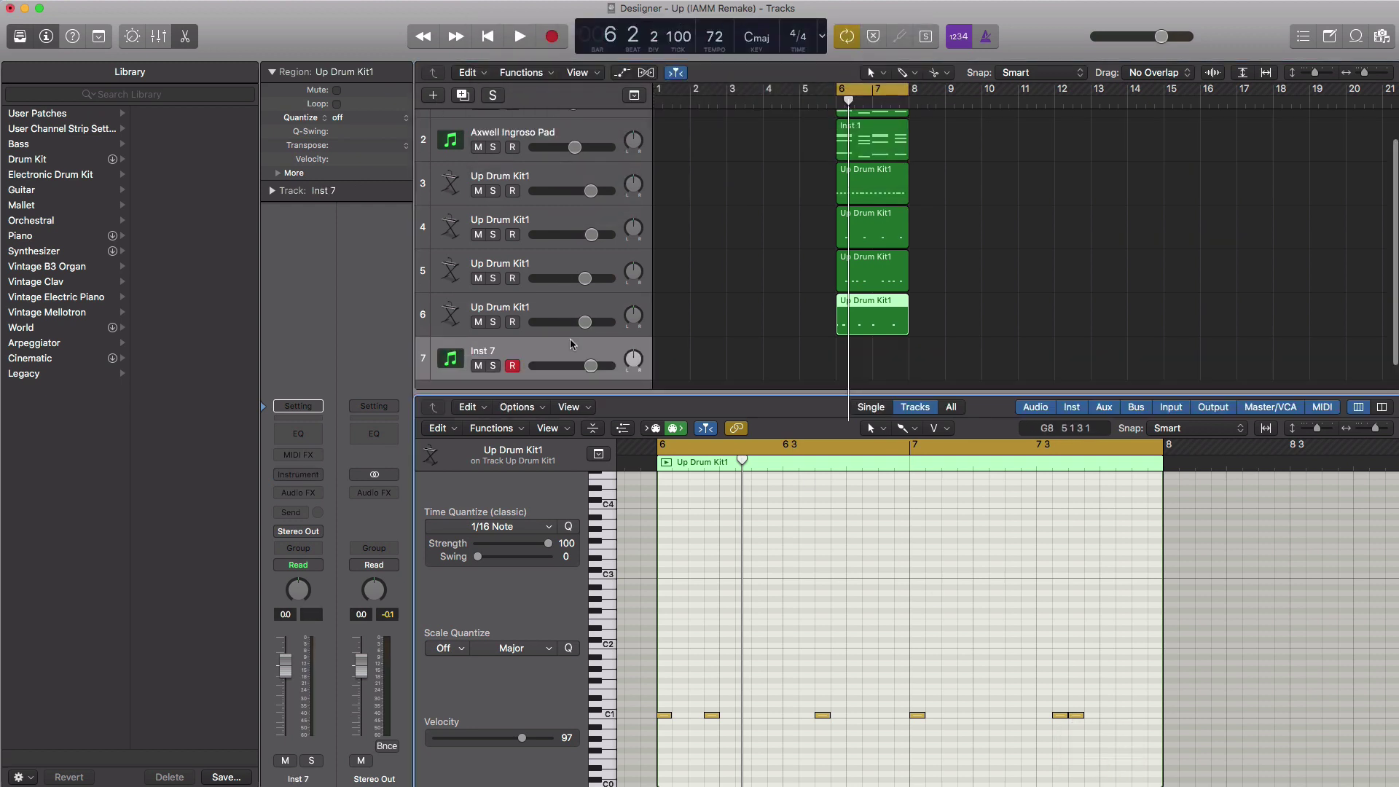
pyautogui.press('e')
pyautogui.click(299, 475)
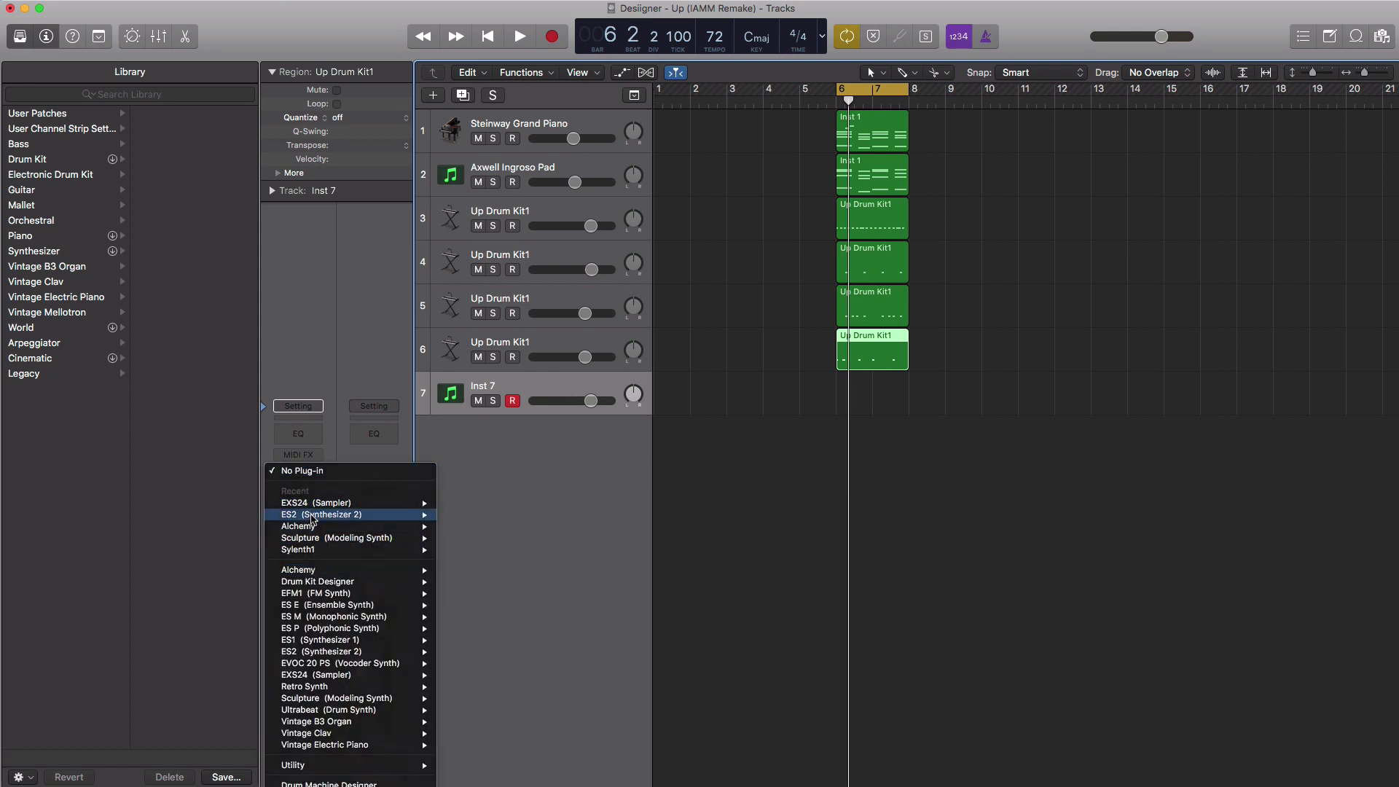
pyautogui.click(313, 514)
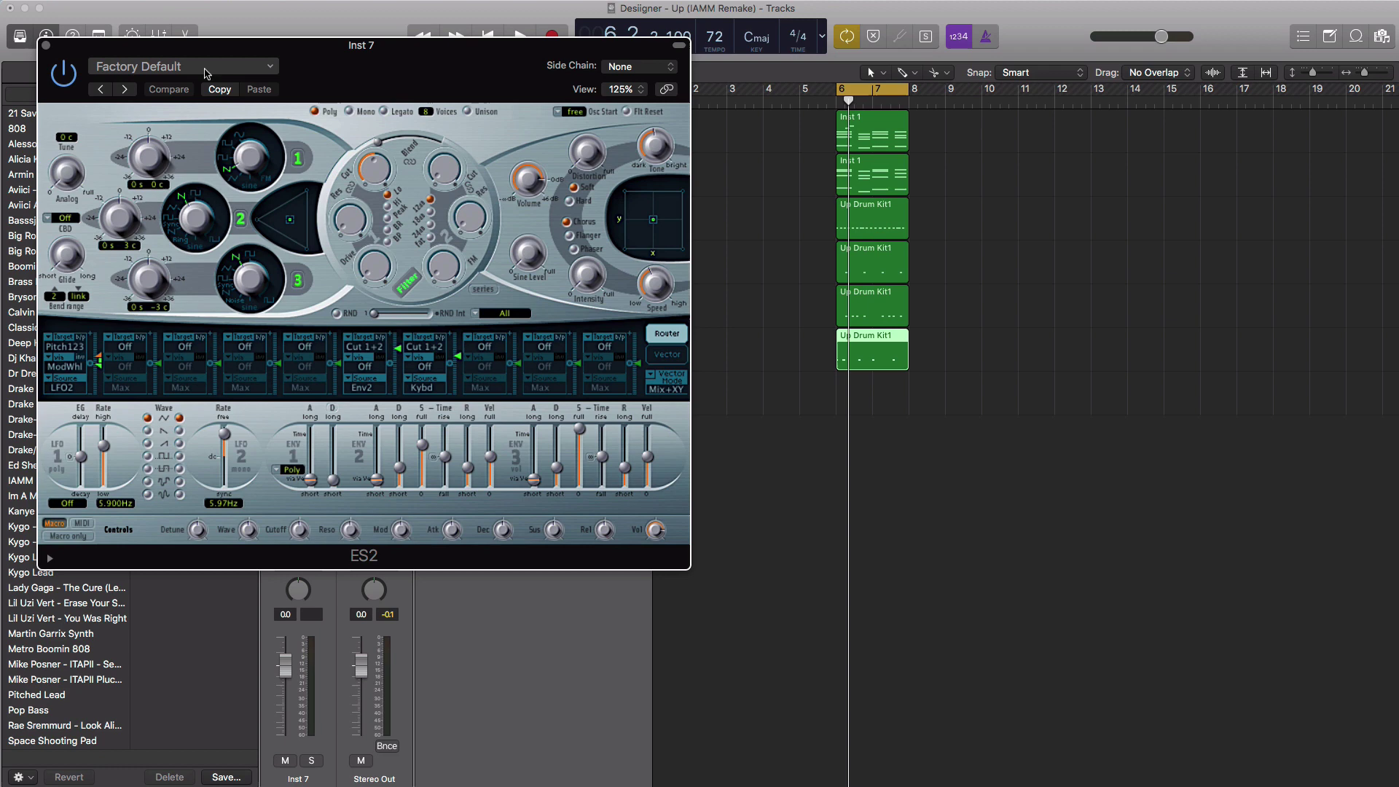
pyautogui.click(182, 66)
pyautogui.click(236, 236)
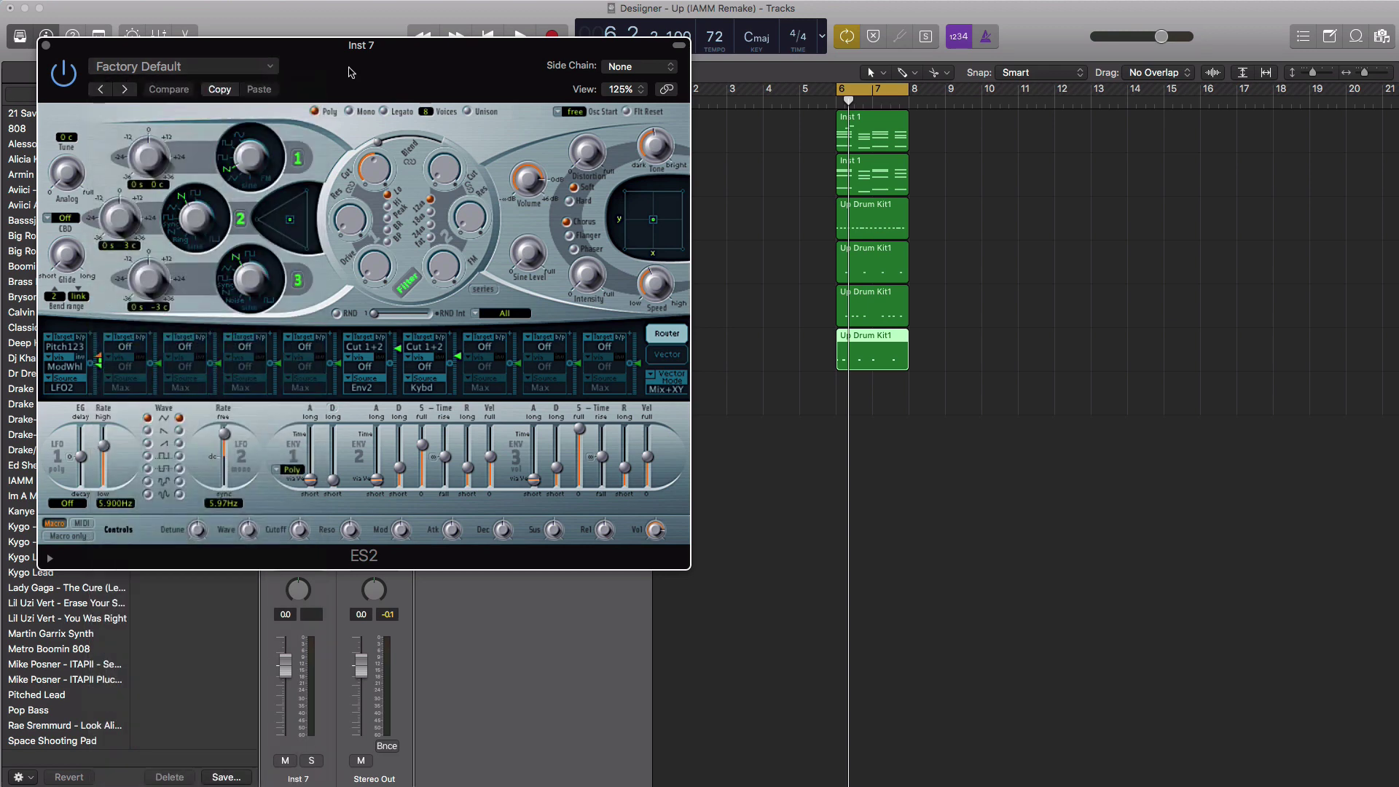
pyautogui.moveTo(52, 56); pyautogui.dragTo(594, 201)
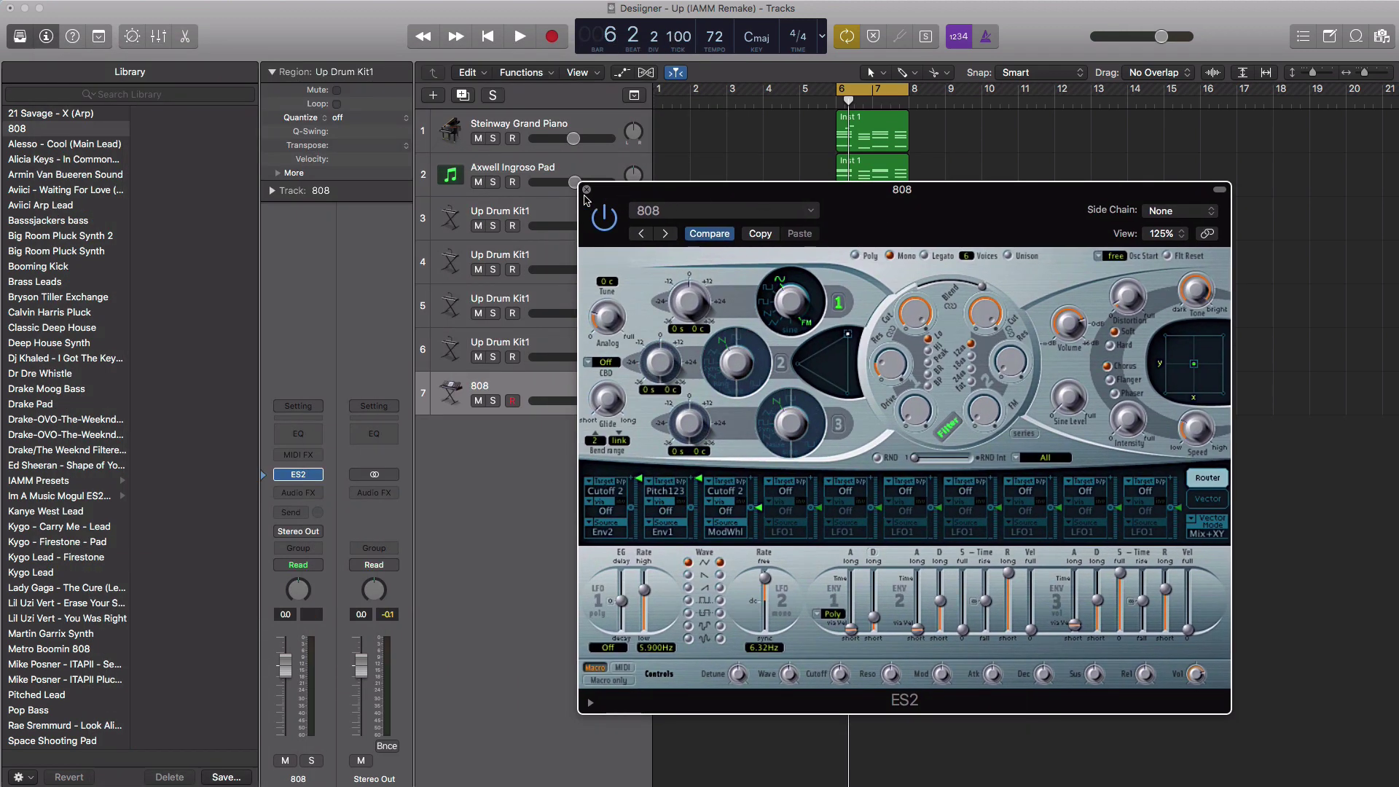
pyautogui.click(587, 191)
# Step: Replace the 808 track's region with a copy of the pad's Inst 1 region
pyautogui.click(843, 400)
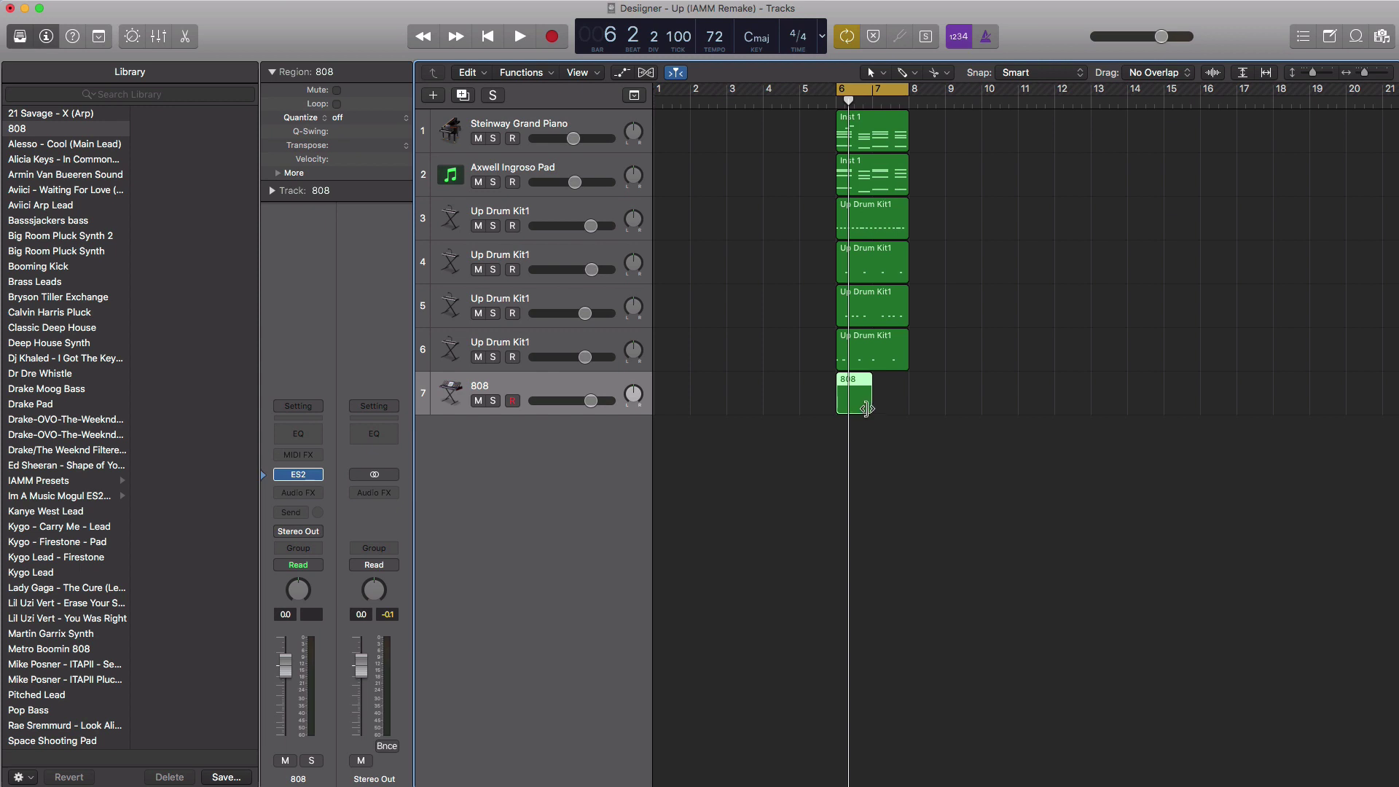
pyautogui.moveTo(867, 409); pyautogui.dragTo(907, 409)
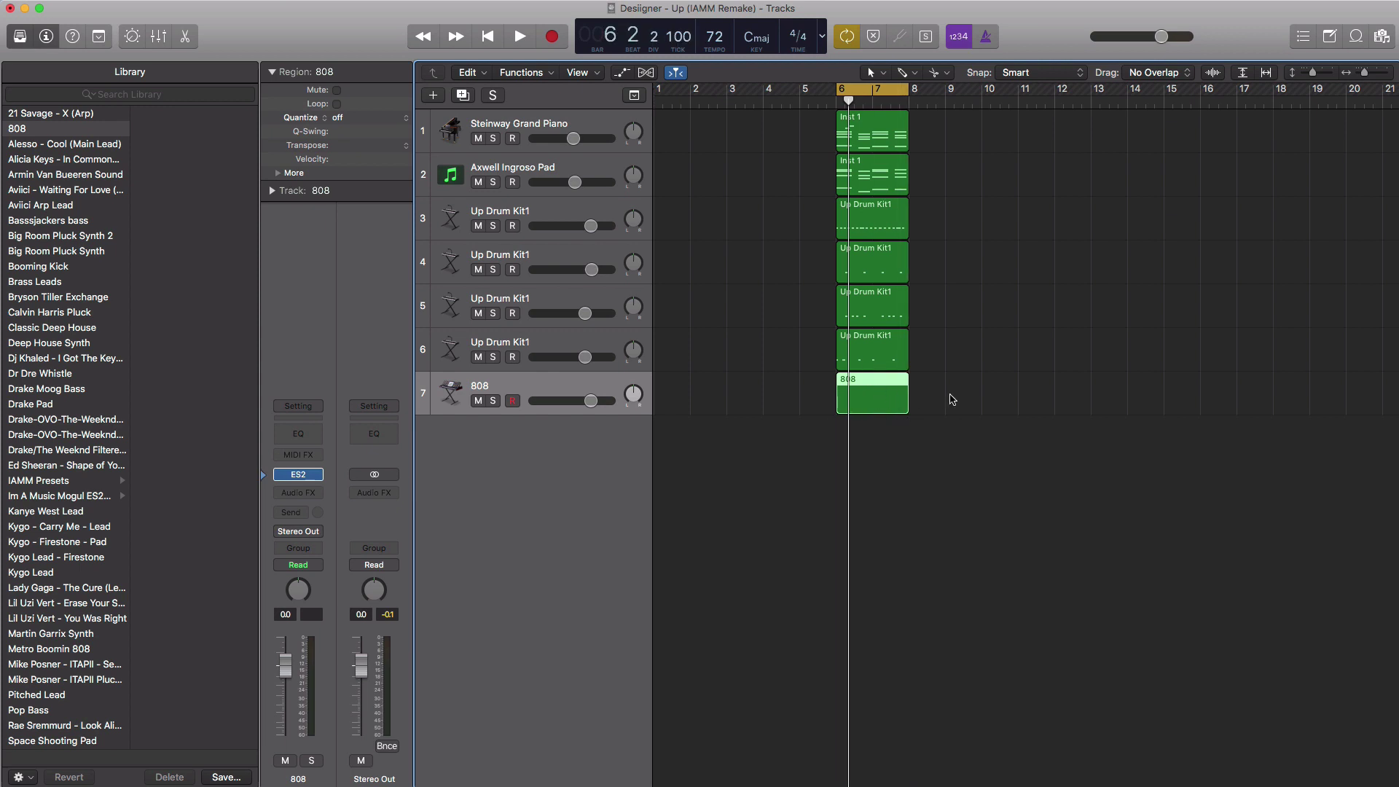
pyautogui.press('Delete')
pyautogui.click(875, 163)
pyautogui.moveTo(876, 163); pyautogui.dragTo(882, 403)
# Step: Delete the upper chord notes and move the four bass notes down an octave
pyautogui.doubleClick(881, 403)
pyautogui.moveTo(697, 534); pyautogui.dragTo(1110, 651)
pyautogui.press('Delete')
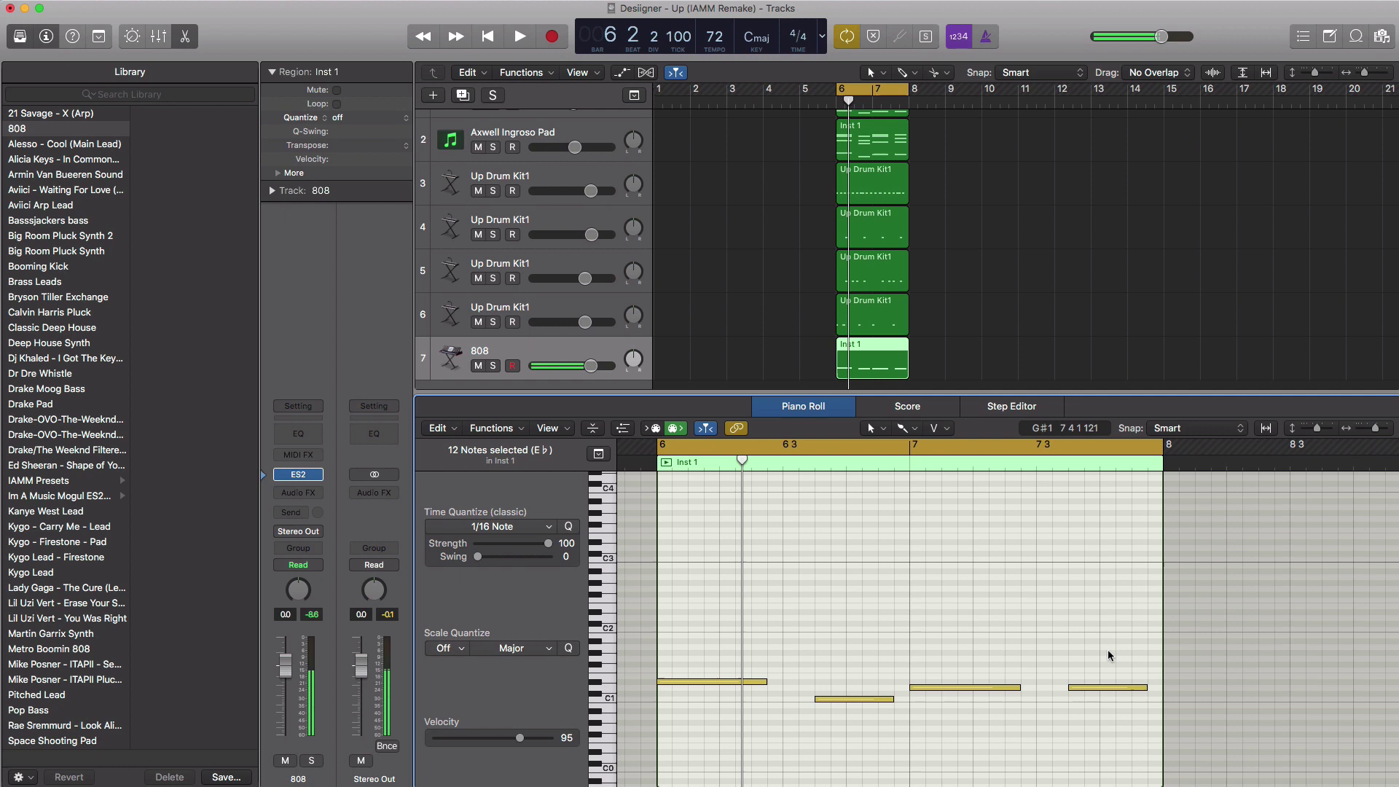
pyautogui.moveTo(1156, 745); pyautogui.dragTo(679, 606)
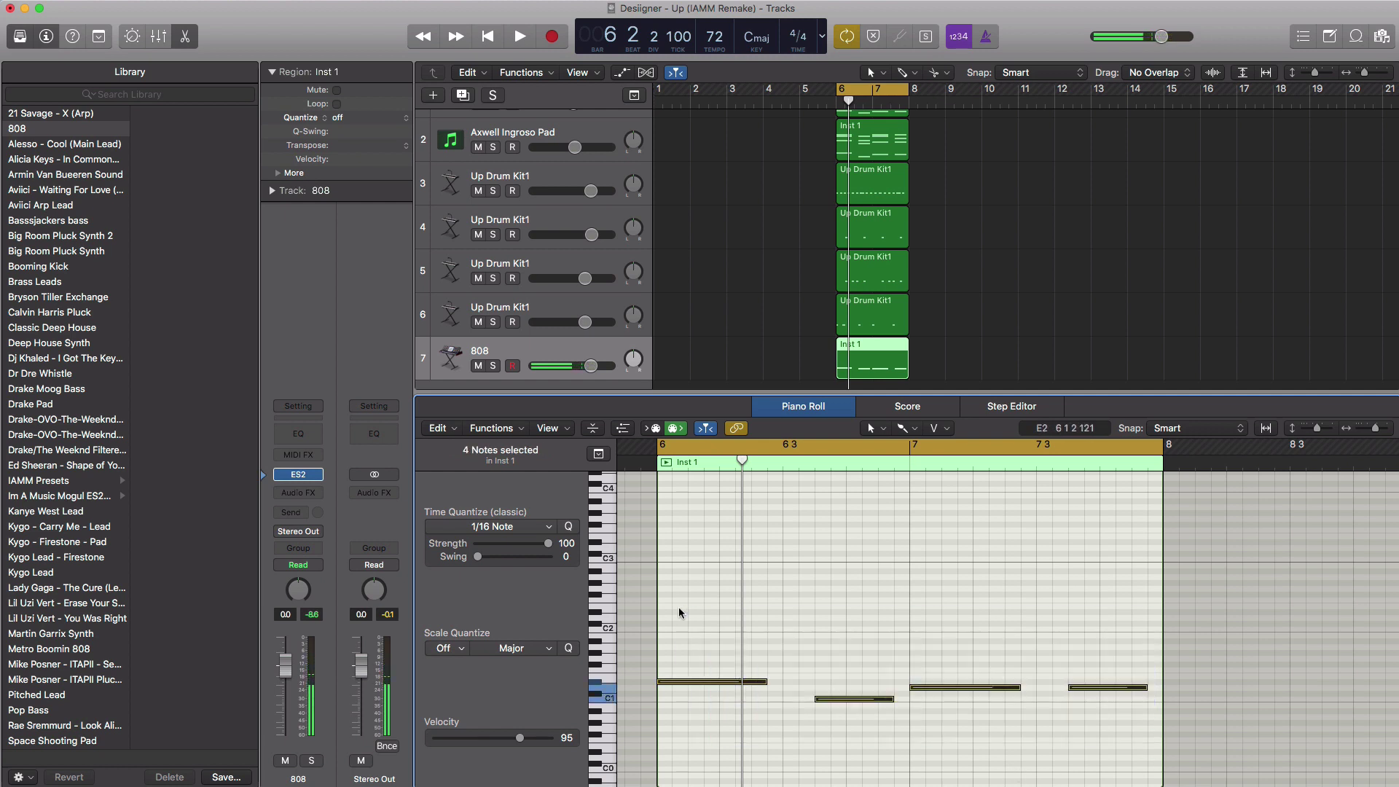
pyautogui.hotkey('alt', 'shift', 'Down')
pyautogui.press('space')
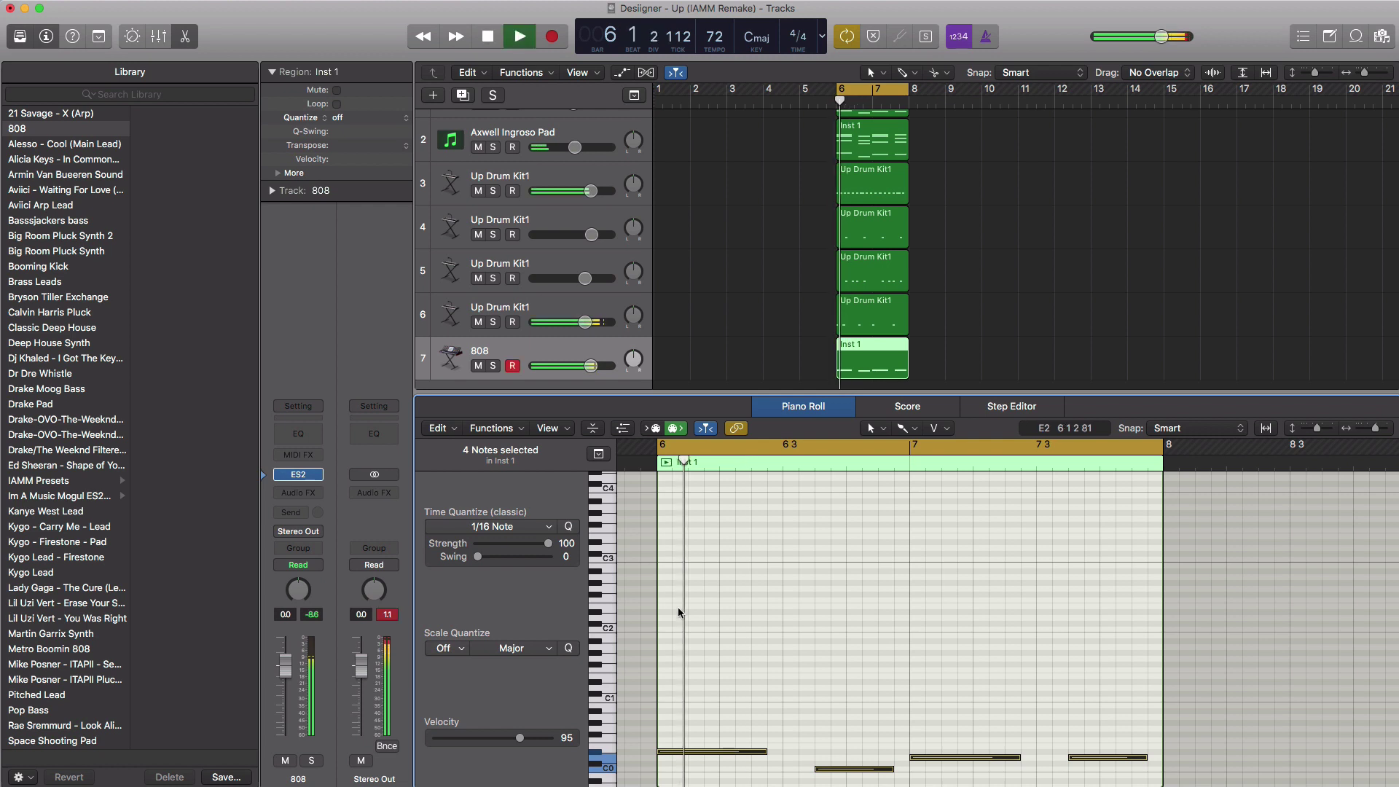
pyautogui.press('space')
# Step: Solo the 808 track and audition its bassline
pyautogui.click(495, 366)
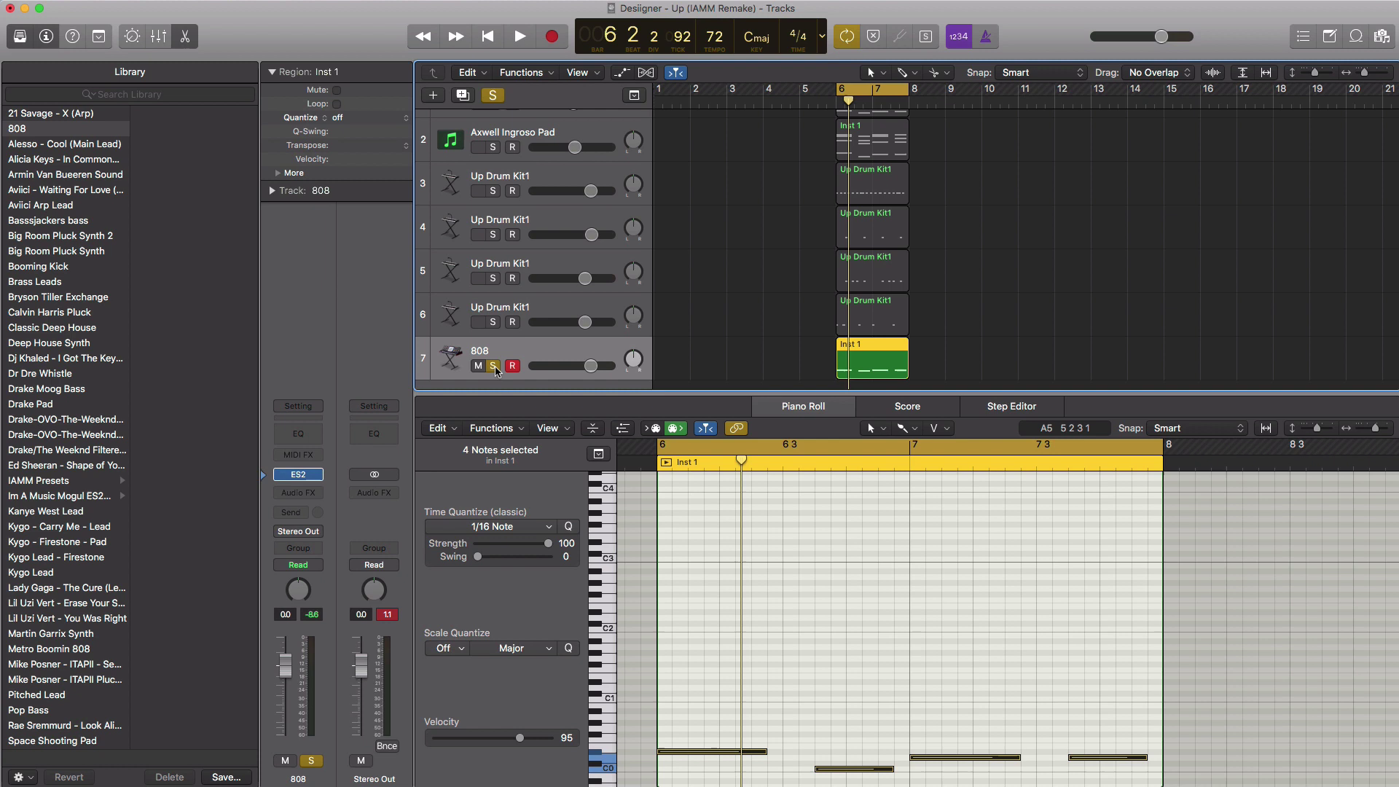
pyautogui.scroll(-5, 755, 671)
pyautogui.press('space')
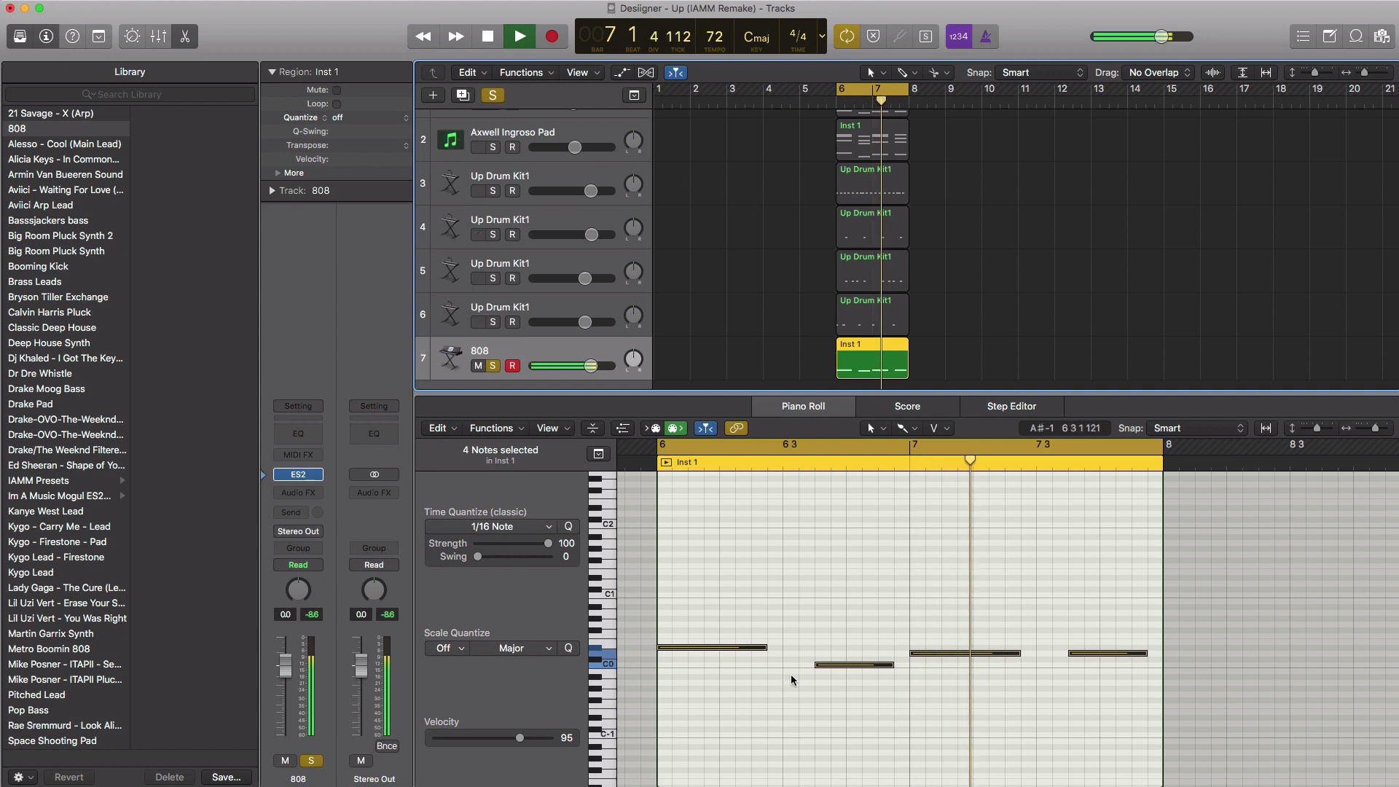
pyautogui.press('space')
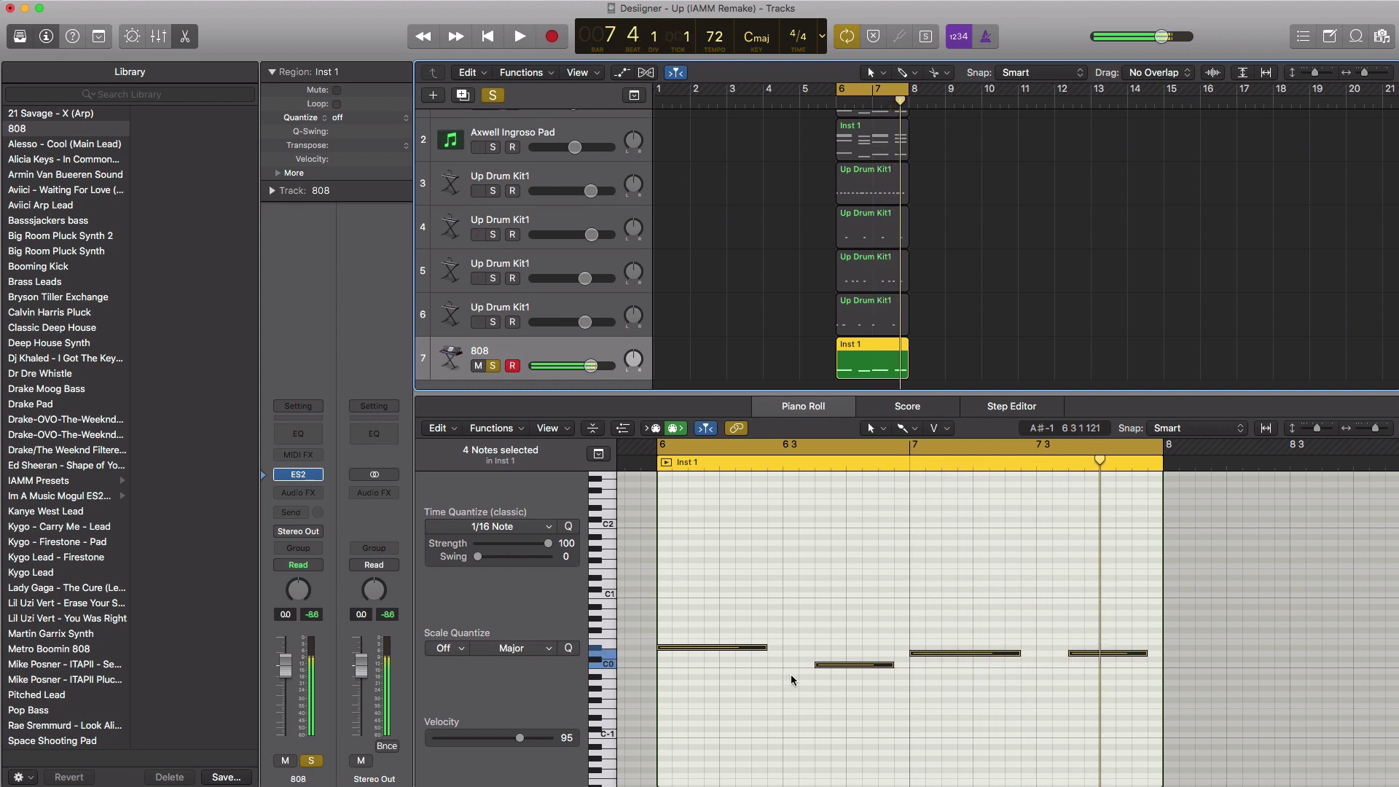
# Step: Copy a bass note up to C1 later in the bar and lengthen it
pyautogui.click(859, 619)
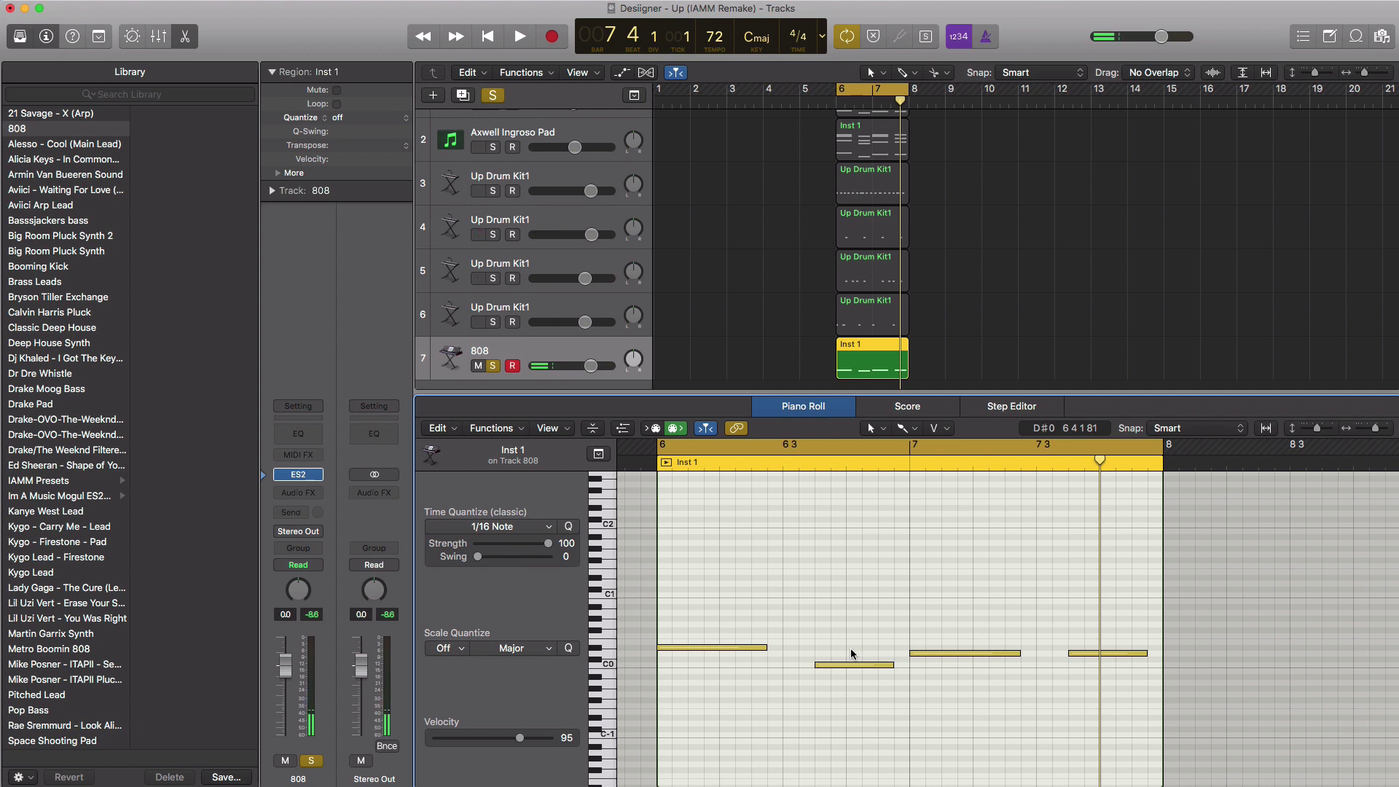
pyautogui.moveTo(843, 664); pyautogui.dragTo(908, 596)
pyautogui.press('space')
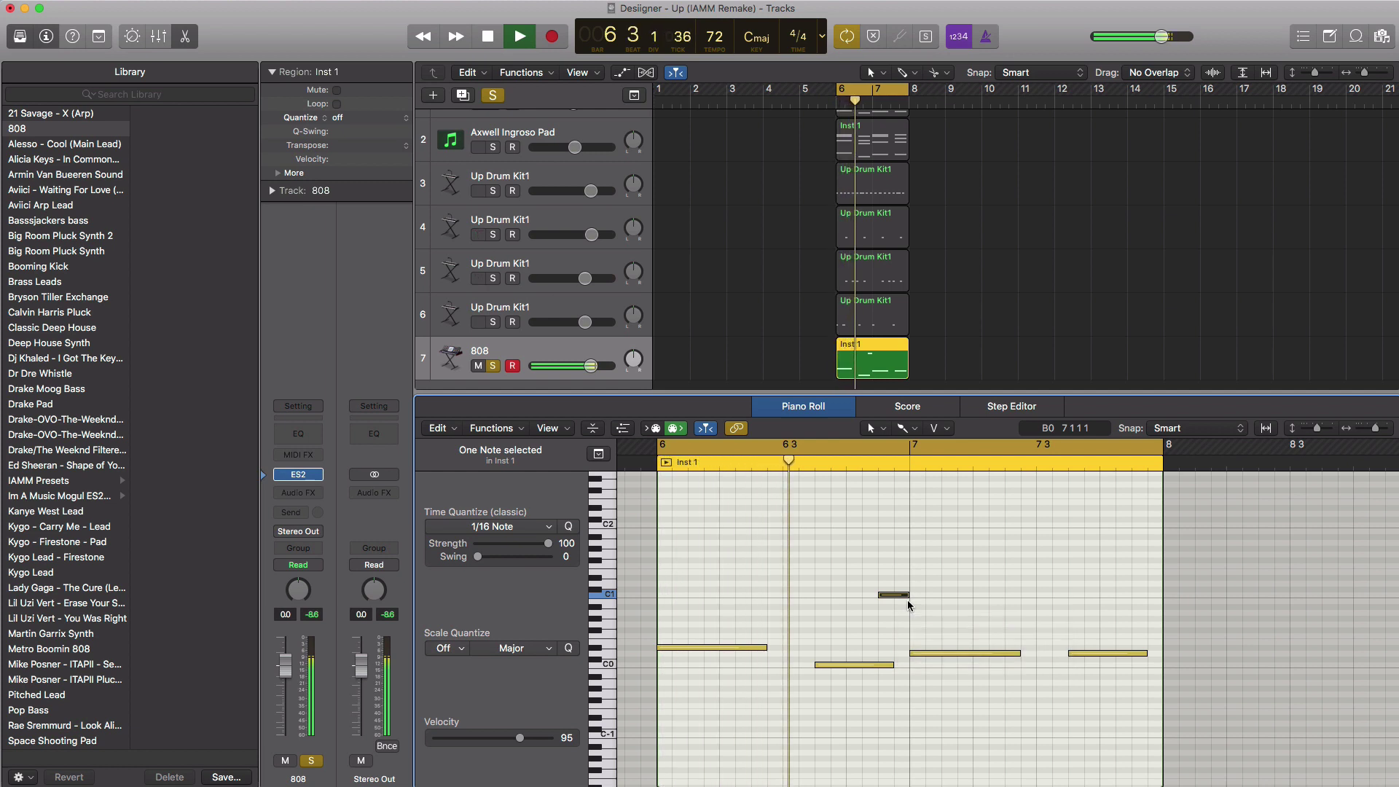
pyautogui.moveTo(907, 595); pyautogui.dragTo(924, 596)
pyautogui.press('space')
# Step: Copy the last D0 note an octave up to a short D1 near the bar's end
pyautogui.click(1101, 653)
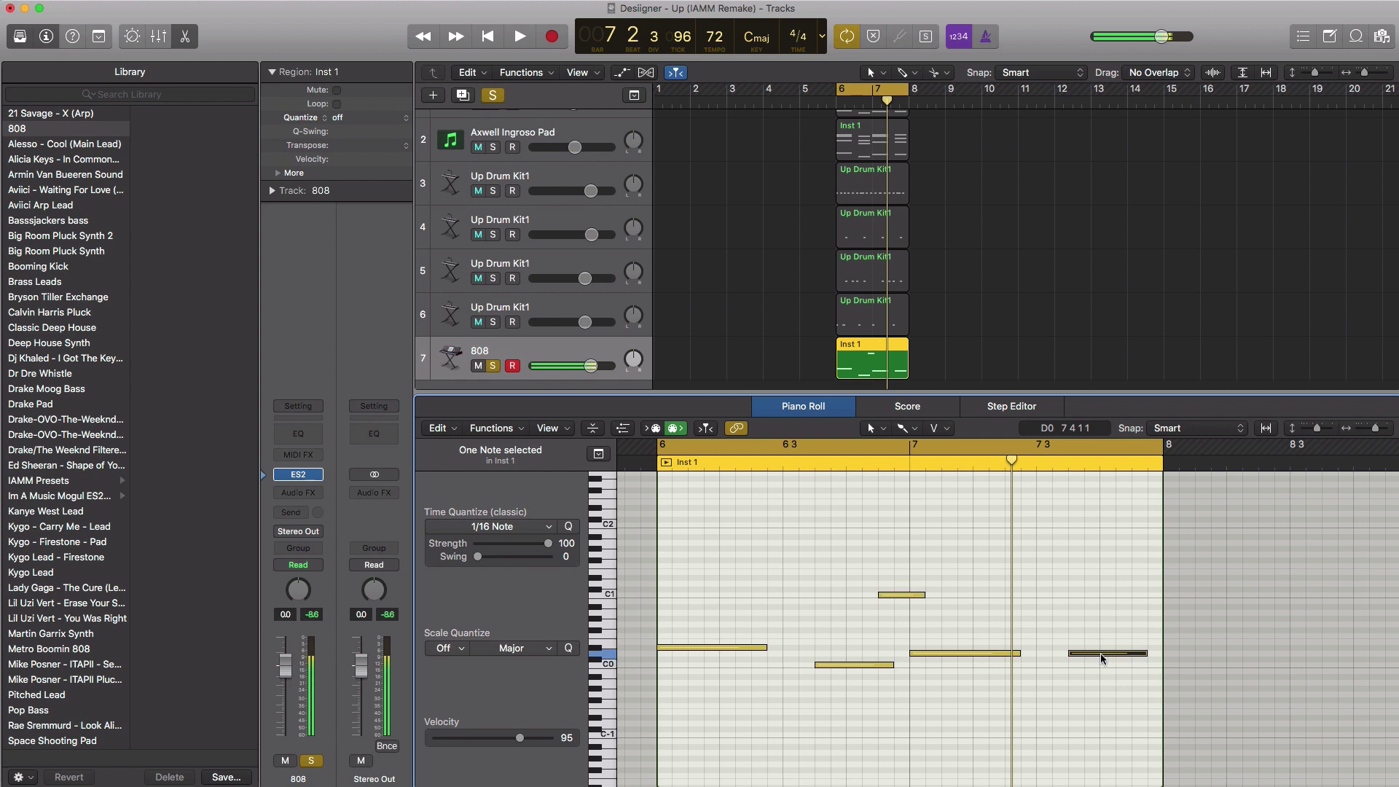
pyautogui.moveTo(1101, 658); pyautogui.dragTo(1160, 589)
pyautogui.press('space')
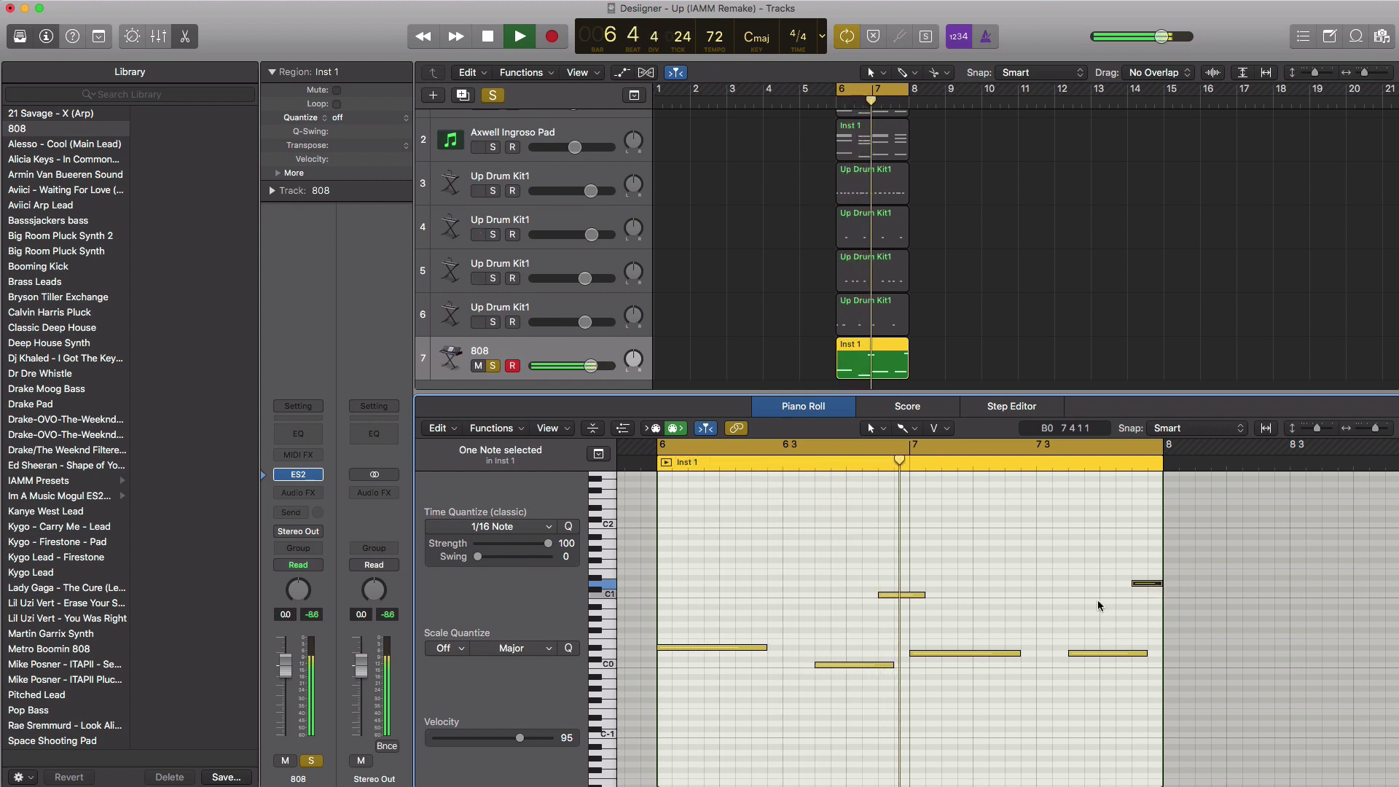
pyautogui.press('space')
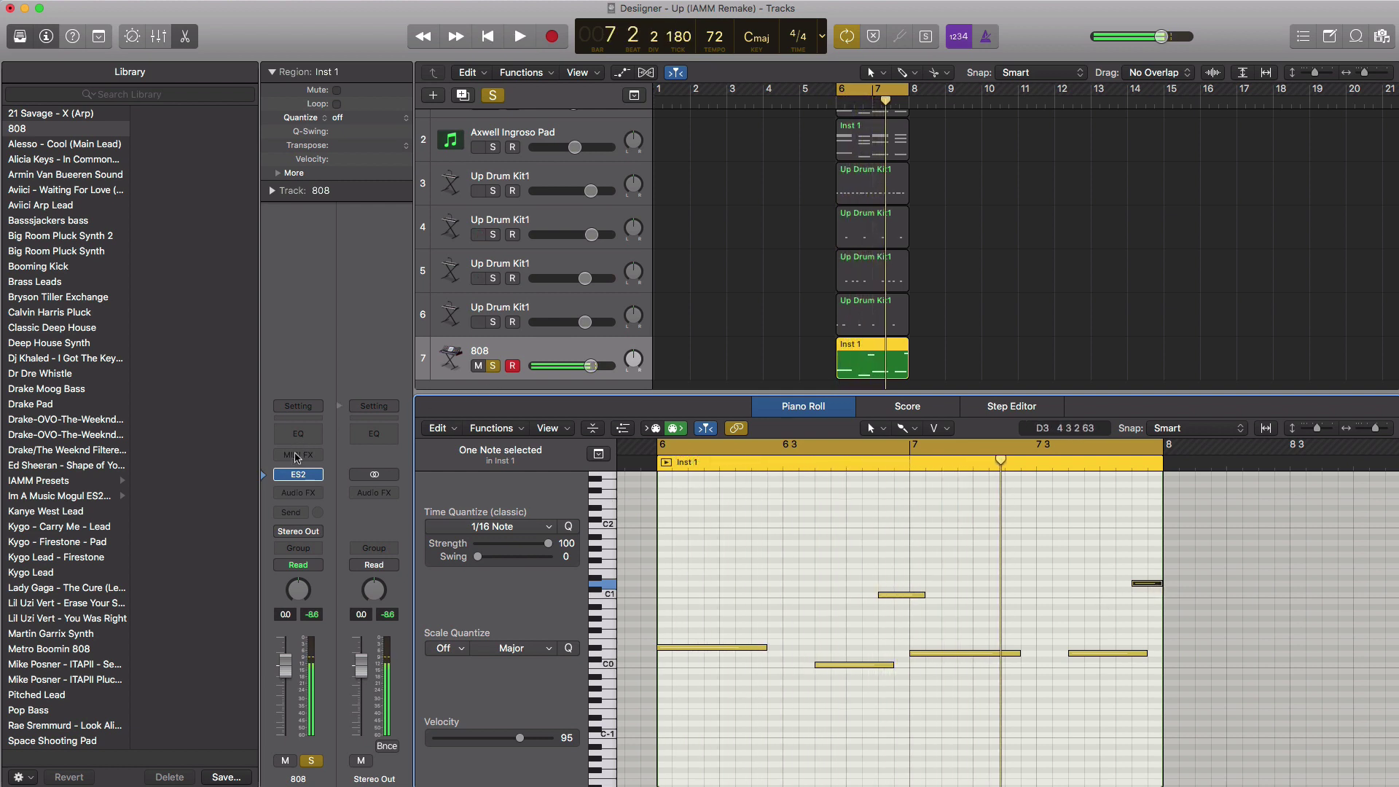
# Step: Open the 808's ES2 synth and set its glide while looping the part
pyautogui.click(305, 477)
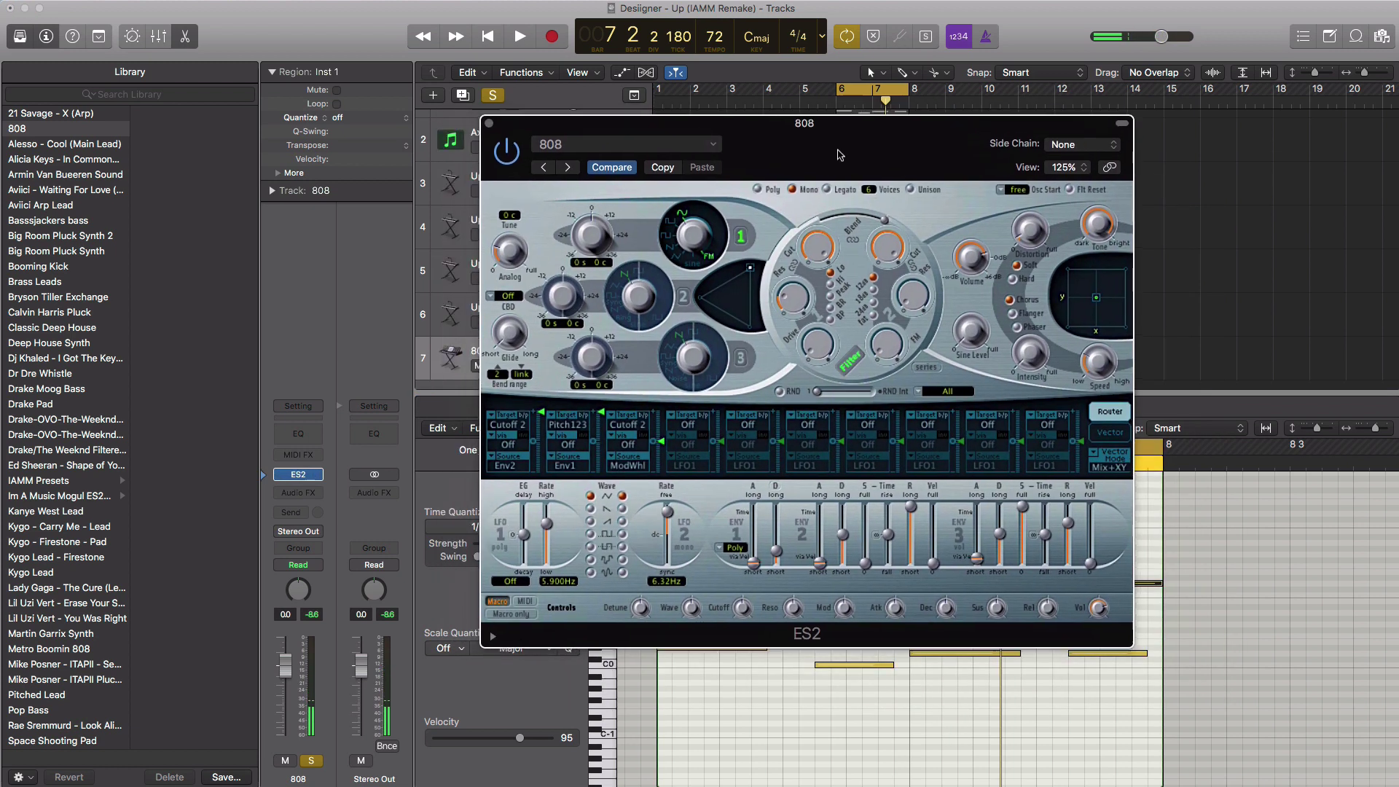
pyautogui.moveTo(840, 155); pyautogui.dragTo(850, 159)
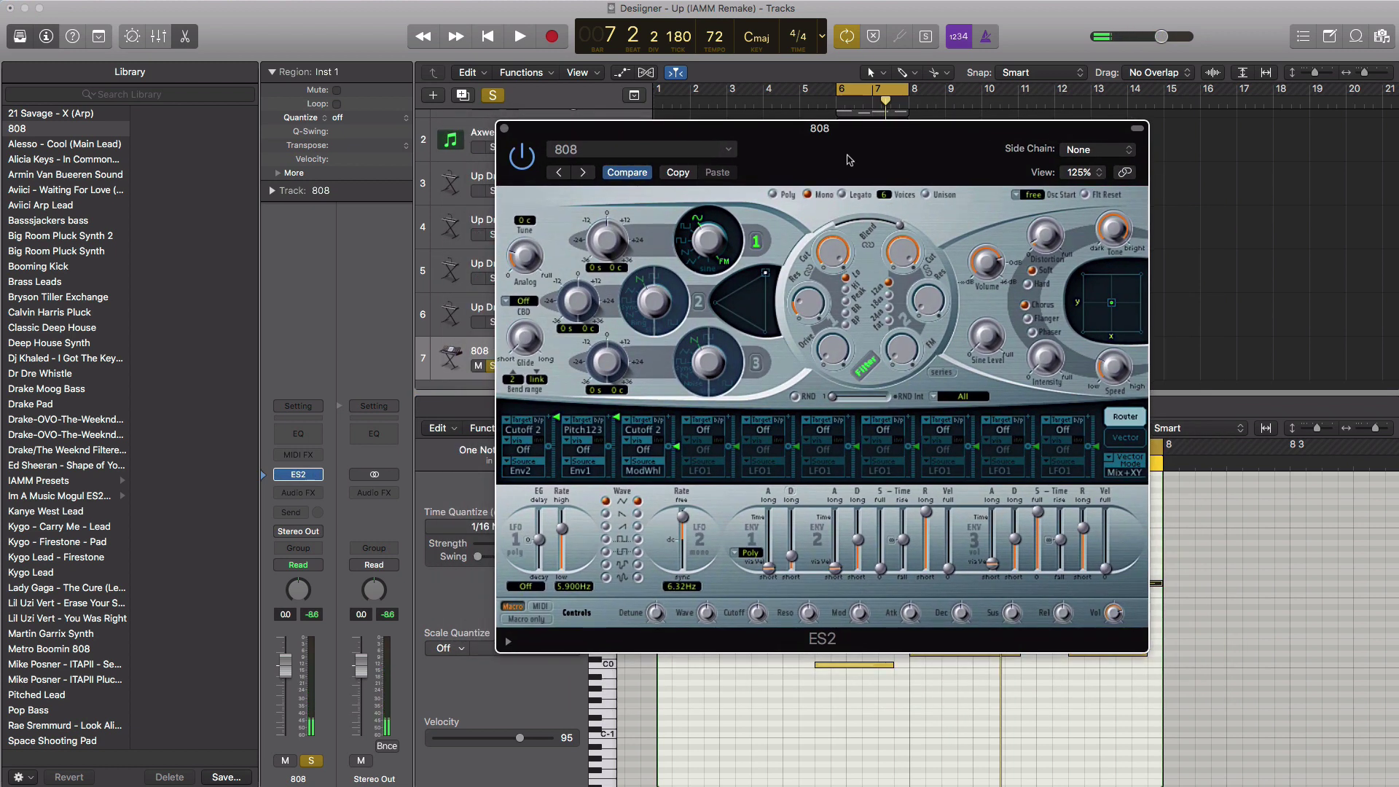
pyautogui.press('space')
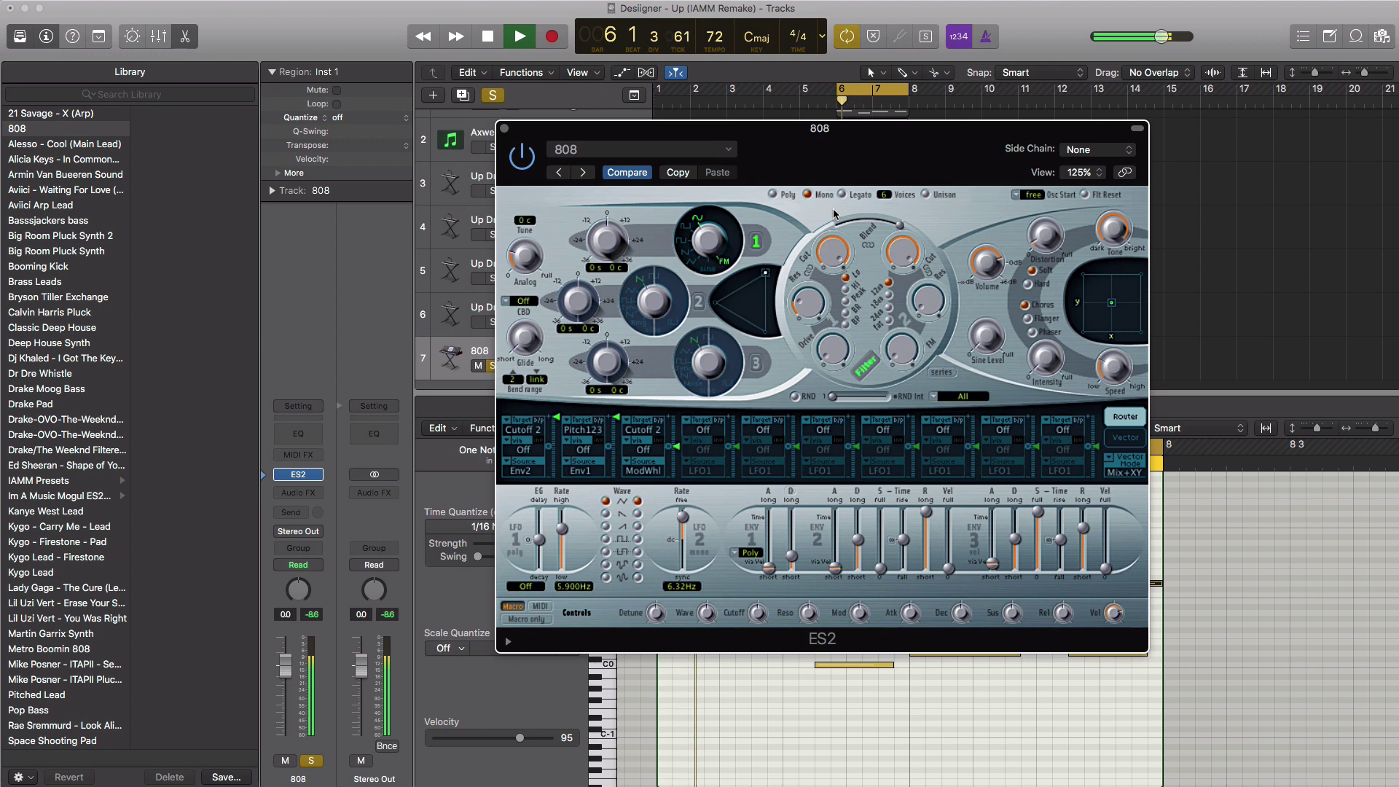
pyautogui.press('space')
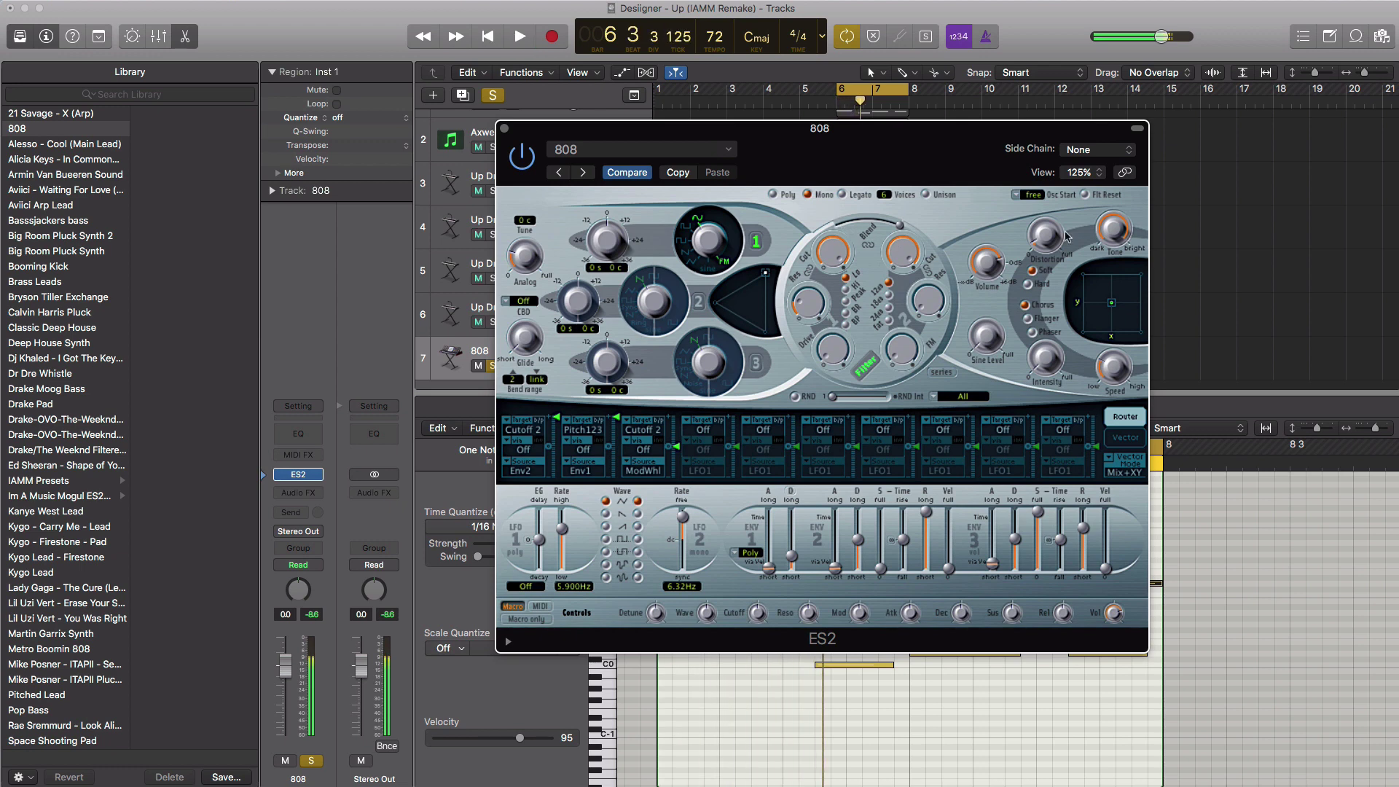
pyautogui.press('space')
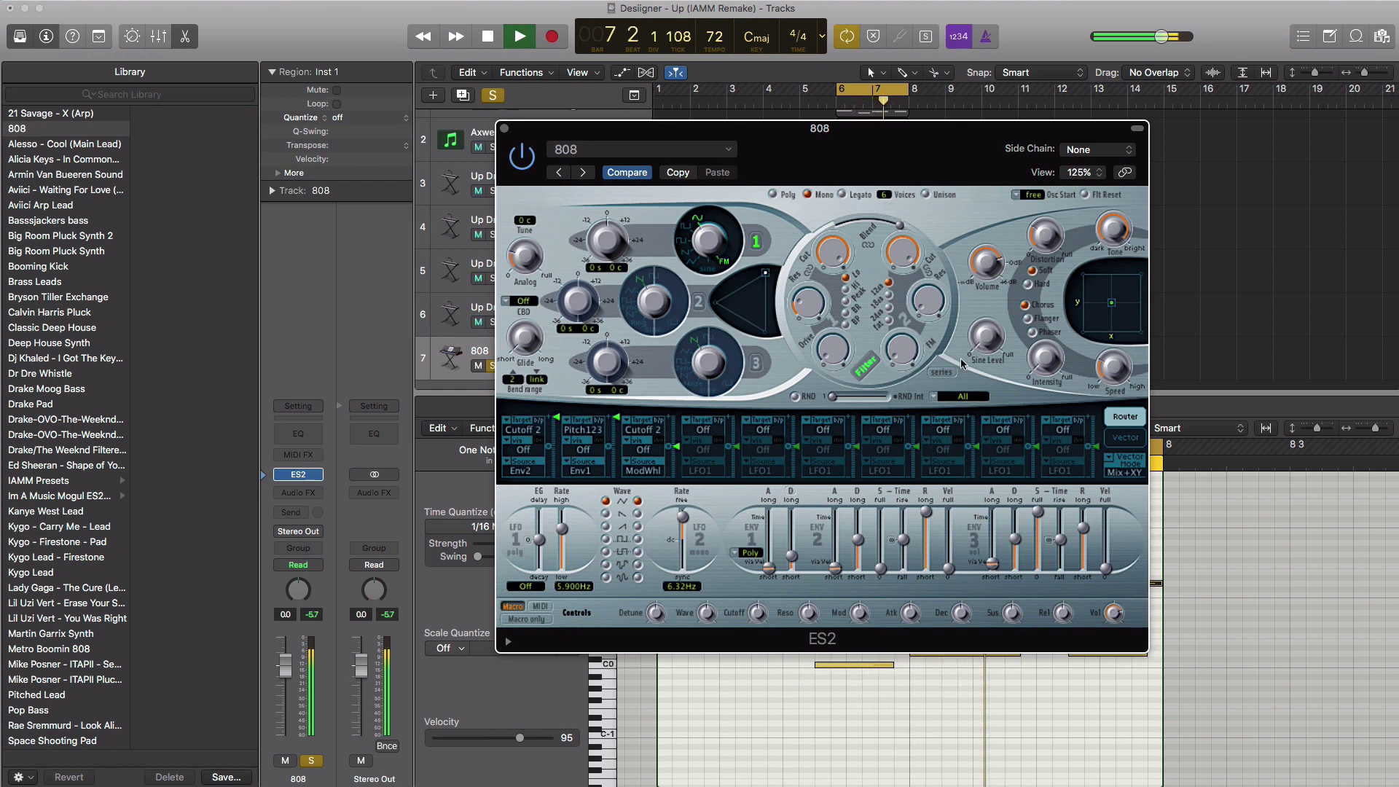
pyautogui.press('space')
pyautogui.press('space')
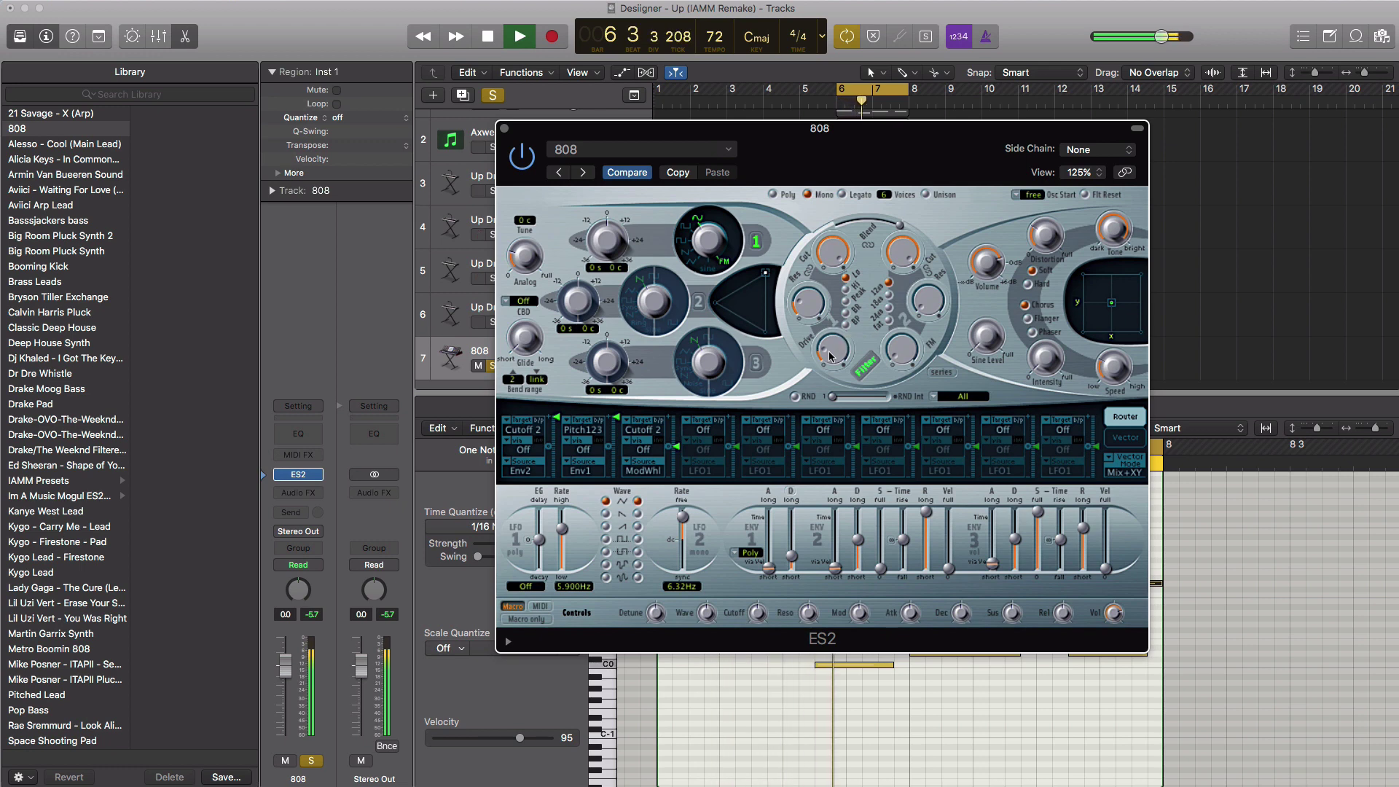
pyautogui.press('space')
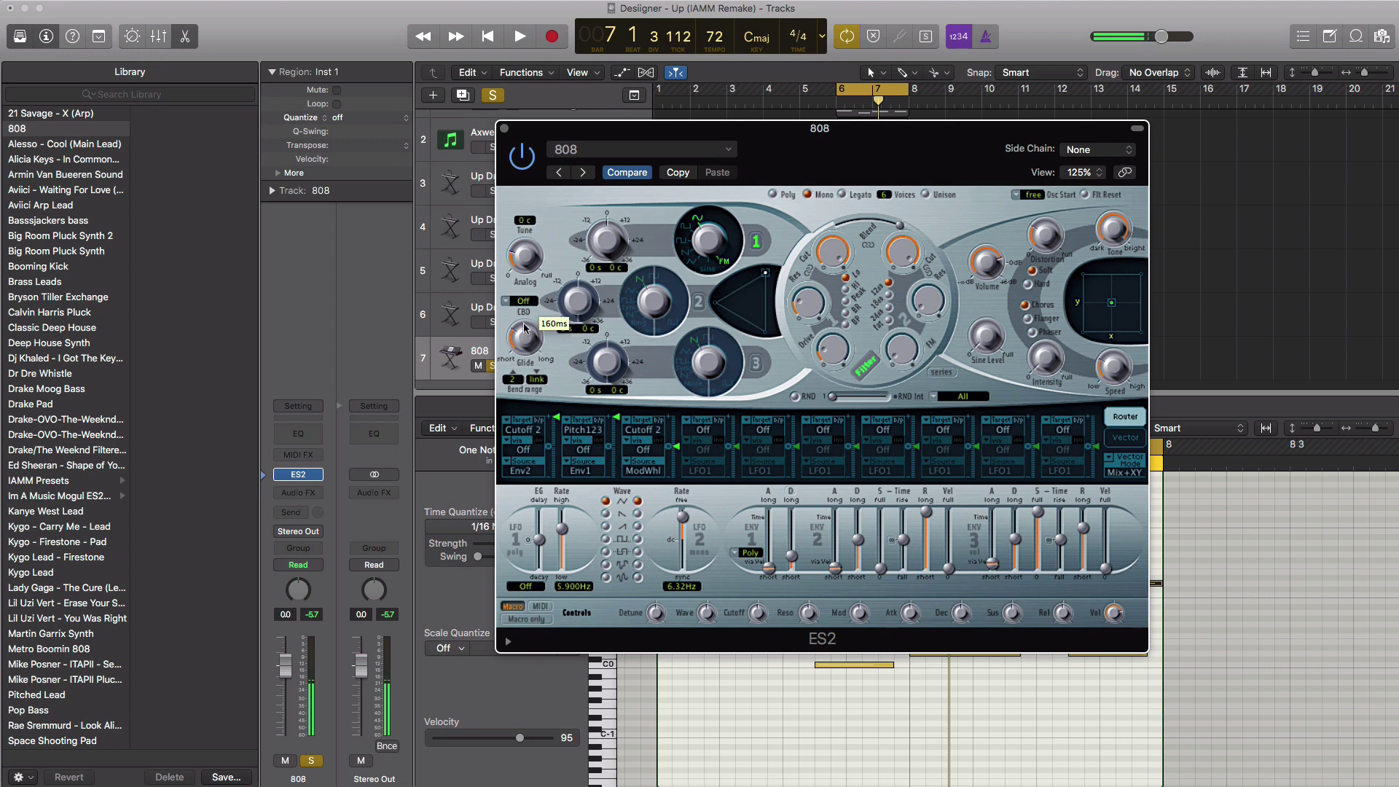
pyautogui.press('space')
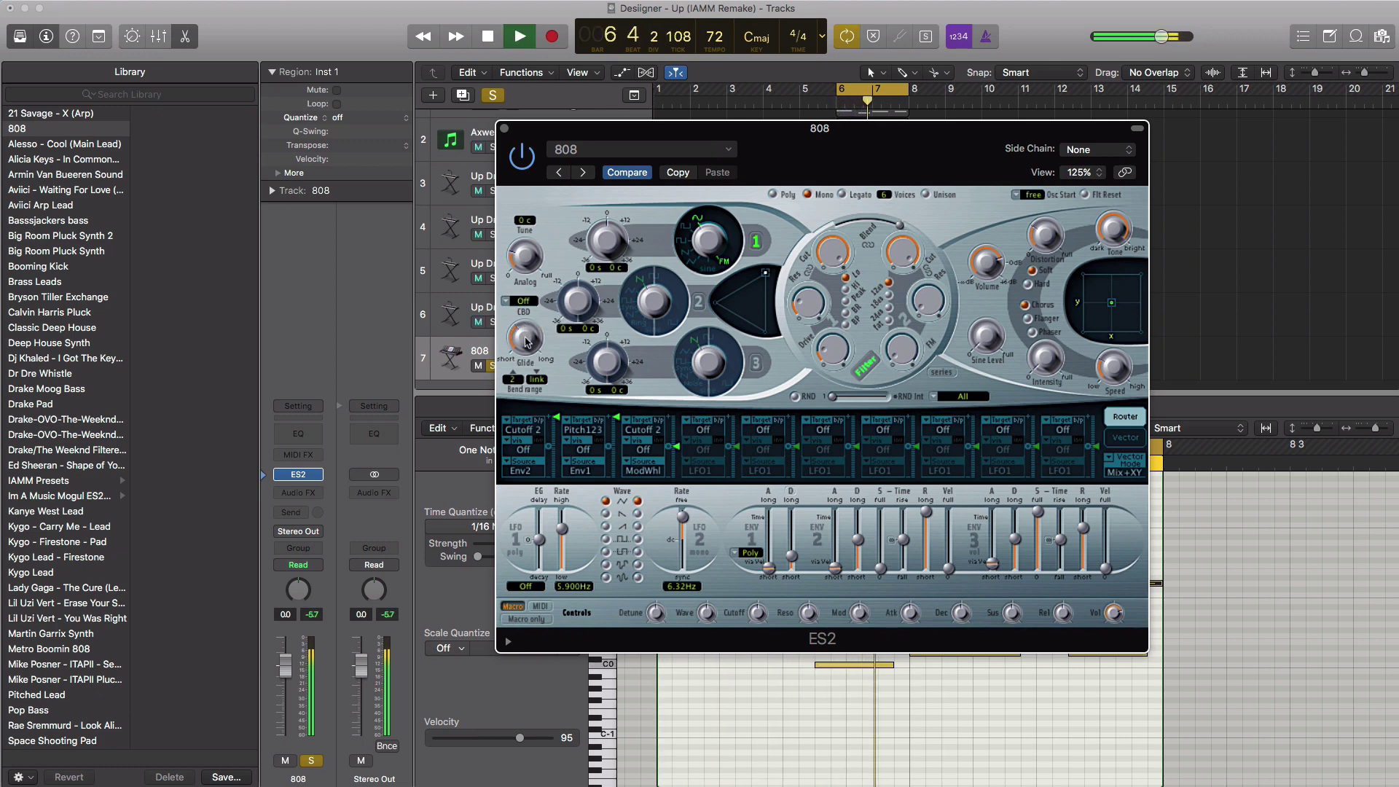
pyautogui.moveTo(527, 341)
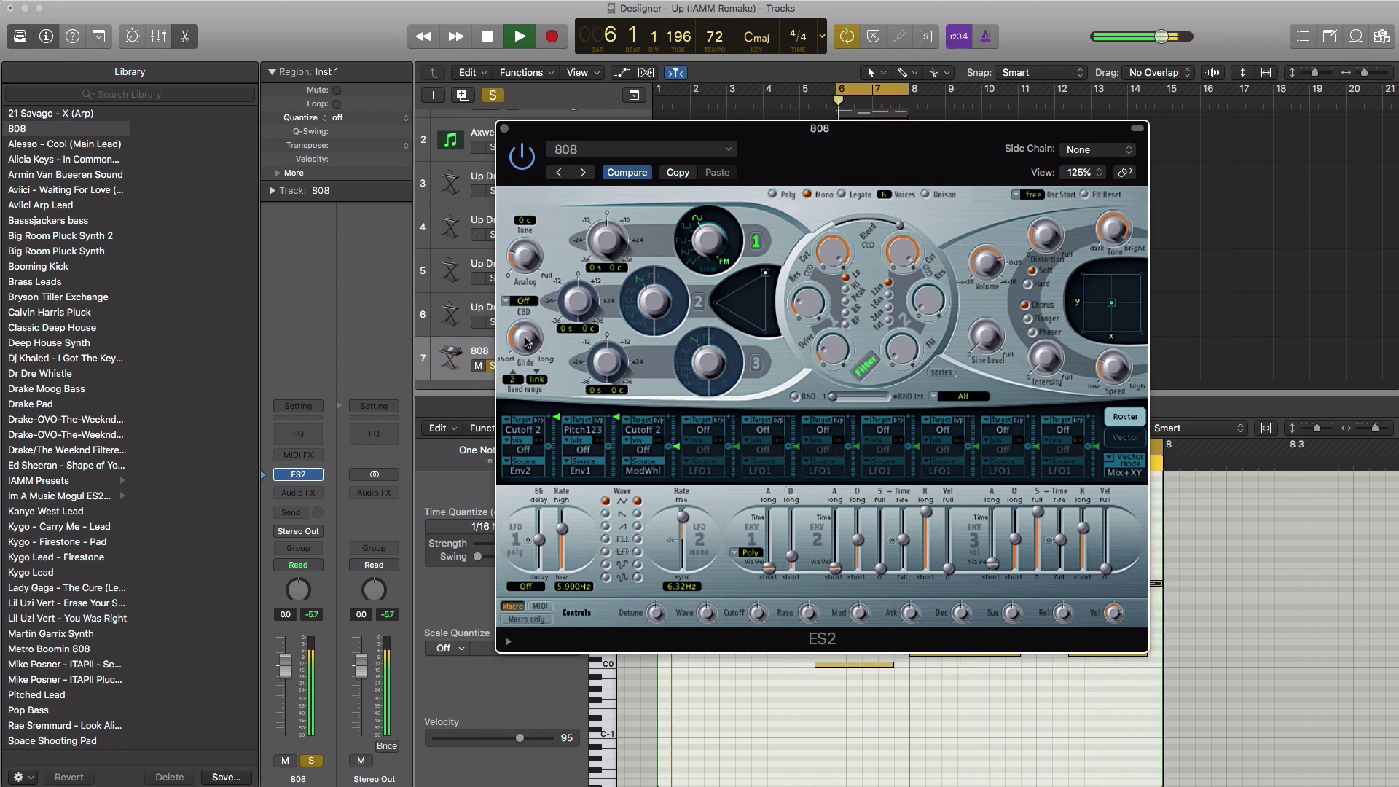
pyautogui.press('space')
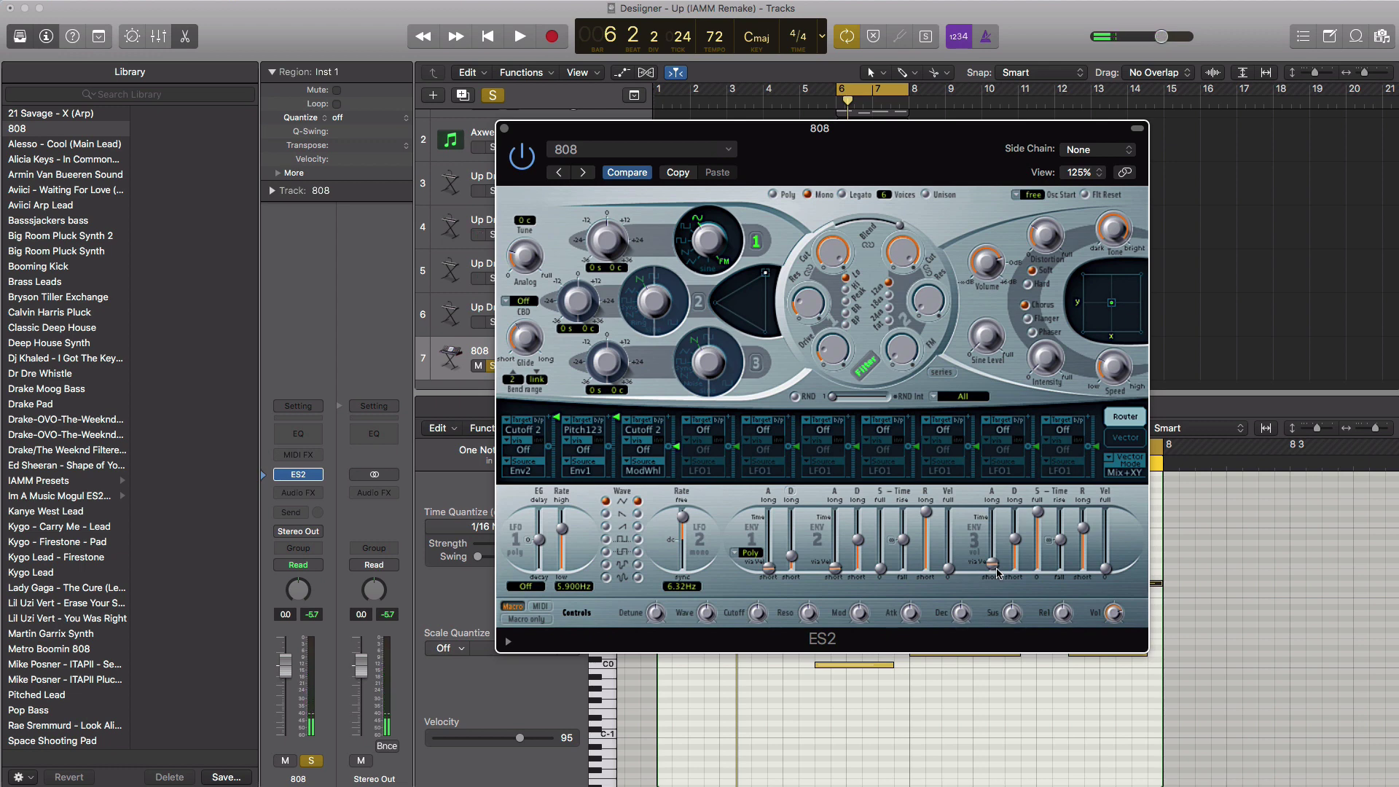
# Step: Adjust the ENV3 time sliders, bringing release to about 440 ms, while auditioning
pyautogui.press('space')
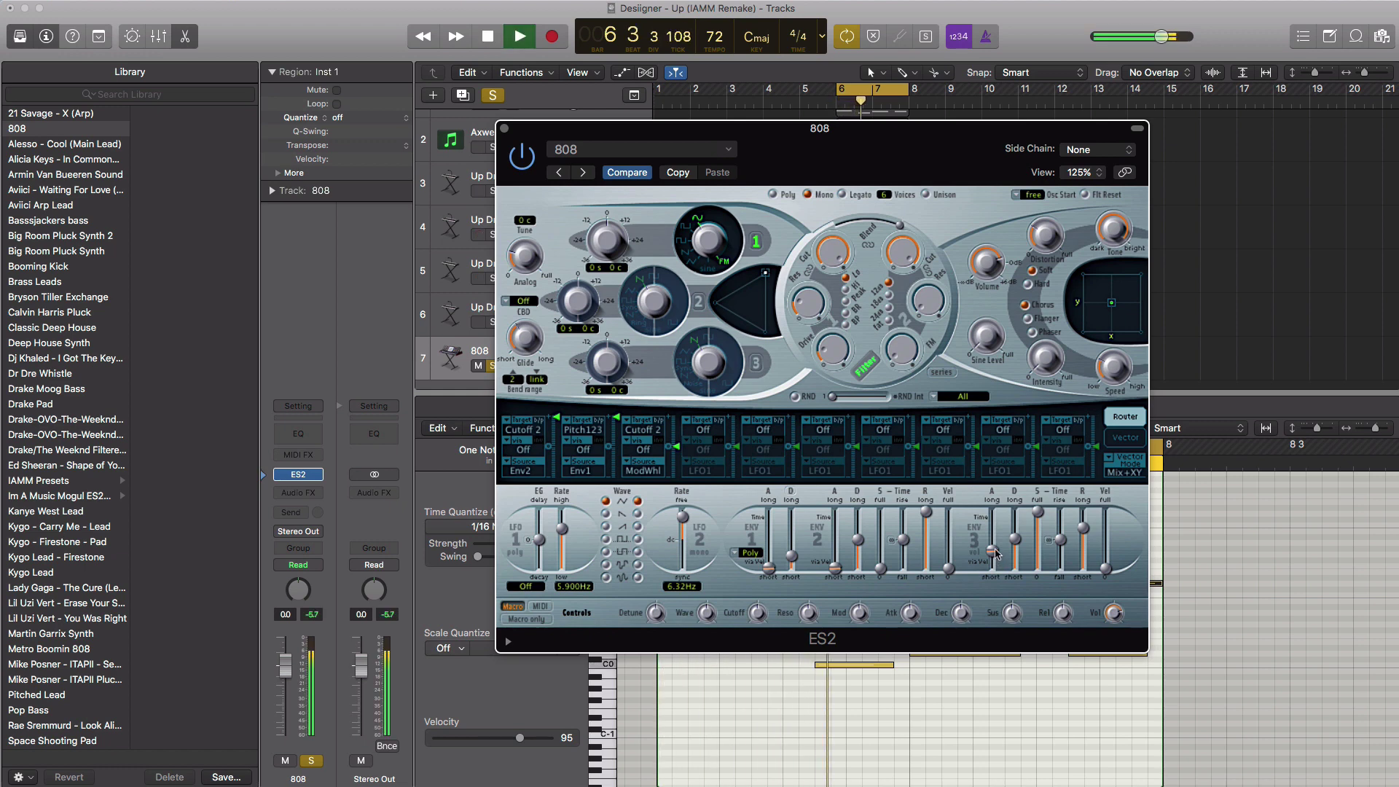
pyautogui.moveTo(996, 554)
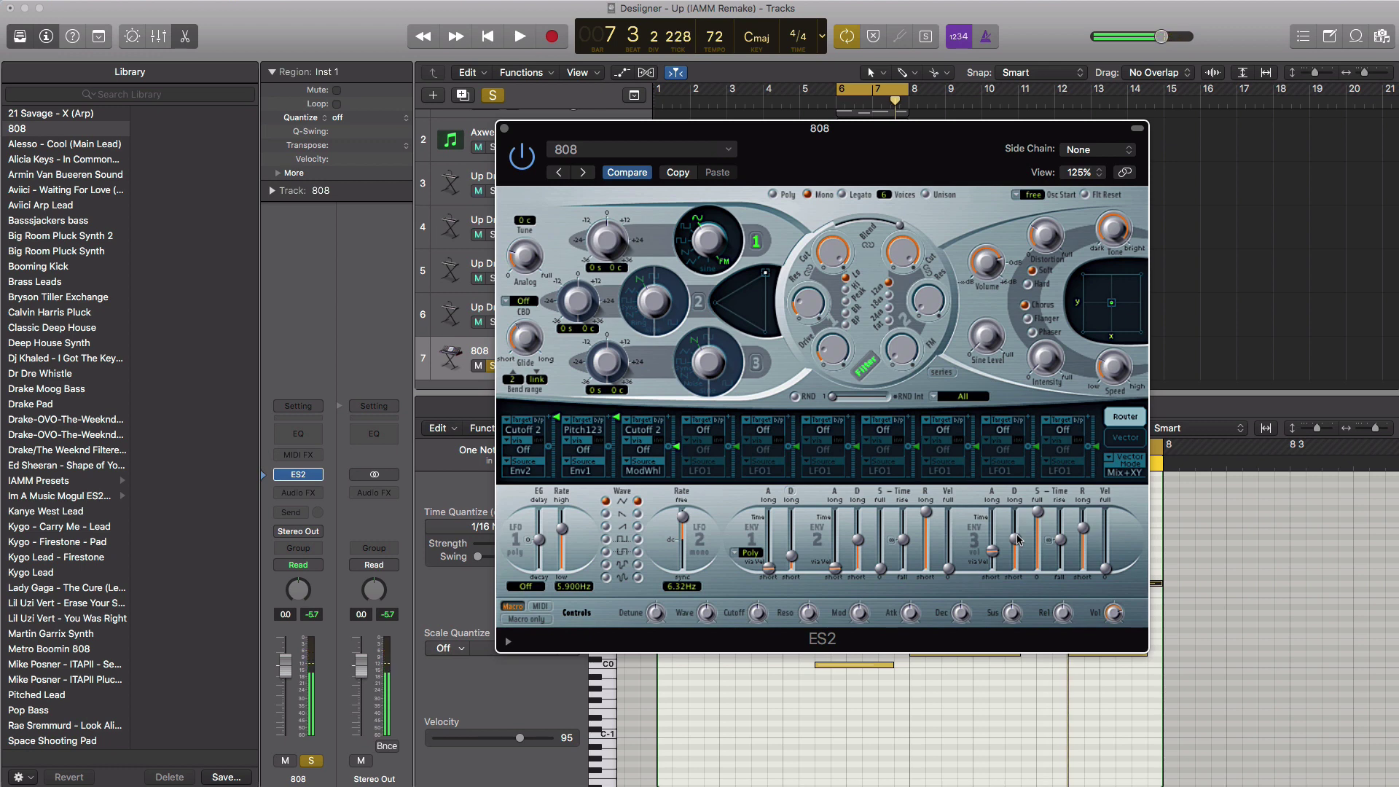
pyautogui.moveTo(1040, 519); pyautogui.dragTo(1036, 554)
pyautogui.press('space')
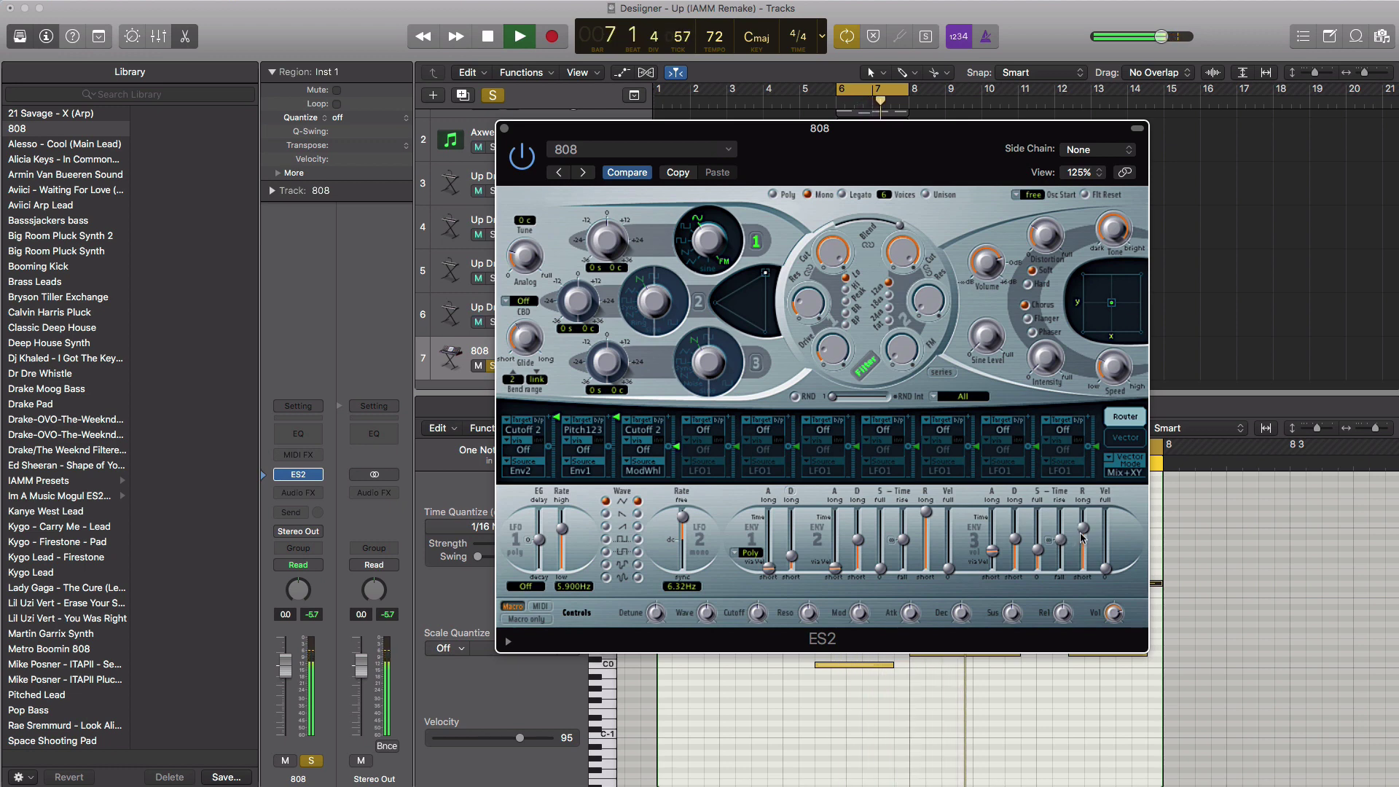
pyautogui.press('space')
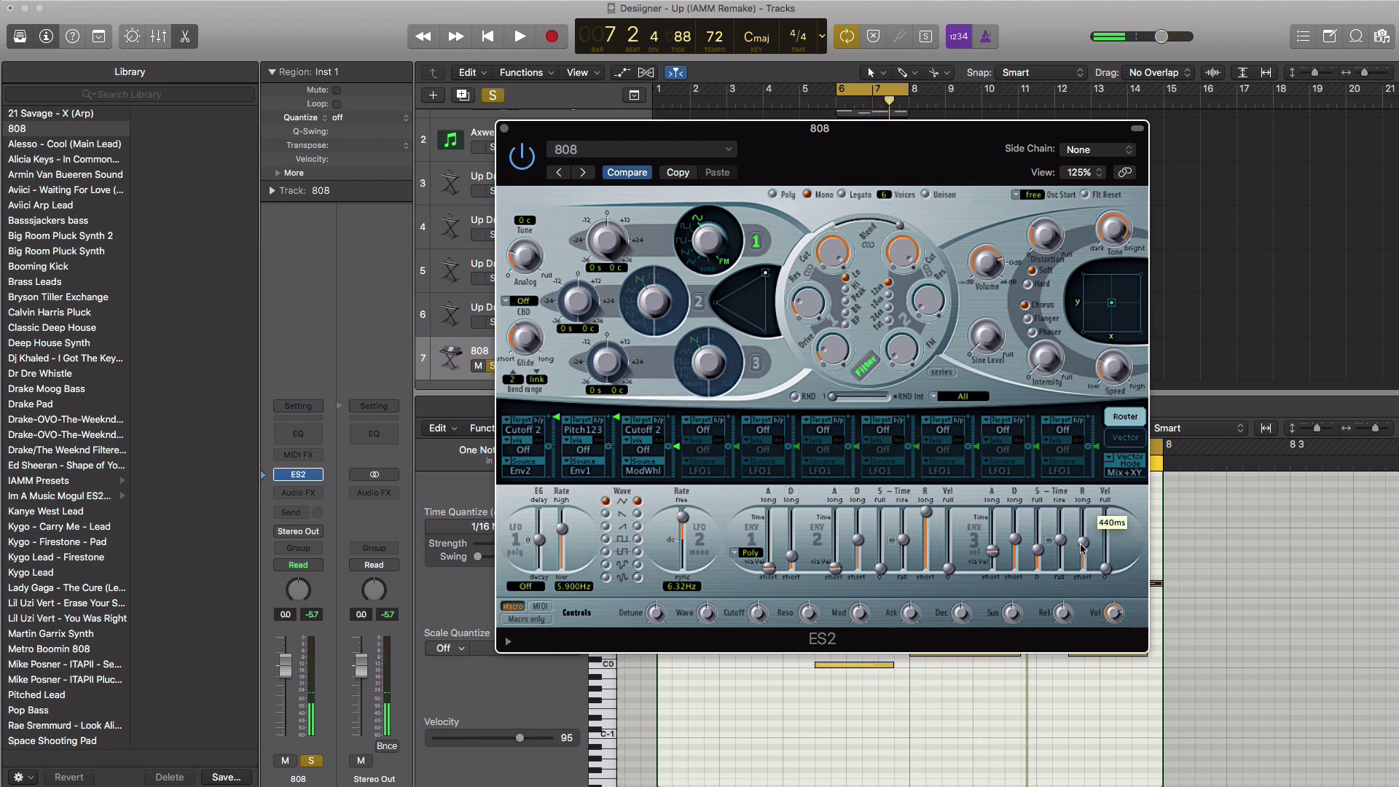
pyautogui.press('space')
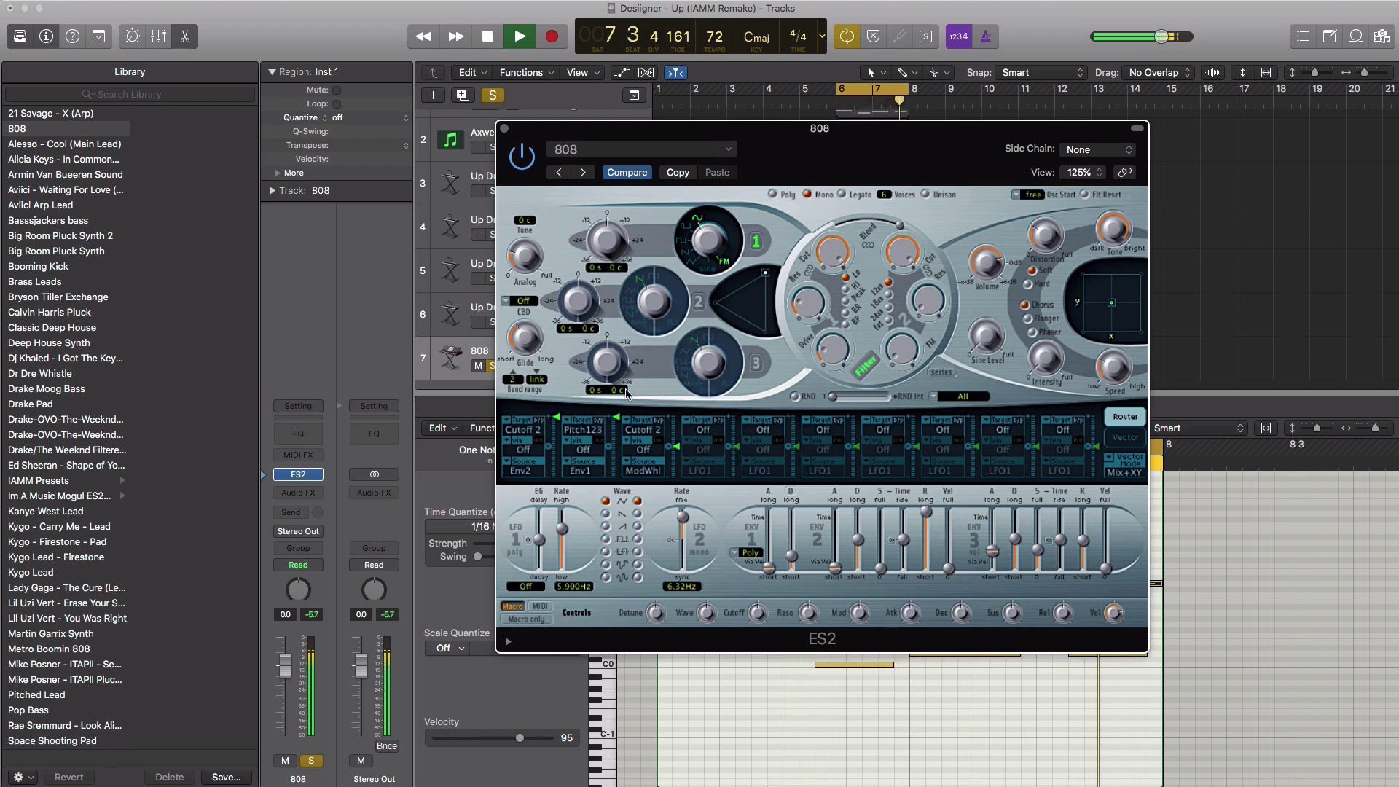
# Step: Audition the 808 with drum track 6, then unsolo all and trim the 808 to -0.2 dB
pyautogui.press('space')
pyautogui.press('v')
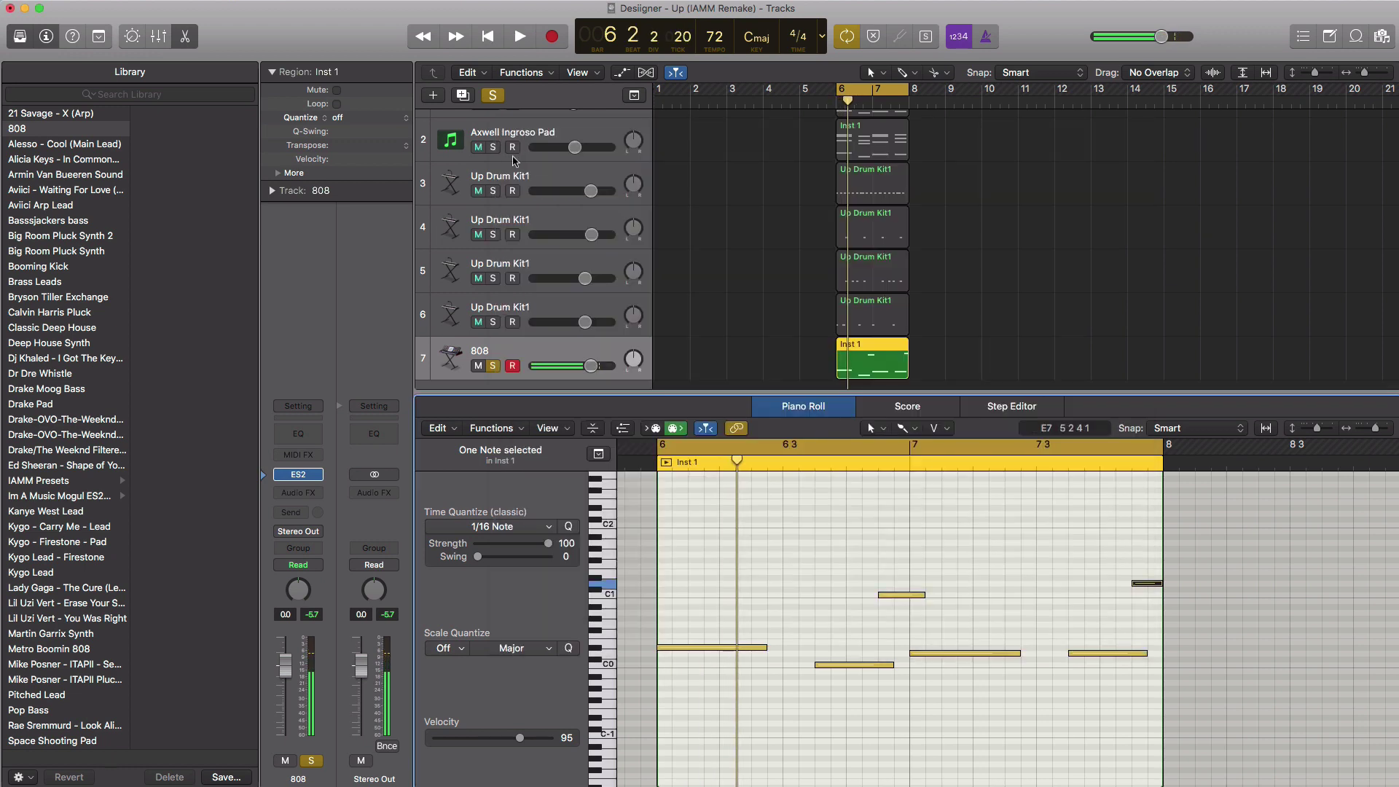
pyautogui.click(494, 322)
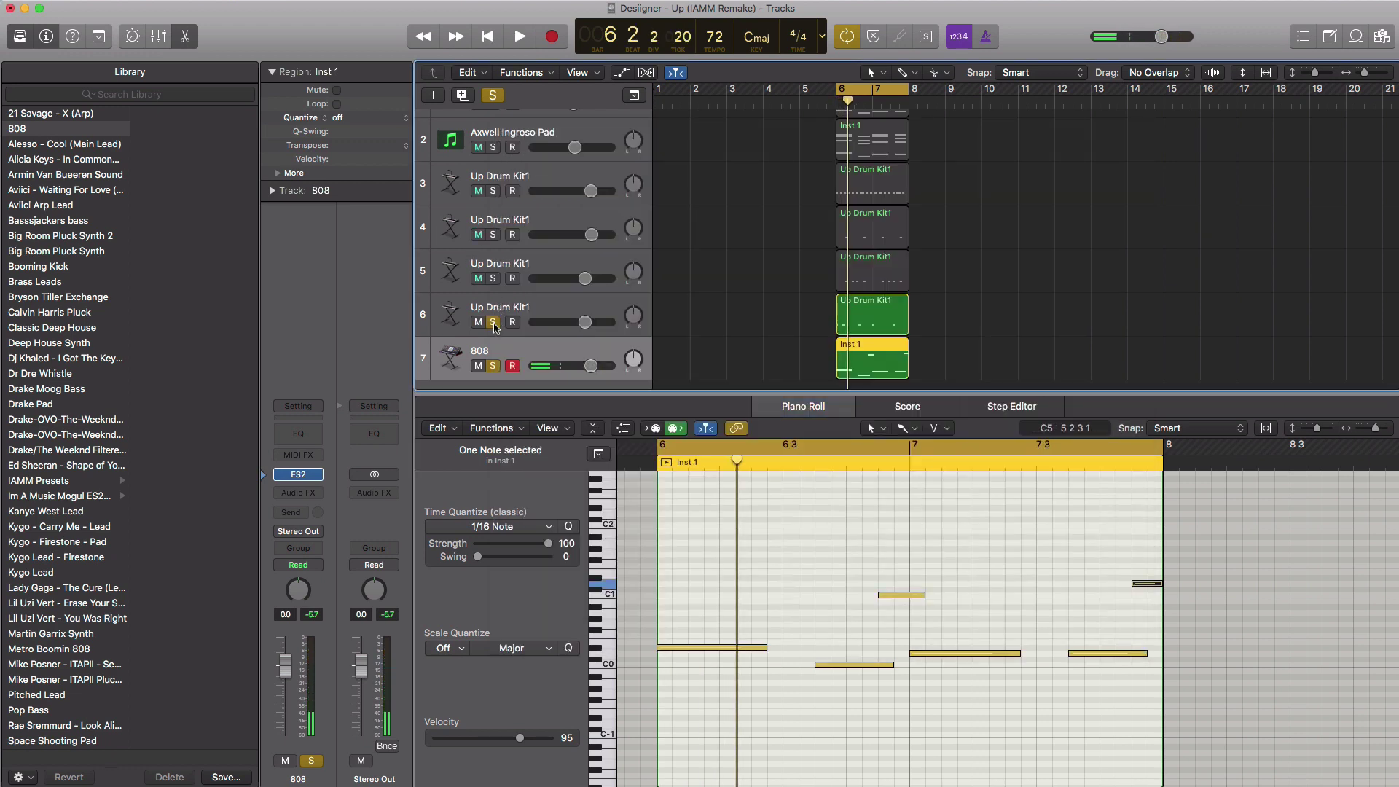
pyautogui.press('space')
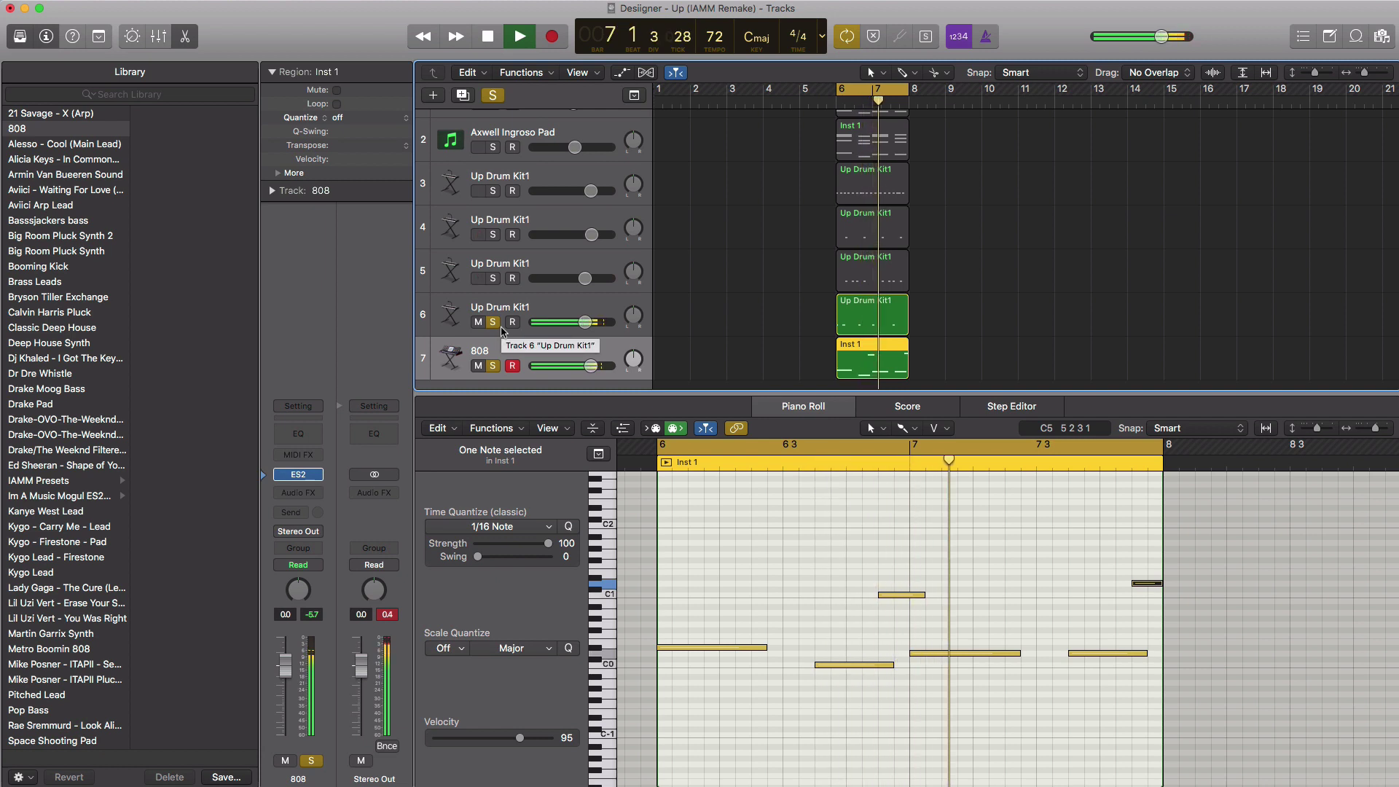
pyautogui.click(496, 325)
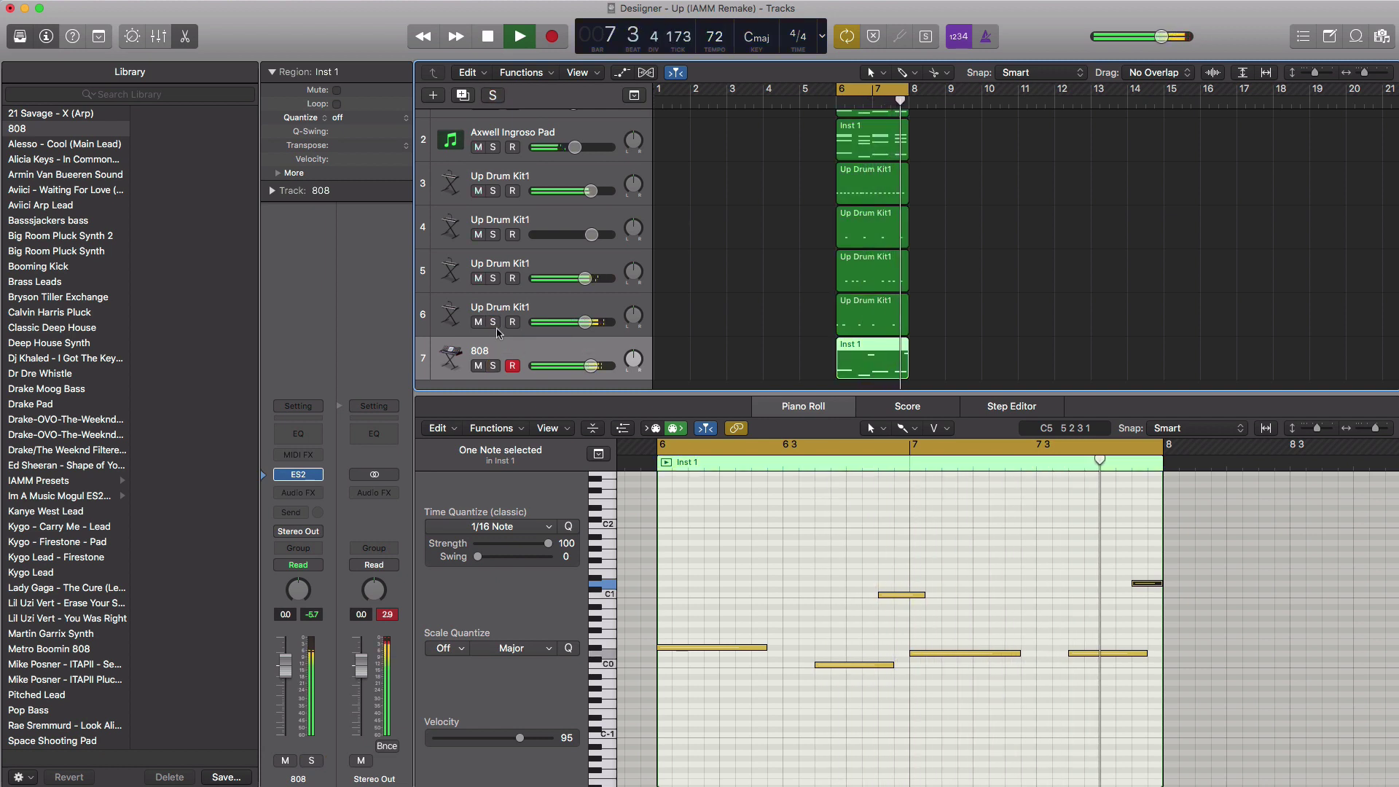
pyautogui.moveTo(591, 371); pyautogui.dragTo(588, 372)
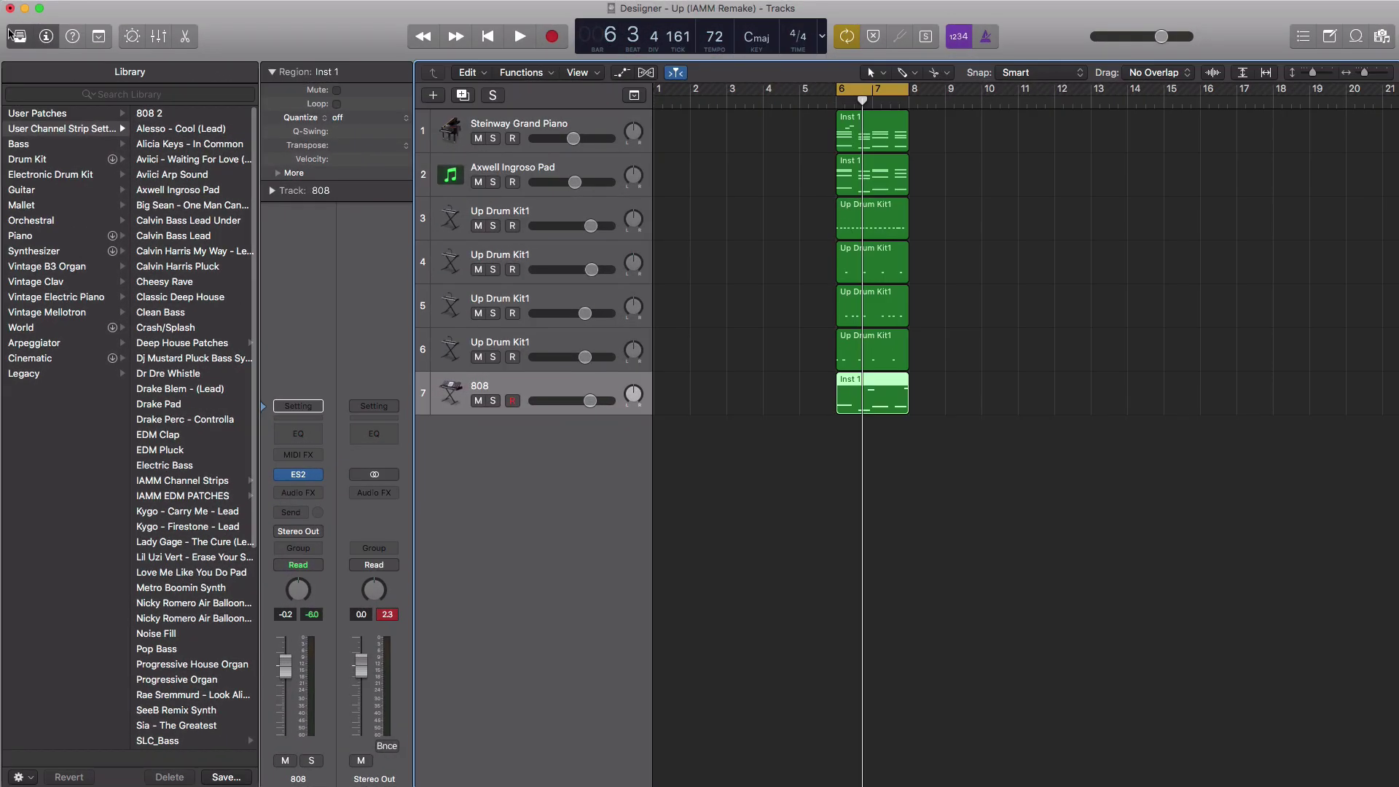
# Step: Place the Juicy J - yeah hoe_1 vocal sample on a new track just after bar 6
pyautogui.click(20, 40)
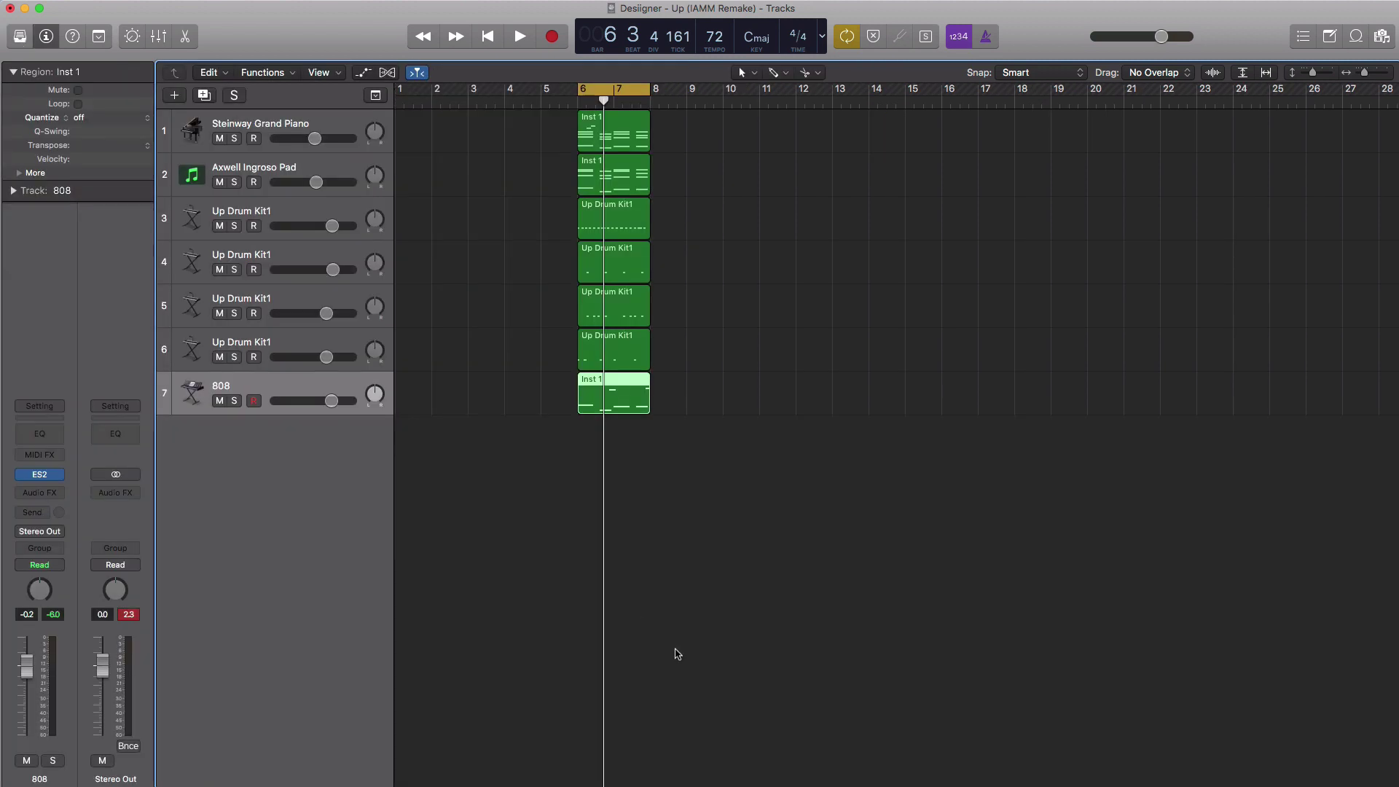
pyautogui.moveTo(827, 691); pyautogui.dragTo(601, 534)
pyautogui.keyDown('ctrl'); pyautogui.keyDown('alt'); pyautogui.click(675, 531); pyautogui.keyUp('alt'); pyautogui.keyUp('ctrl')
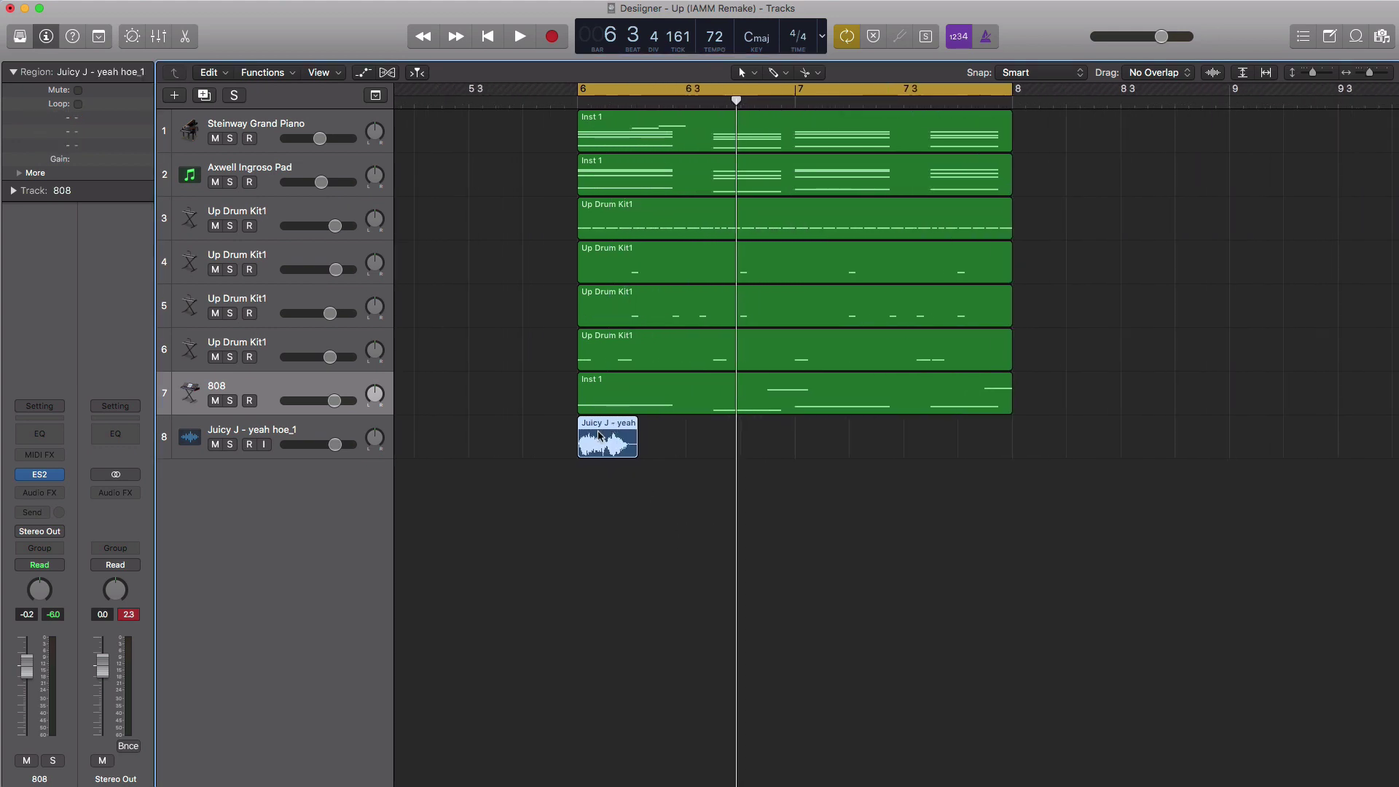
pyautogui.moveTo(598, 435); pyautogui.dragTo(625, 438)
pyautogui.press('space')
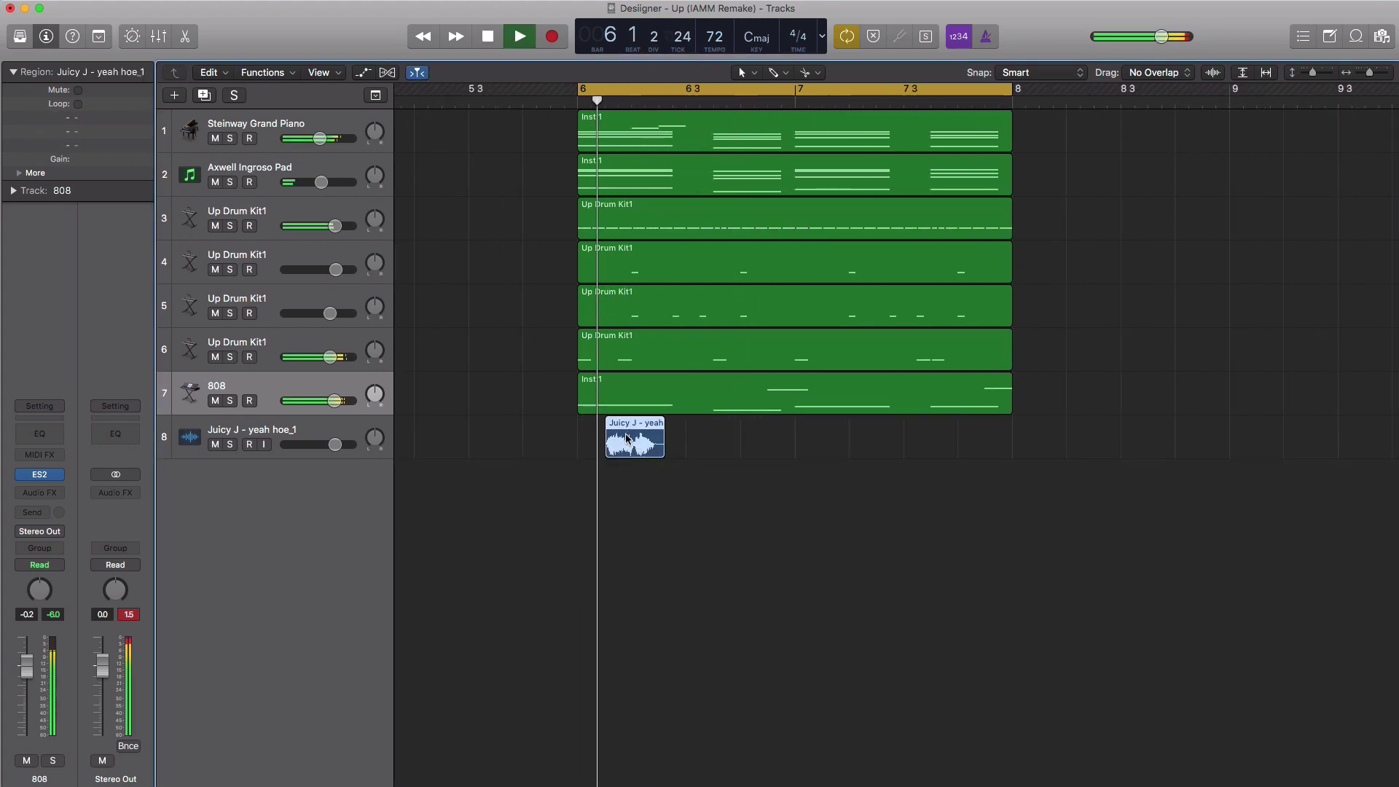
# Step: Lower the vocal sample track to -17.6 dB and audition it from bar 6
pyautogui.moveTo(317, 445); pyautogui.dragTo(287, 452)
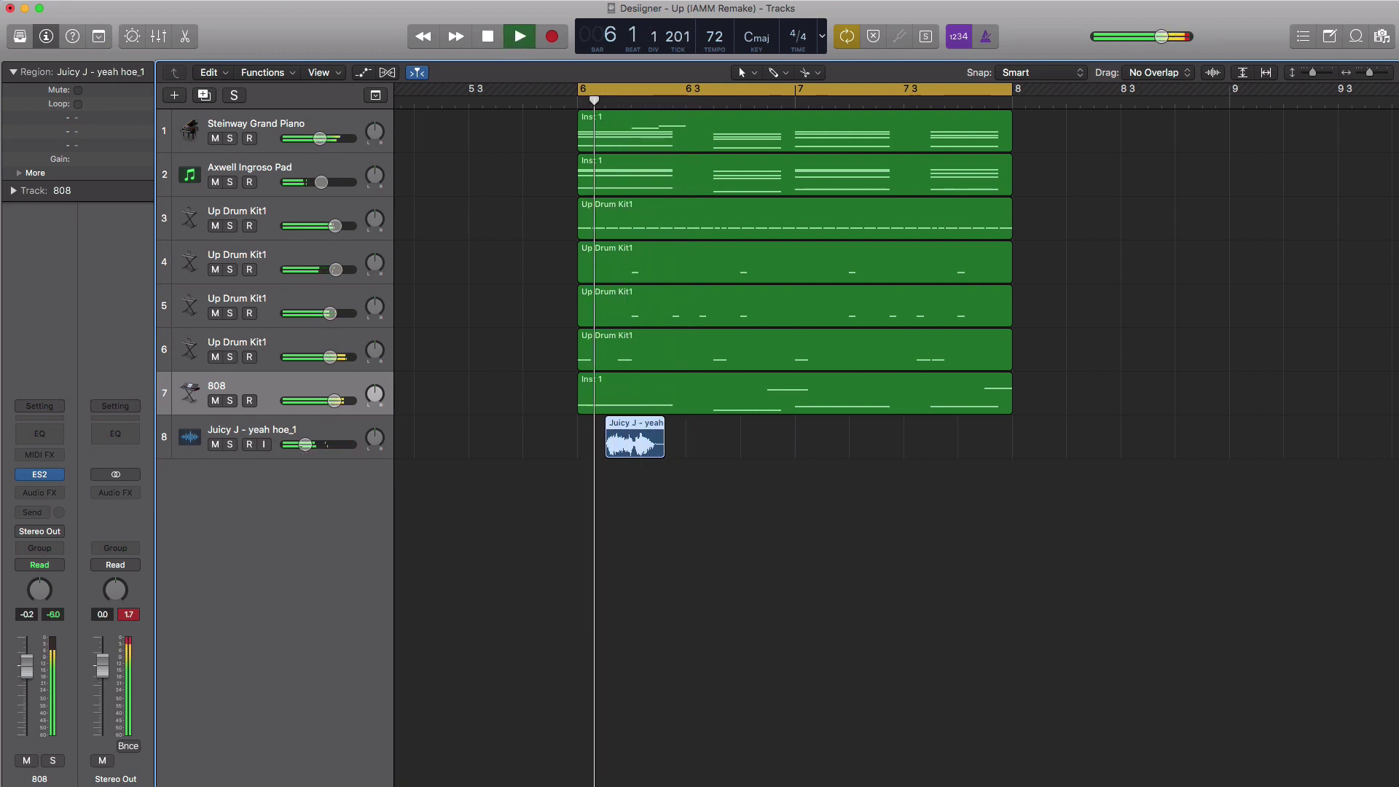
pyautogui.press('space')
pyautogui.press('space')
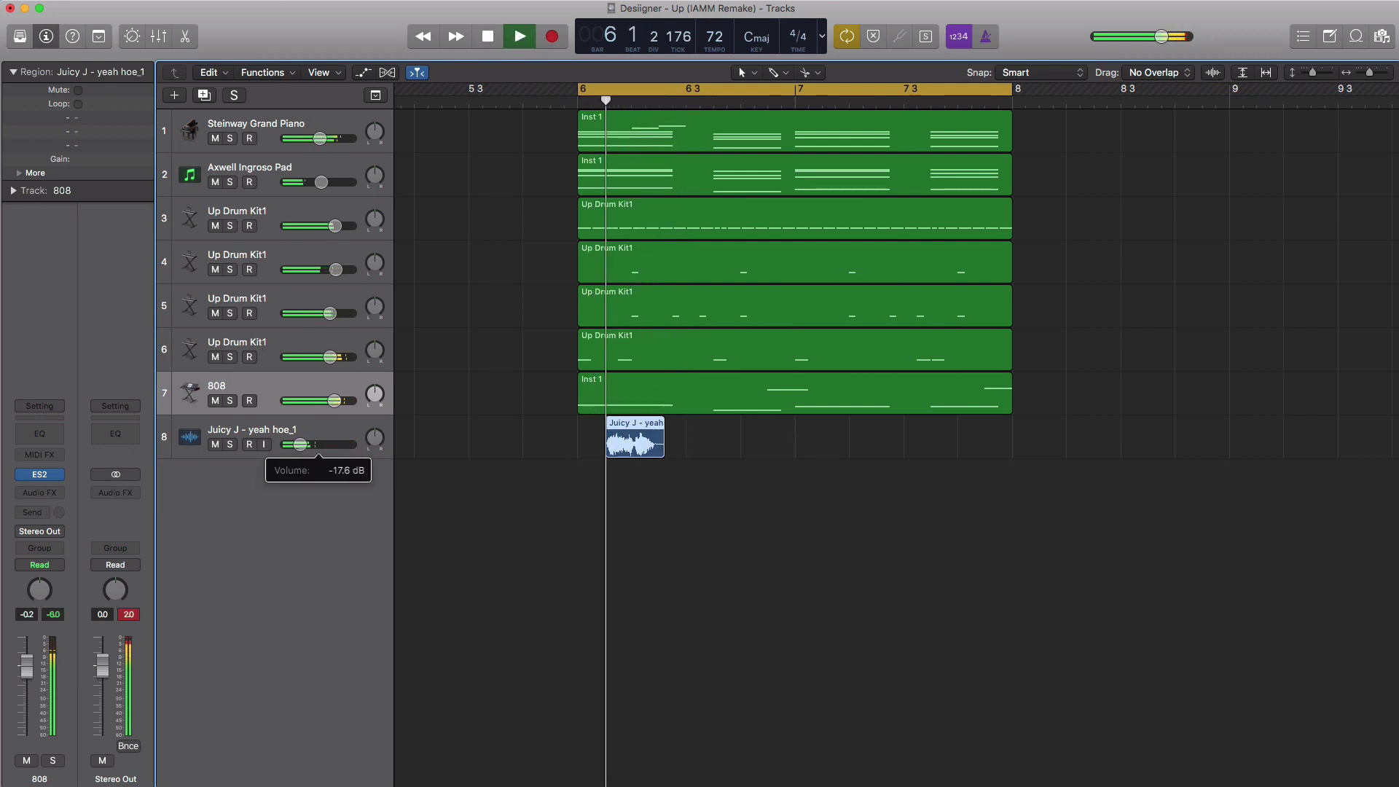
pyautogui.click(264, 455)
pyautogui.press('space')
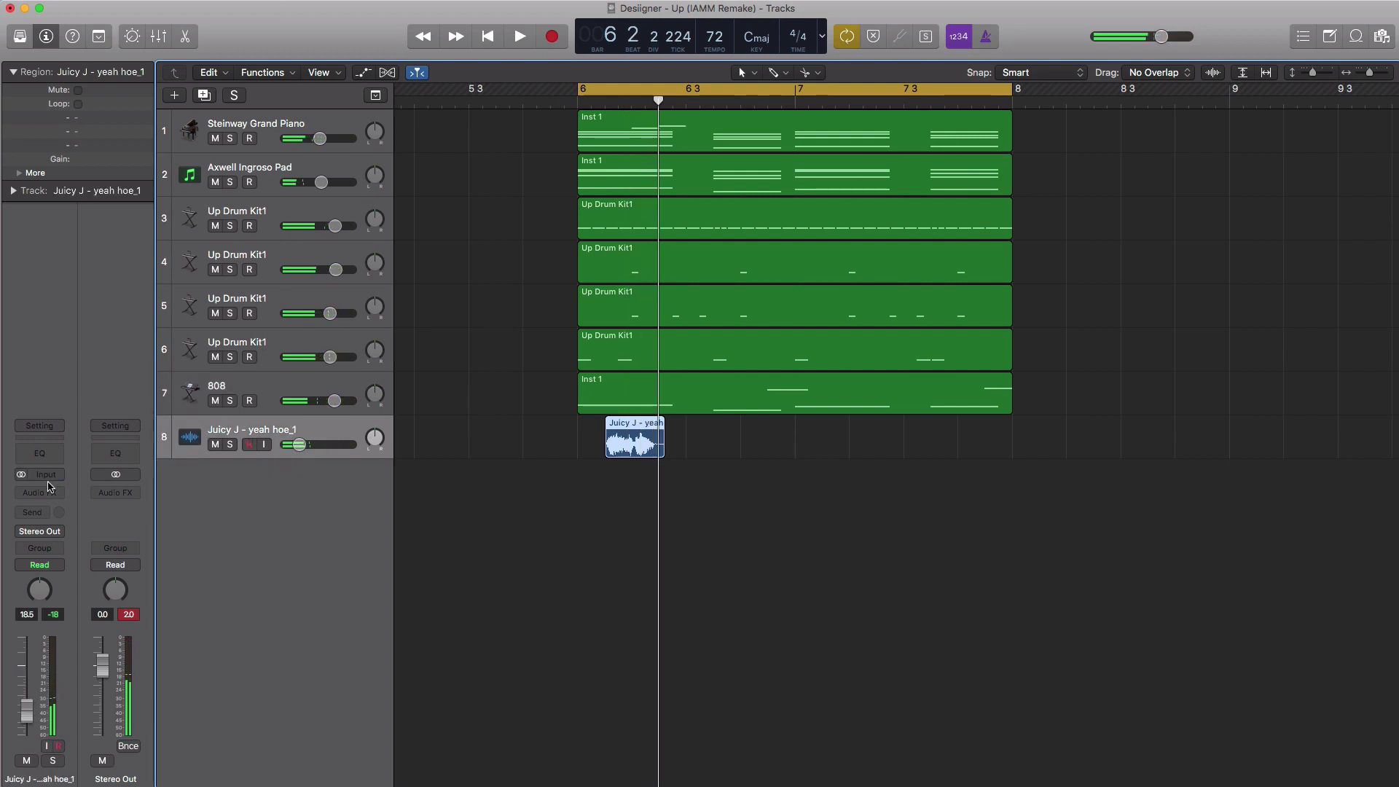
# Step: Add a stereo Space Designer loaded with 04.4s Big Plate to the vocal sample, with Rev turned down
pyautogui.click(45, 500)
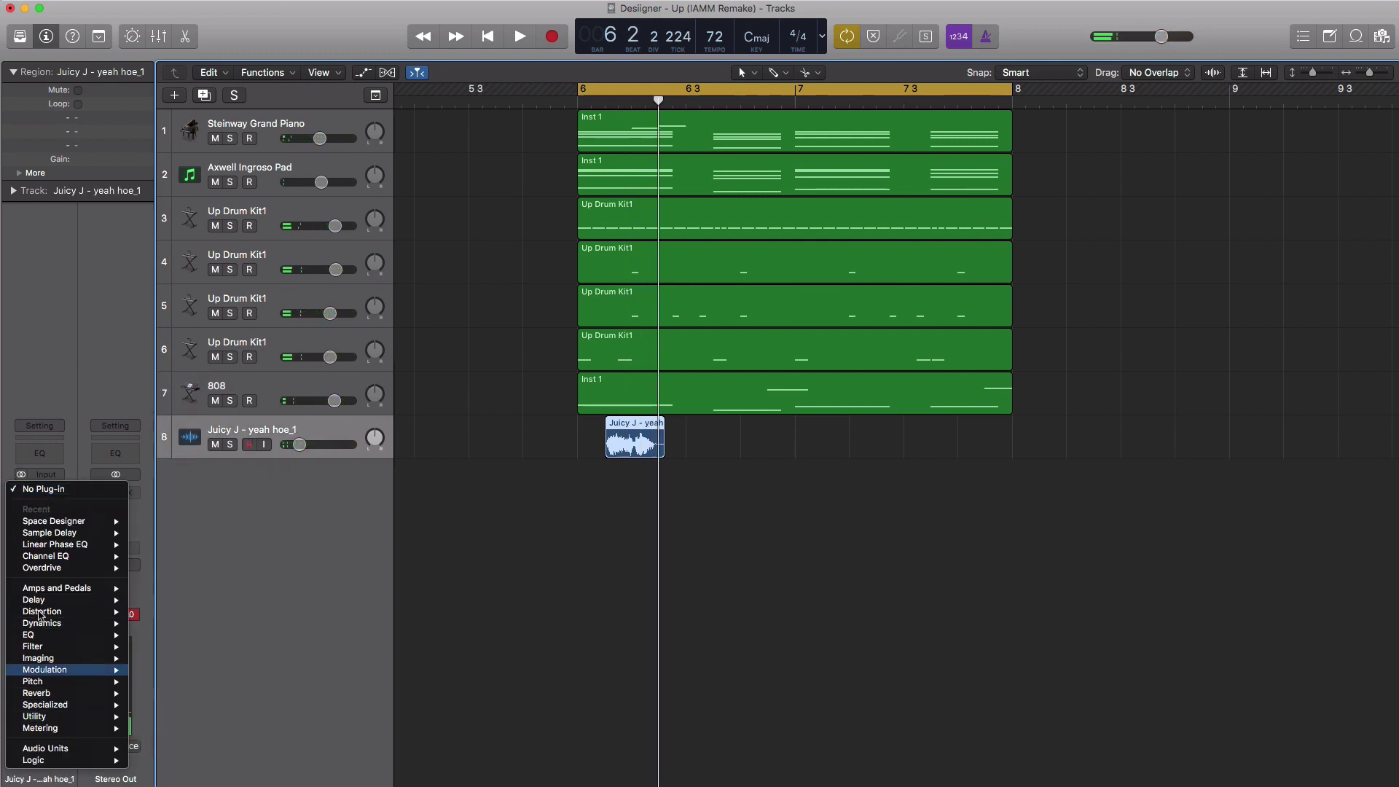
pyautogui.moveTo(47, 696)
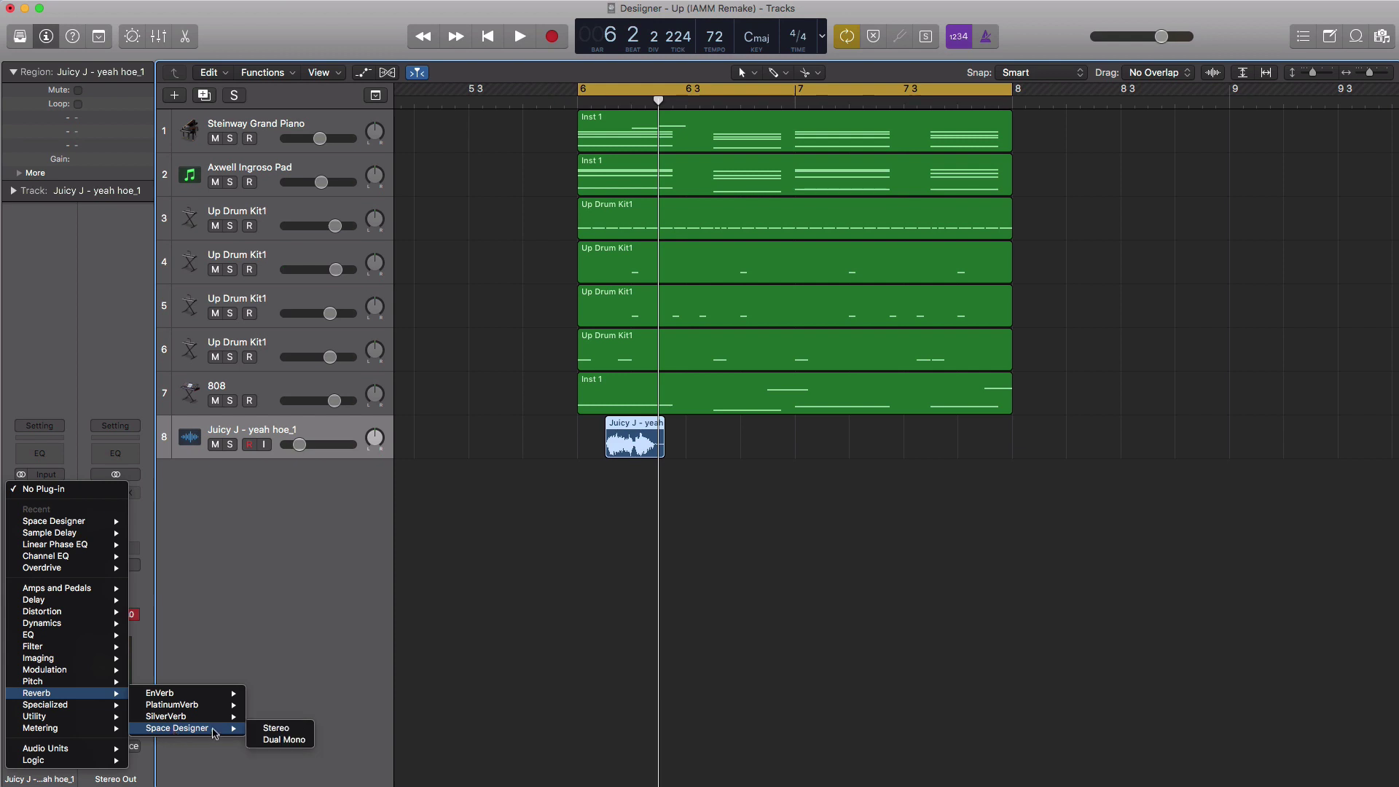
pyautogui.click(265, 730)
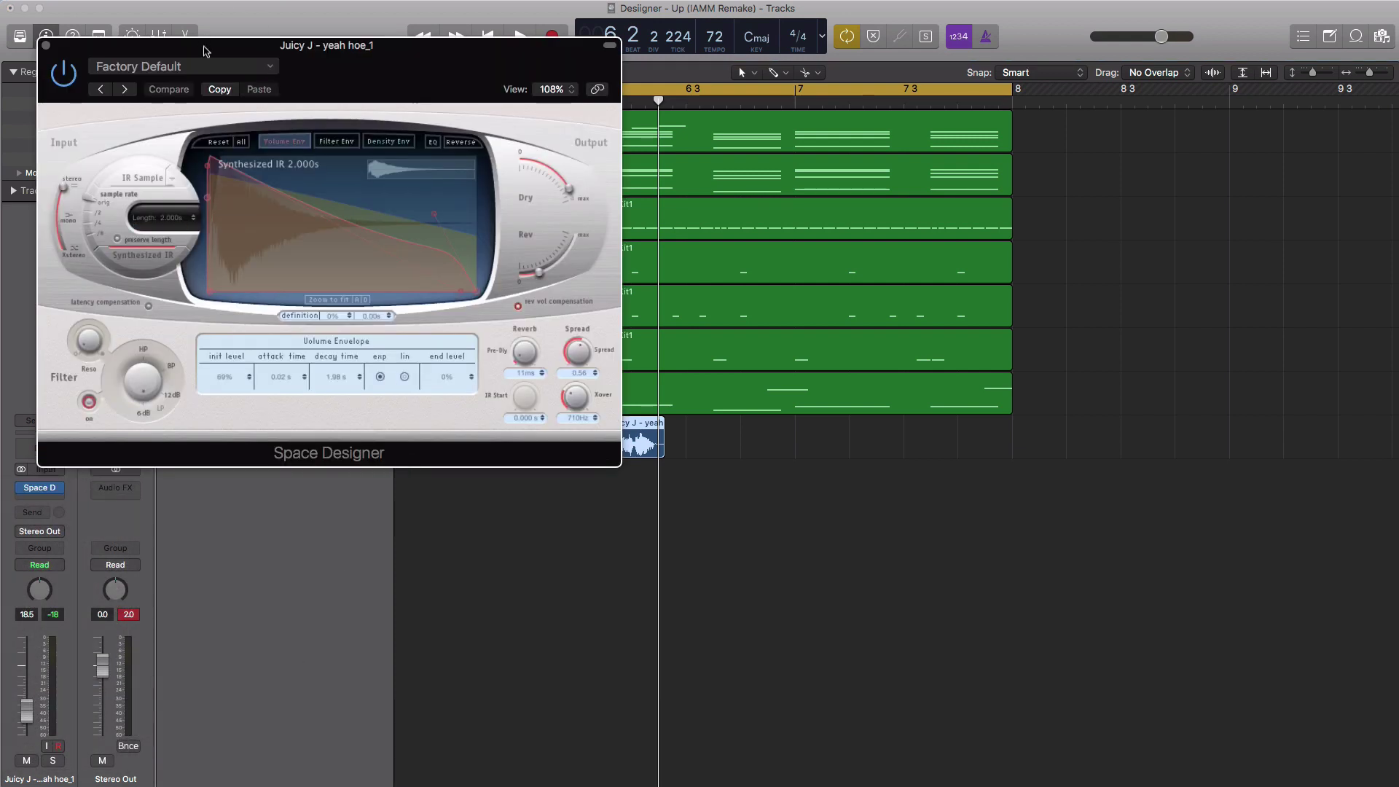
pyautogui.click(208, 76)
pyautogui.moveTo(175, 289)
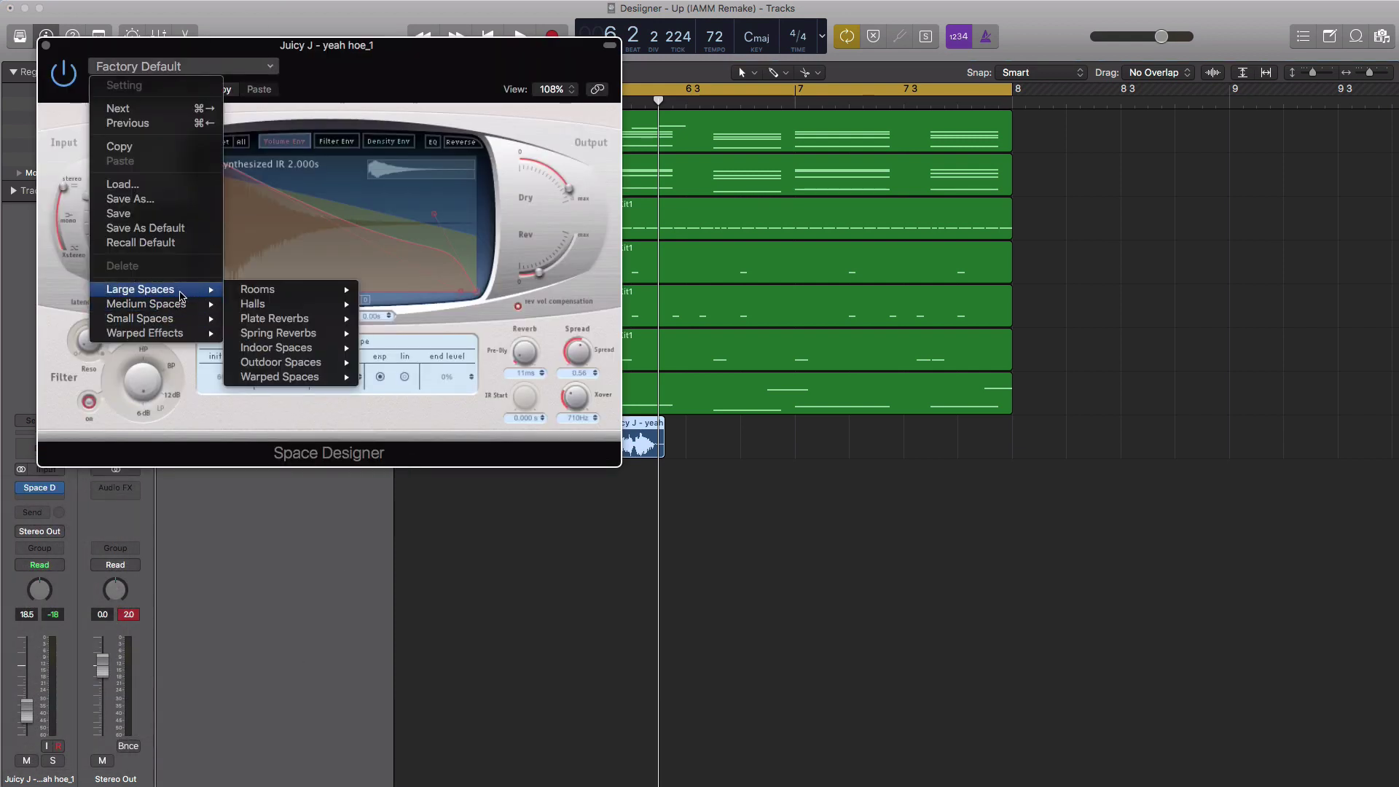
pyautogui.moveTo(266, 358)
pyautogui.moveTo(272, 321)
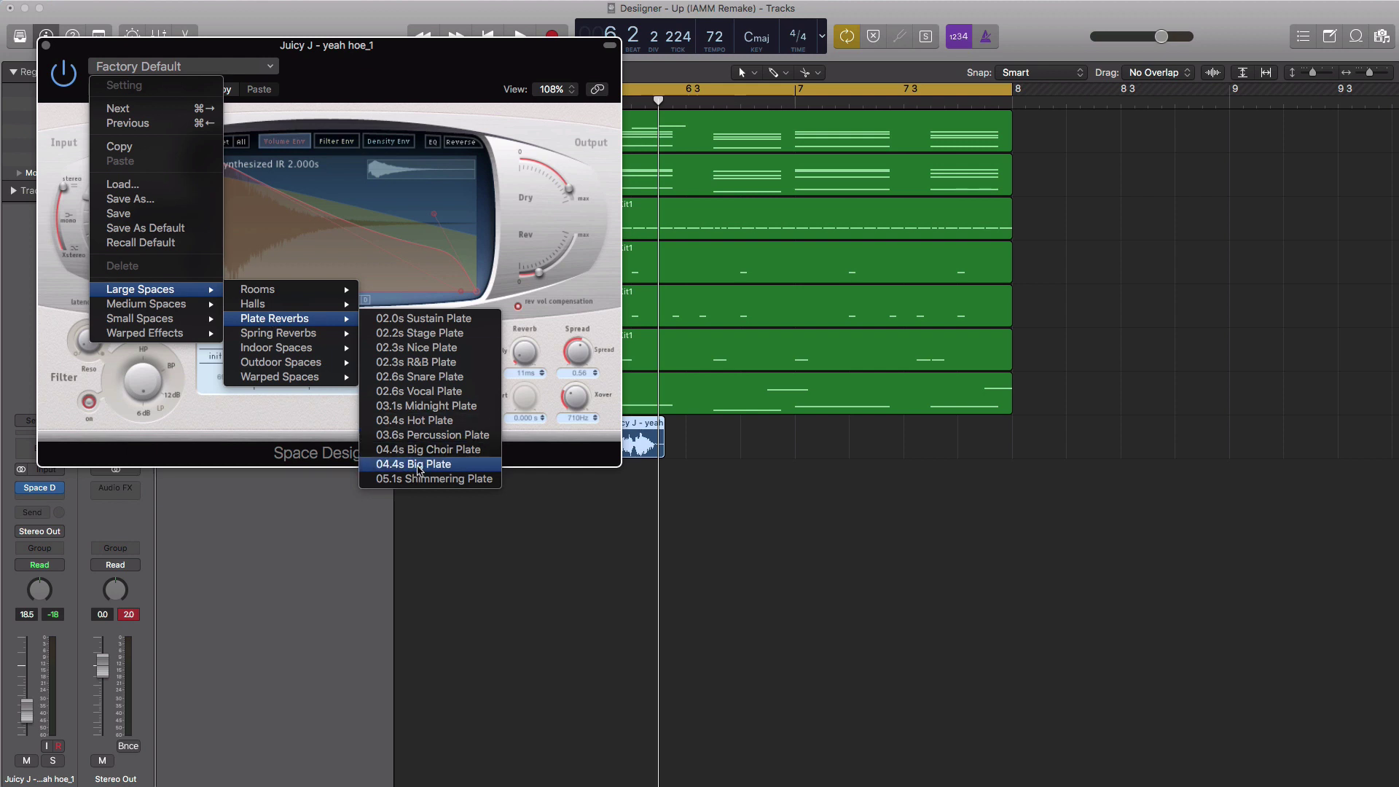
pyautogui.click(402, 464)
pyautogui.press('space')
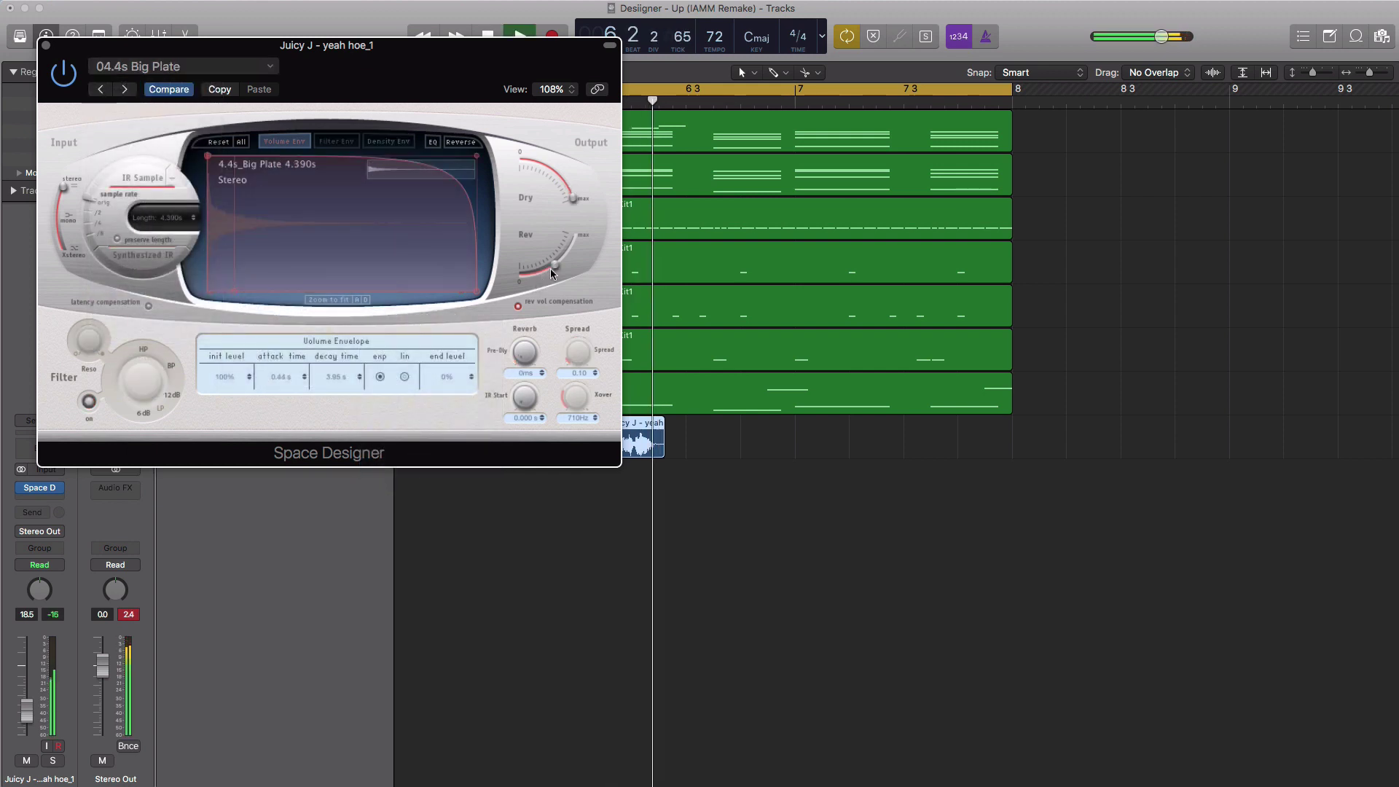
pyautogui.moveTo(553, 273); pyautogui.dragTo(558, 248)
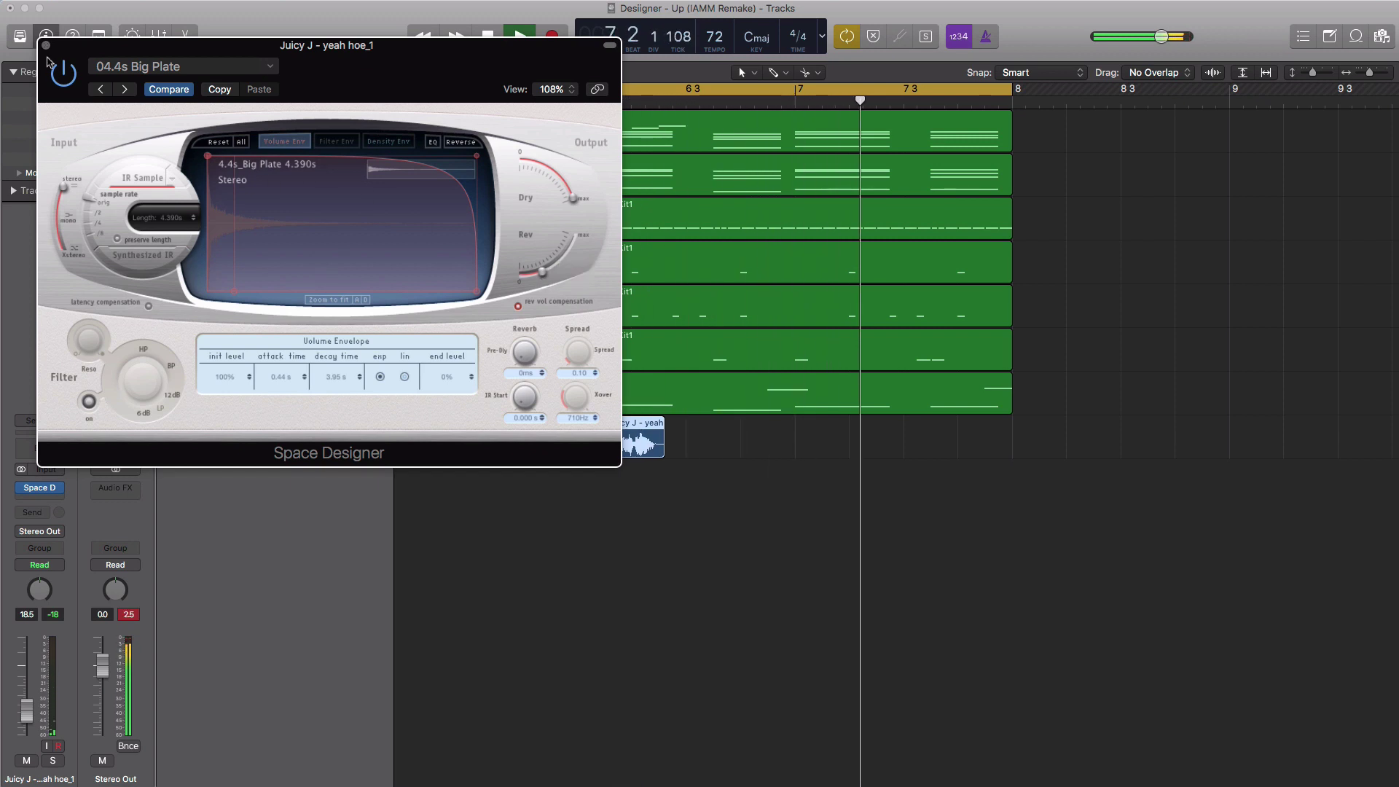
pyautogui.click(45, 45)
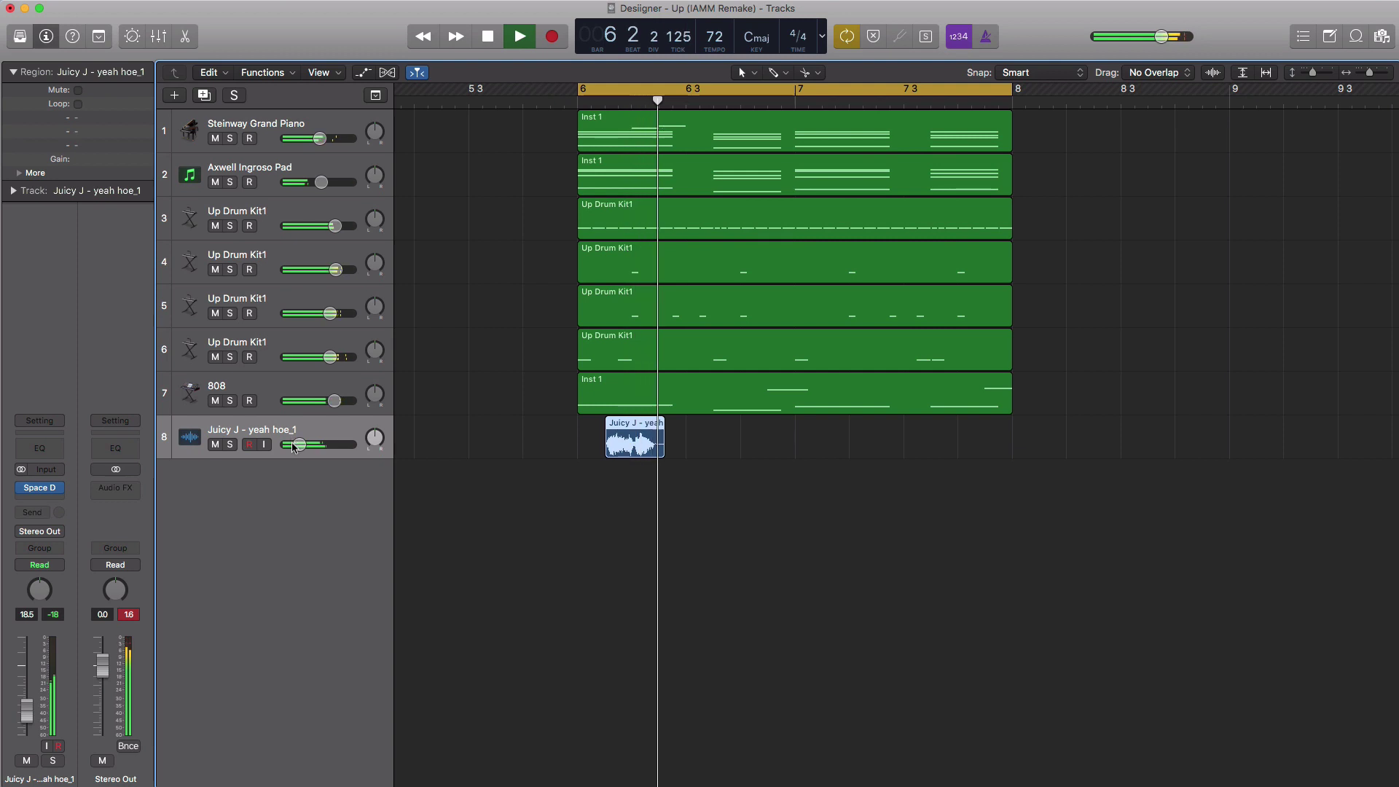
# Step: Set the vocal fader to -19.5 dB and drop the Chant_04 sample onto a new track below track 8
pyautogui.moveTo(301, 444); pyautogui.dragTo(297, 445)
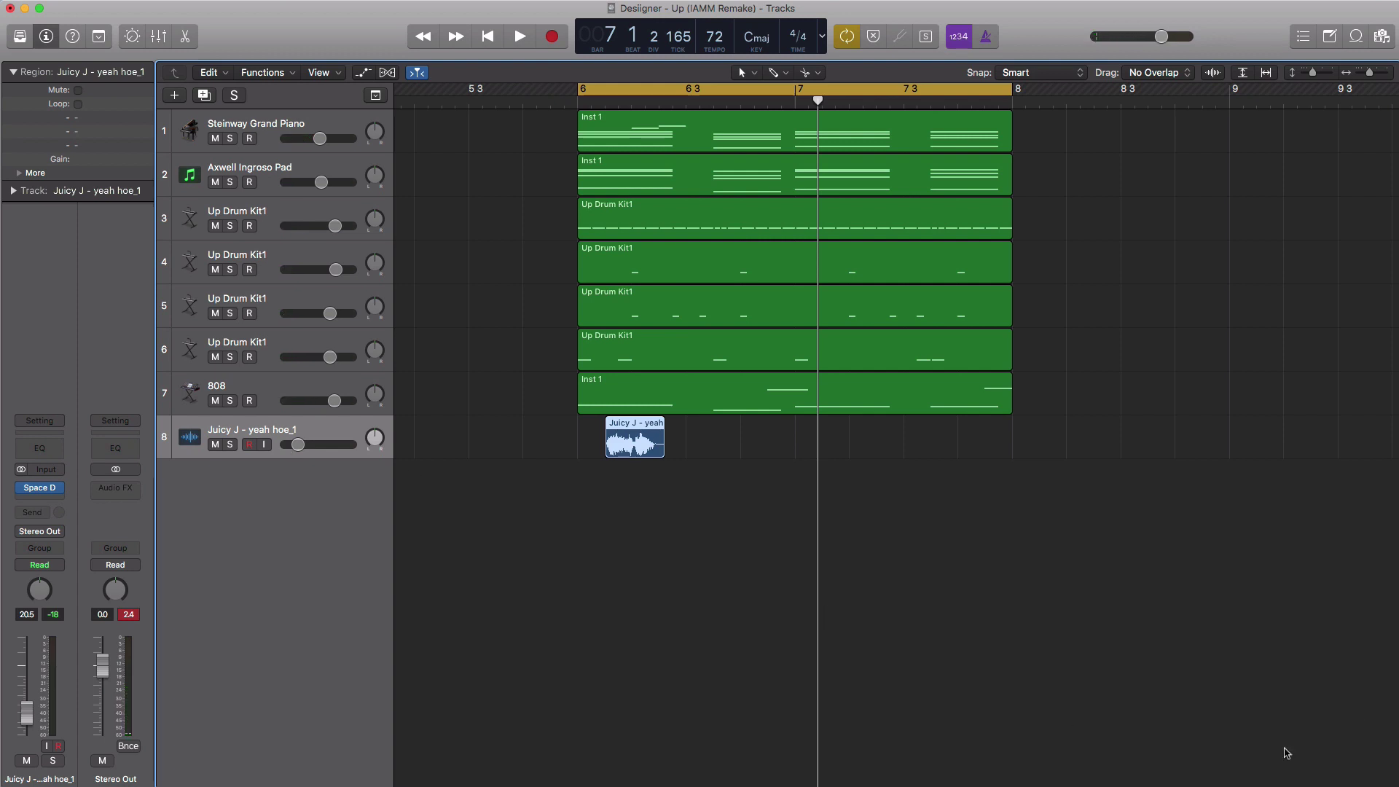
pyautogui.moveTo(1287, 754); pyautogui.dragTo(590, 493)
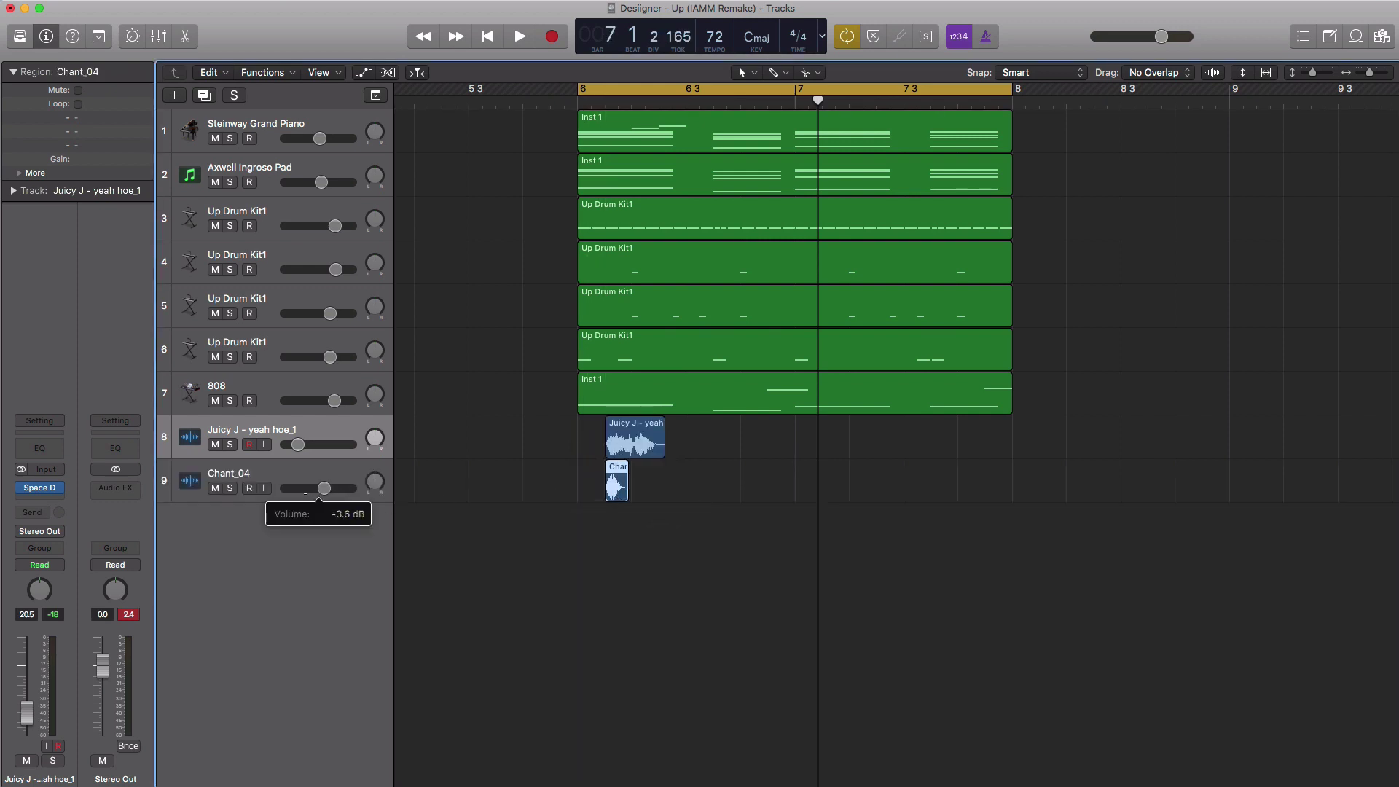
# Step: Option-drag copies of the Chant_04 hit until eight chants fill bars 6–8
pyautogui.press('super+Right')
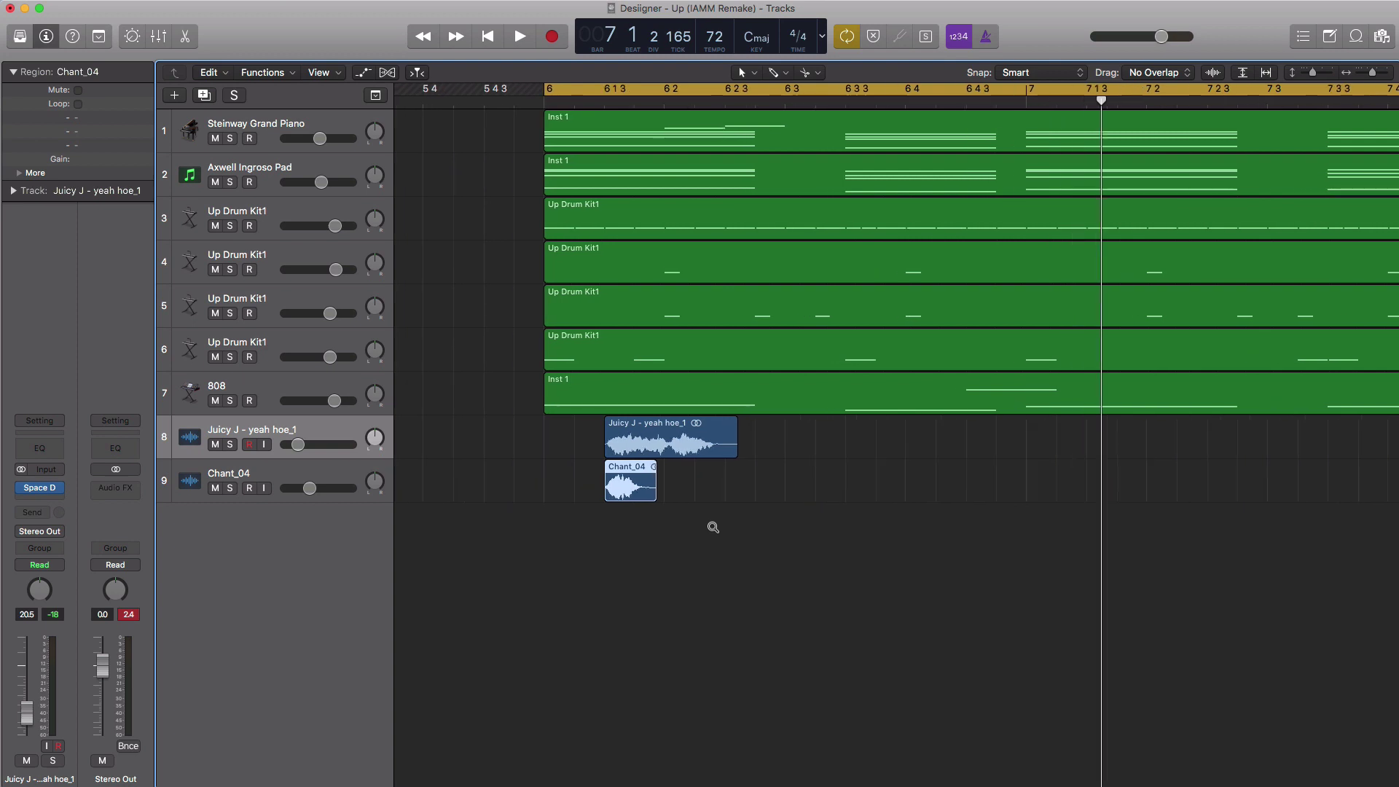
pyautogui.moveTo(692, 483); pyautogui.dragTo(751, 485)
pyautogui.press('space')
pyautogui.press('space')
pyautogui.press('space')
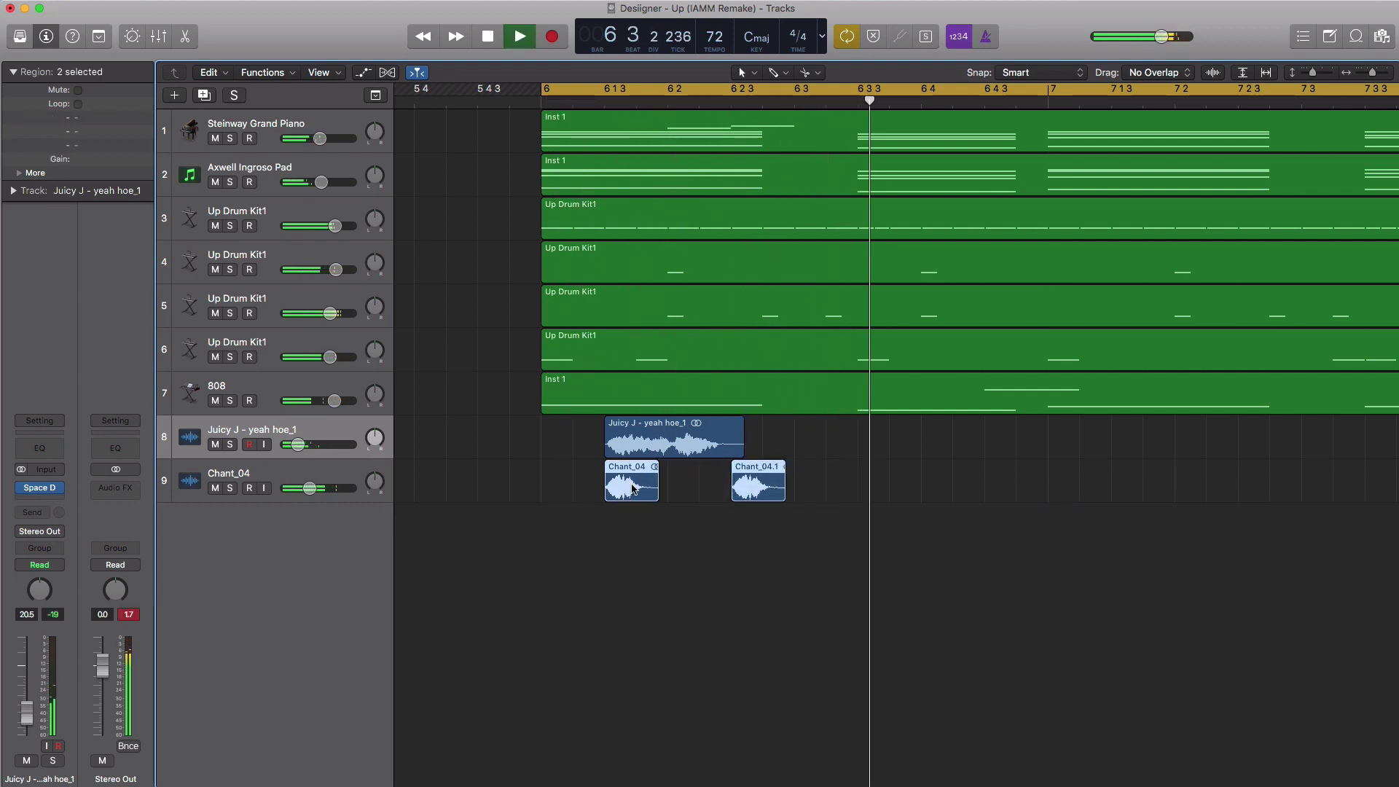
pyautogui.press('space')
pyautogui.moveTo(785, 545); pyautogui.dragTo(881, 498)
pyautogui.press('space')
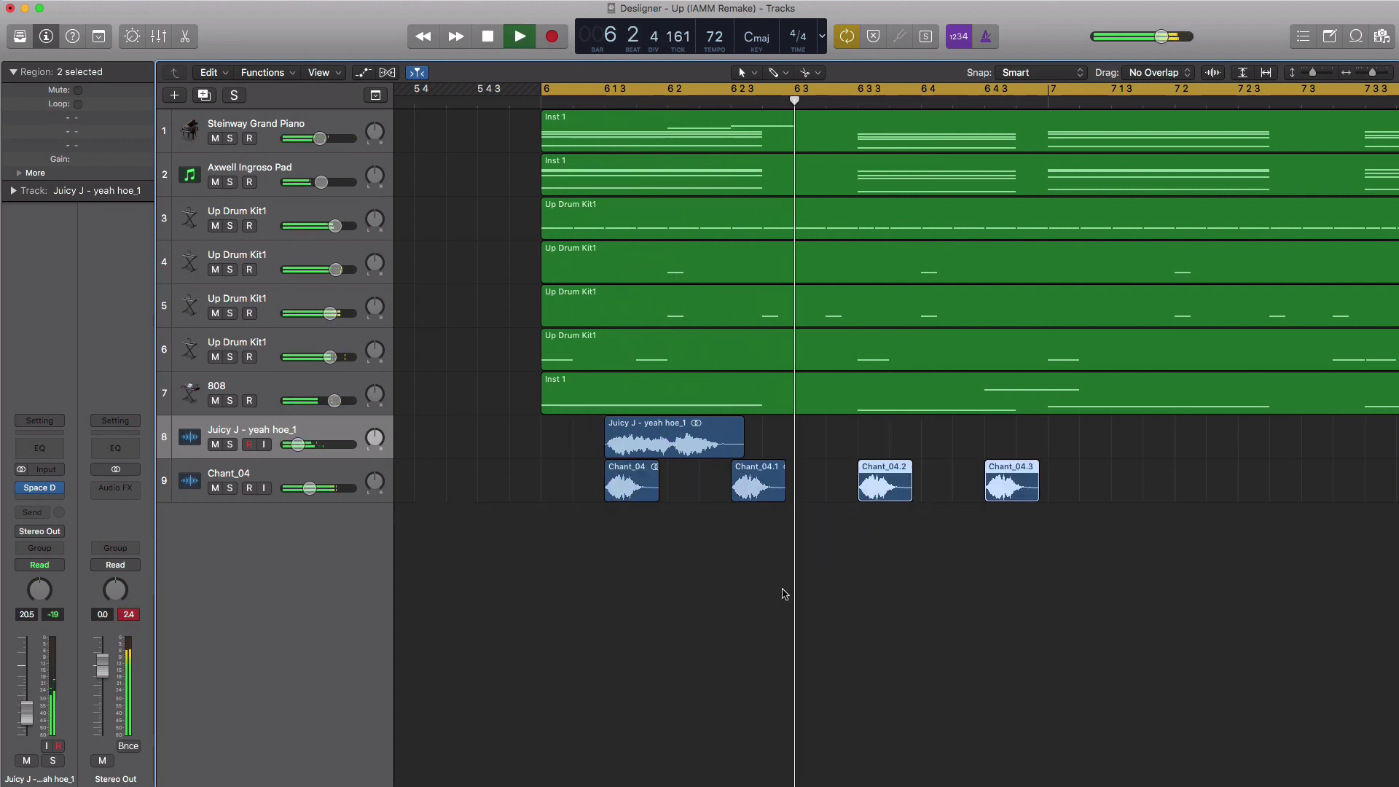
pyautogui.press('super+Left')
pyautogui.press('space')
pyautogui.moveTo(1018, 565); pyautogui.dragTo(1018, 493)
pyautogui.press('space')
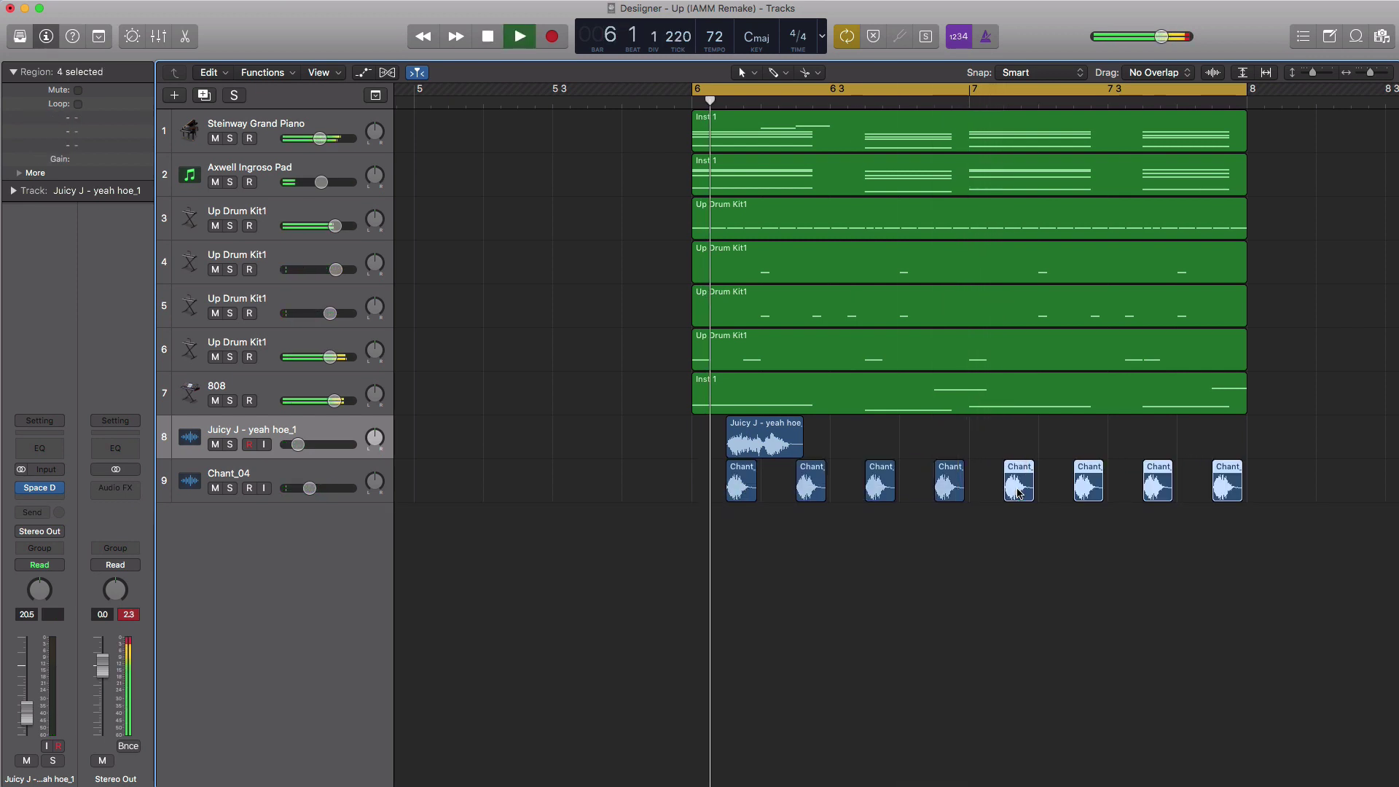
# Step: Lower the chant track to about -24.5 dB and zoom out to view the whole arrangement
pyautogui.moveTo(309, 488); pyautogui.dragTo(295, 488)
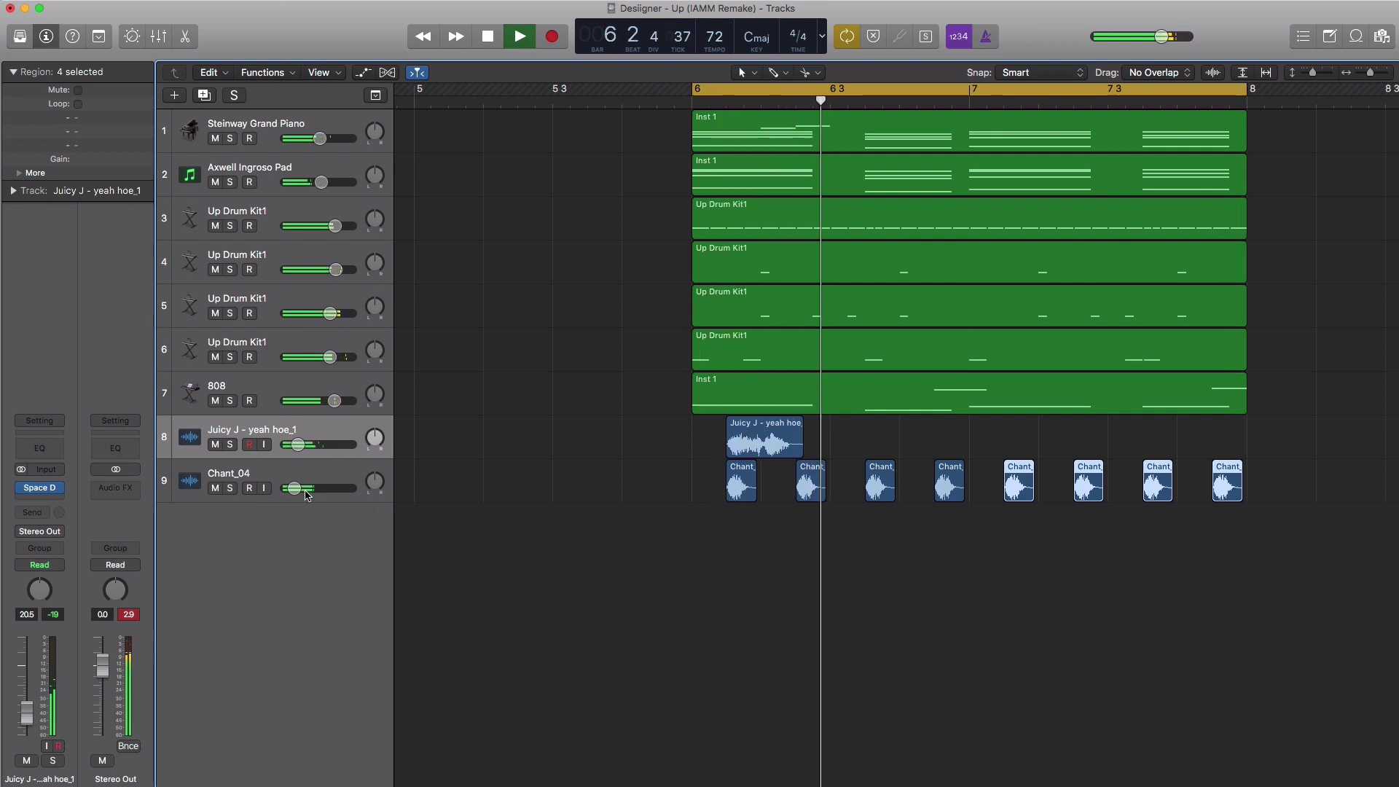
pyautogui.press('super+Left')
pyautogui.press('super+Left')
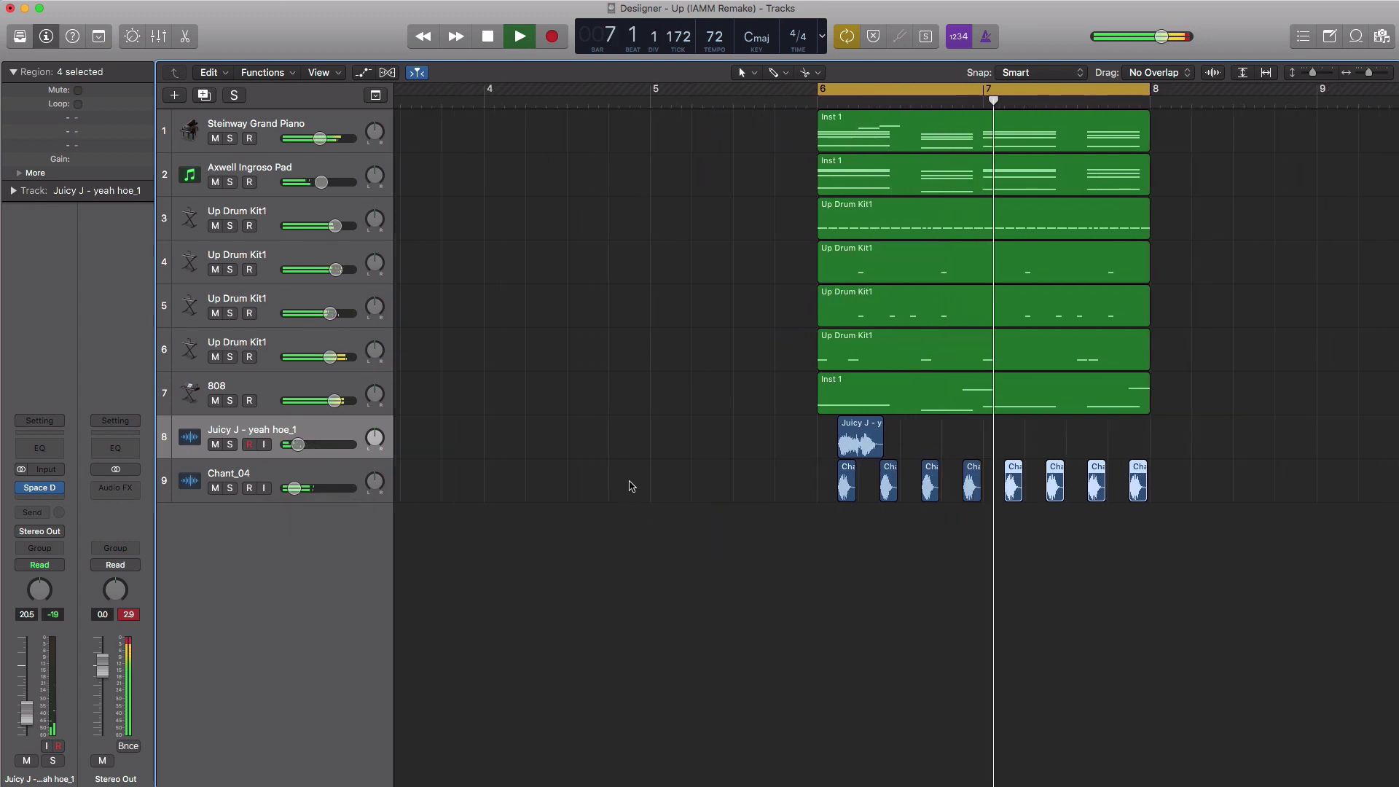
pyautogui.press('super+Up')
pyautogui.press('super+Left')
pyautogui.hscroll(5, 749, 491)
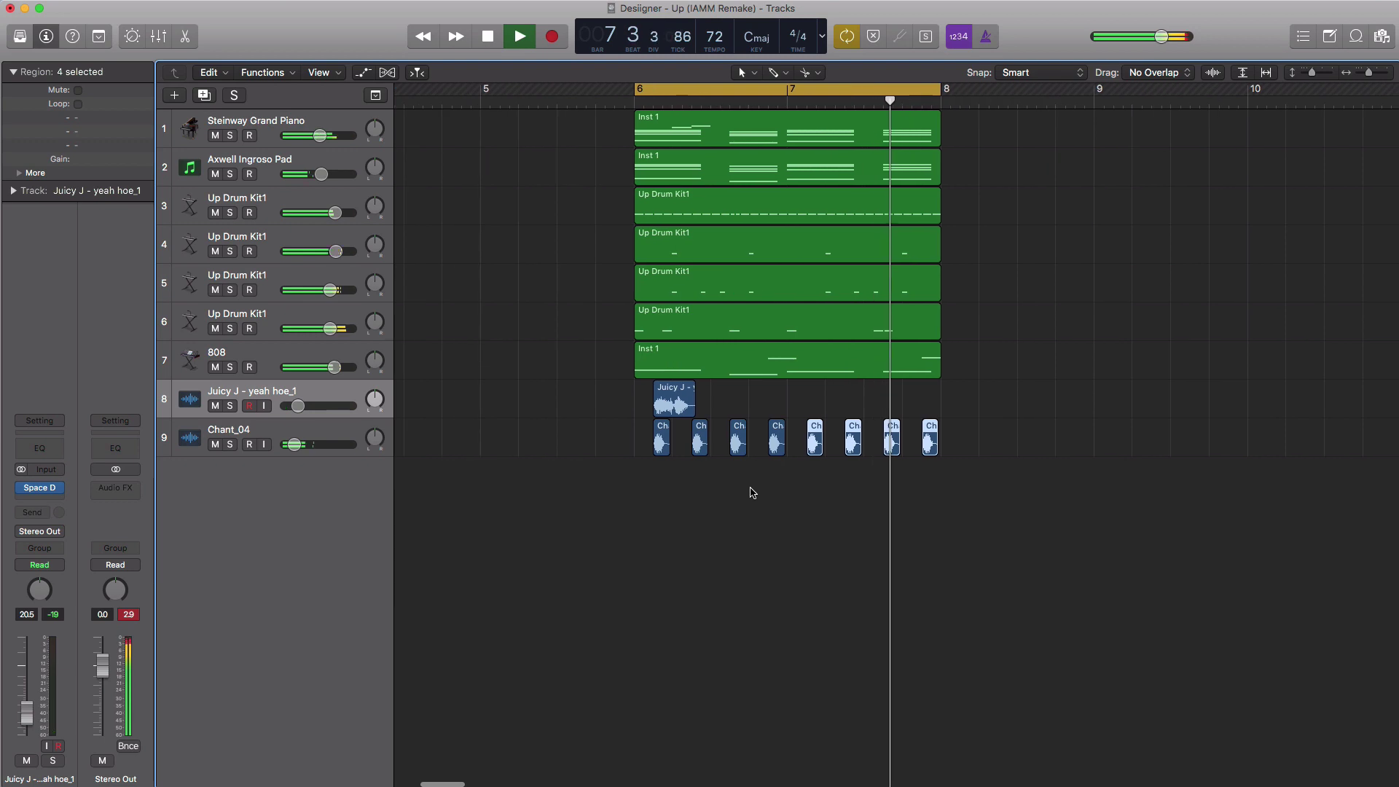
pyautogui.press('space')
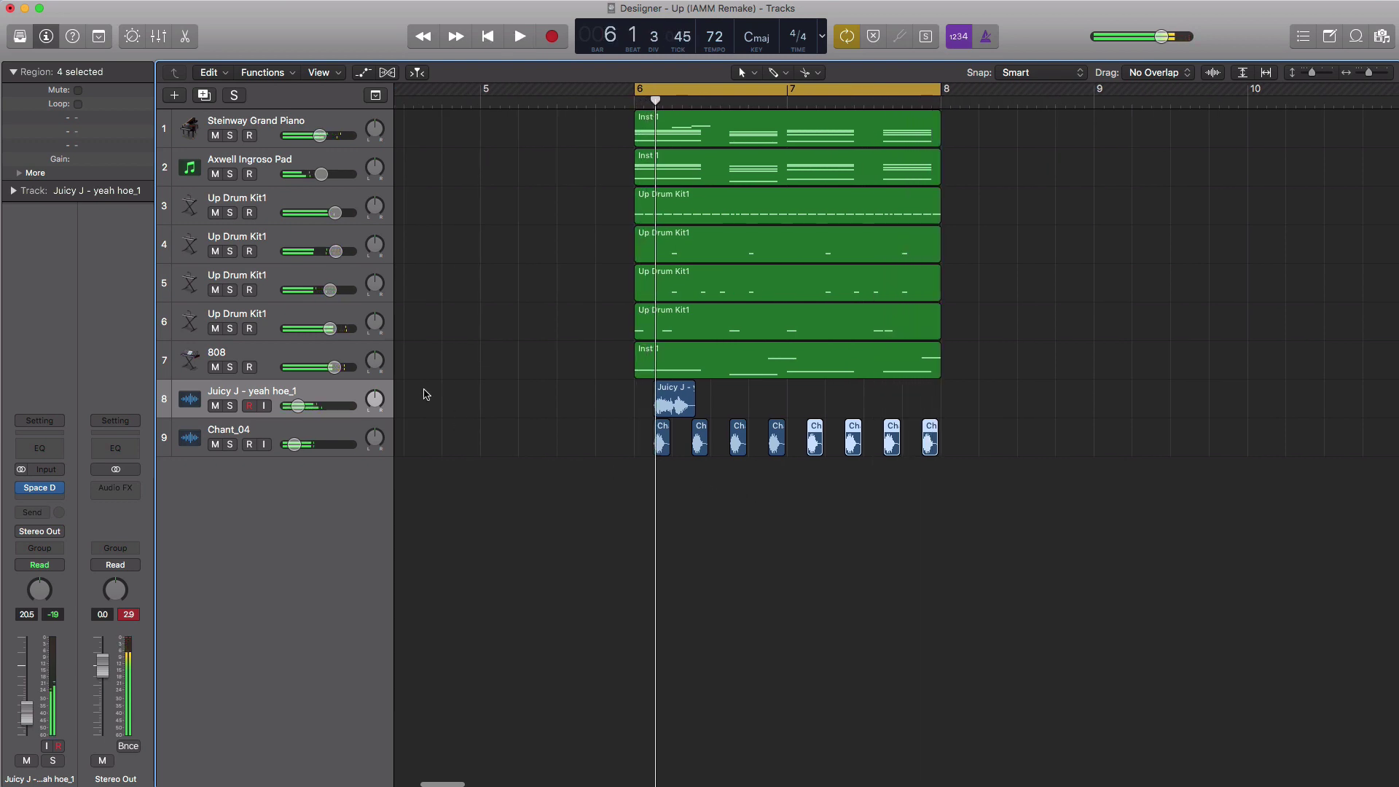
# Step: Add a Sample Delay to the soloed Up Drum Kit1 with Delay Left at 81 samples, then select all bar 6–8 regions
pyautogui.click(242, 210)
pyautogui.click(229, 212)
pyautogui.press('space')
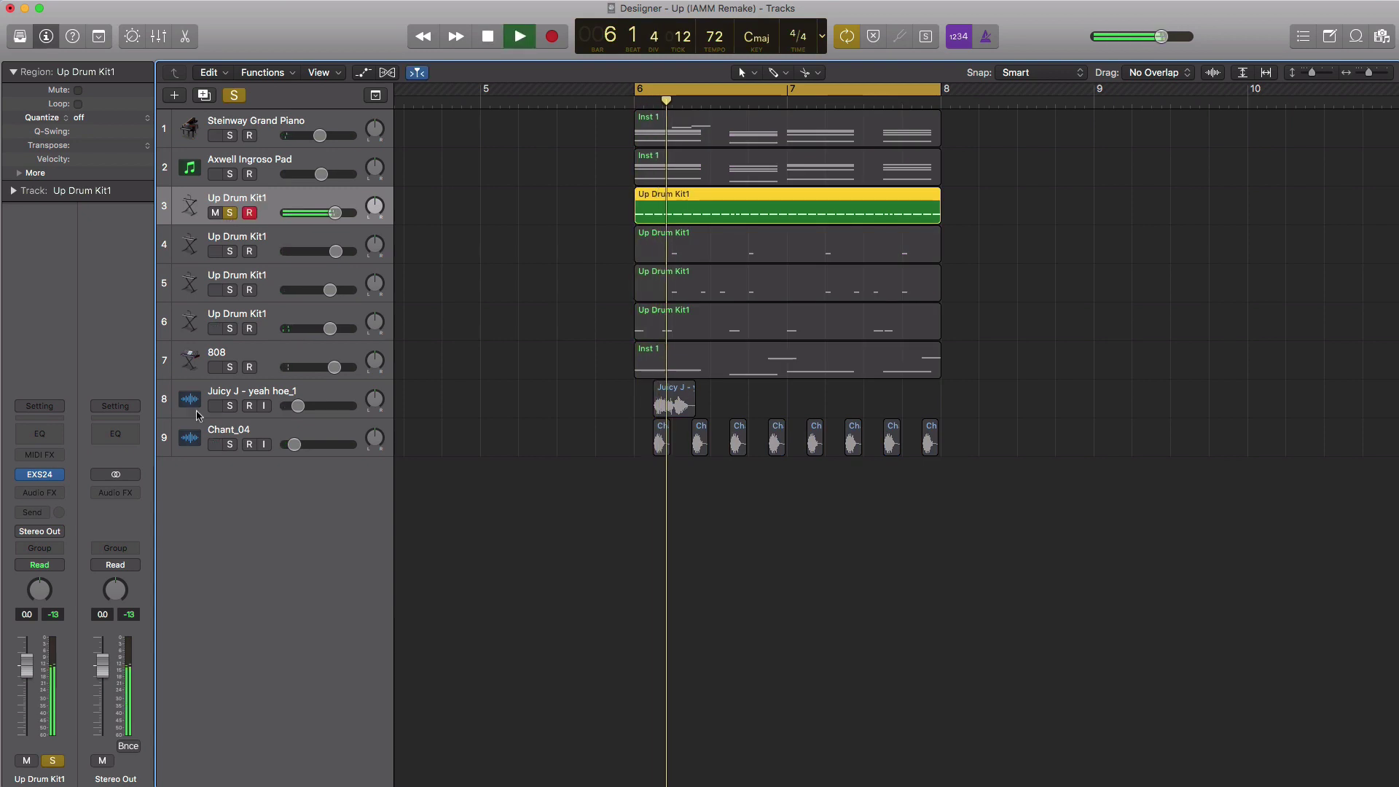
pyautogui.click(51, 493)
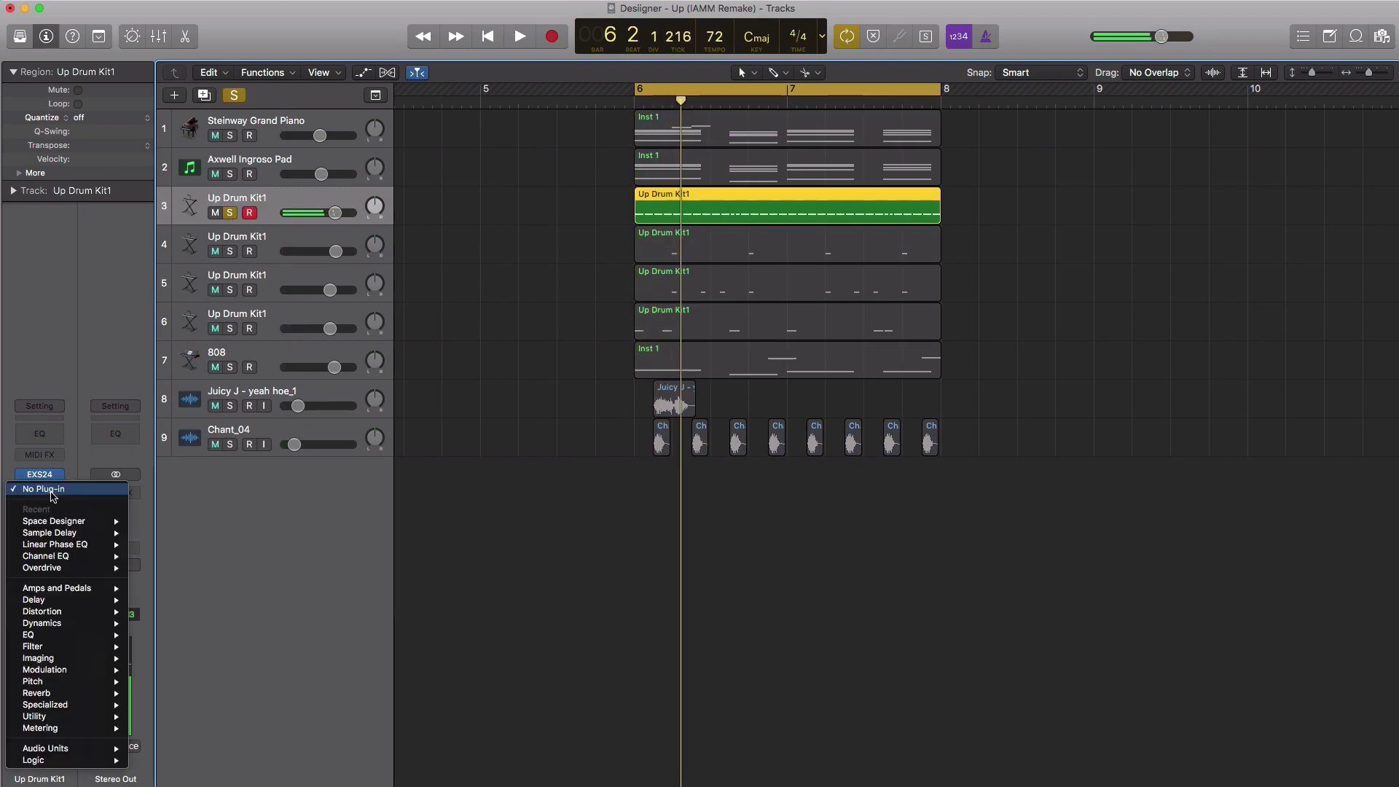
pyautogui.click(64, 534)
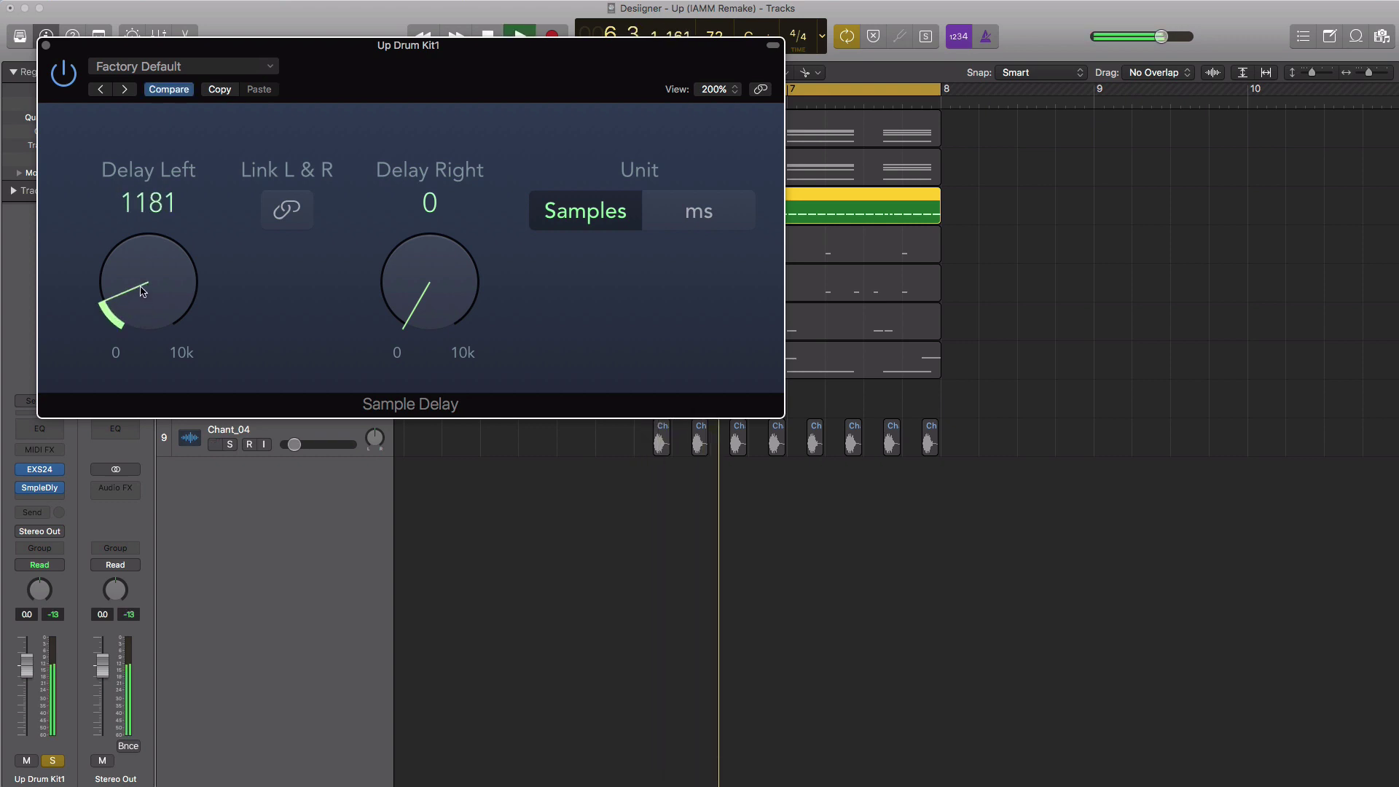
pyautogui.moveTo(140, 322); pyautogui.dragTo(137, 317)
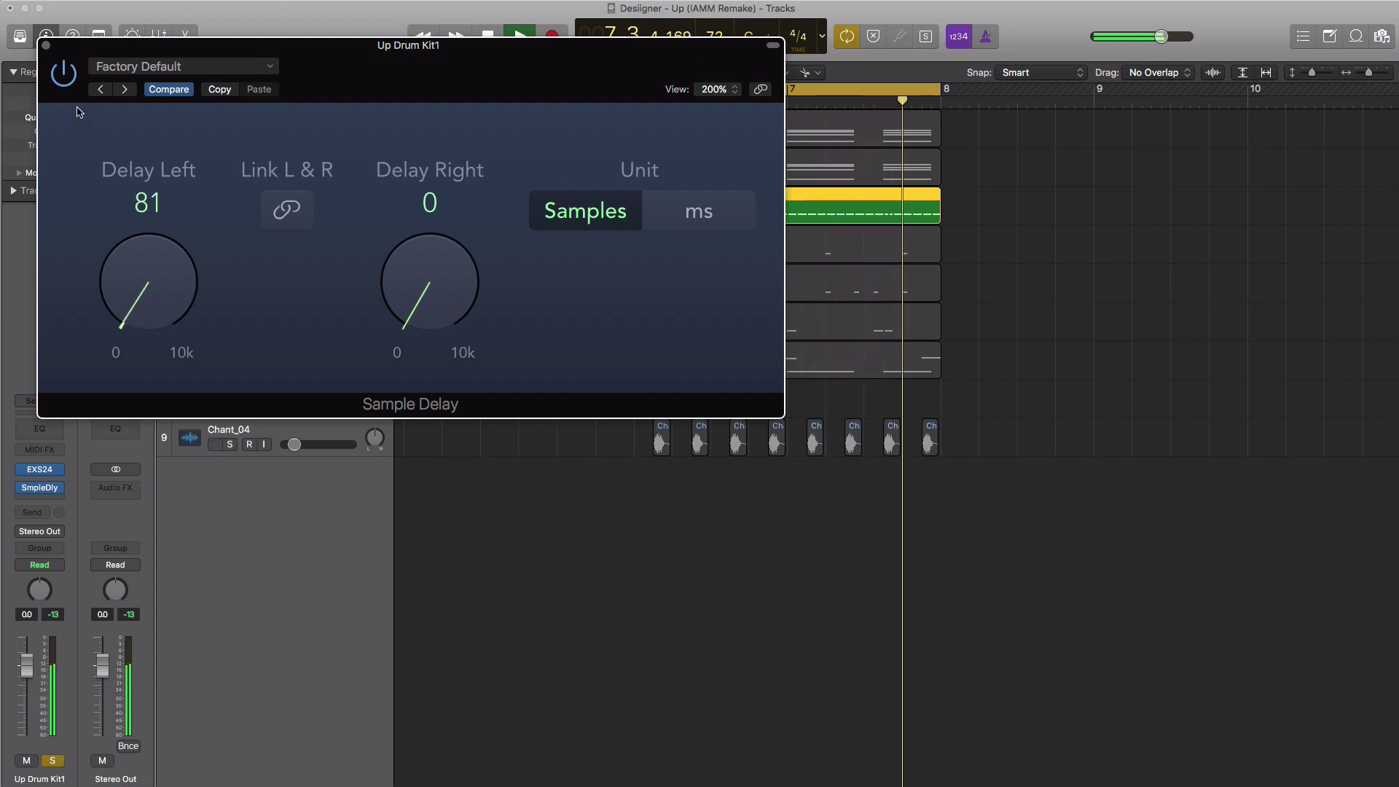
pyautogui.click(45, 46)
pyautogui.moveTo(991, 501); pyautogui.dragTo(981, 133)
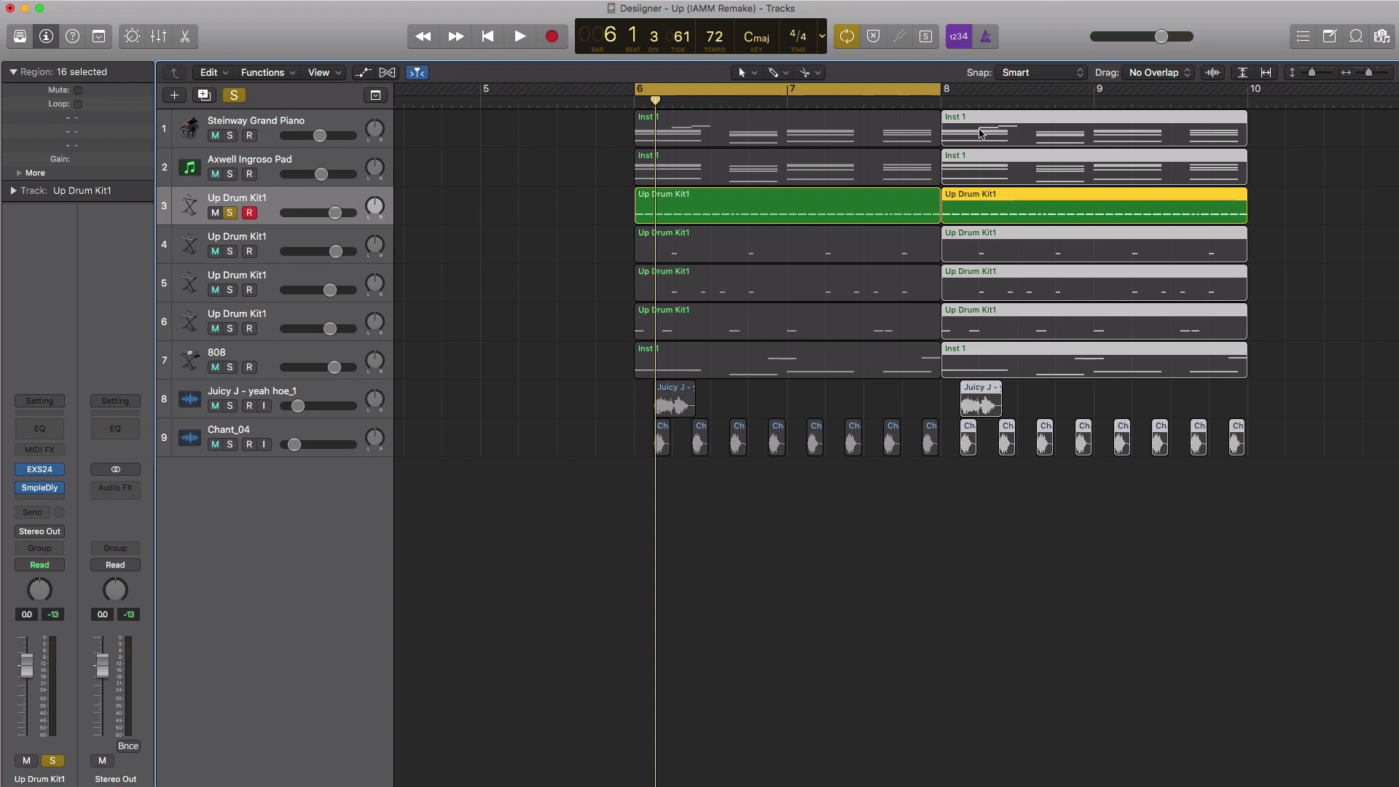
# Step: Unsolo the hi-hat track and set the cycle range to loop bars 6–10
pyautogui.click(230, 213)
pyautogui.press('super+Left')
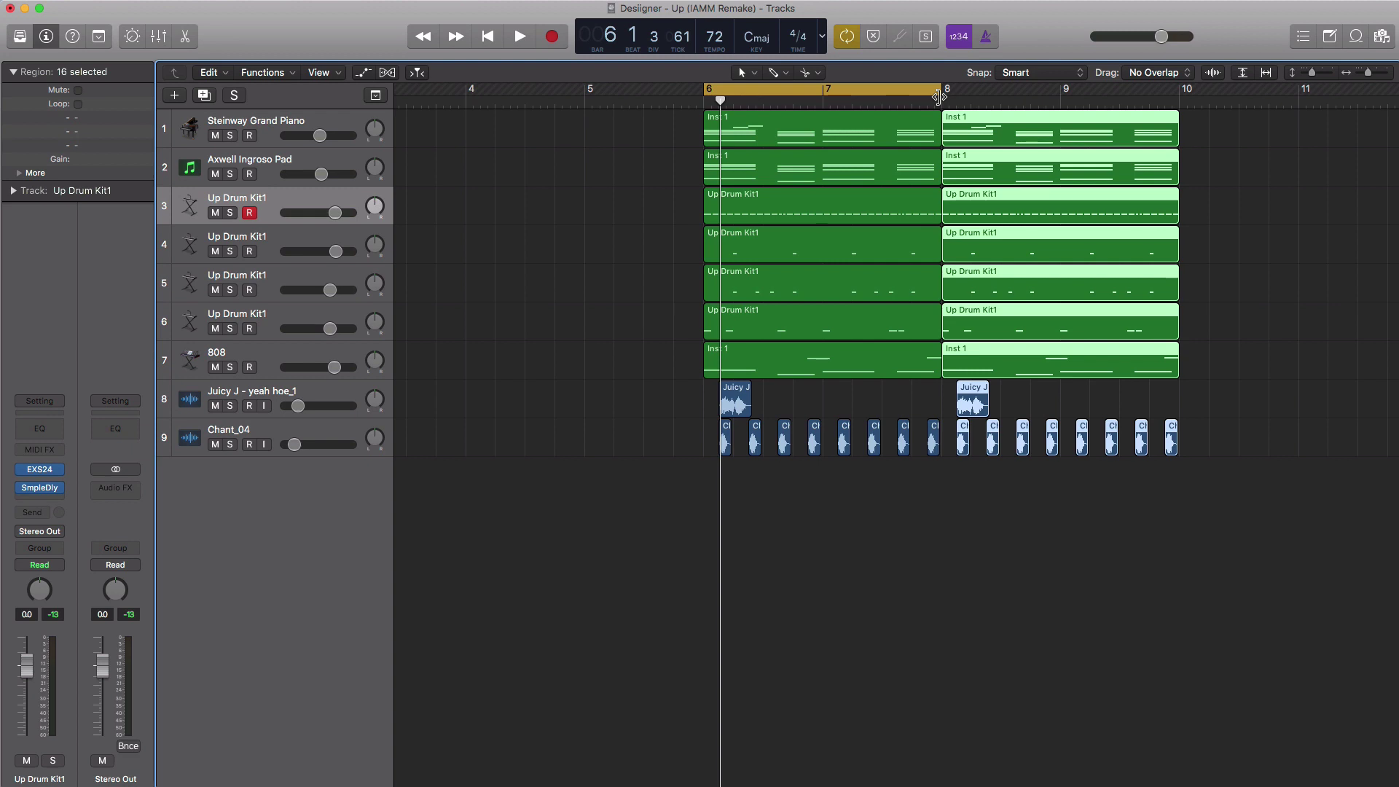
pyautogui.moveTo(940, 97); pyautogui.dragTo(1174, 107)
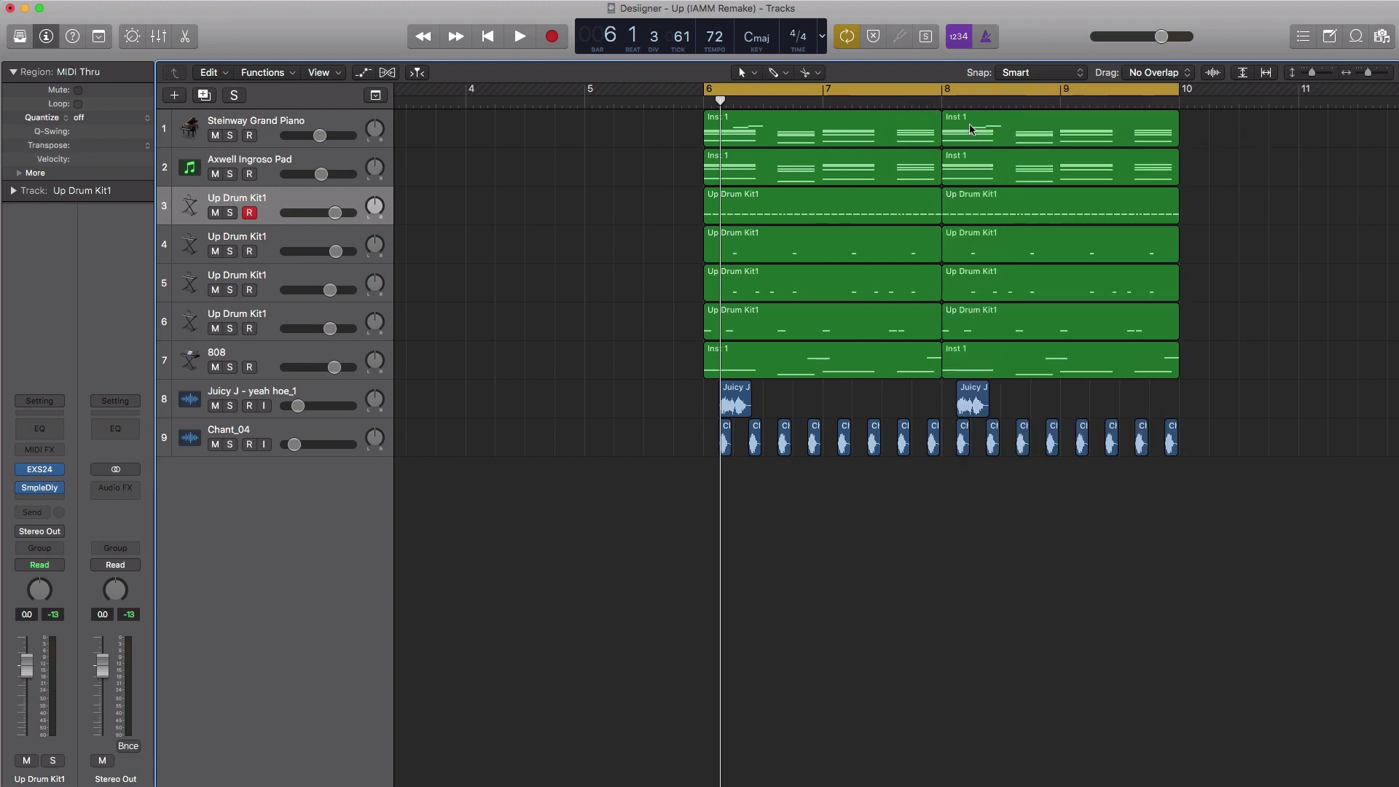
pyautogui.moveTo(941, 90); pyautogui.dragTo(1178, 100)
# Step: Open the bar-8 piano region in the Piano Roll, select the first piano and pad chords of bar 8, and play
pyautogui.click(1012, 137)
pyautogui.doubleClick(1012, 137)
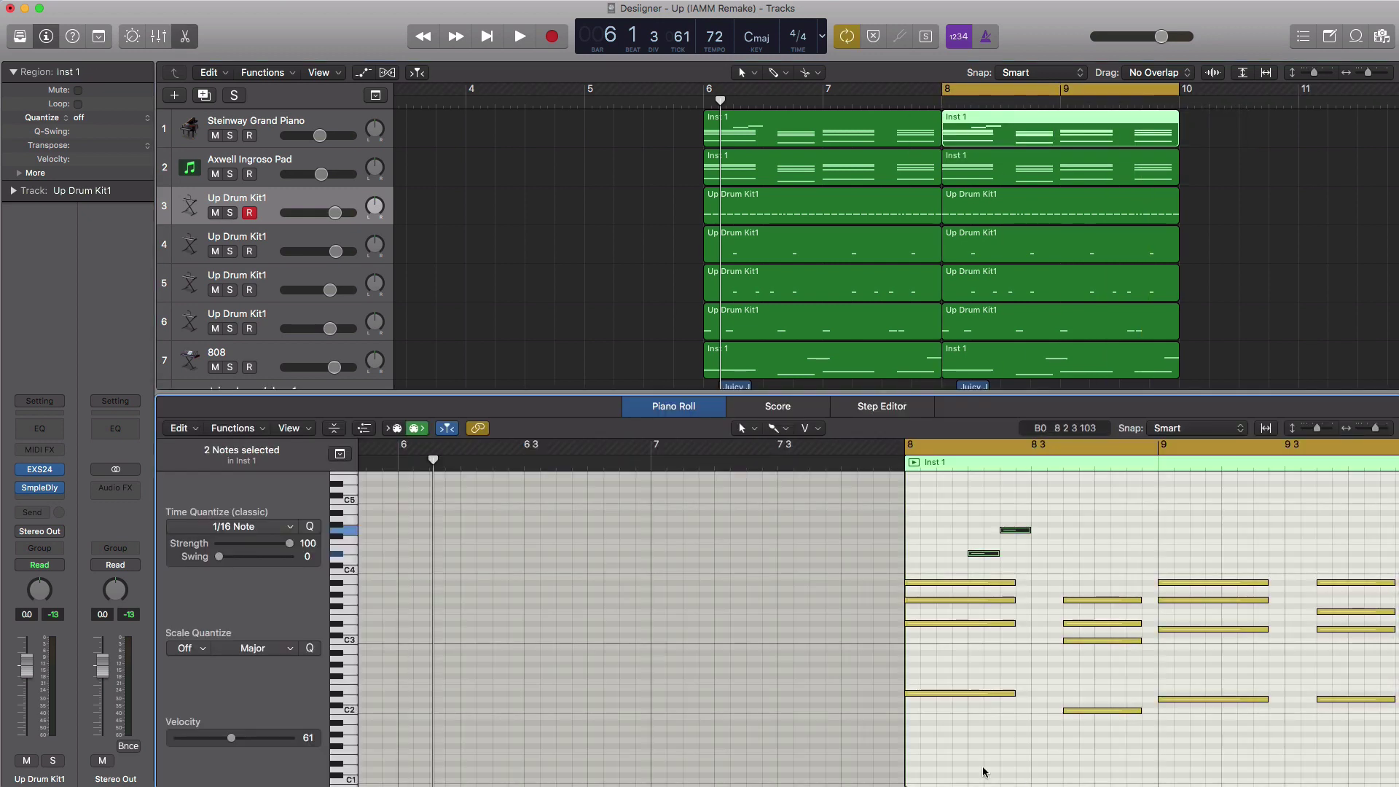
pyautogui.moveTo(968, 744); pyautogui.dragTo(959, 621)
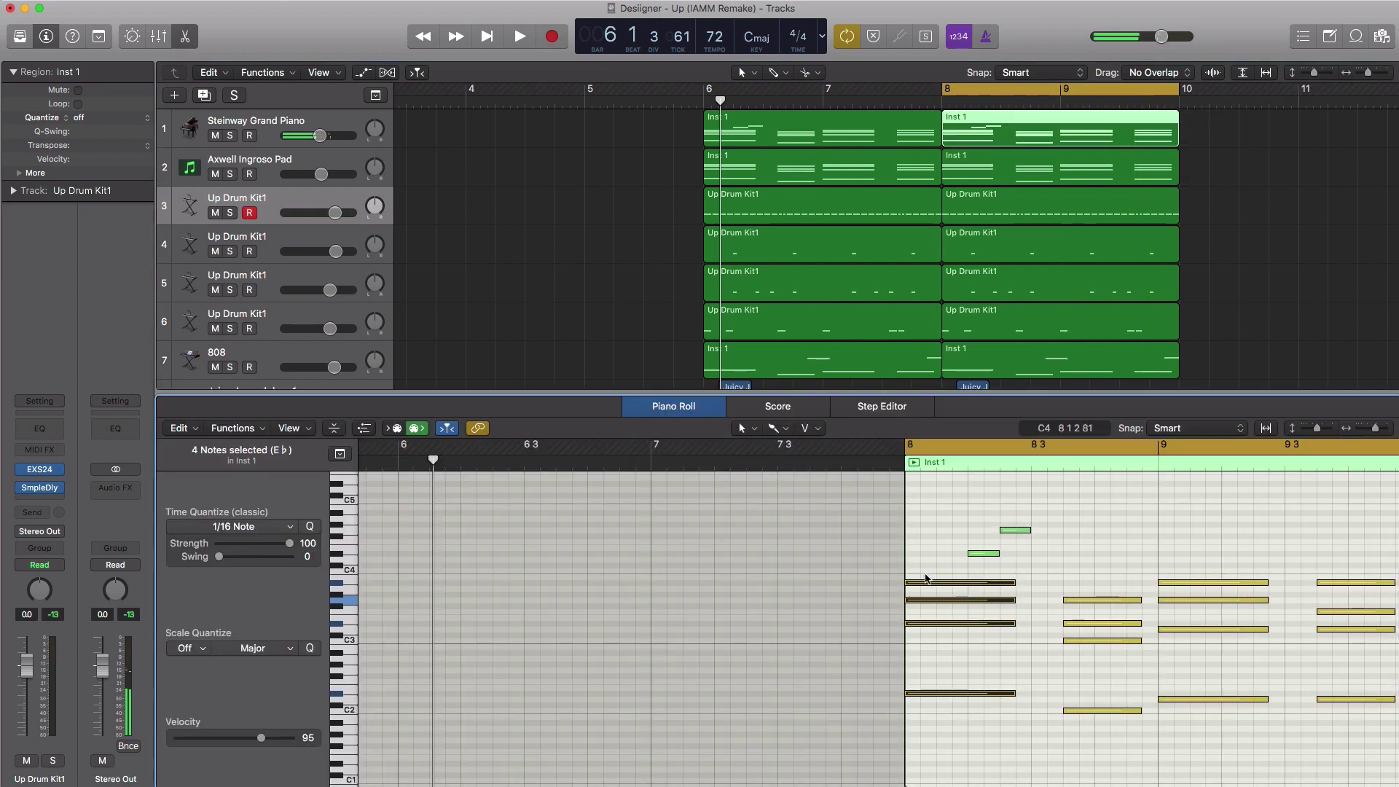
pyautogui.click(984, 171)
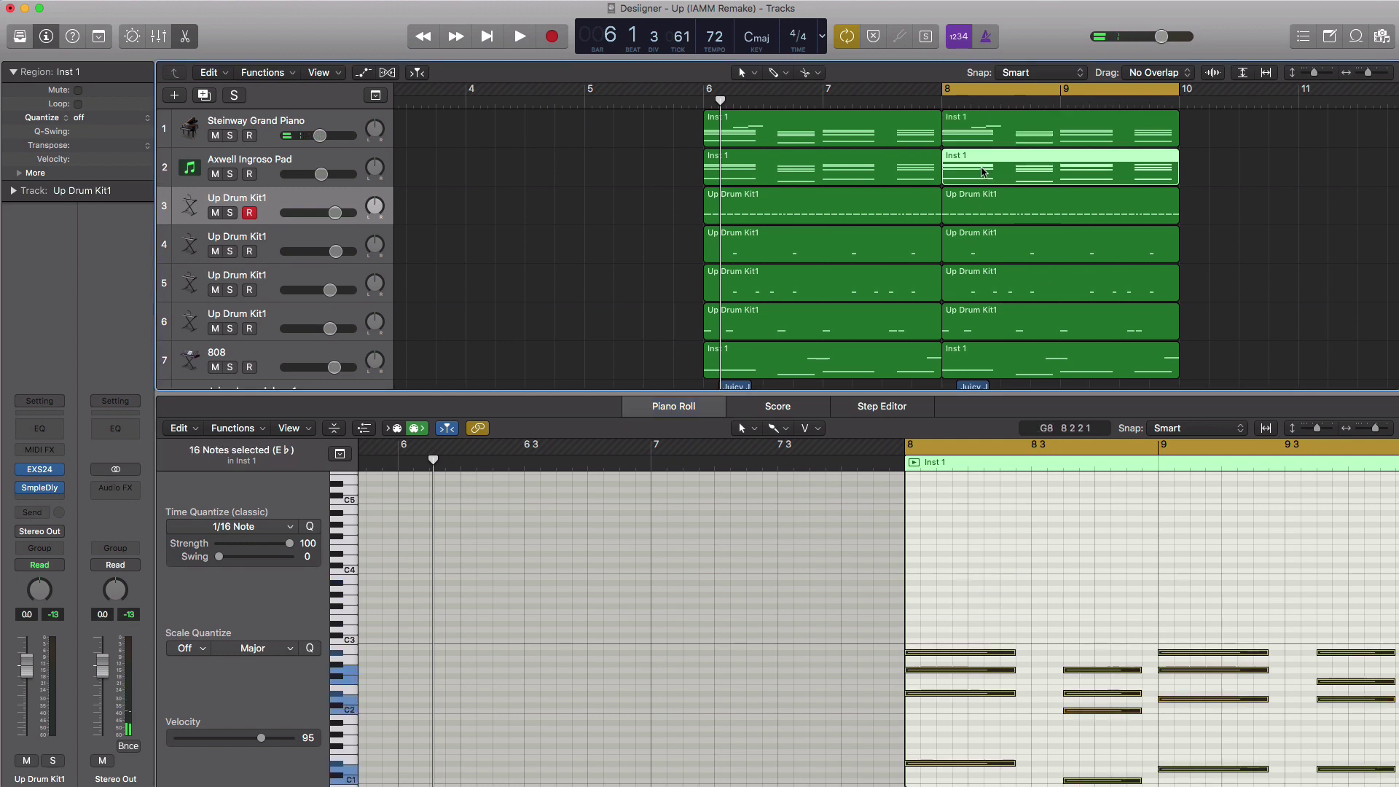
pyautogui.scroll(-4, 969, 561)
pyautogui.moveTo(964, 502); pyautogui.dragTo(968, 694)
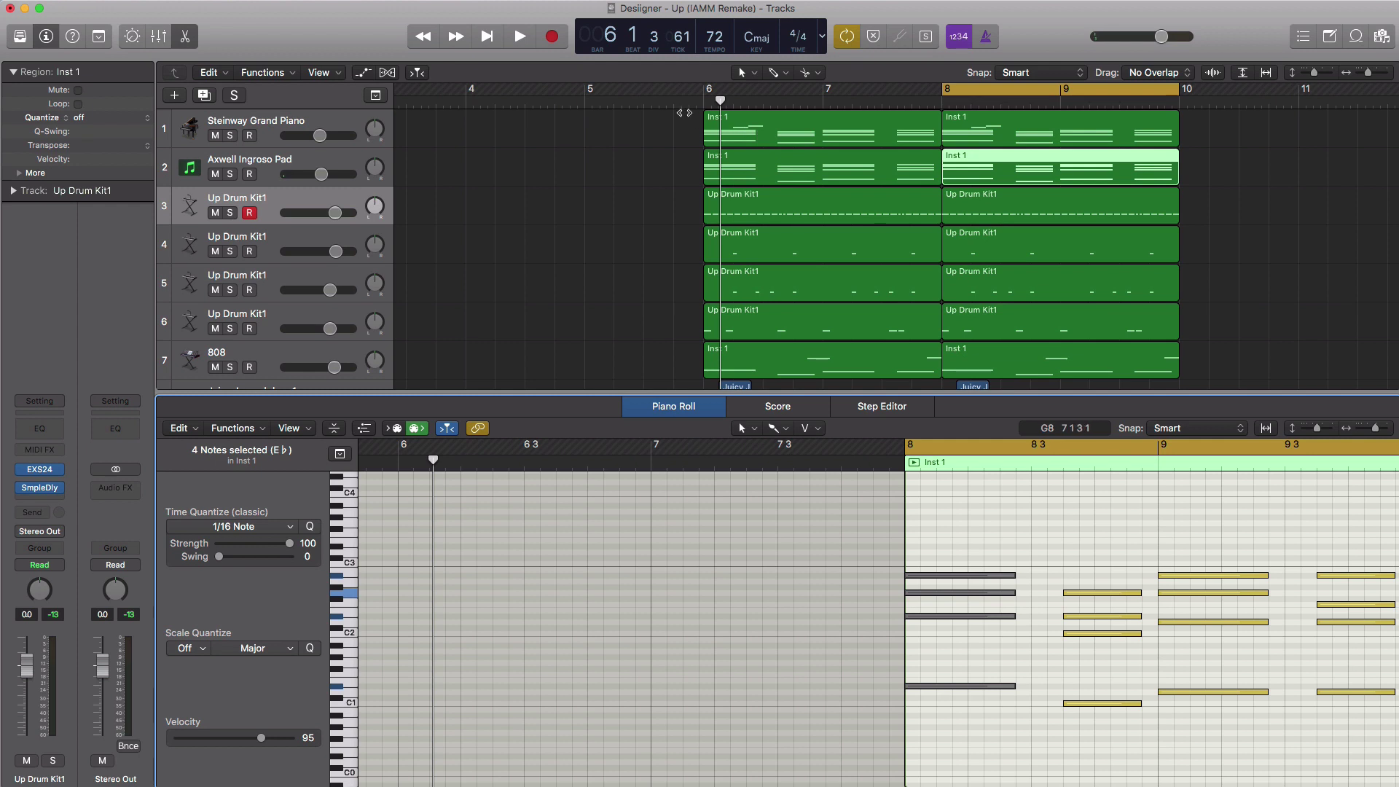
pyautogui.press('space')
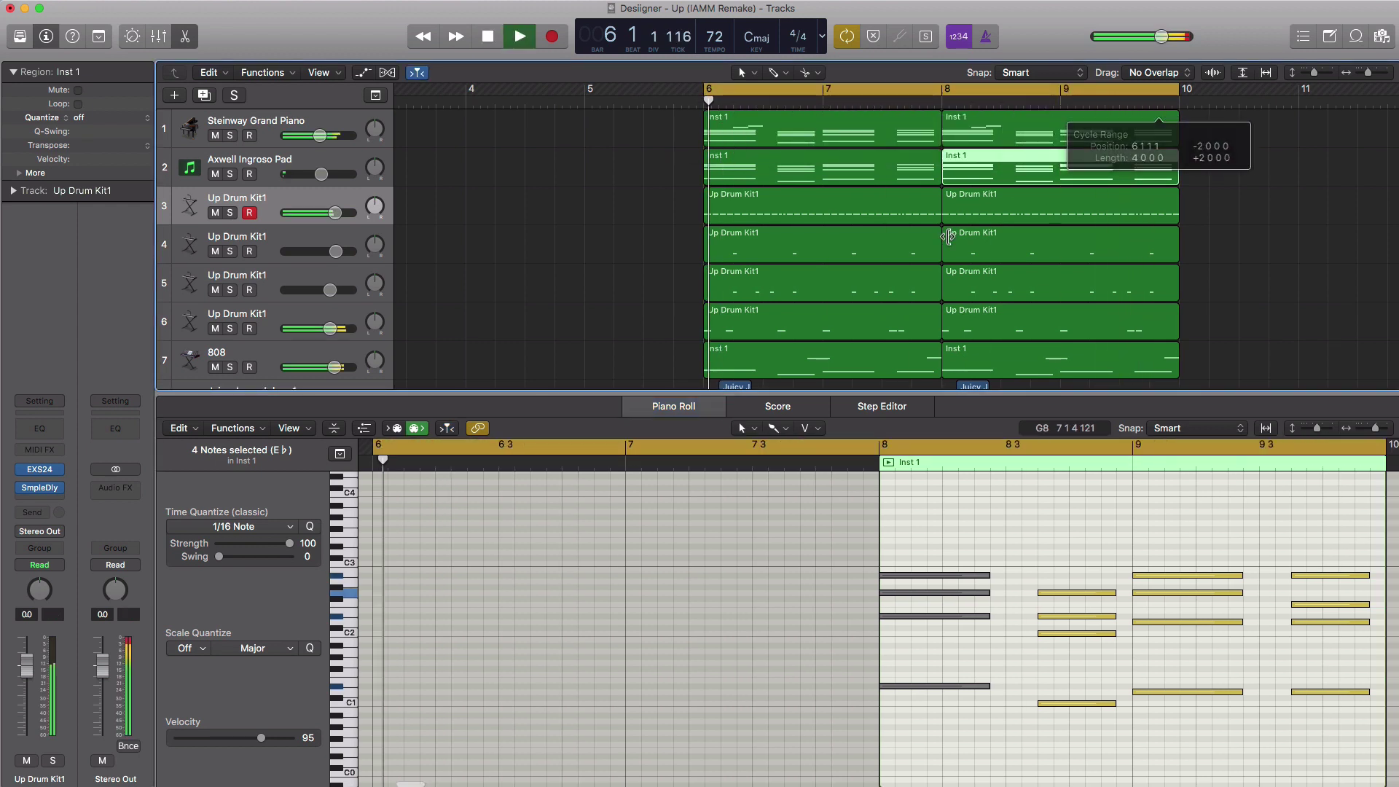
pyautogui.scroll(-1, 977, 284)
pyautogui.scroll(-3, 977, 284)
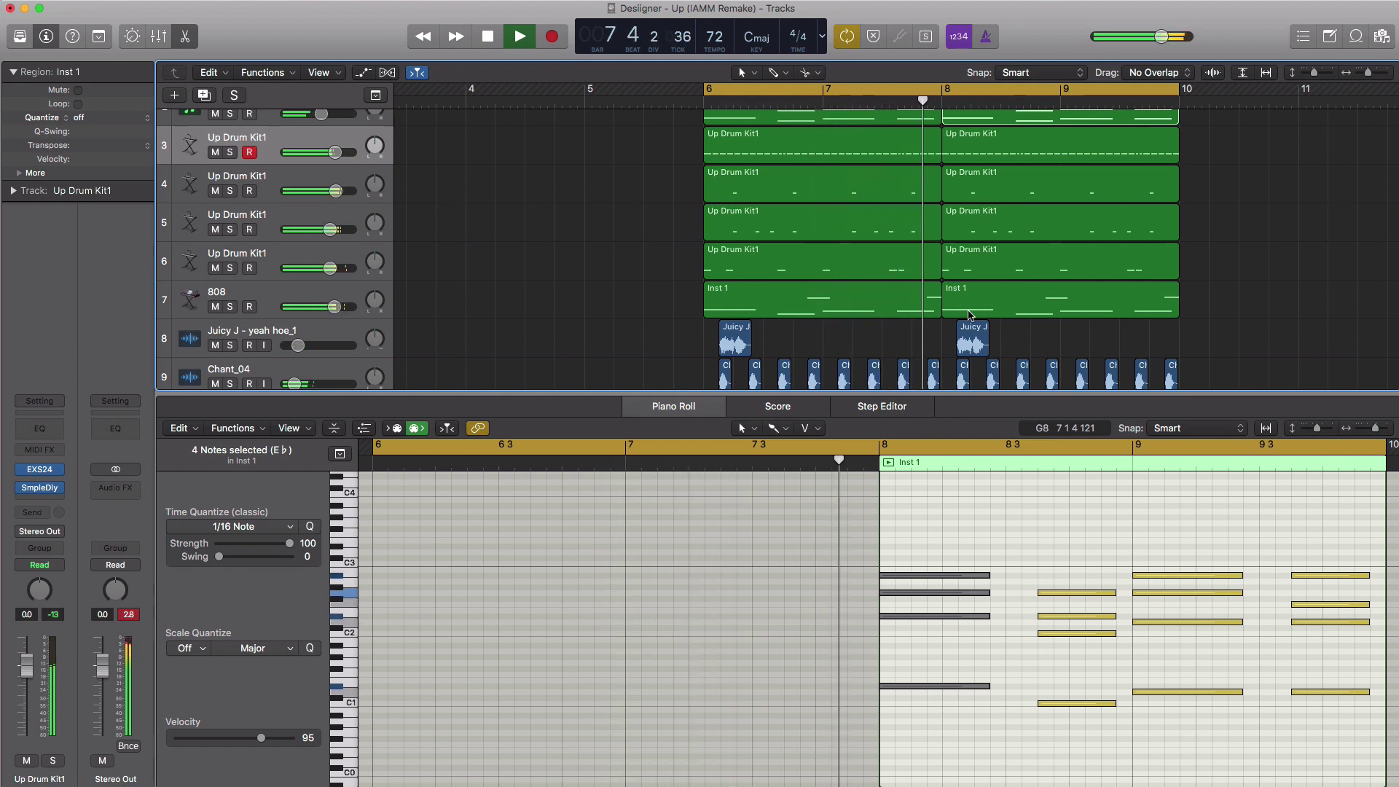
# Step: Remove the drum note and 808 note on bar 8's downbeat plus the last 808 note of bar 7
pyautogui.click(969, 263)
pyautogui.press('space')
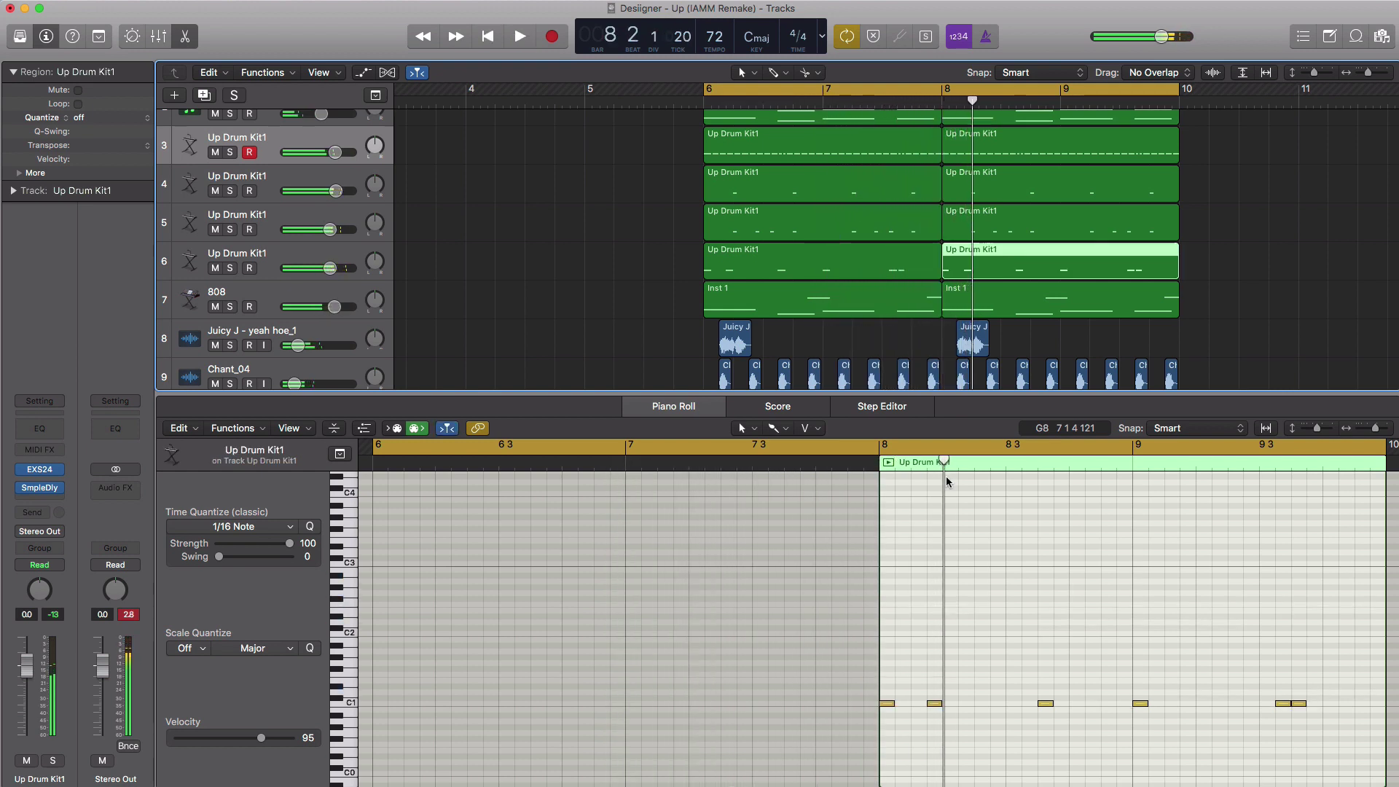
pyautogui.click(888, 704)
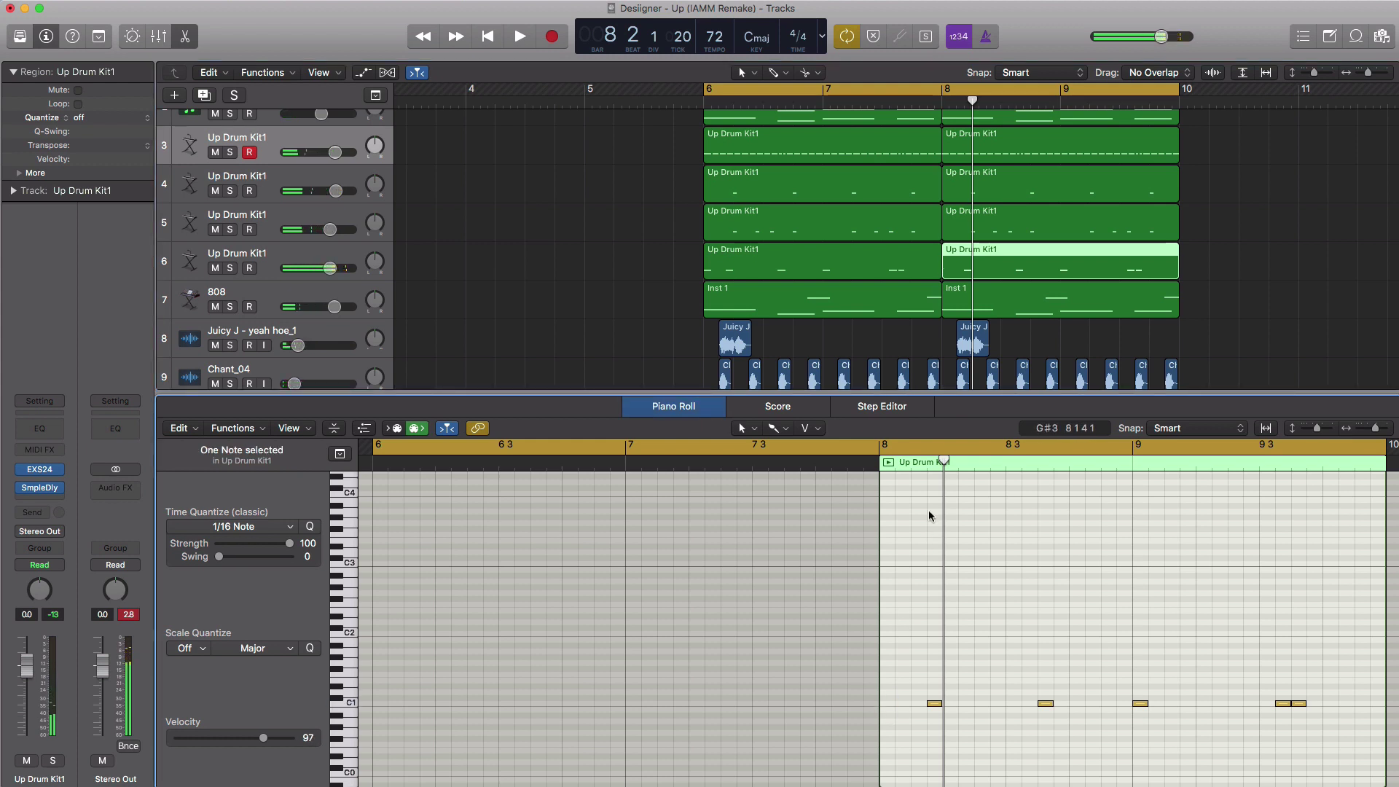
pyautogui.click(995, 321)
pyautogui.scroll(-3, 999, 615)
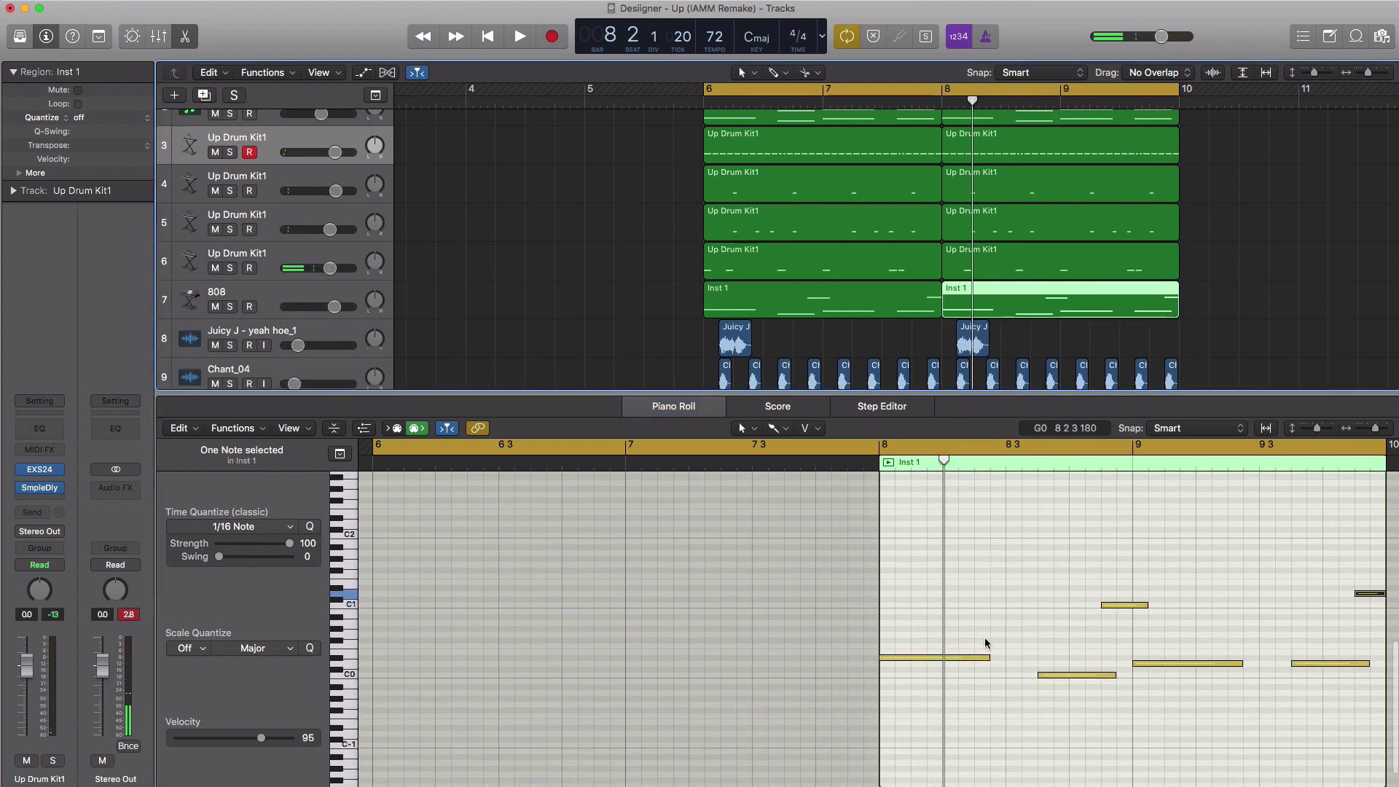
pyautogui.moveTo(977, 618); pyautogui.dragTo(947, 672)
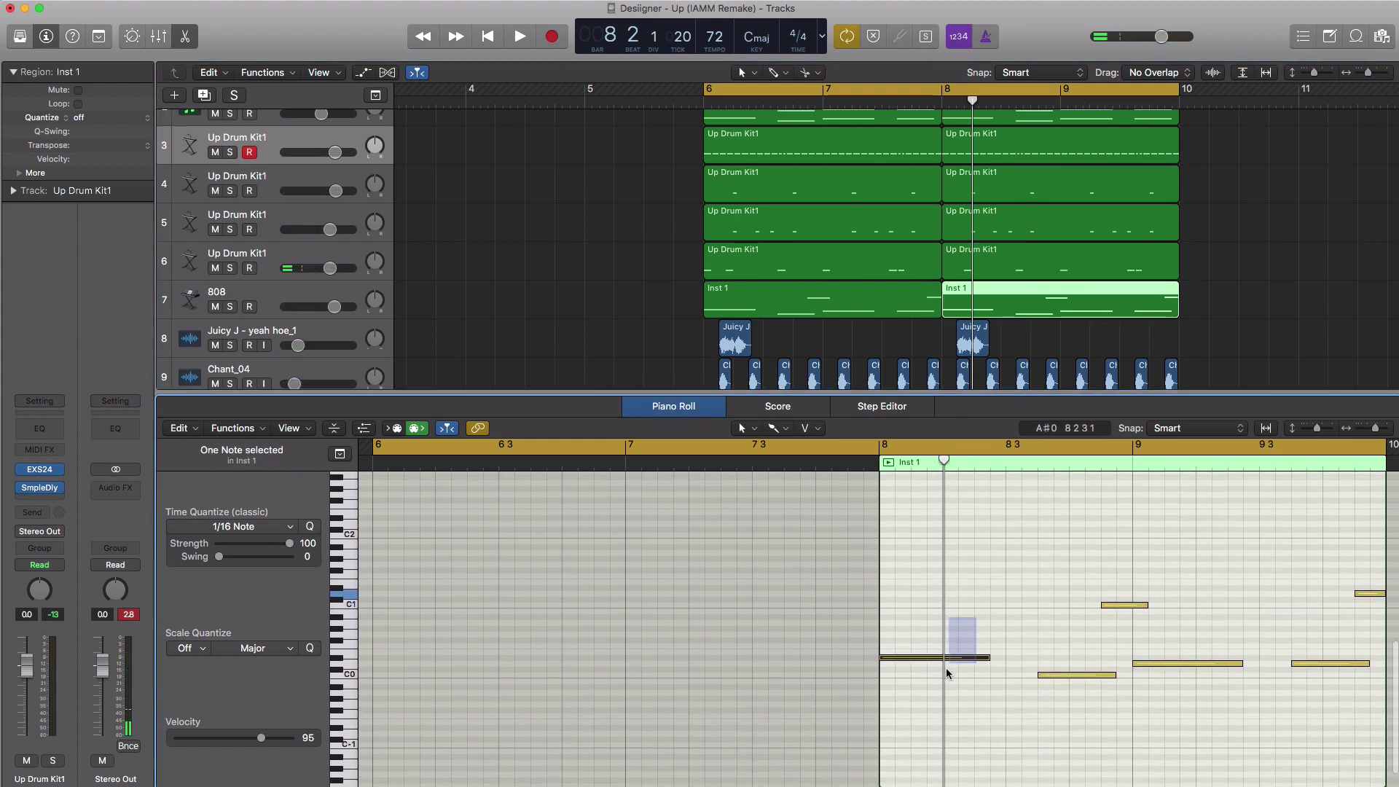
pyautogui.click(921, 307)
pyautogui.moveTo(816, 571); pyautogui.dragTo(883, 614)
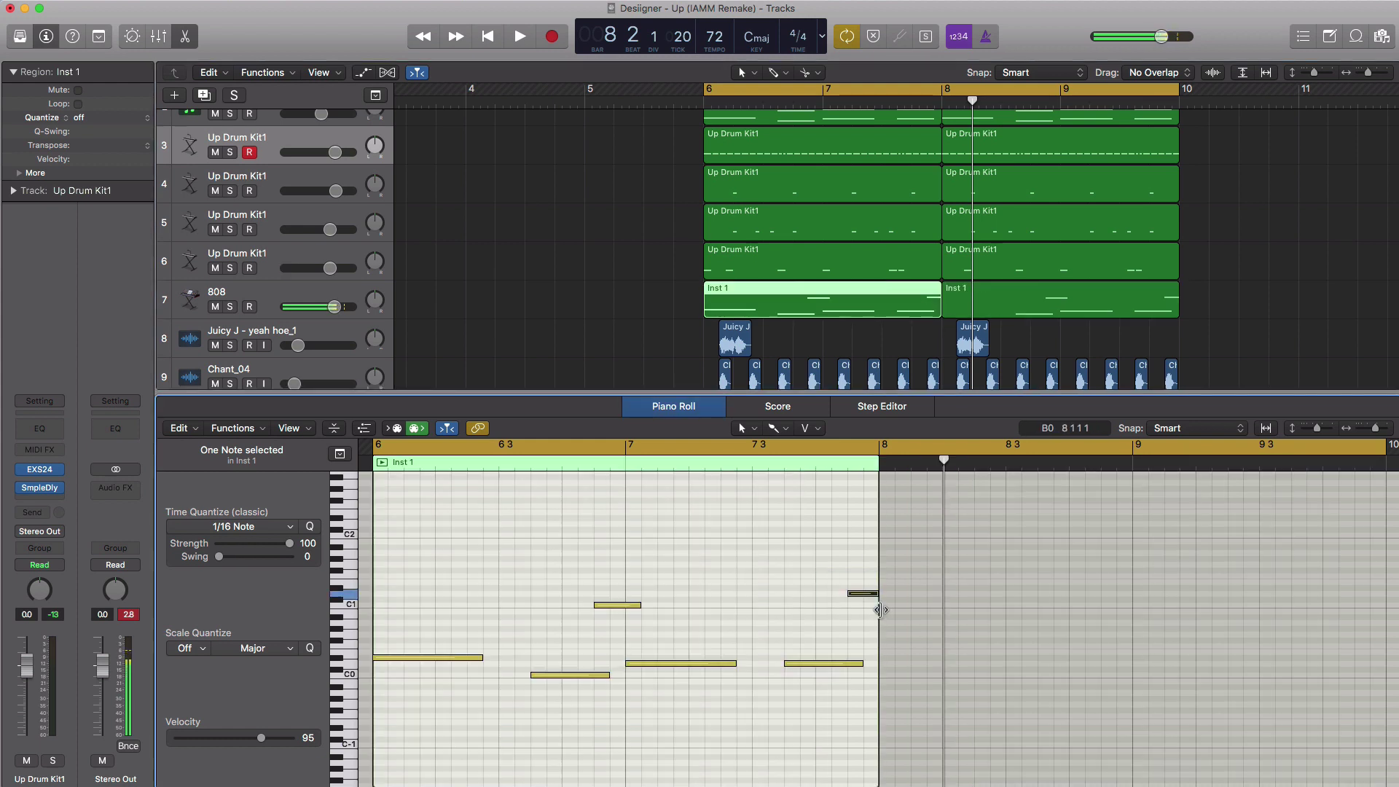
pyautogui.press('space')
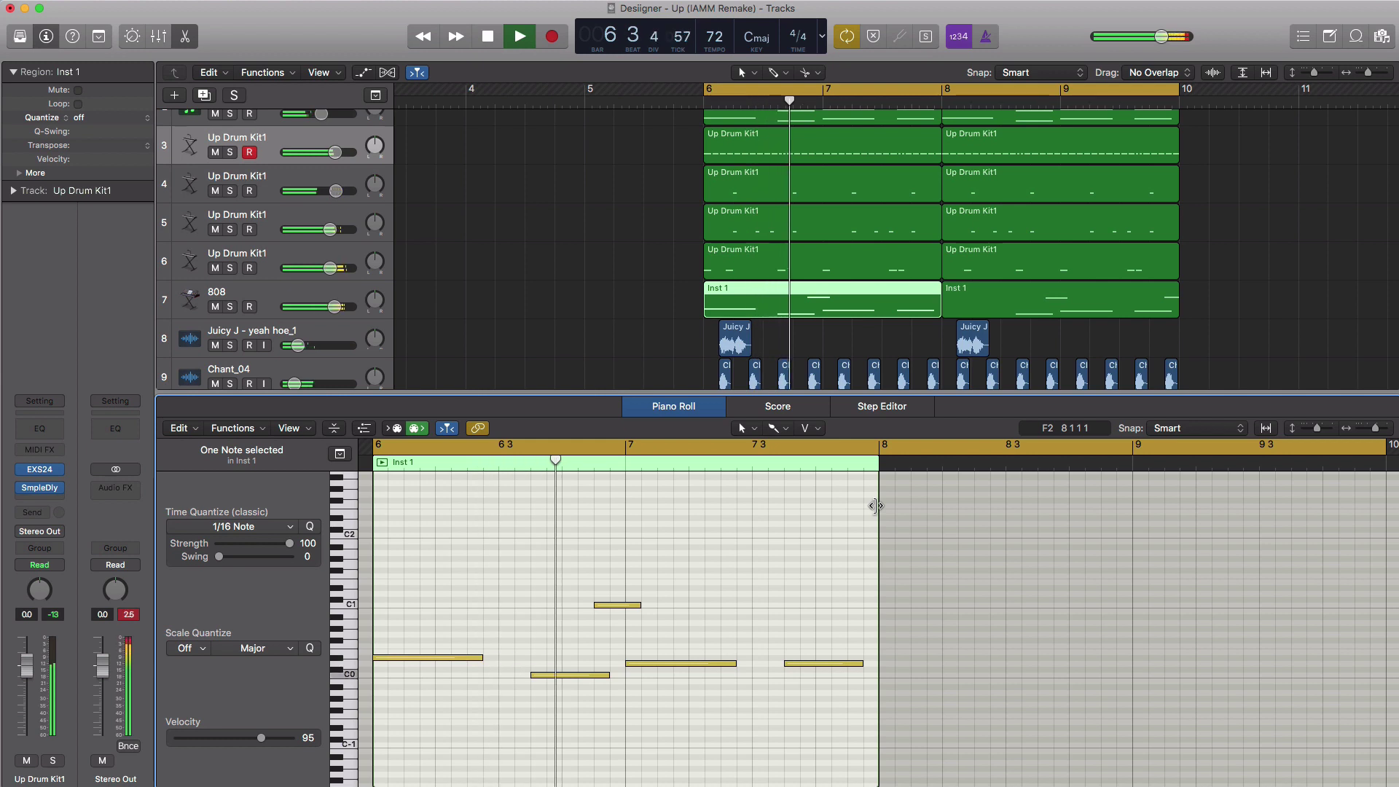
# Step: Close the lower editor pane and zoom the arrangement out slightly
pyautogui.press('x')
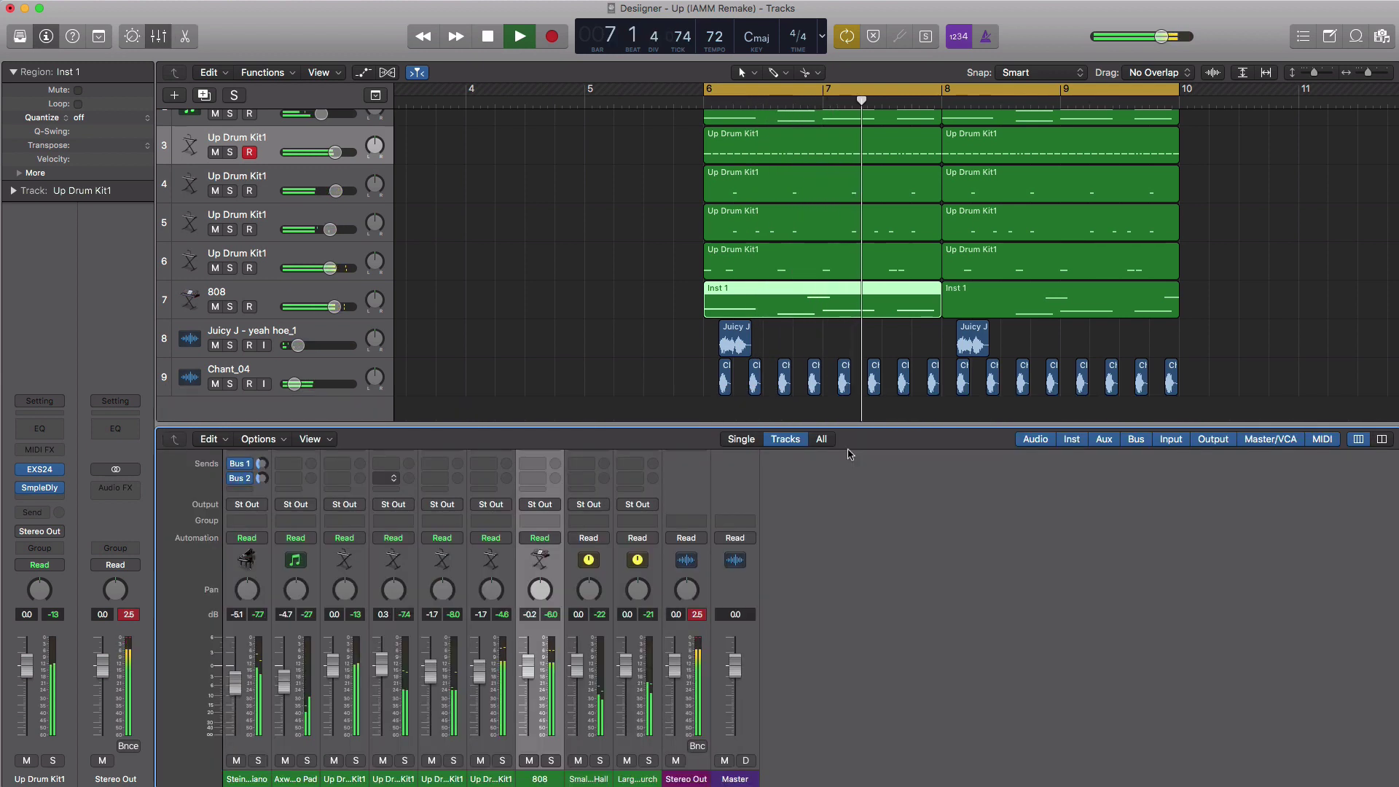
pyautogui.press('x')
pyautogui.keyDown('ctrl'); pyautogui.keyDown('alt'); pyautogui.click(817, 467); pyautogui.keyUp('alt'); pyautogui.keyUp('ctrl')
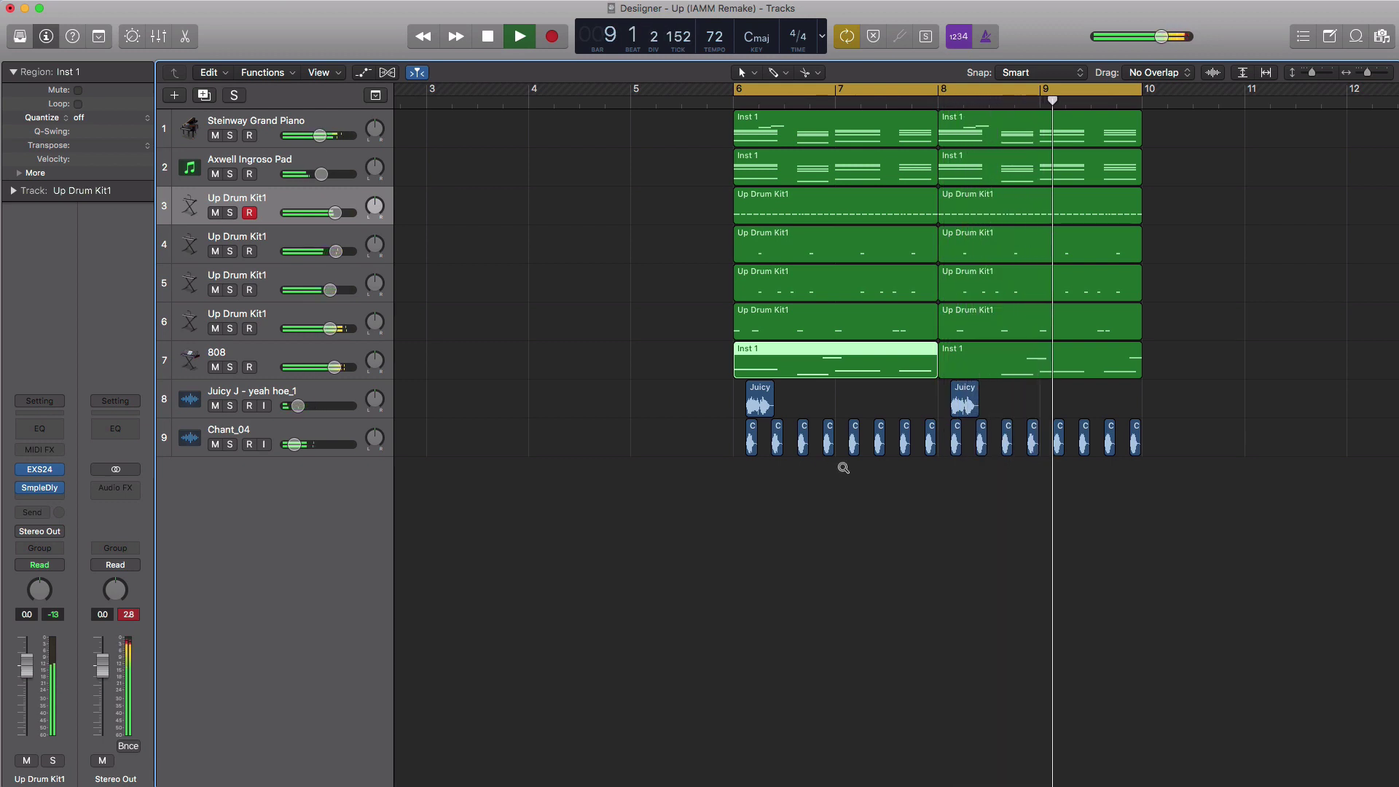
pyautogui.keyDown('ctrl'); pyautogui.keyDown('alt'); pyautogui.click(843, 467); pyautogui.keyUp('alt'); pyautogui.keyUp('ctrl')
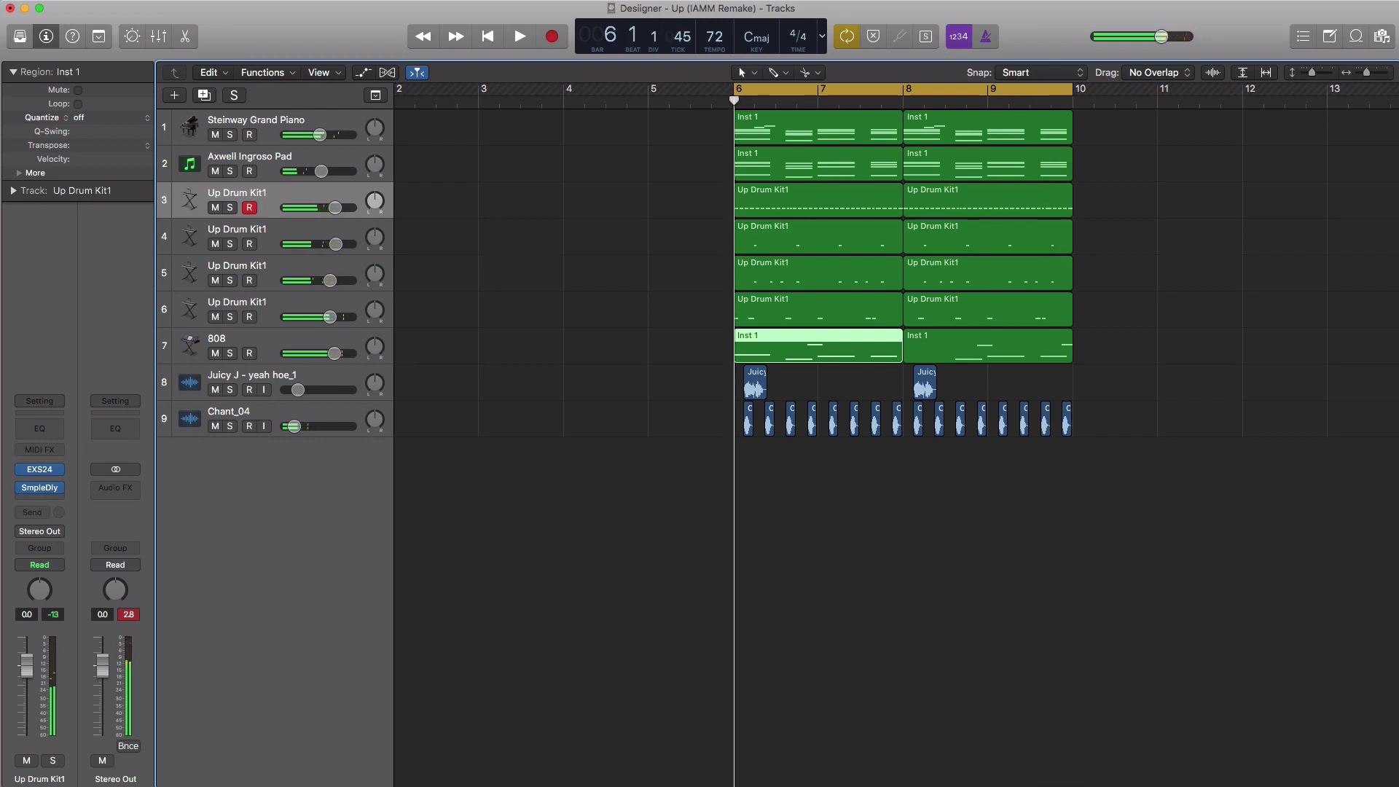
# Step: Move the start of the pad's first bar-8 chord to beat 2 (8 2 1 1) and play it back
pyautogui.doubleClick(947, 173)
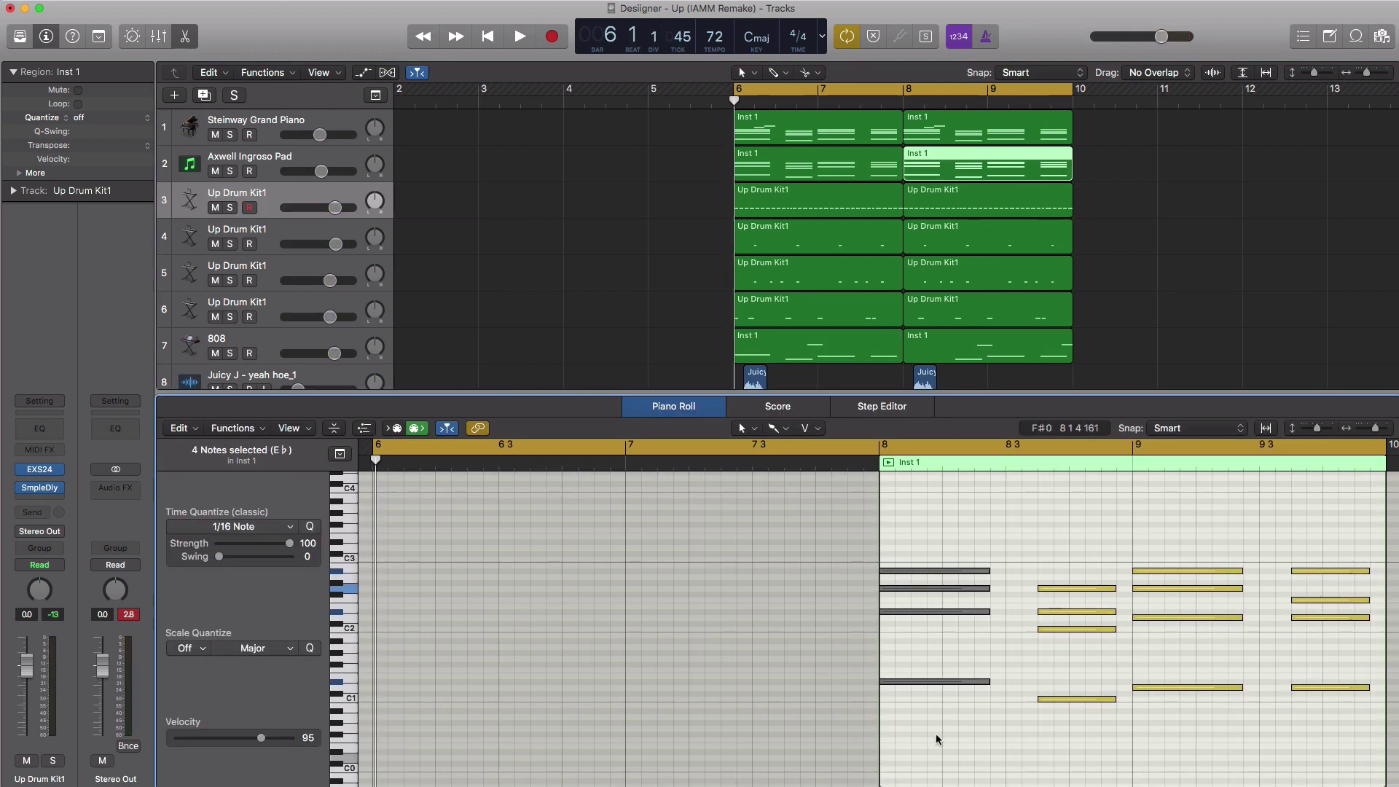
pyautogui.moveTo(925, 625); pyautogui.dragTo(945, 573)
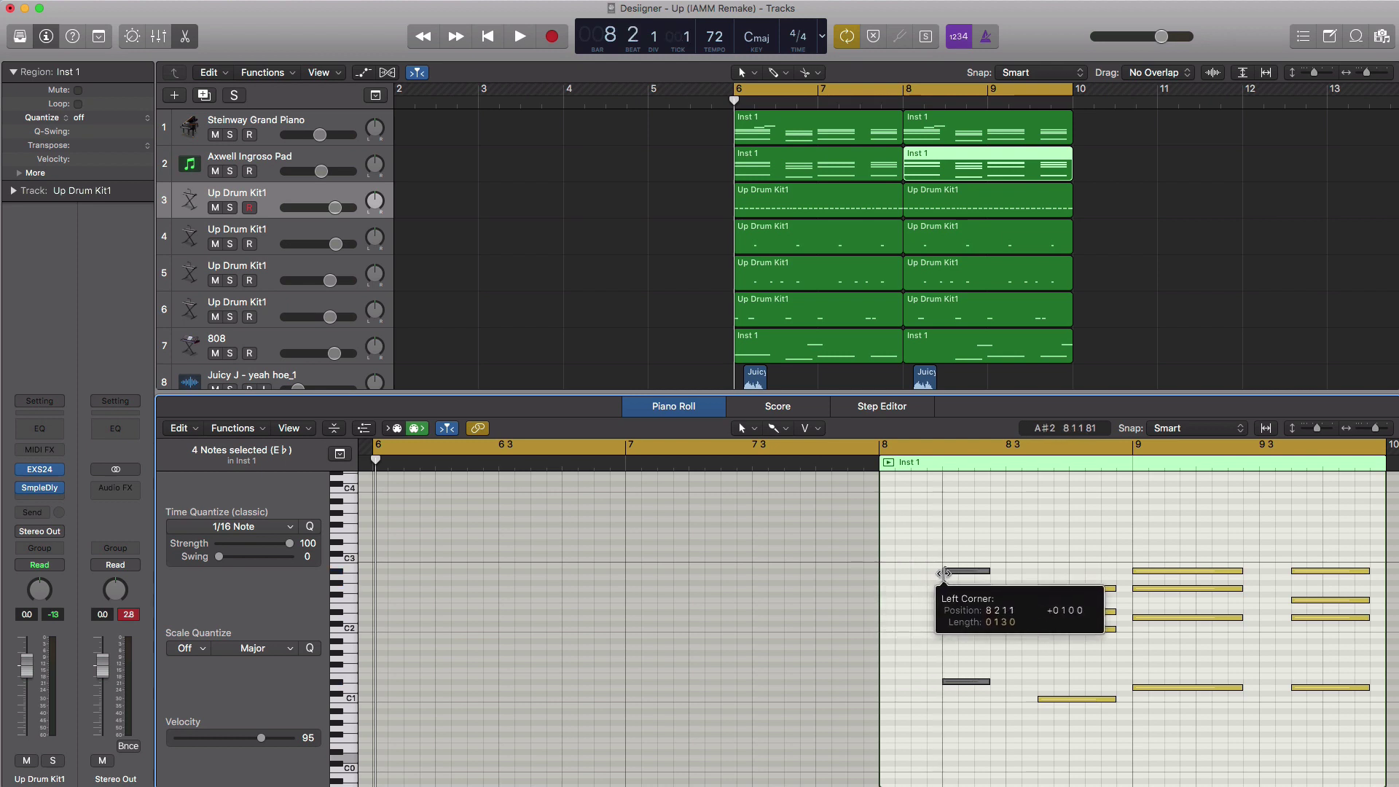
pyautogui.press('space')
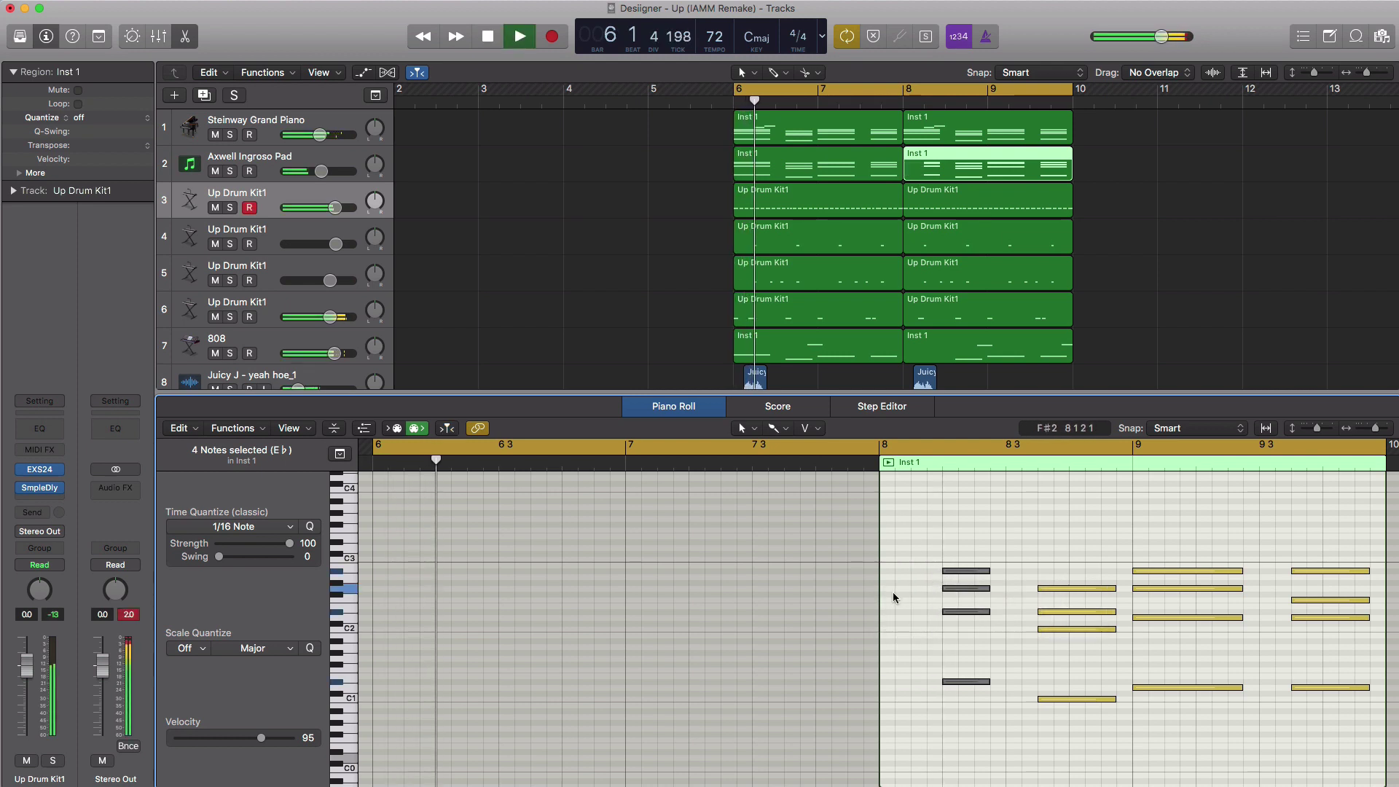
pyautogui.moveTo(933, 532); pyautogui.dragTo(962, 690)
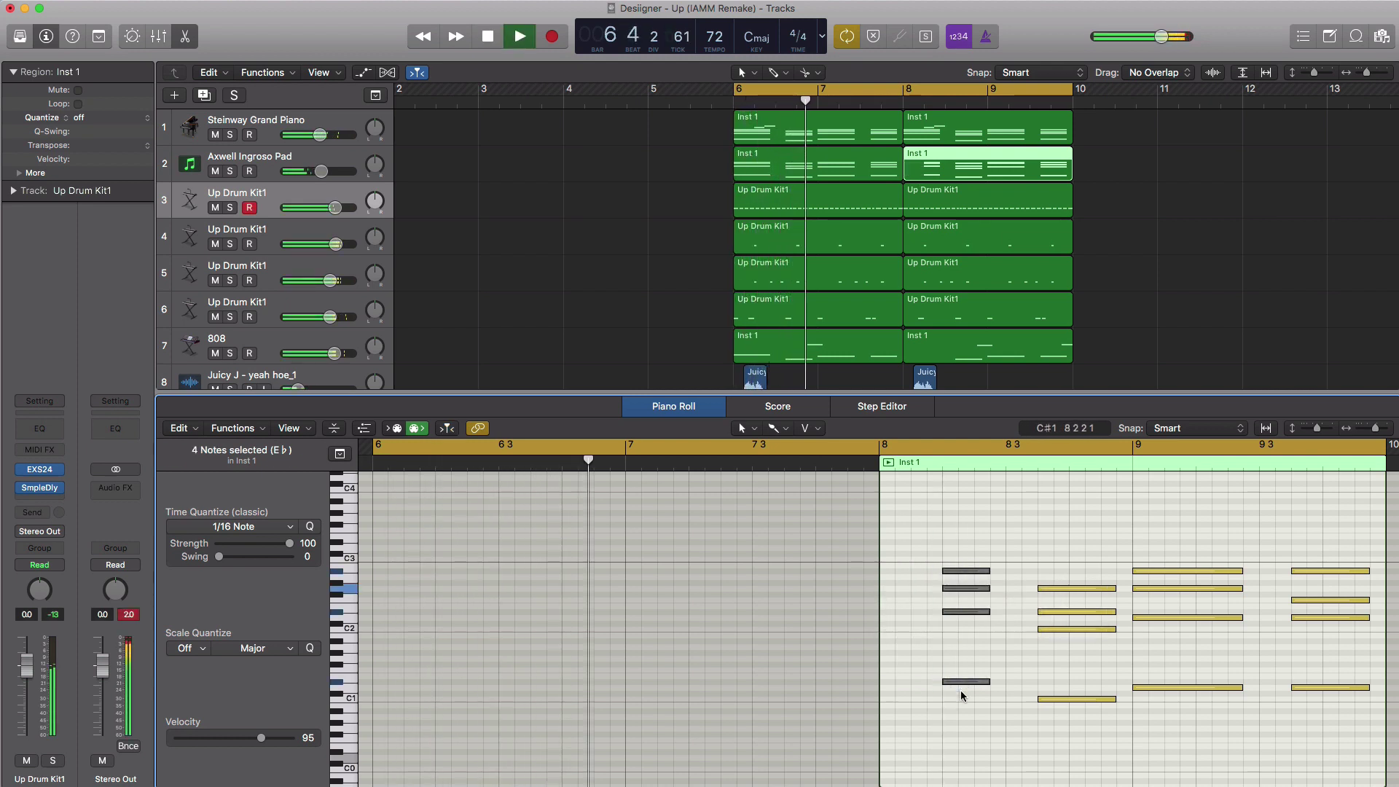
pyautogui.press('x')
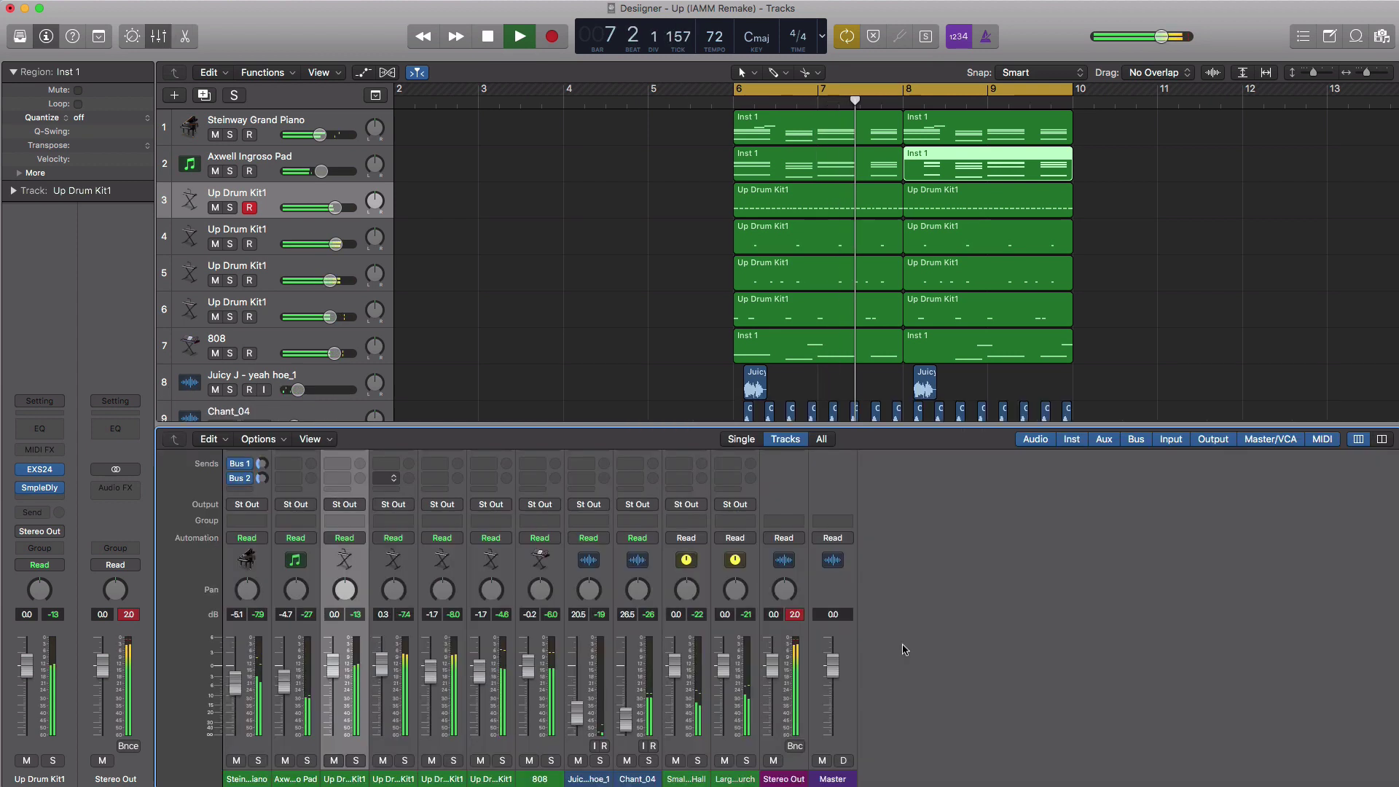
pyautogui.press('x')
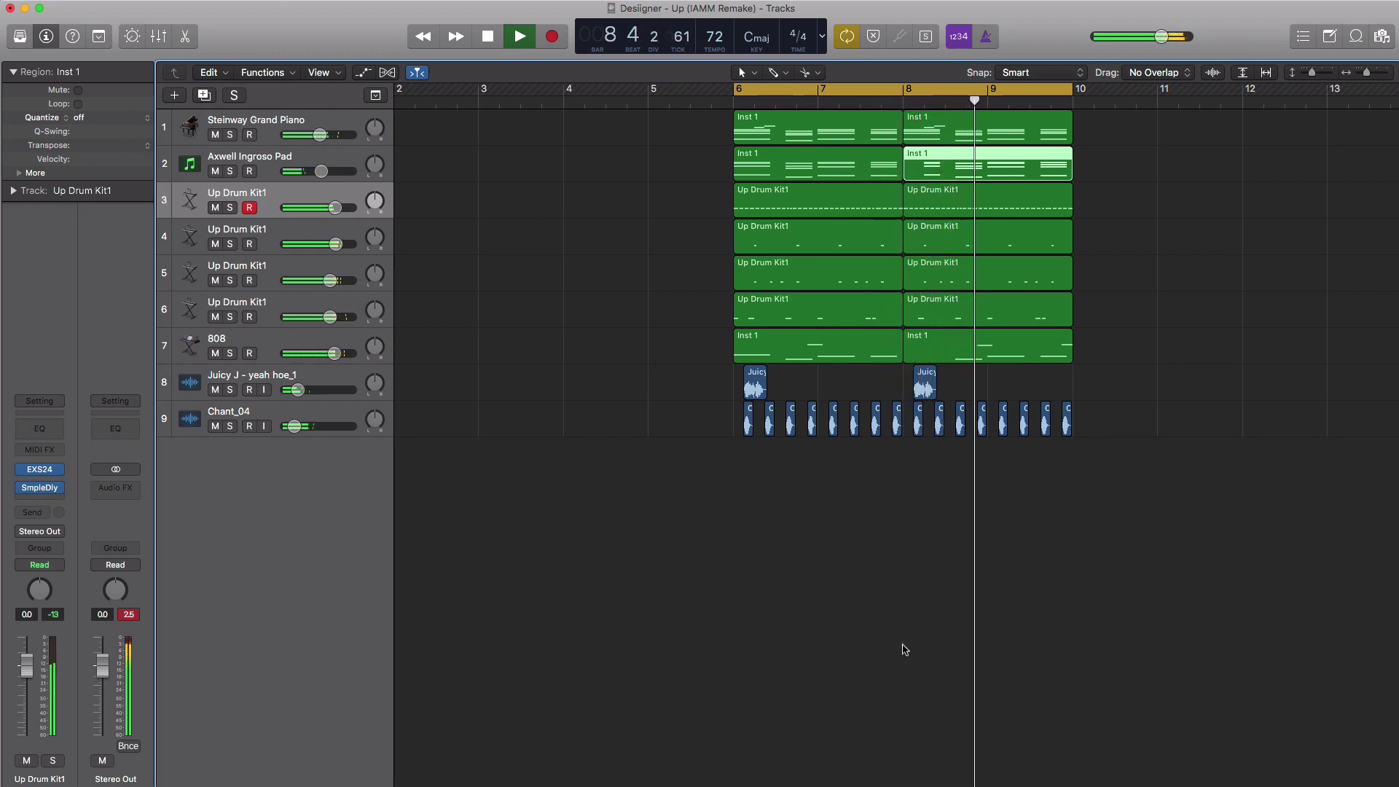
pyautogui.click(858, 607)
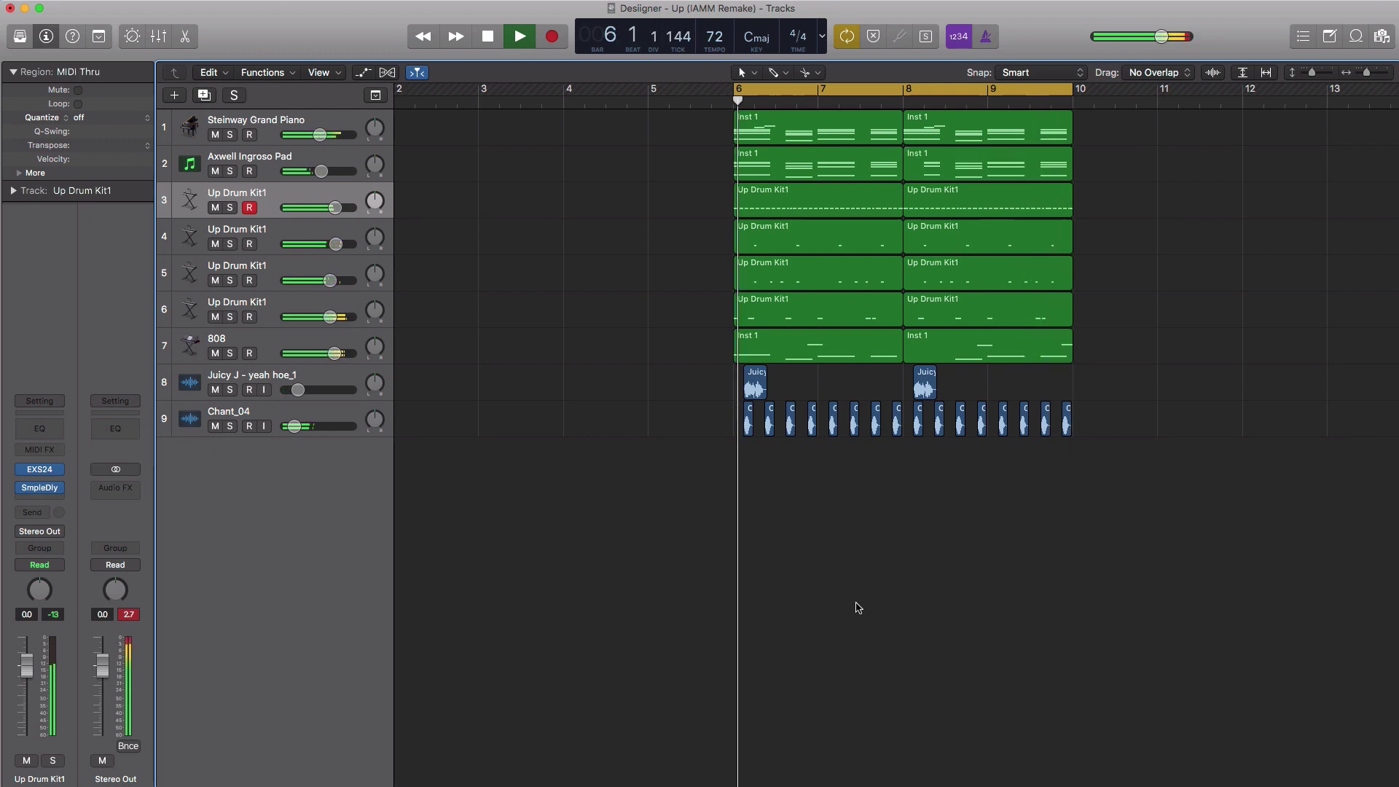
# Step: Stop playback and zoom the Tracks area out and back in to view bars 6–10
pyautogui.press('space')
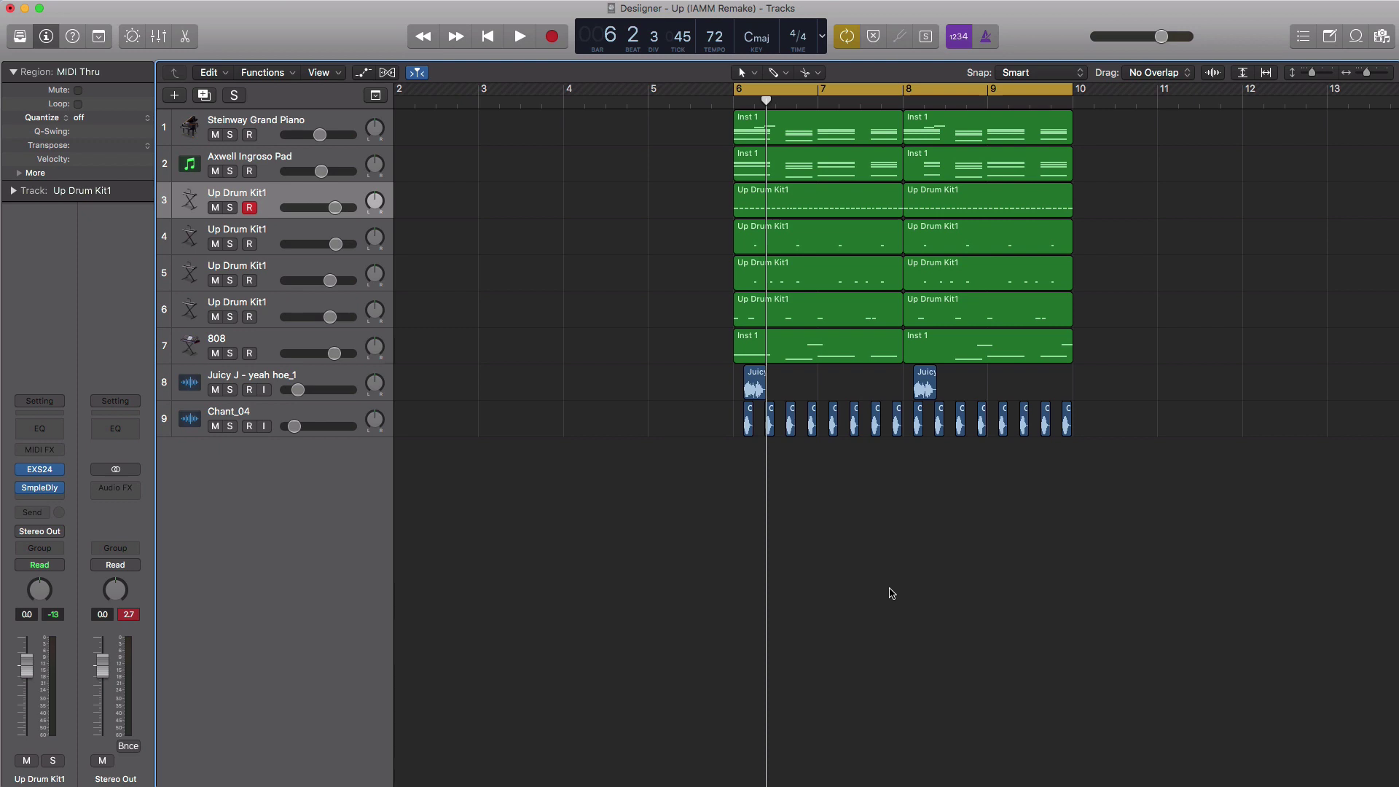
pyautogui.keyDown('ctrl'); pyautogui.keyDown('alt'); pyautogui.click(988, 528); pyautogui.keyUp('alt'); pyautogui.keyUp('ctrl')
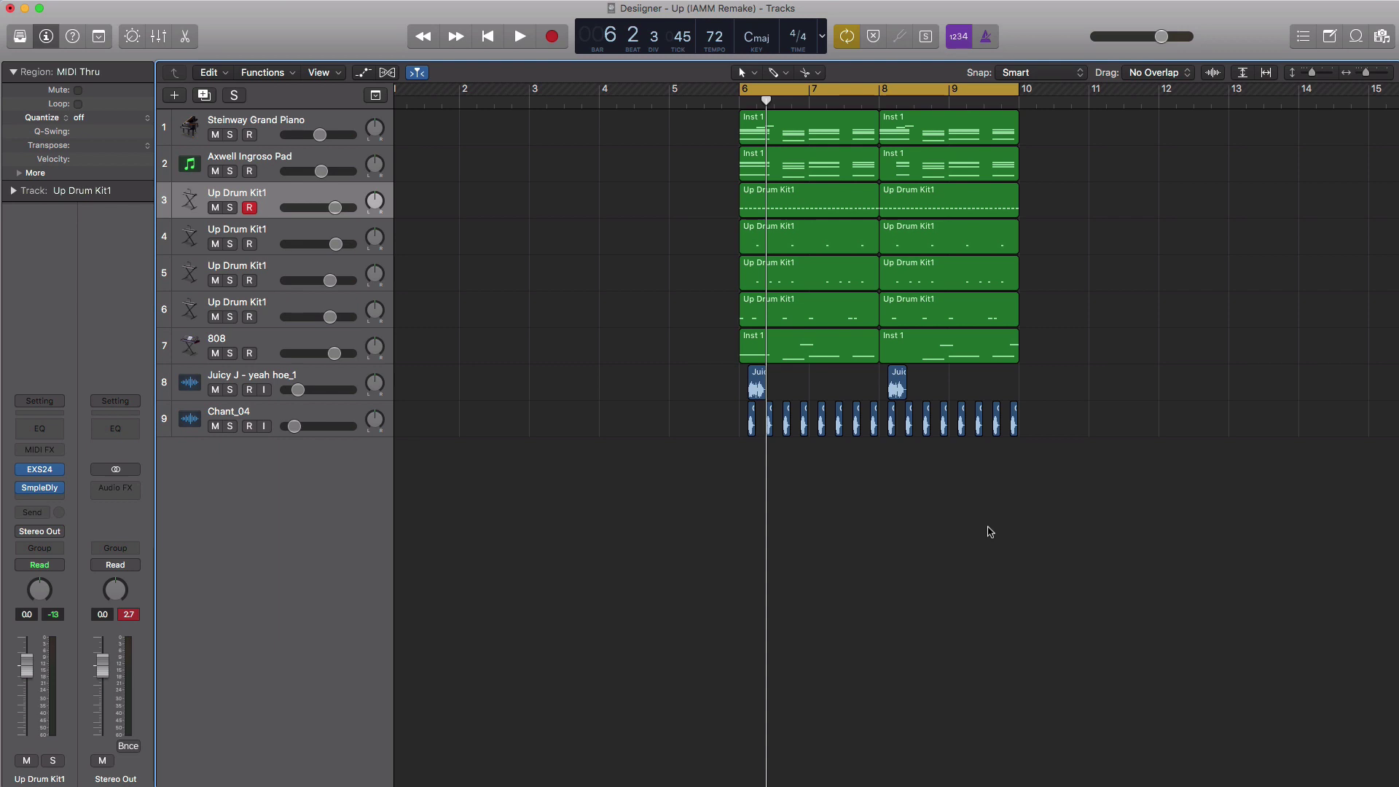
pyautogui.keyDown('ctrl'); pyautogui.keyDown('alt'); pyautogui.click(1018, 491); pyautogui.keyUp('alt'); pyautogui.keyUp('ctrl')
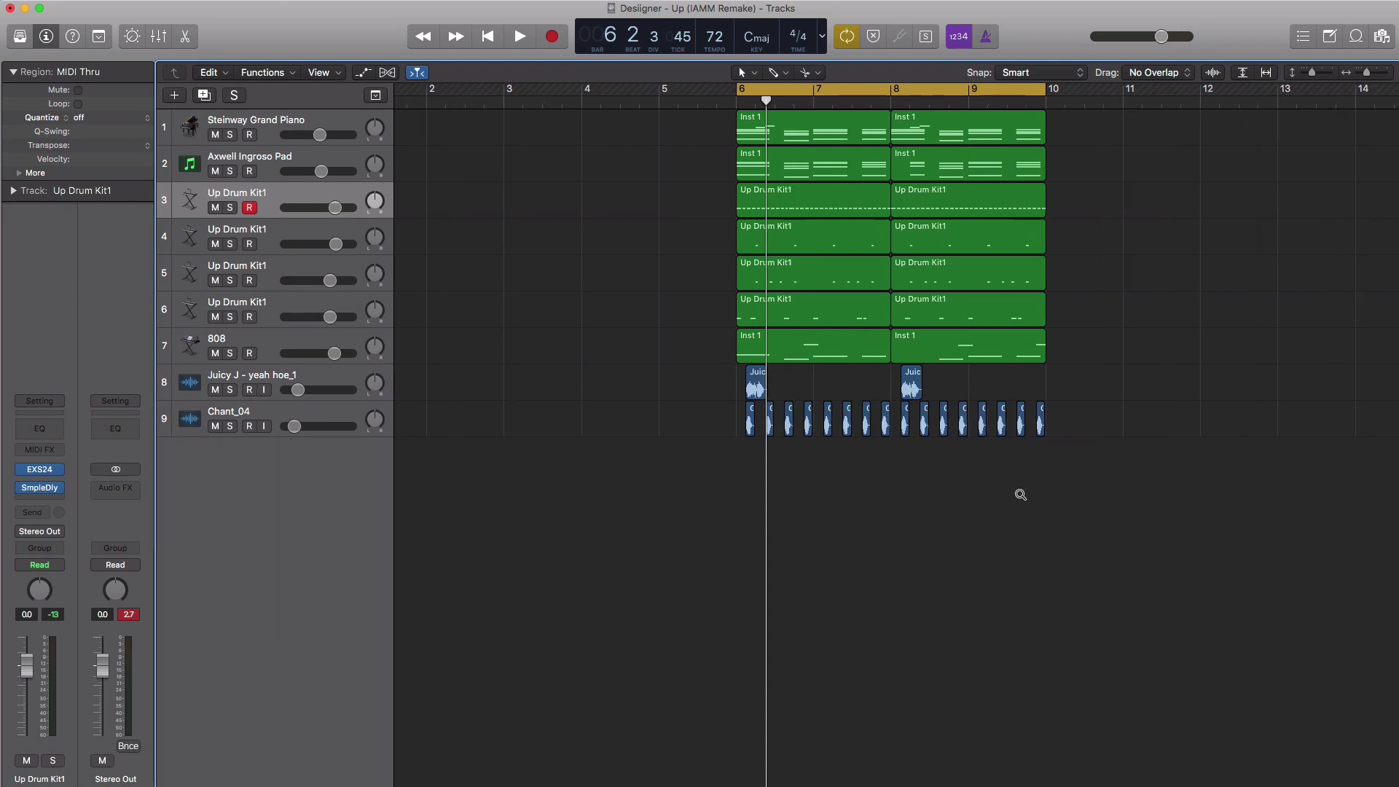
pyautogui.keyDown('ctrl'); pyautogui.keyDown('alt'); pyautogui.click(1020, 495); pyautogui.keyUp('alt'); pyautogui.keyUp('ctrl')
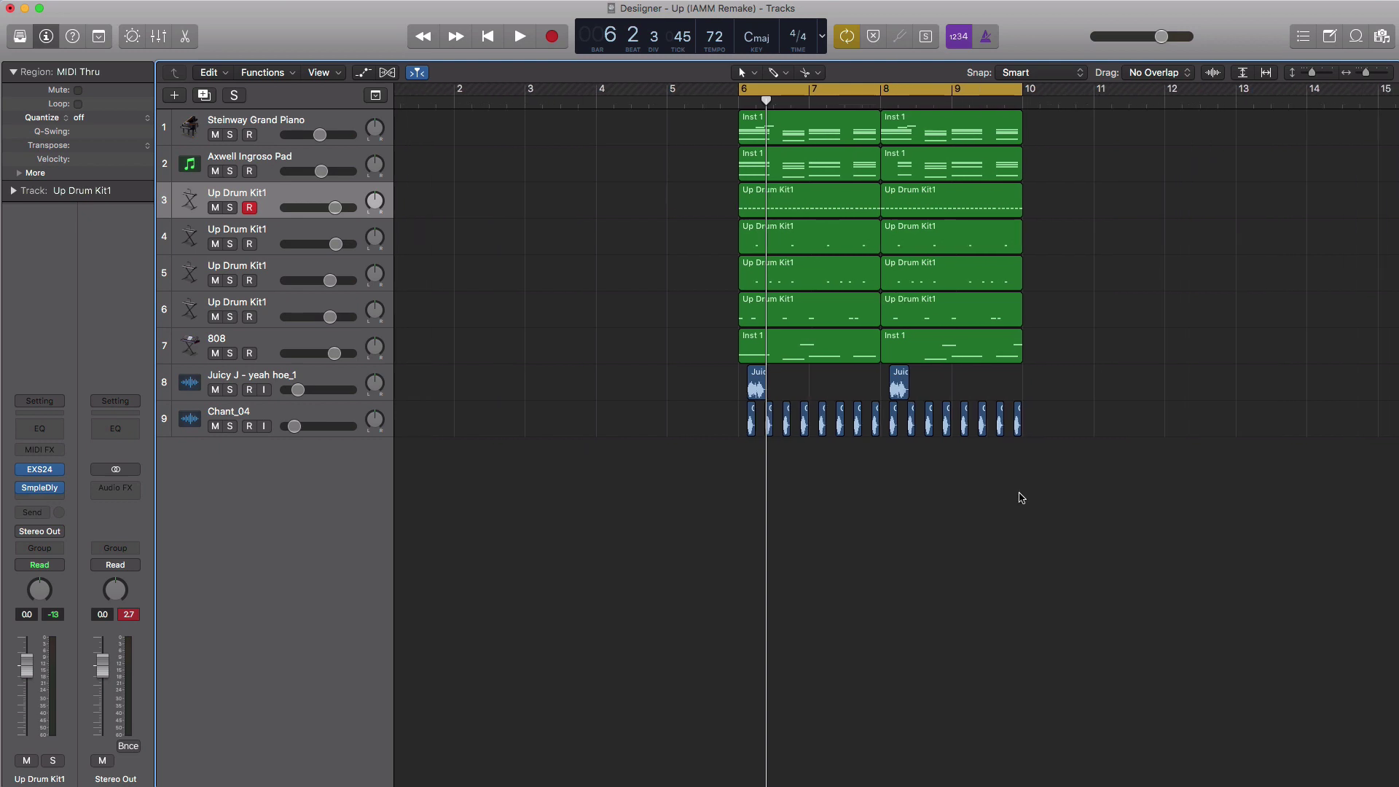